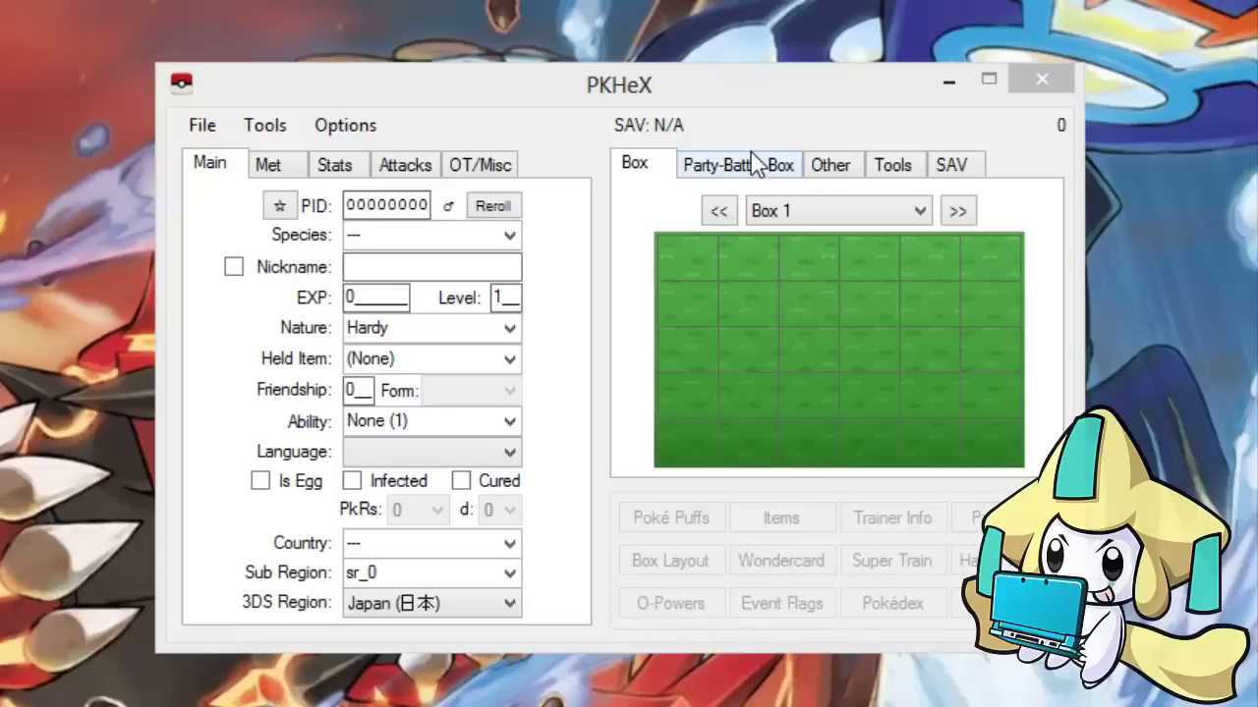
Look through the Box, Party-Battle Box, Other, Tools and SAV pages of the save editor
{"action": "left_click", "coordinate": [751, 167]}
{"action": "left_click", "coordinate": [635, 165]}
{"action": "left_click", "coordinate": [830, 165]}
{"action": "left_click", "coordinate": [892, 164]}
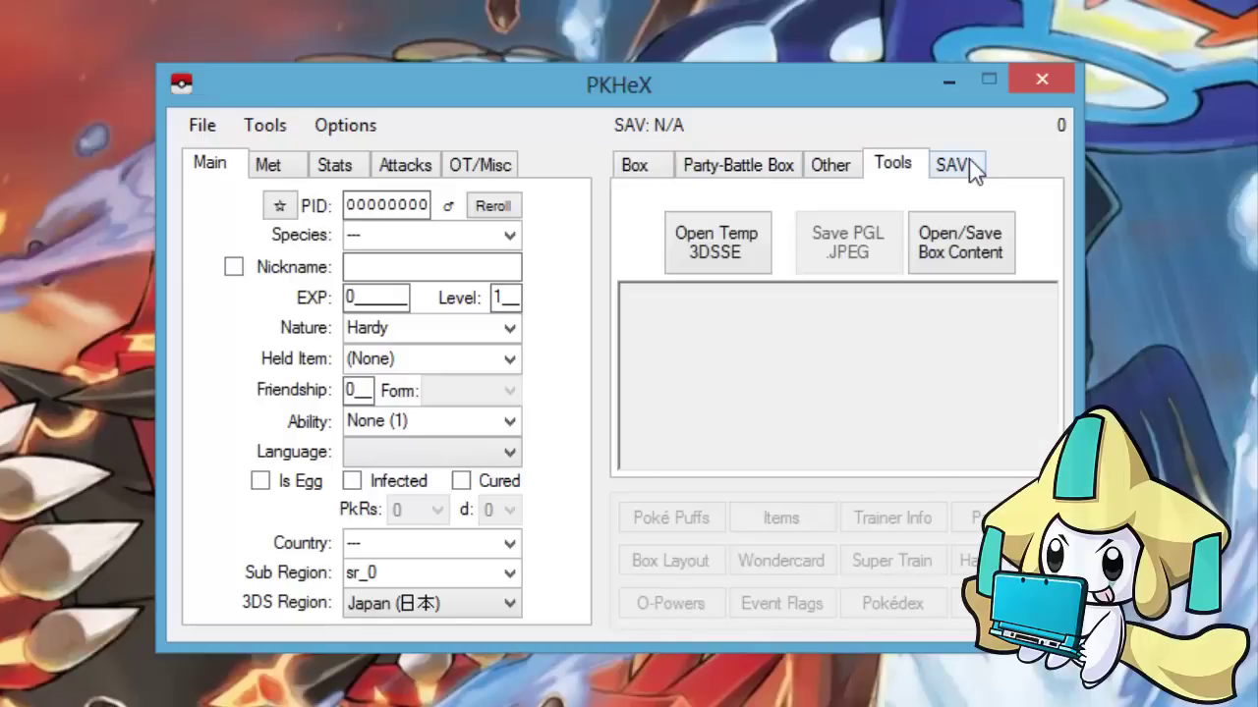
{"action": "left_click", "coordinate": [967, 165]}
{"action": "left_click", "coordinate": [648, 177]}
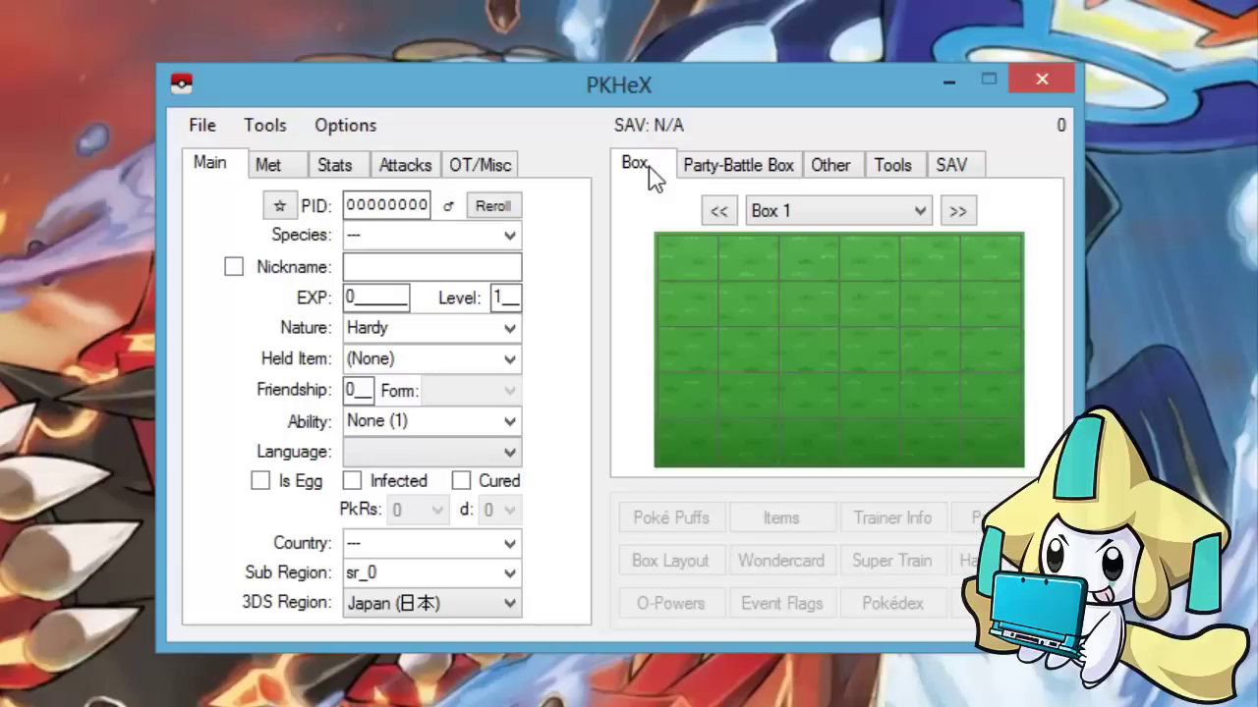
{"action": "left_click", "coordinate": [716, 169]}
{"action": "left_click", "coordinate": [648, 171]}
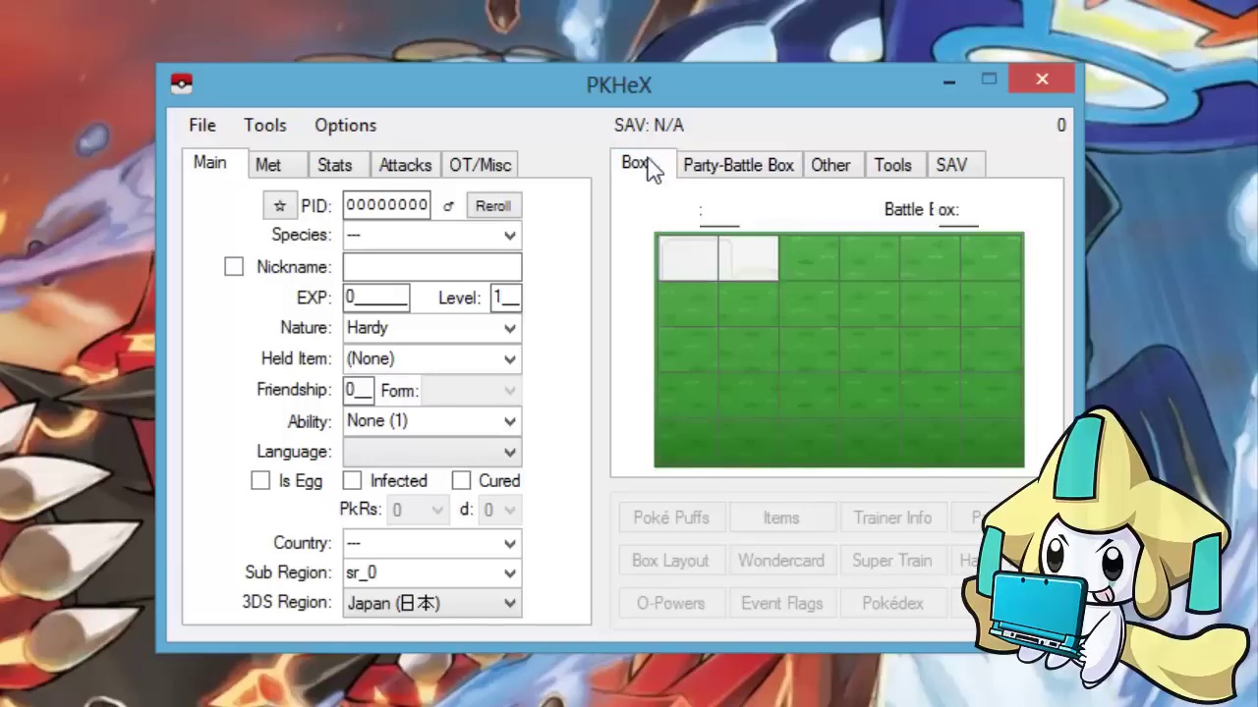
{"action": "left_click", "coordinate": [834, 164]}
{"action": "left_click", "coordinate": [894, 166]}
{"action": "left_click", "coordinate": [951, 165]}
{"action": "left_click", "coordinate": [655, 171]}
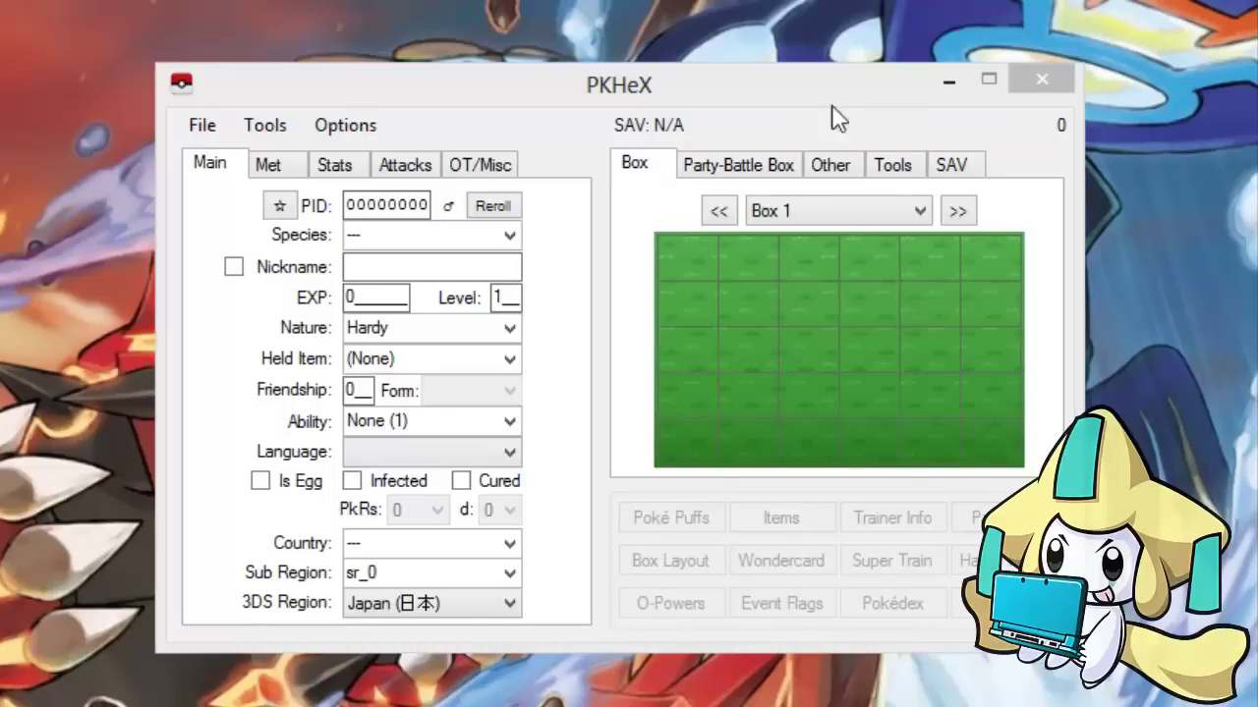
{"action": "left_click", "coordinate": [486, 84]}
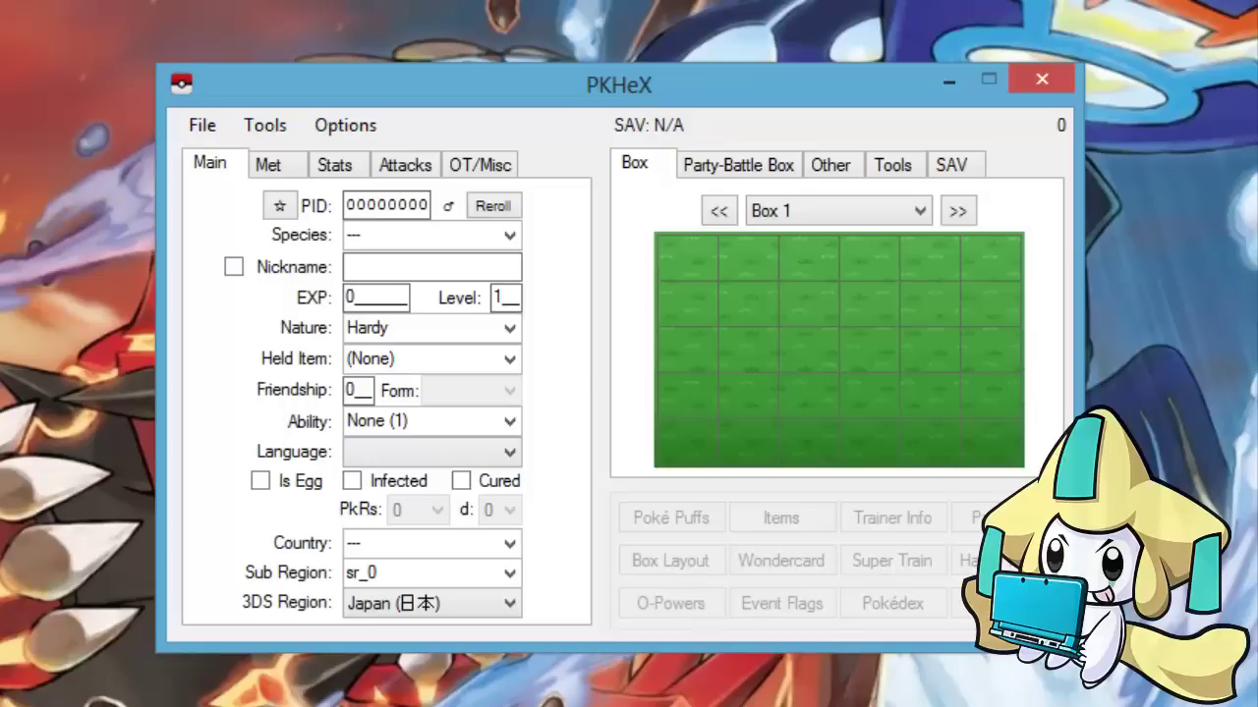
{"action": "left_click", "coordinate": [1041, 78]}
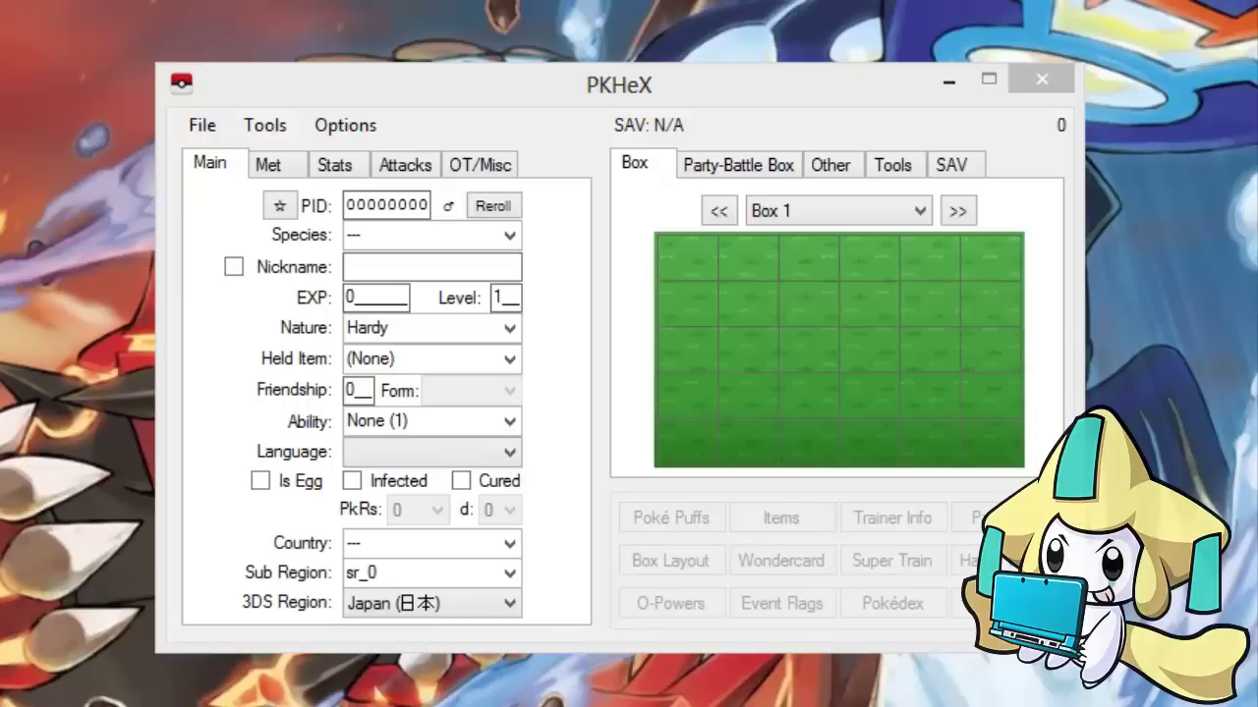
{"action": "left_click", "coordinate": [843, 111]}
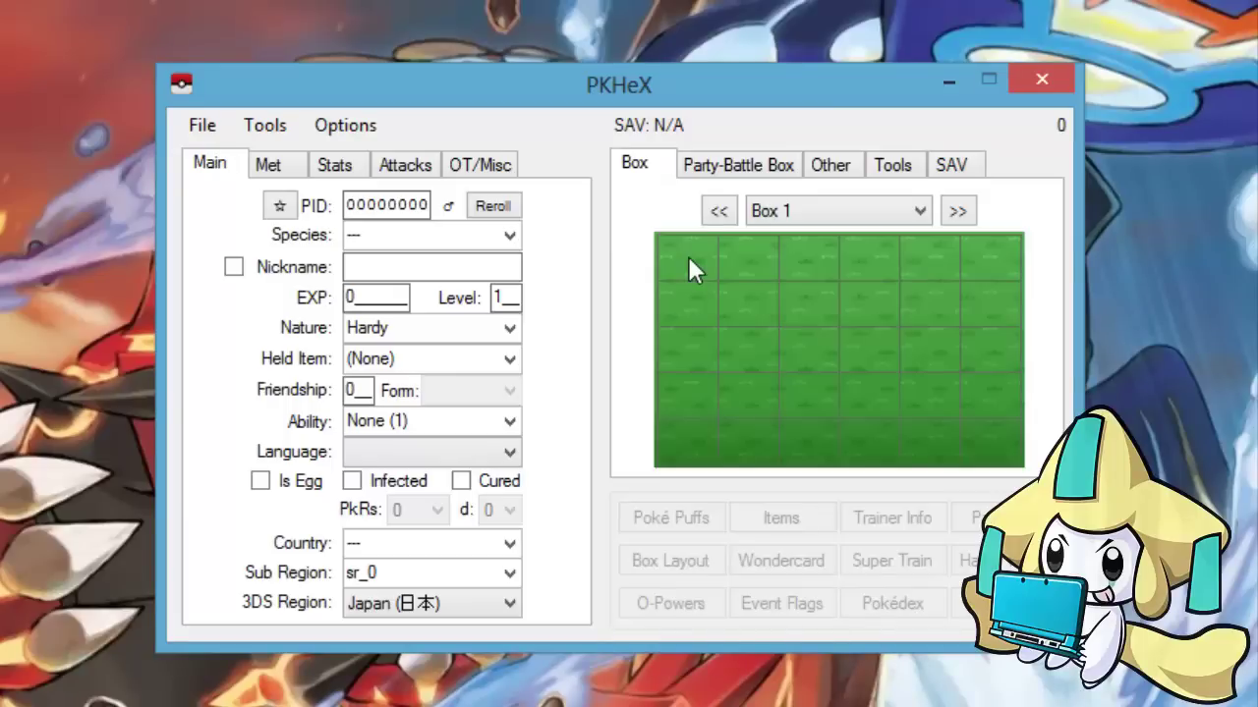
{"action": "left_click", "coordinate": [975, 164]}
{"action": "left_click", "coordinate": [652, 161]}
{"action": "right_click", "coordinate": [685, 253]}
{"action": "left_click", "coordinate": [692, 264]}
{"action": "right_click", "coordinate": [691, 265]}
{"action": "left_click", "coordinate": [765, 315]}
Set the Pokémon's species to Electrode
{"action": "left_click", "coordinate": [510, 241]}
{"action": "left_click", "coordinate": [509, 241]}
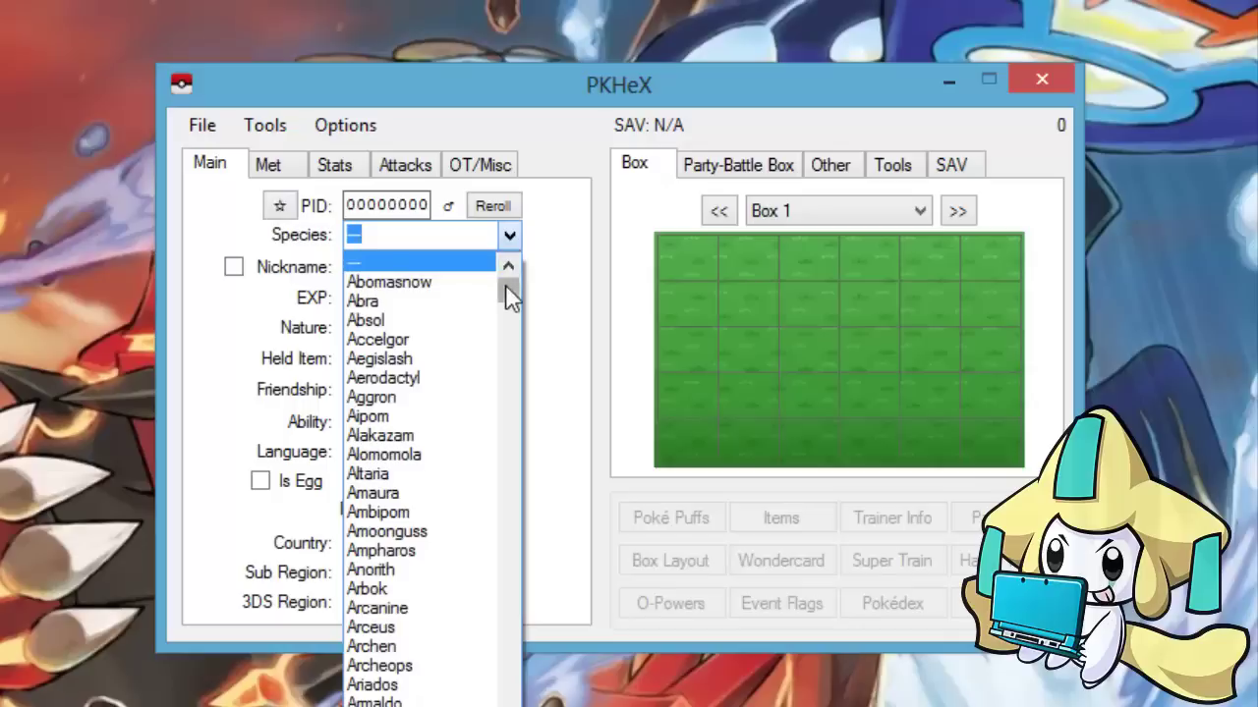
{"action": "left_click_drag", "start_coordinate": [505, 284], "coordinate": [507, 404]}
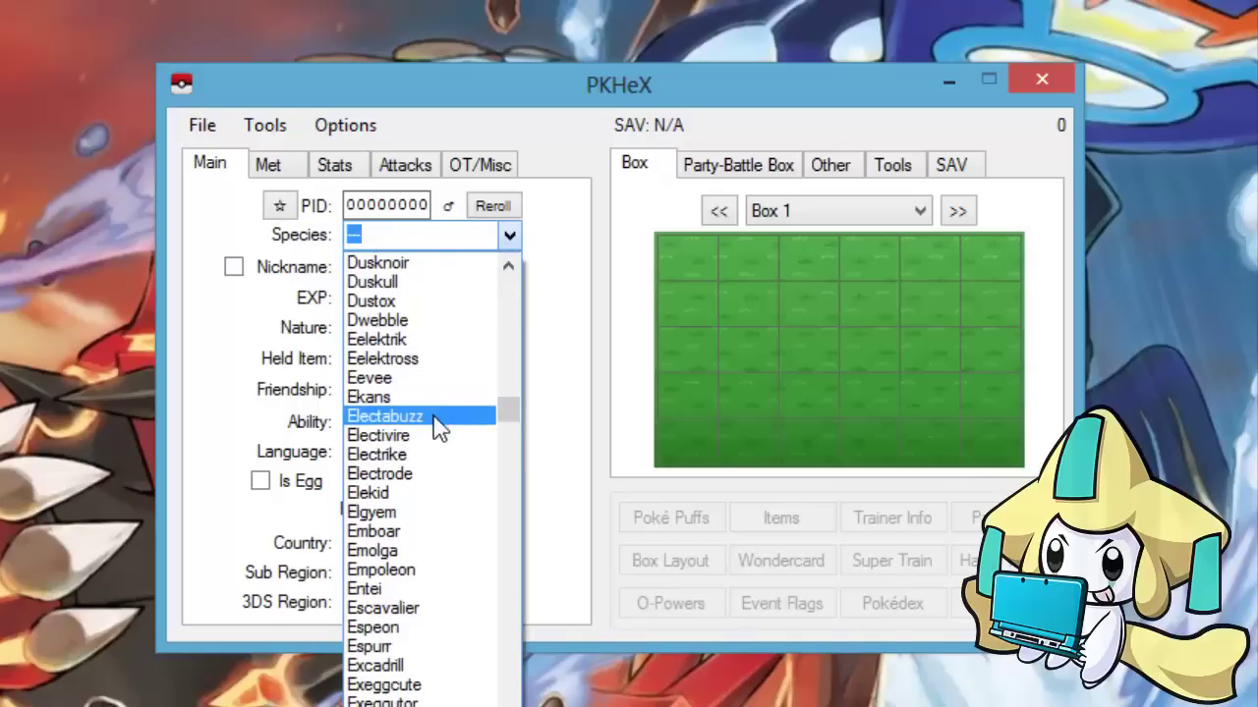
{"action": "left_click", "coordinate": [438, 475]}
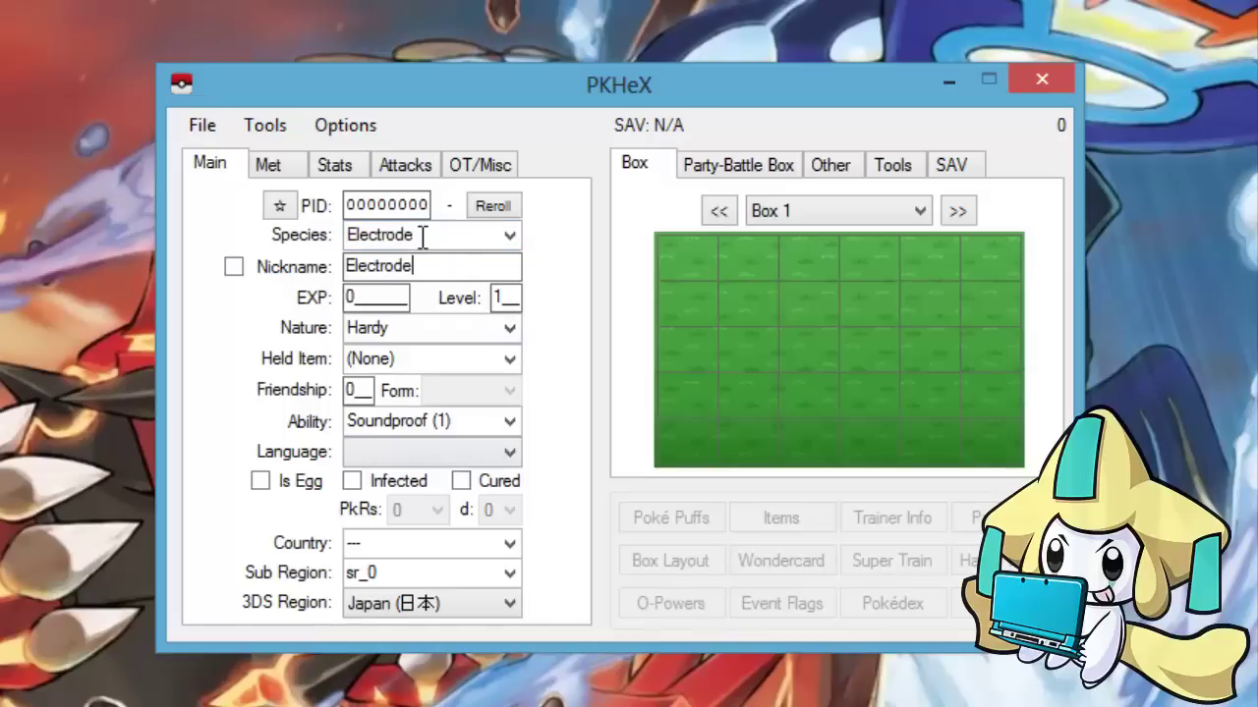
Replace the Pokémon's default nickname with Boom
{"action": "double_click", "coordinate": [410, 266]}
{"action": "left_click", "coordinate": [423, 267]}
{"action": "double_click", "coordinate": [462, 264]}
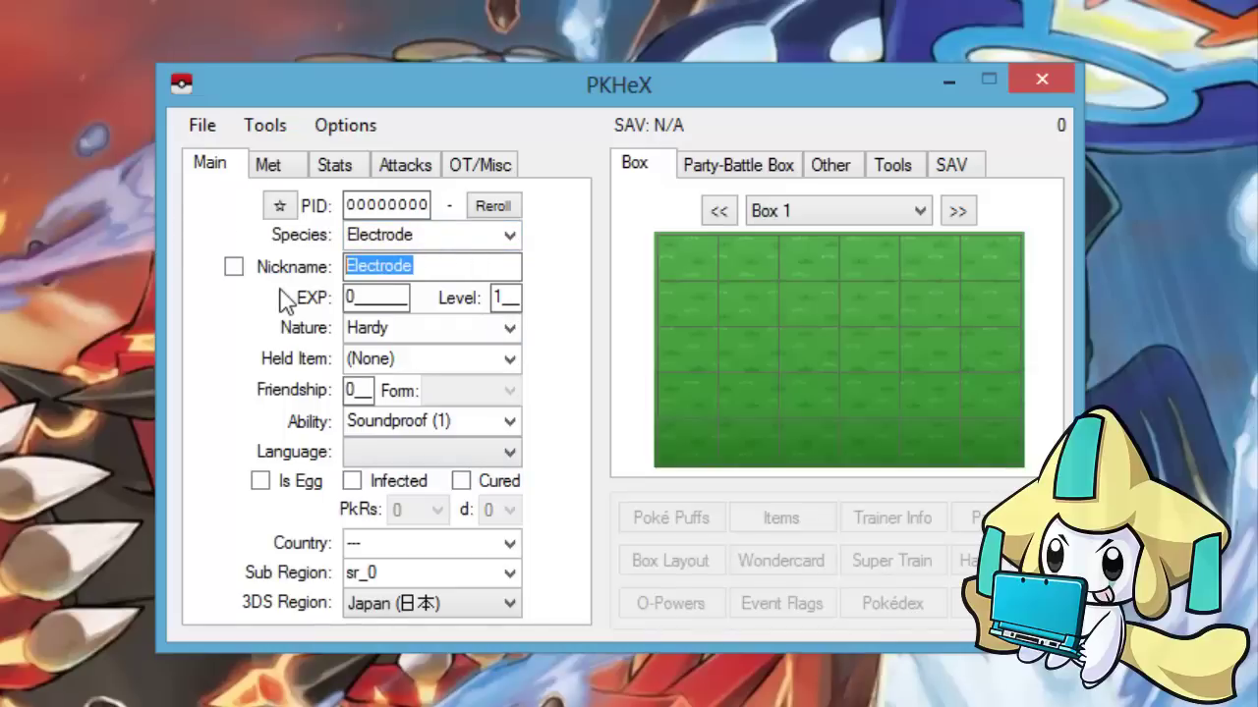
{"action": "type", "text": "Boom"}
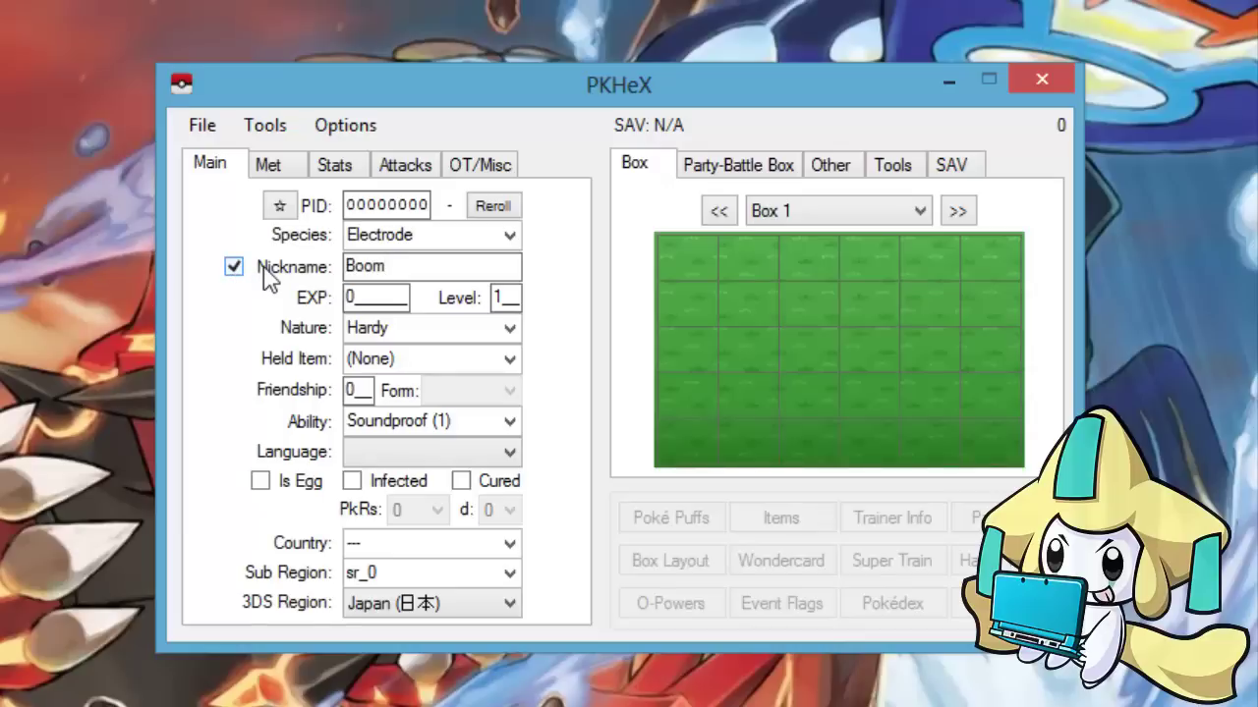
Set the Pokémon's level to 100 and its nature to Timid
{"action": "left_click", "coordinate": [501, 297]}
{"action": "left_click", "coordinate": [497, 300]}
{"action": "double_click", "coordinate": [499, 293]}
{"action": "type", "text": "100"}
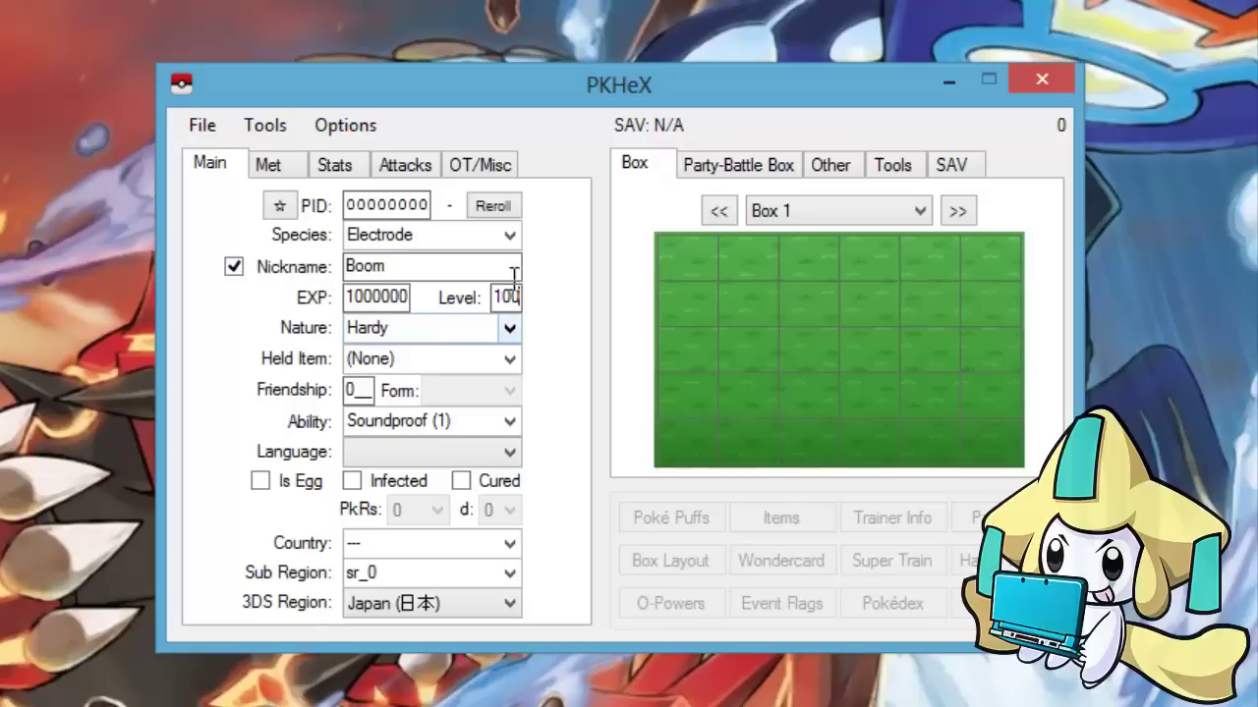
{"action": "left_click", "coordinate": [510, 330]}
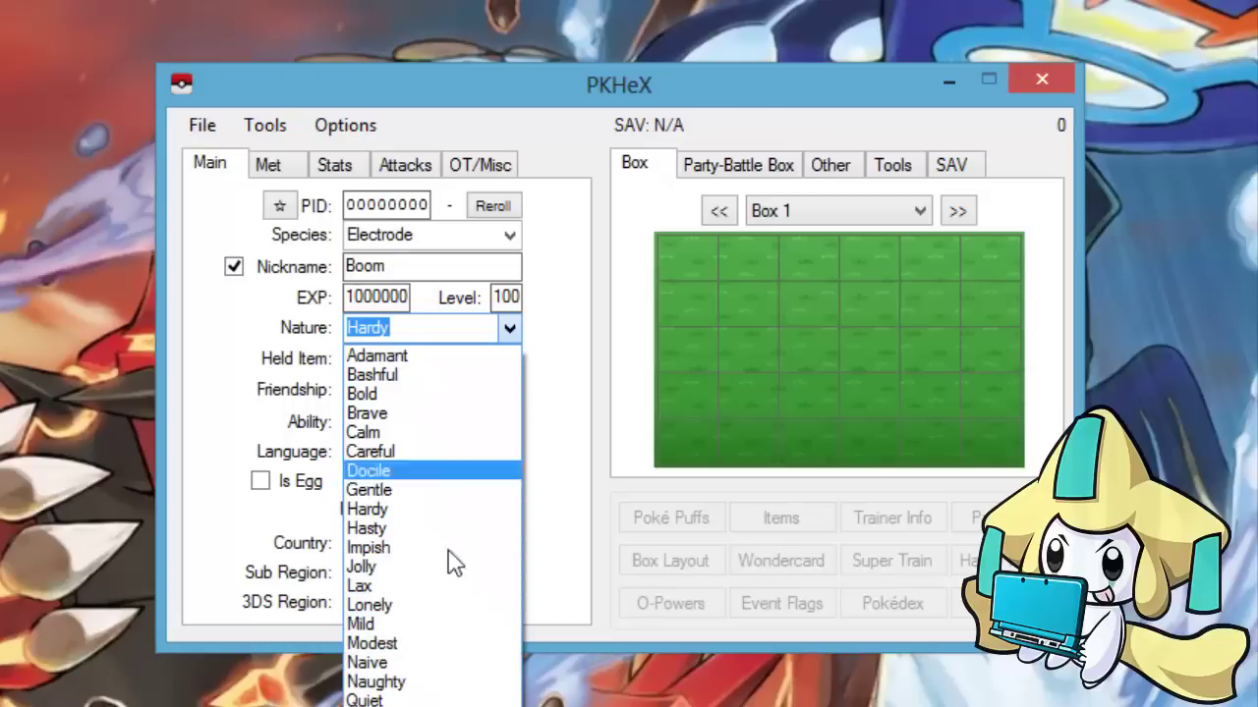
{"action": "type", "text": "t"}
{"action": "key", "text": "Return"}
{"action": "left_click", "coordinate": [494, 359]}
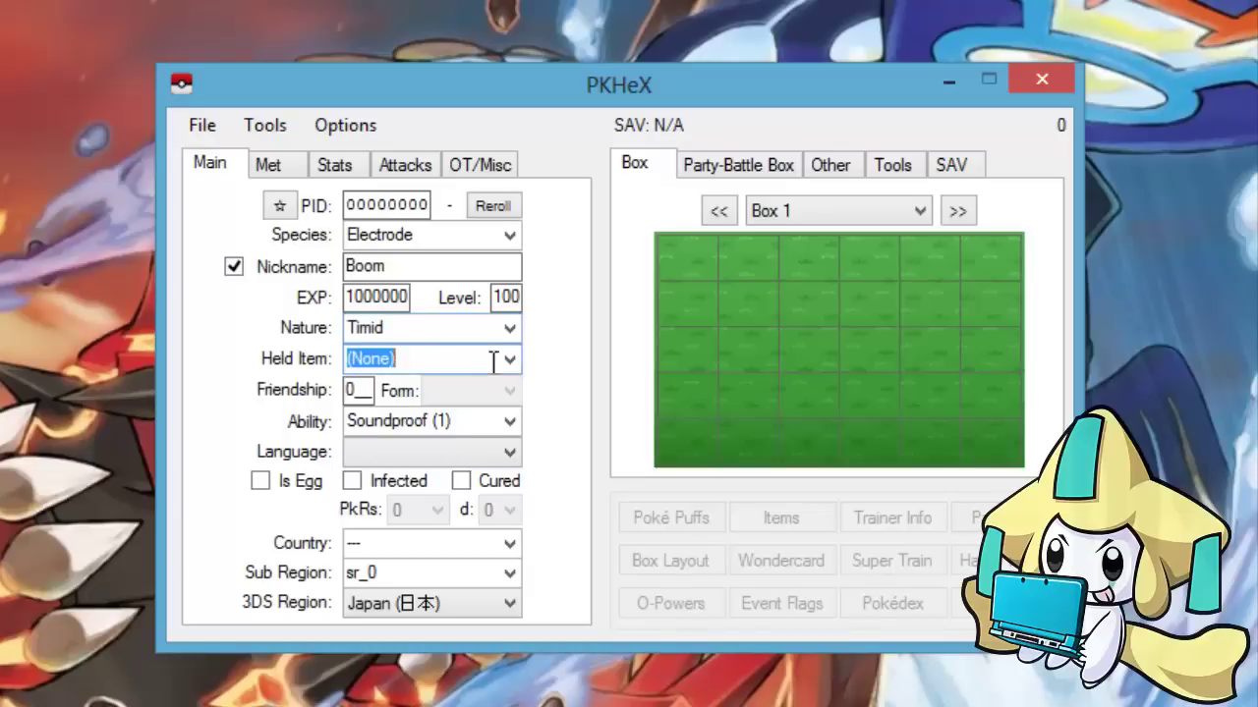
{"action": "left_click", "coordinate": [502, 360]}
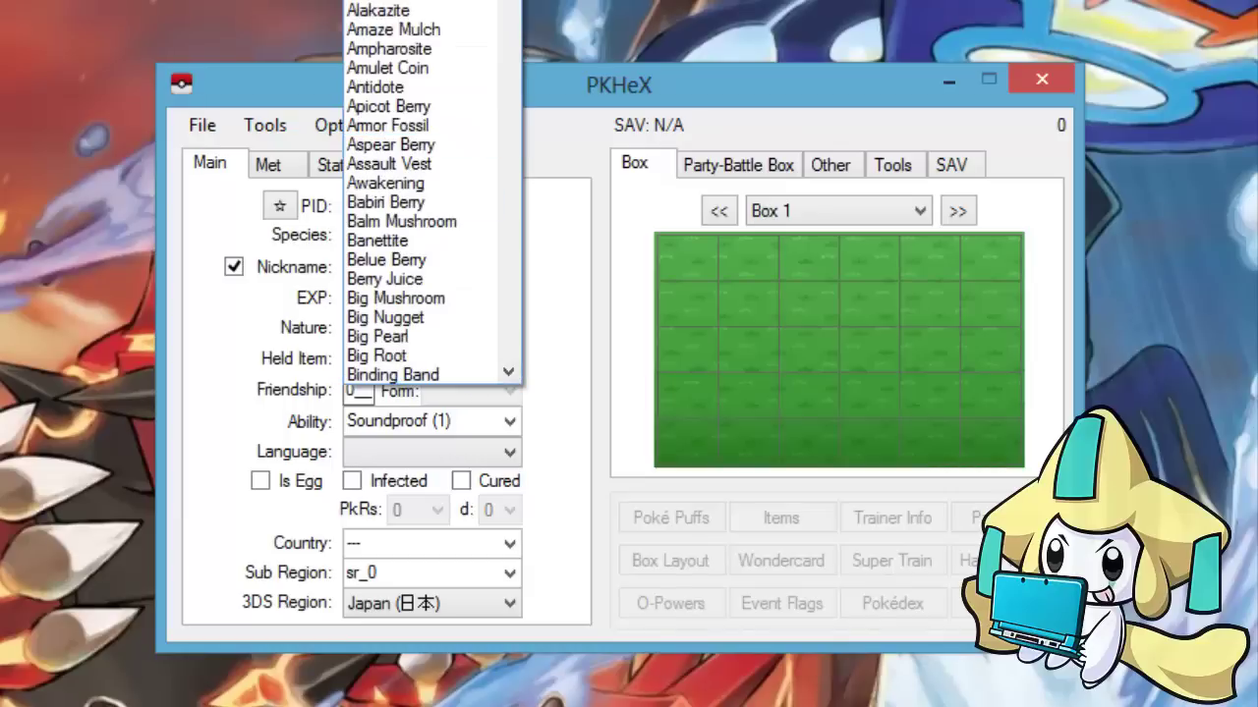
{"action": "left_click_drag", "start_coordinate": [511, 0], "coordinate": [523, 3]}
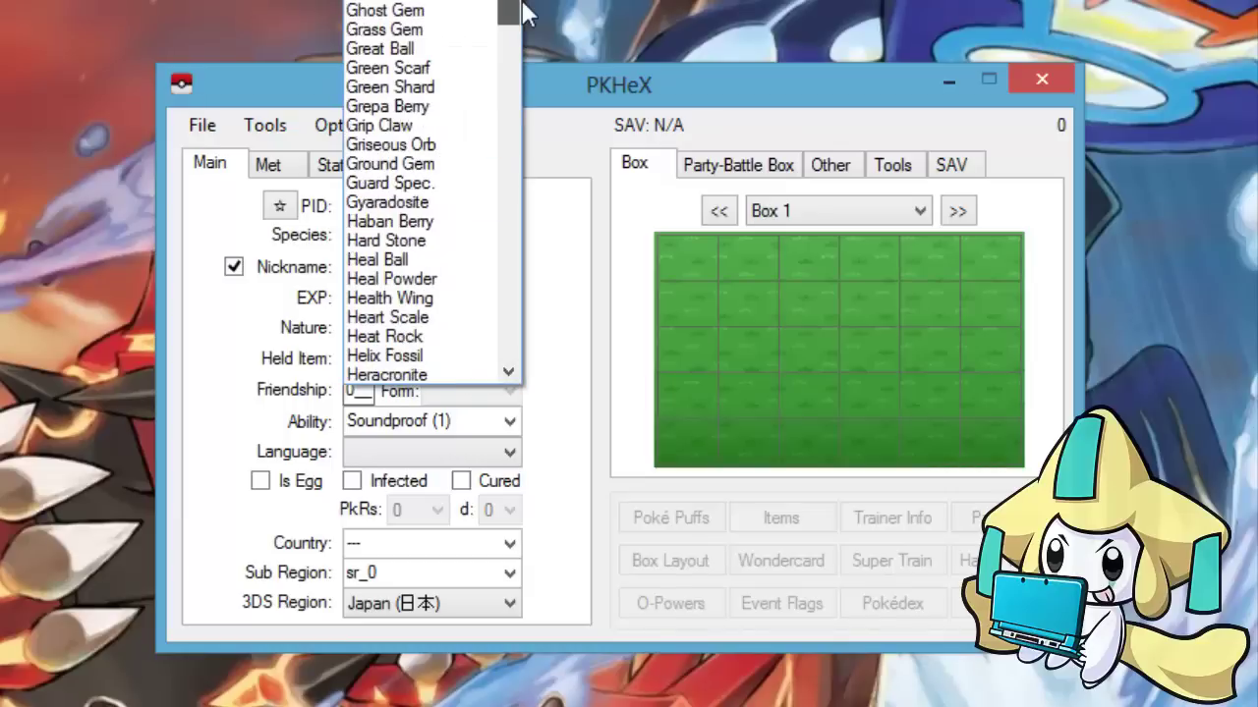
{"action": "left_click", "coordinate": [576, 360]}
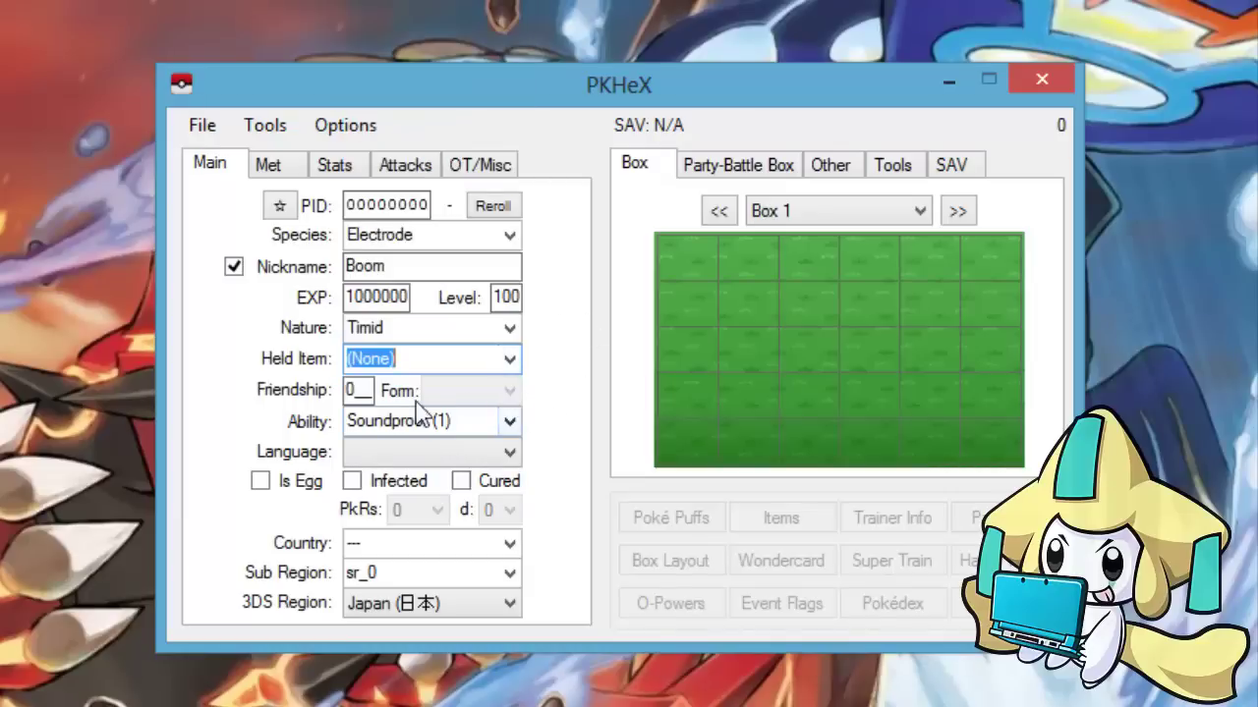
Change the Pokémon's species to Flabébé and choose its Heart form
{"action": "left_click", "coordinate": [508, 237]}
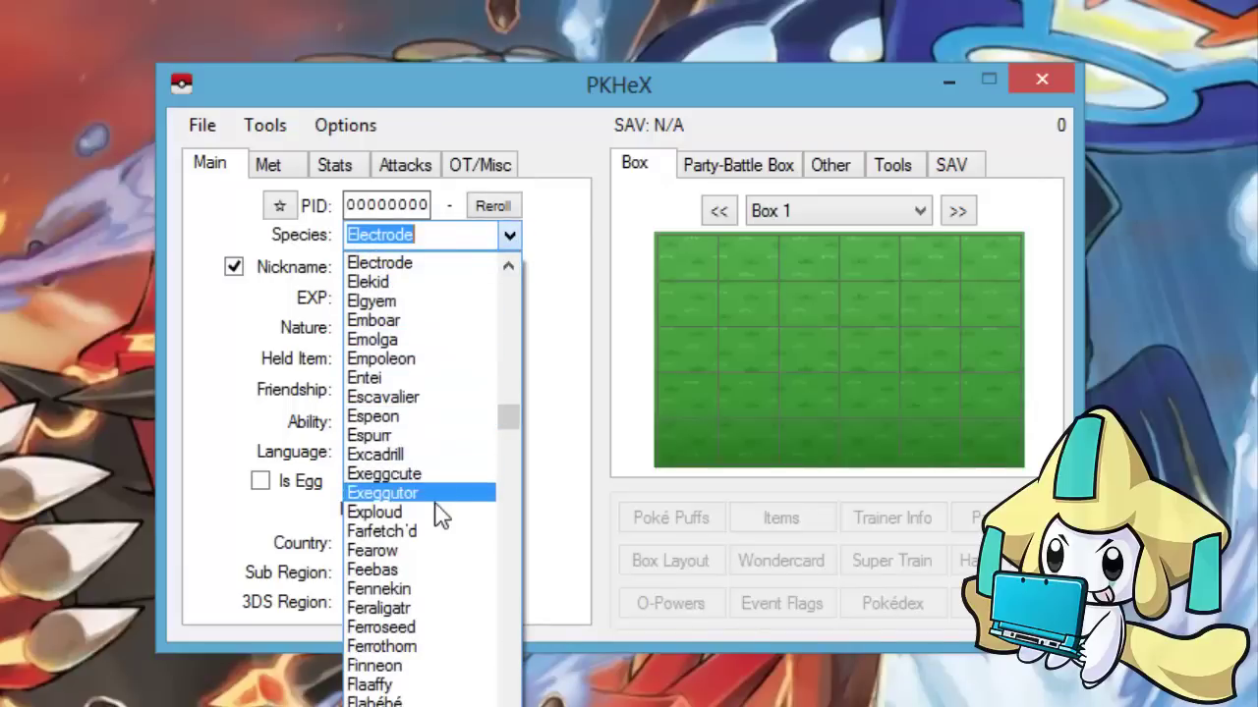
{"action": "scroll", "coordinate": [442, 521], "scroll_direction": "down", "scroll_amount": 2}
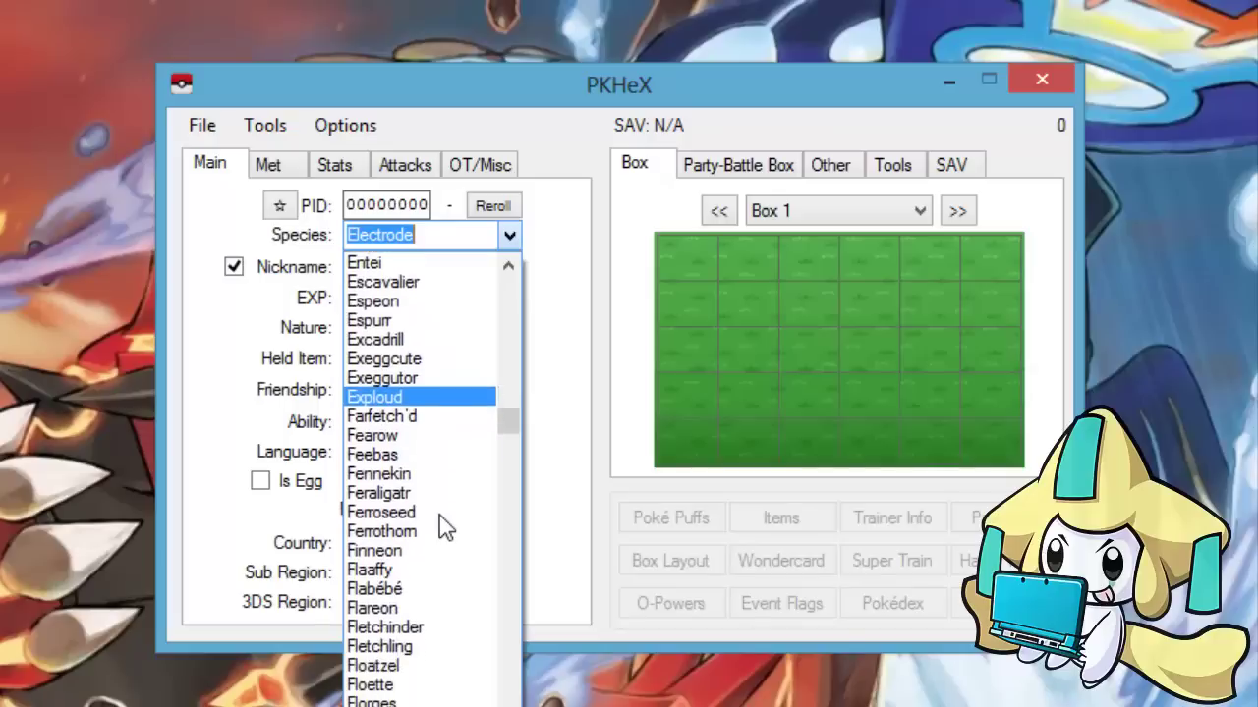
{"action": "scroll", "coordinate": [442, 525], "scroll_direction": "down", "scroll_amount": 2}
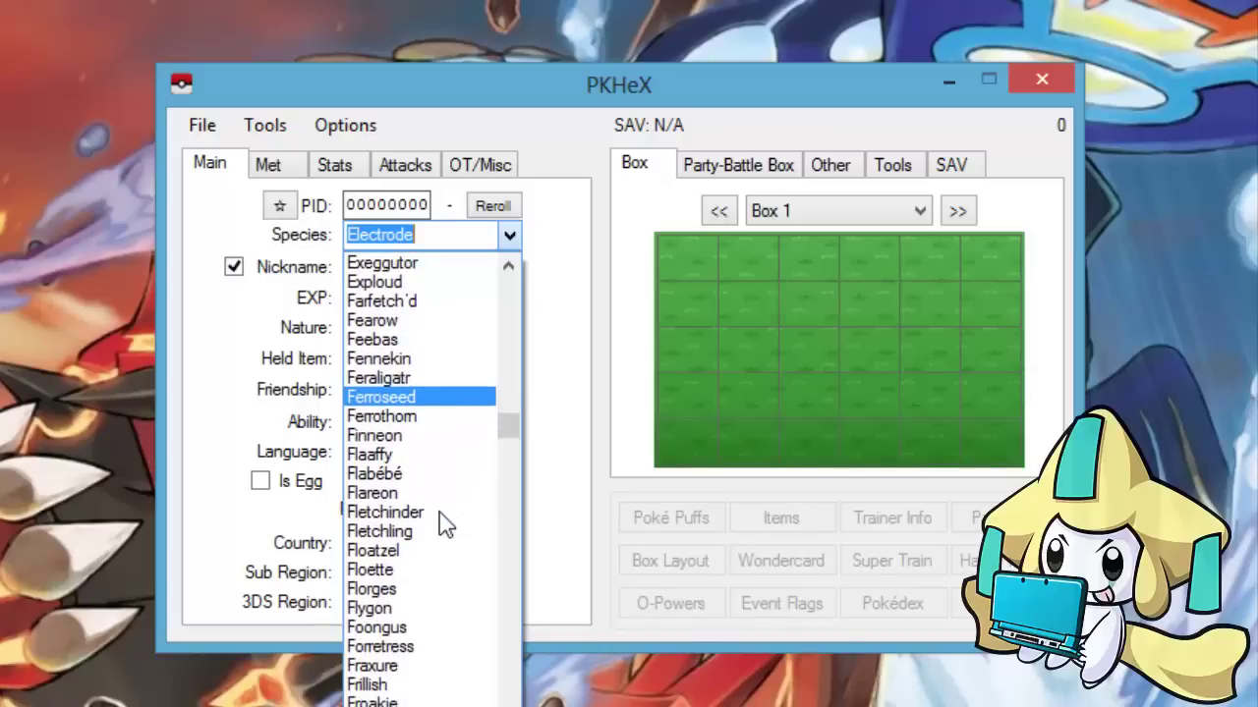
{"action": "left_click", "coordinate": [413, 473]}
{"action": "left_click", "coordinate": [513, 393]}
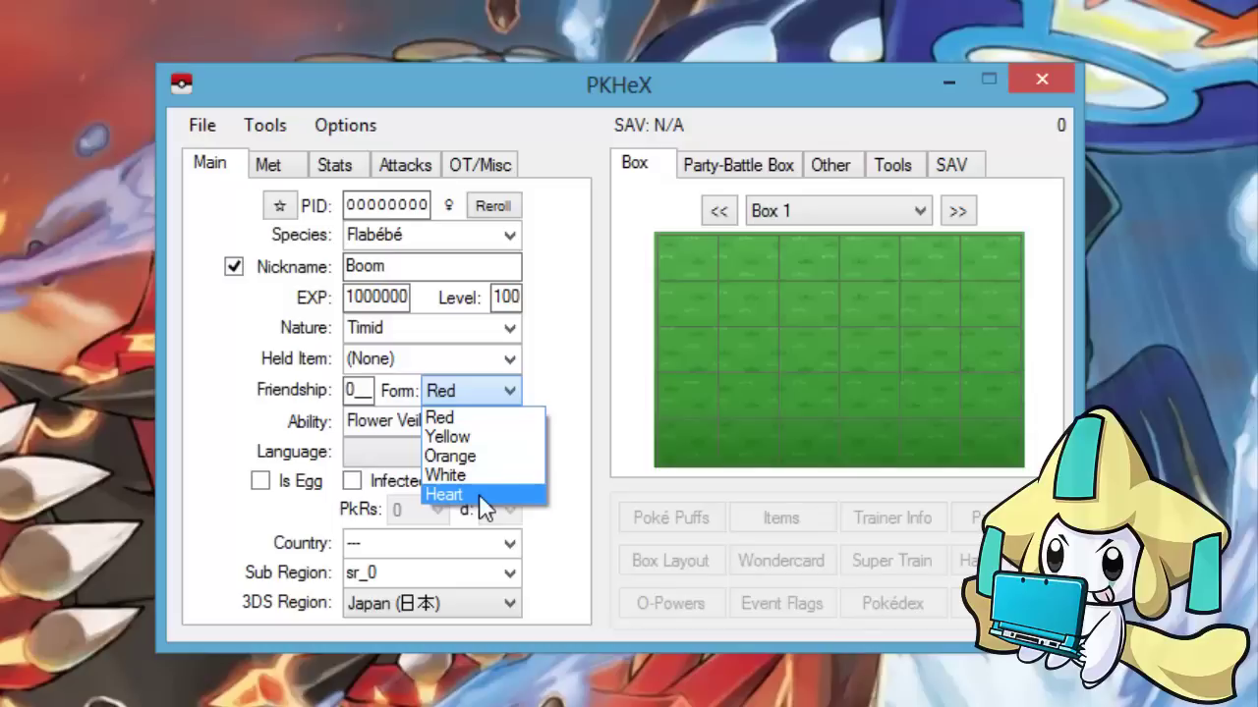
{"action": "left_click", "coordinate": [444, 495]}
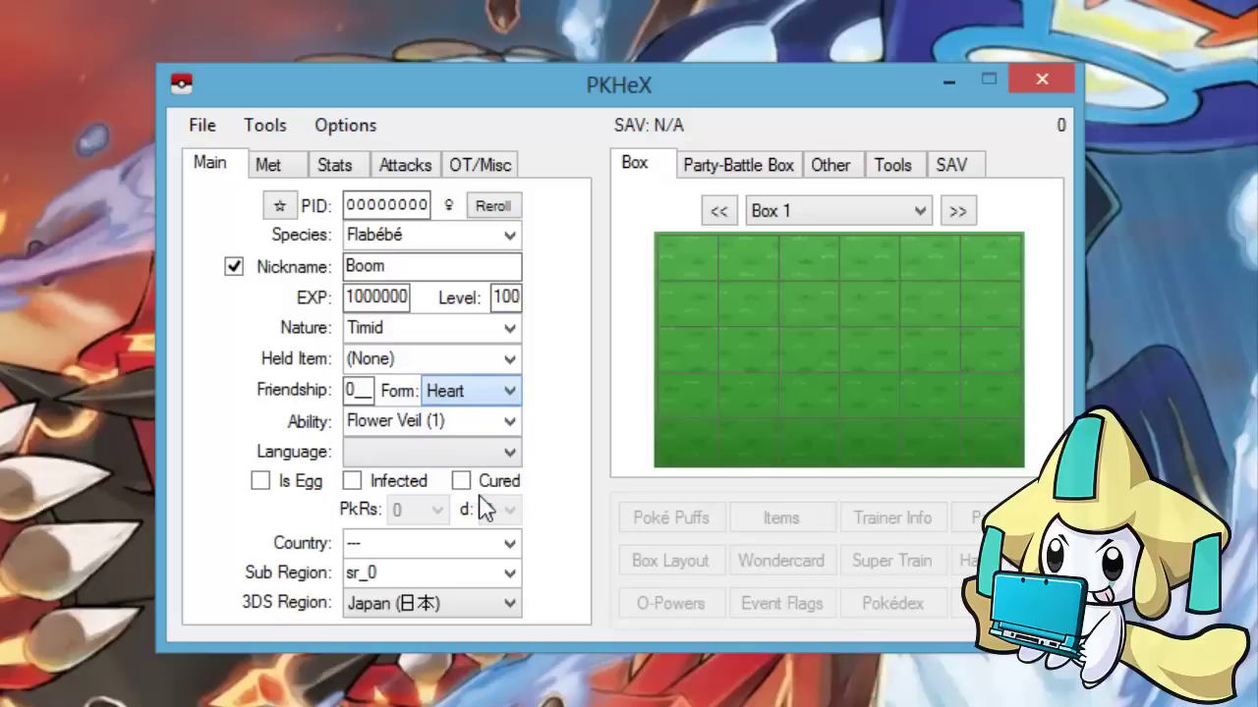
{"action": "left_click", "coordinate": [507, 423]}
{"action": "left_click", "coordinate": [512, 425]}
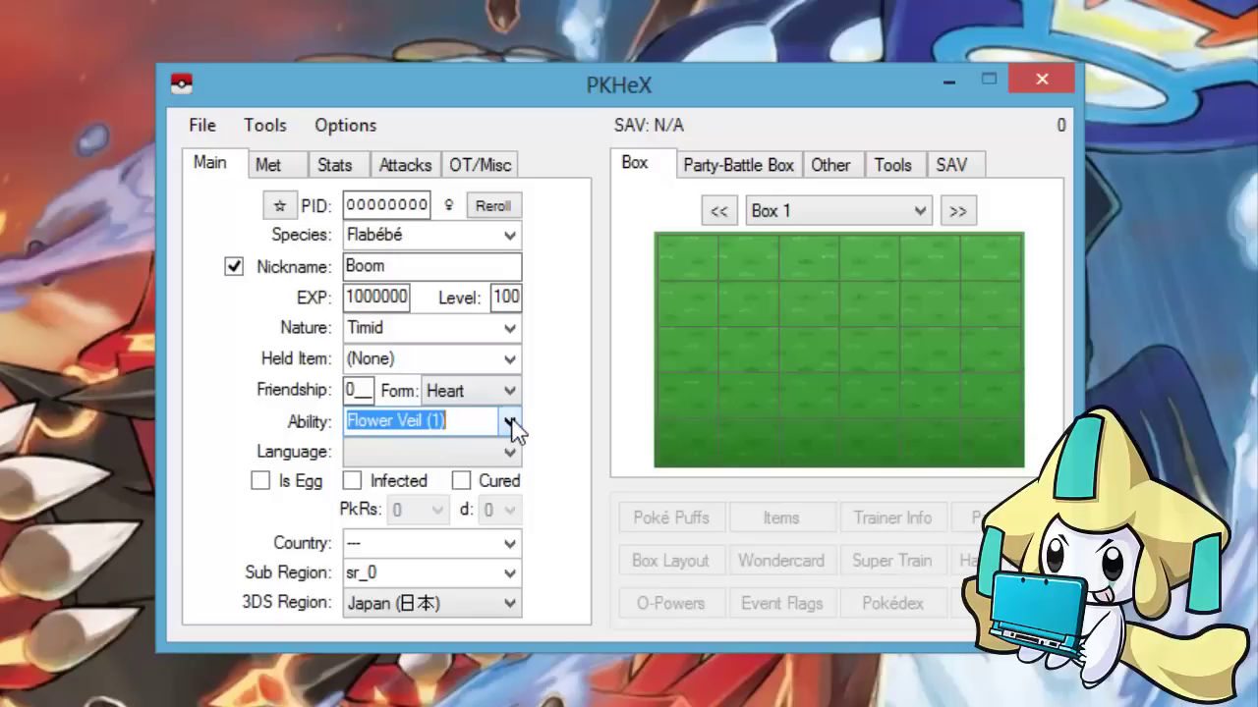
{"action": "left_click", "coordinate": [510, 328]}
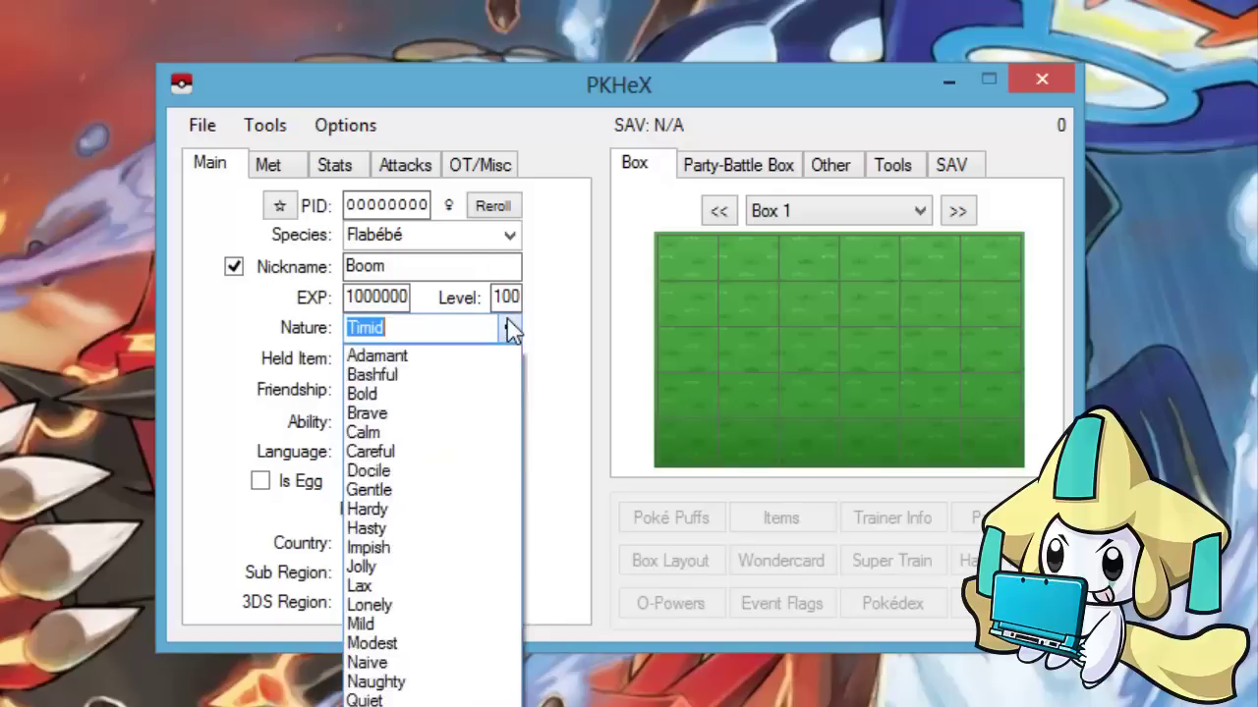
{"action": "left_click", "coordinate": [510, 328]}
Give the Pokémon a Strange Souvenir as its held item
{"action": "left_click", "coordinate": [510, 359]}
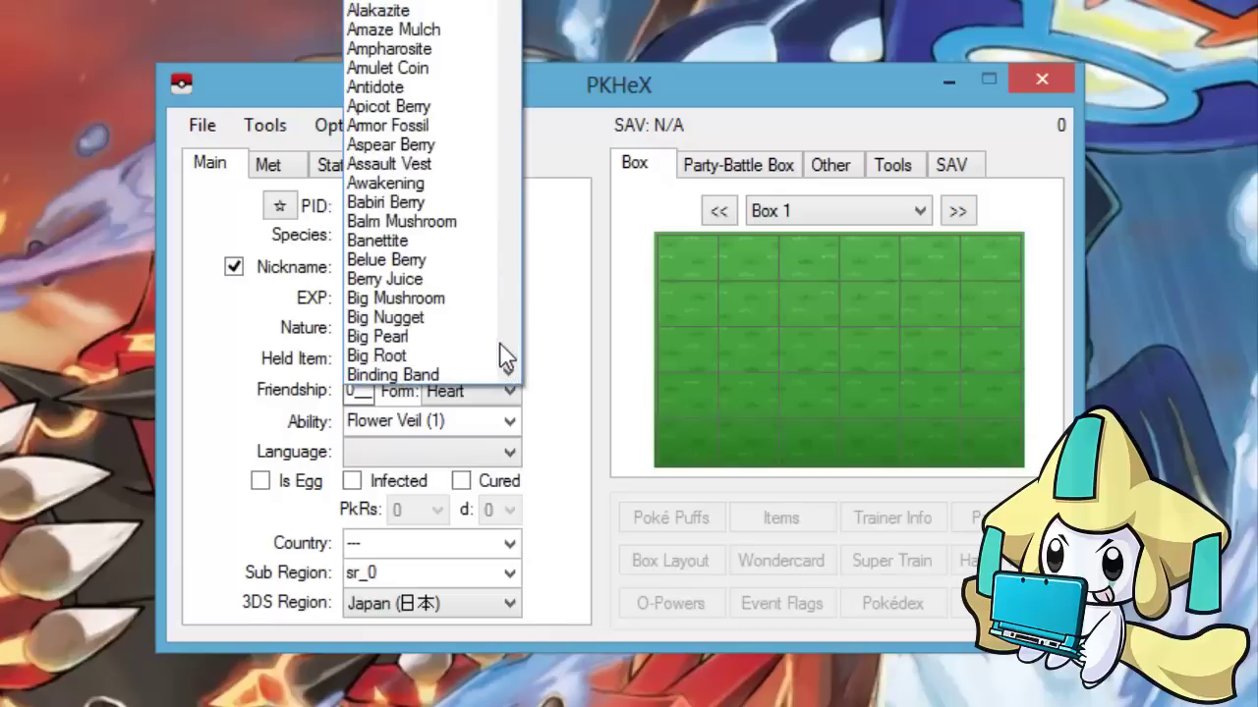
{"action": "left_click_drag", "start_coordinate": [497, 101], "coordinate": [530, 214]}
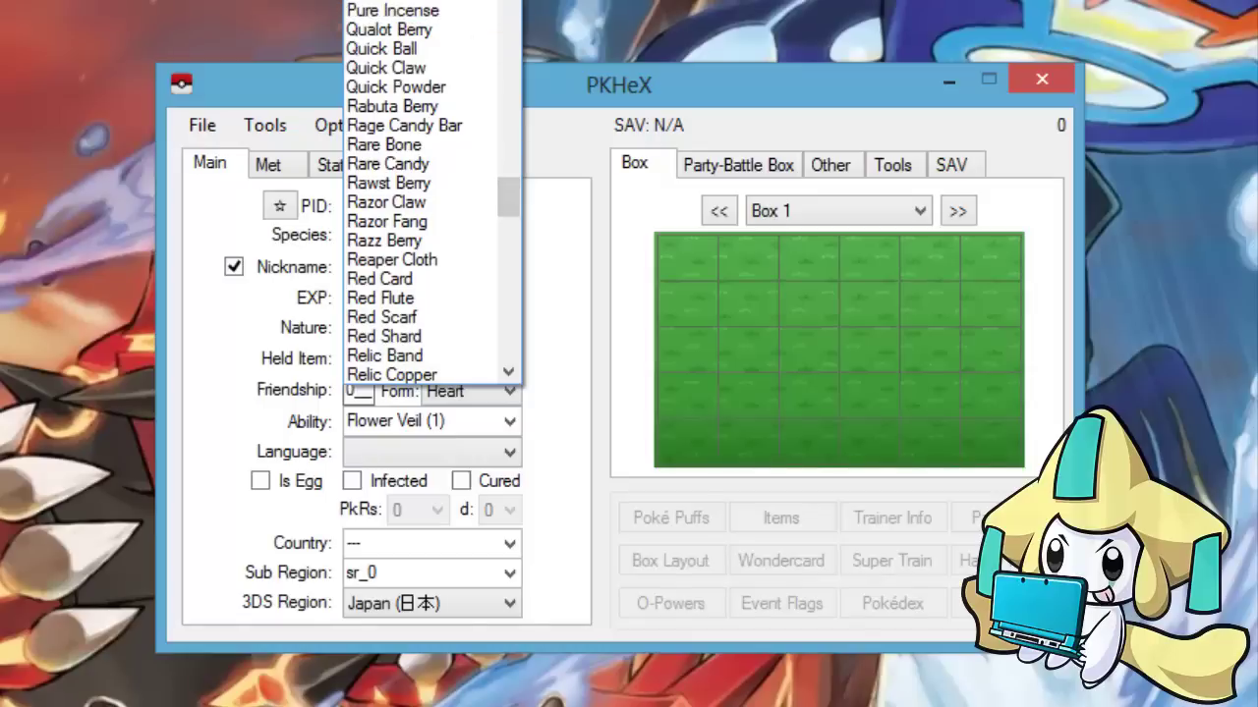
{"action": "scroll", "coordinate": [463, 331], "scroll_direction": "down", "scroll_amount": 3}
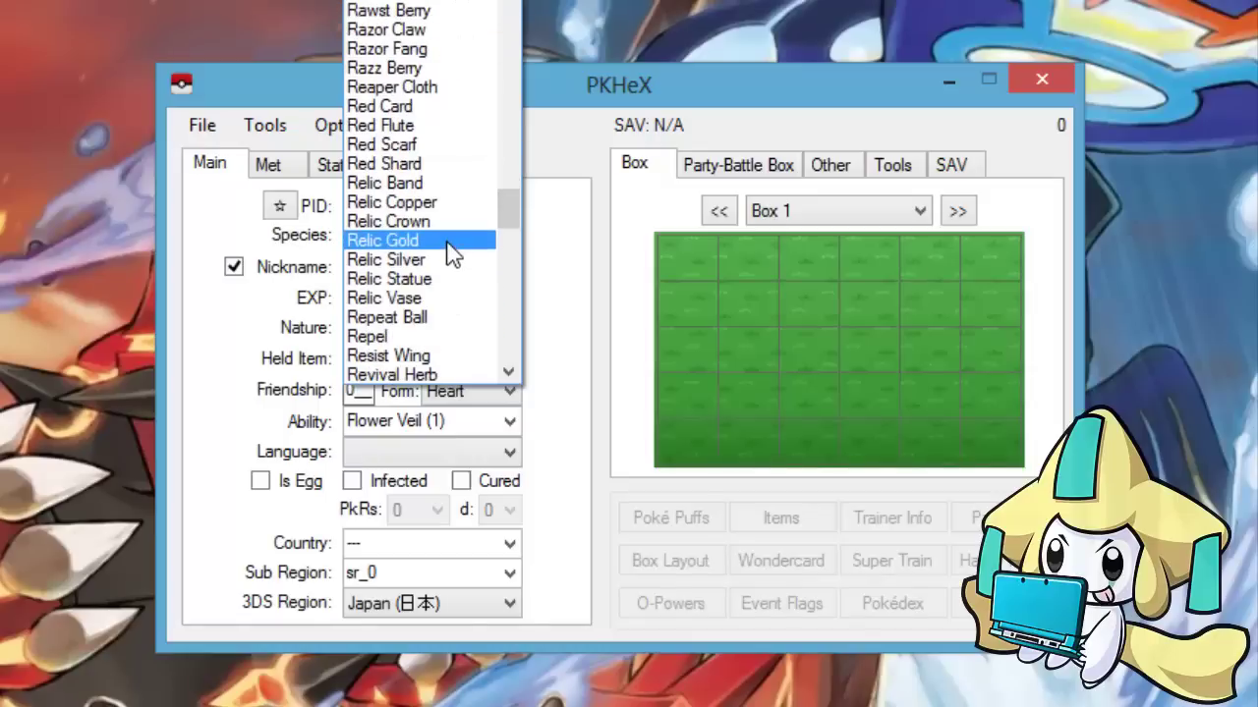
{"action": "scroll", "coordinate": [456, 245], "scroll_direction": "down", "scroll_amount": 5}
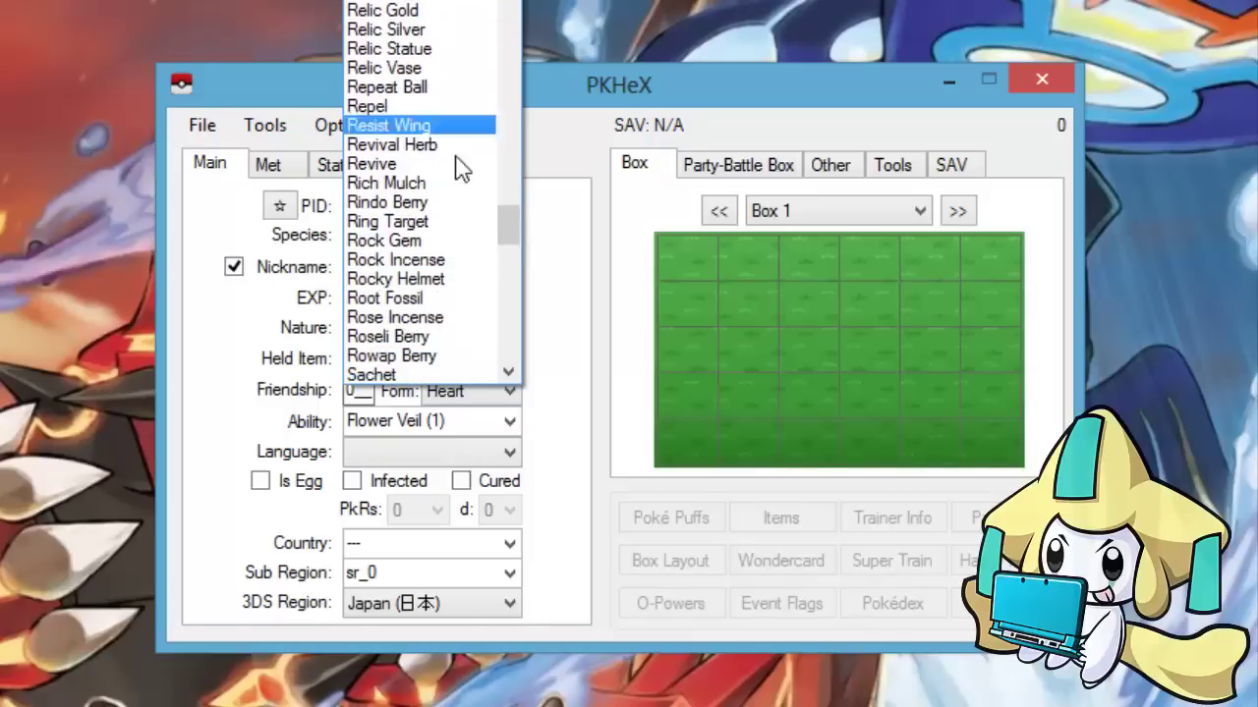
{"action": "scroll", "coordinate": [474, 244], "scroll_direction": "down", "scroll_amount": 12}
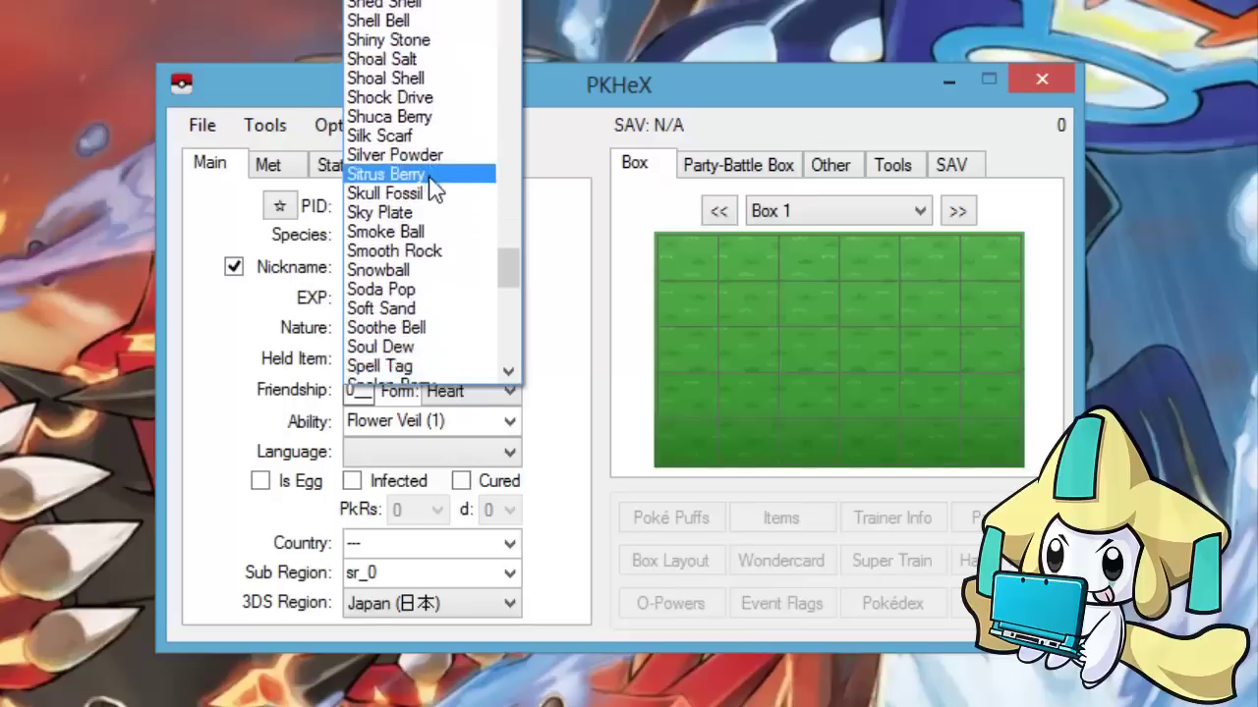
{"action": "scroll", "coordinate": [418, 207], "scroll_direction": "down", "scroll_amount": 2}
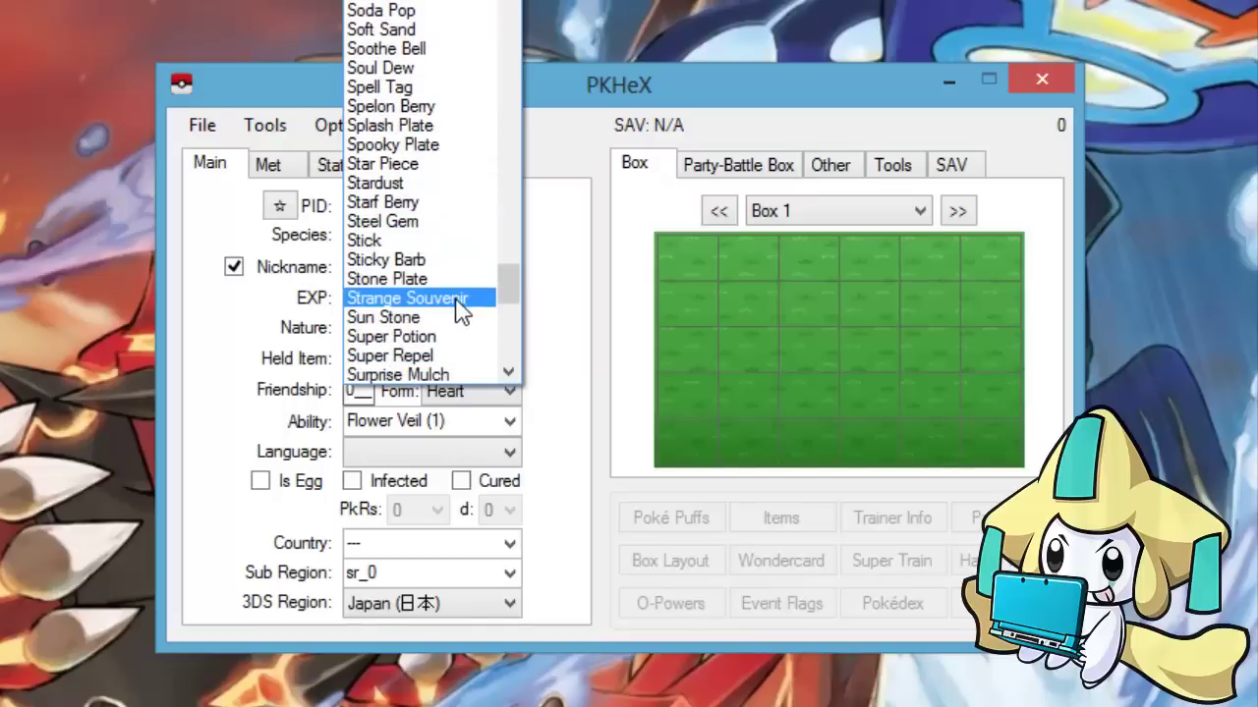
{"action": "left_click", "coordinate": [429, 299]}
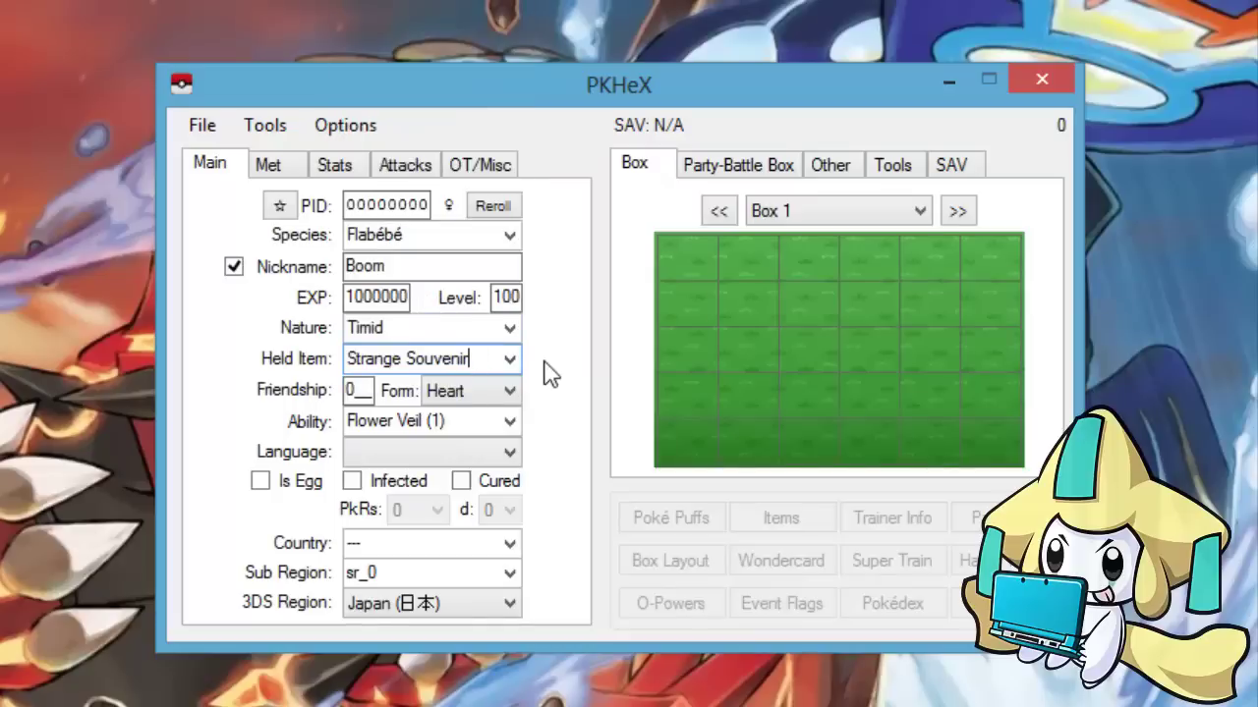
{"action": "left_click", "coordinate": [438, 328]}
{"action": "left_click", "coordinate": [476, 330]}
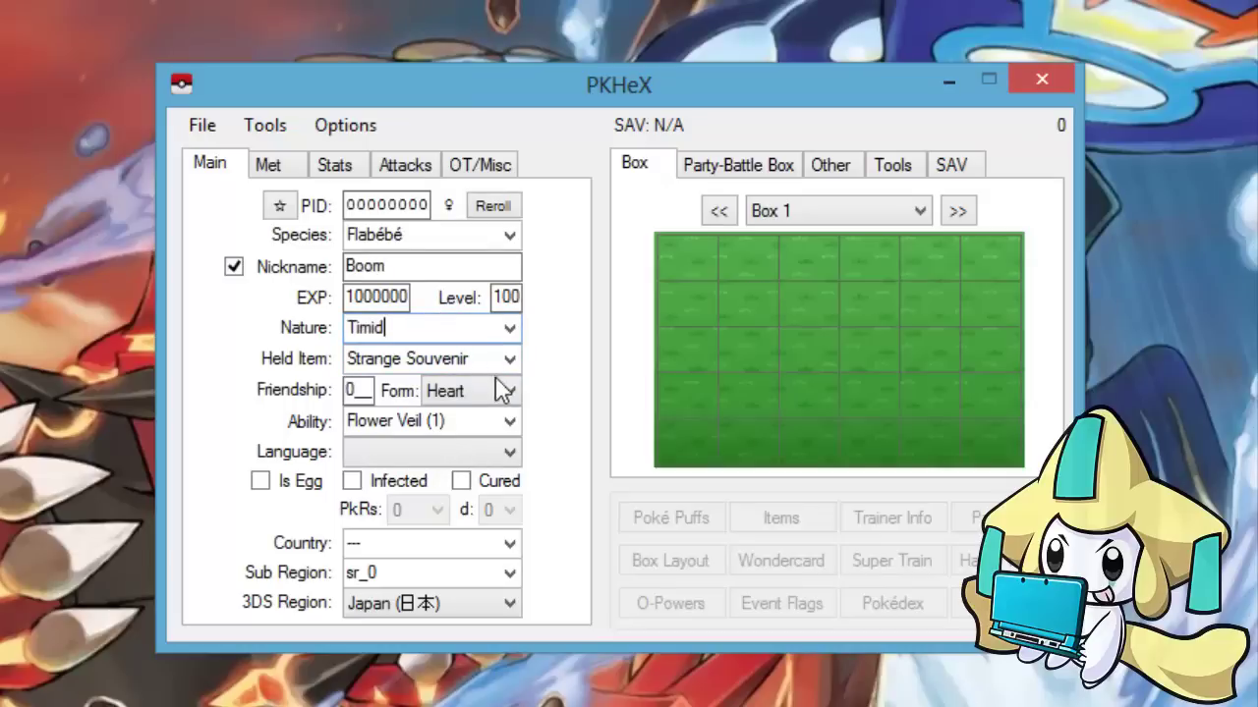
{"action": "left_click", "coordinate": [478, 354]}
{"action": "left_click", "coordinate": [485, 390]}
{"action": "left_click", "coordinate": [482, 393]}
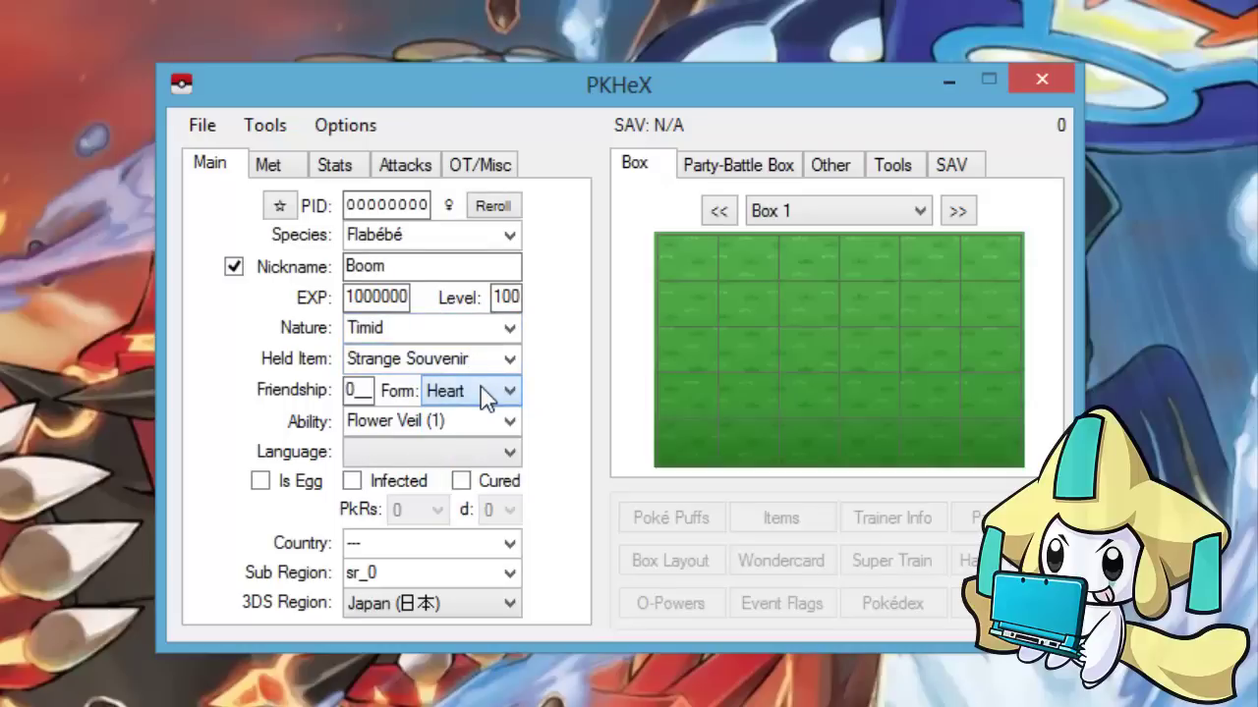
Enter 888 as the Pokémon's friendship value
{"action": "double_click", "coordinate": [370, 389]}
{"action": "type", "text": "888"}
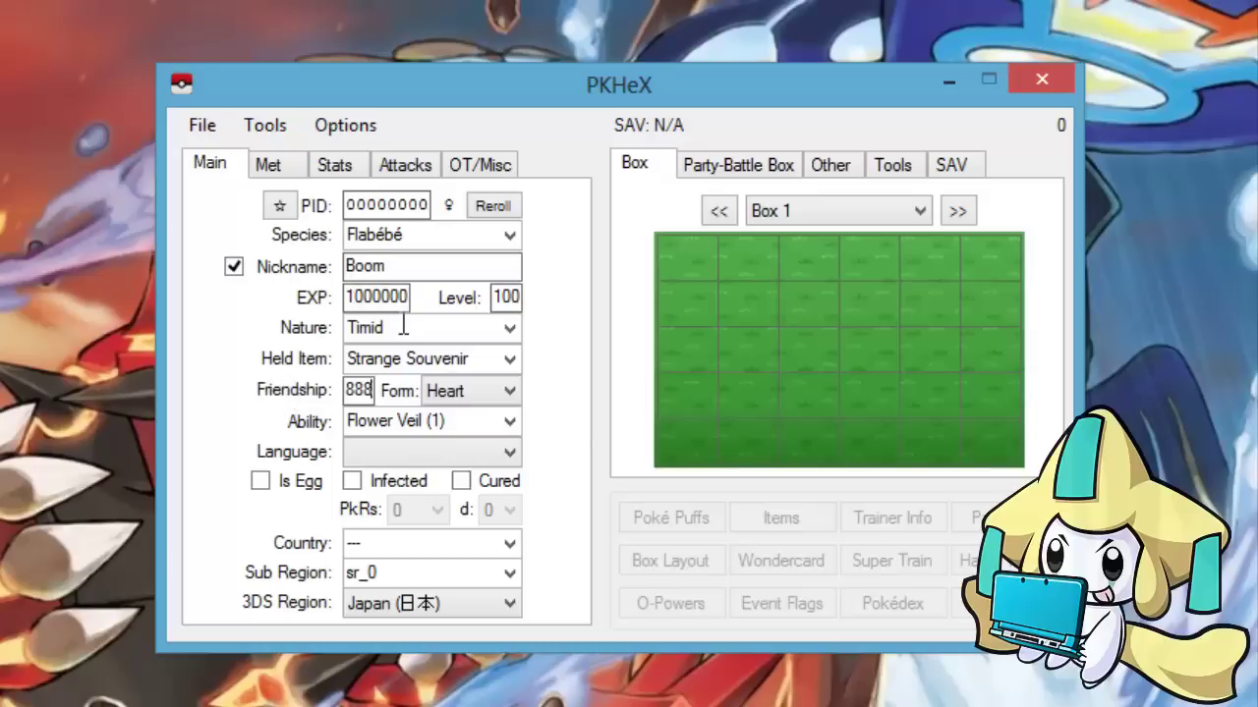
Examine the abilities available for the Pokémon
{"action": "left_click", "coordinate": [402, 327]}
{"action": "left_click", "coordinate": [484, 423]}
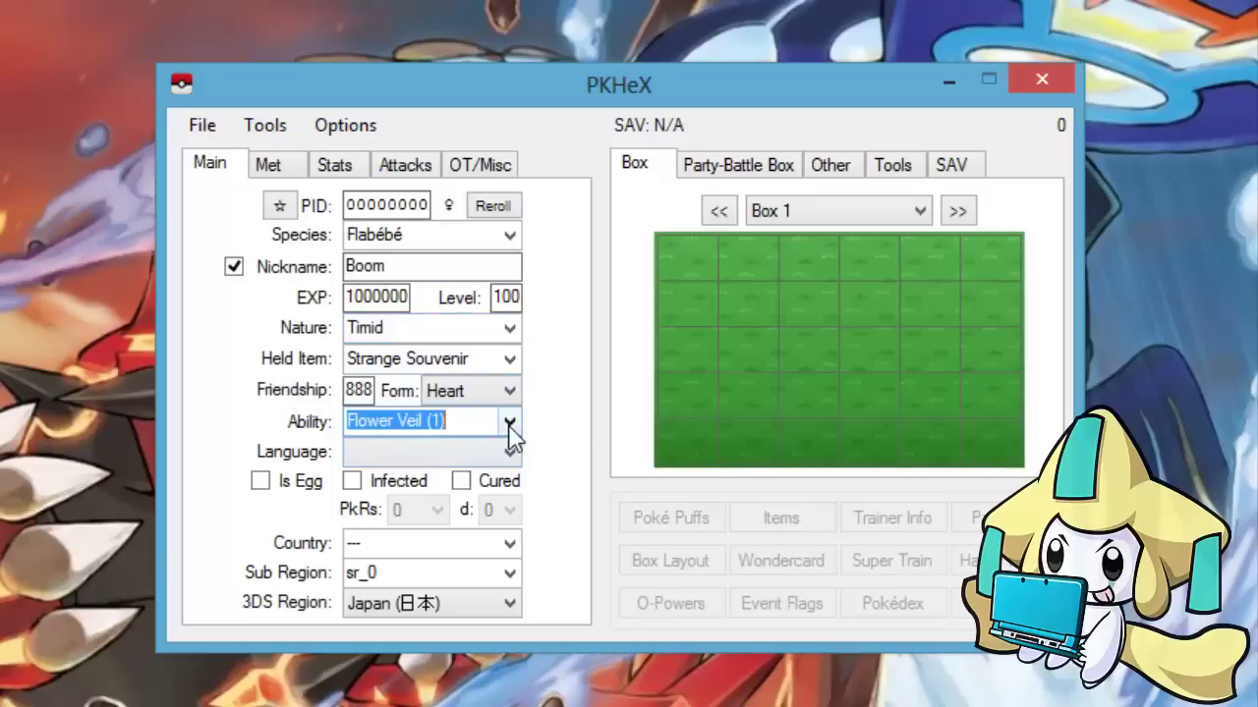
{"action": "left_click", "coordinate": [510, 422]}
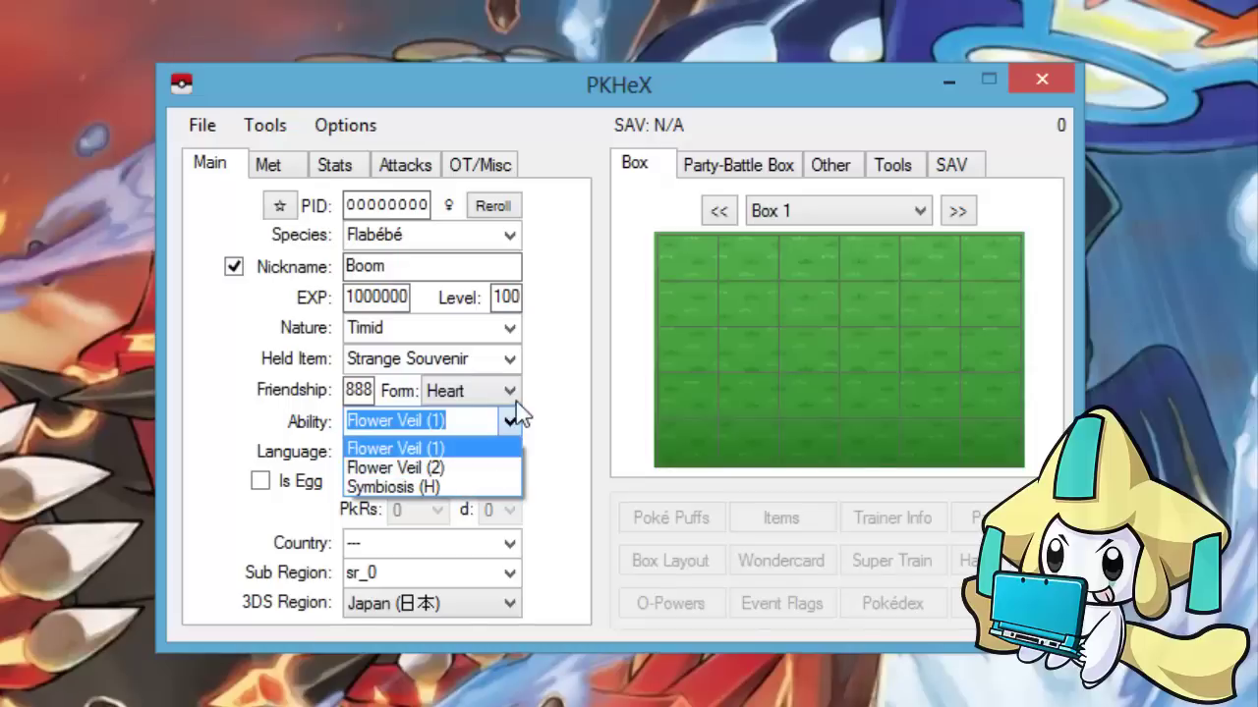
{"action": "left_click", "coordinate": [507, 426]}
{"action": "left_click", "coordinate": [508, 426]}
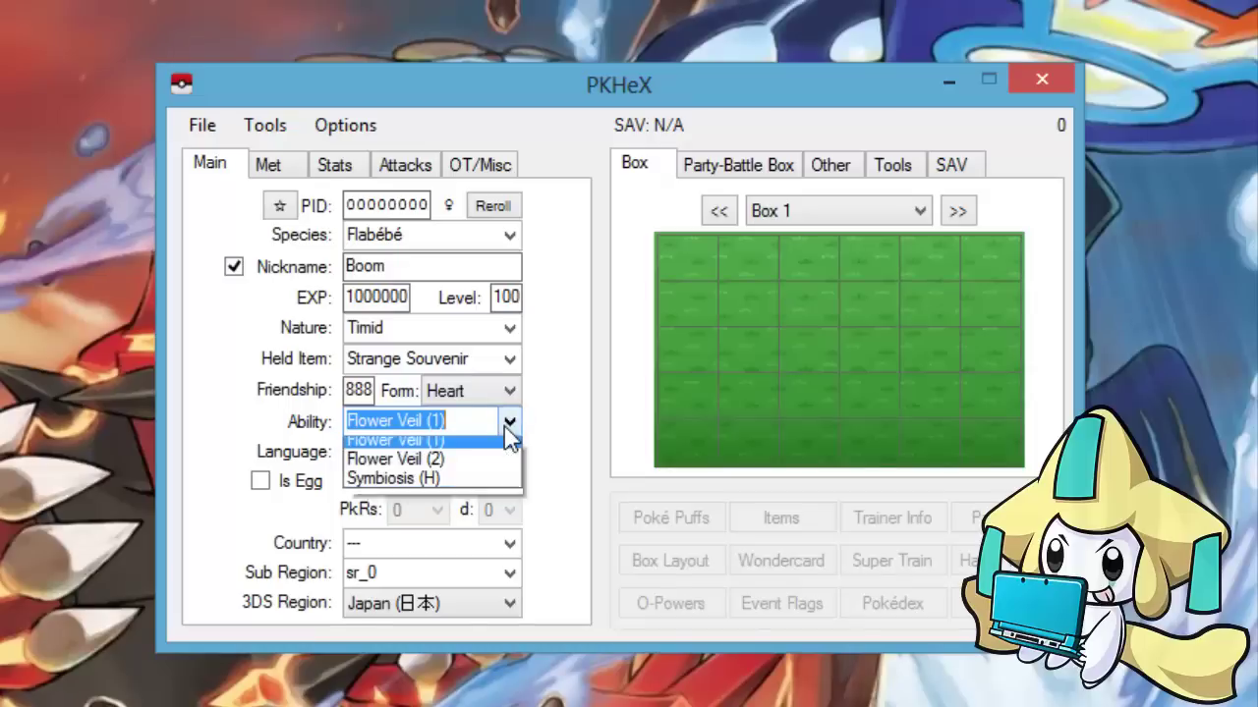
{"action": "left_click", "coordinate": [508, 426]}
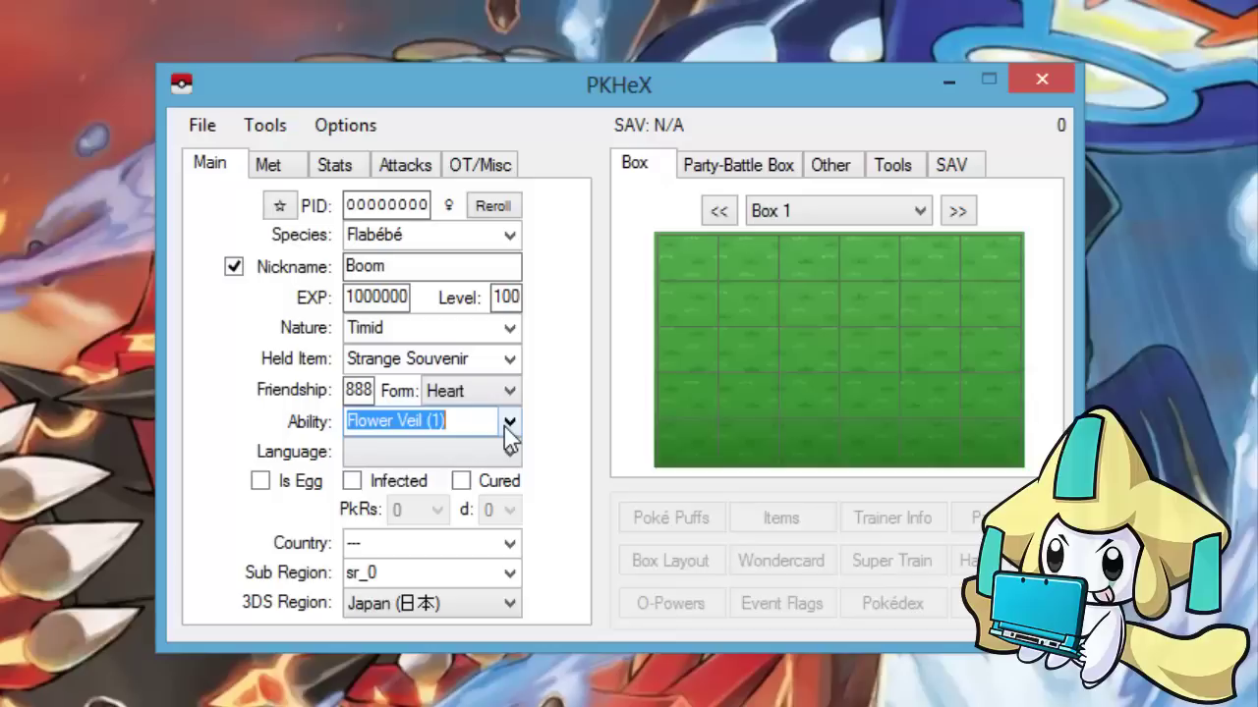
{"action": "left_click", "coordinate": [509, 432]}
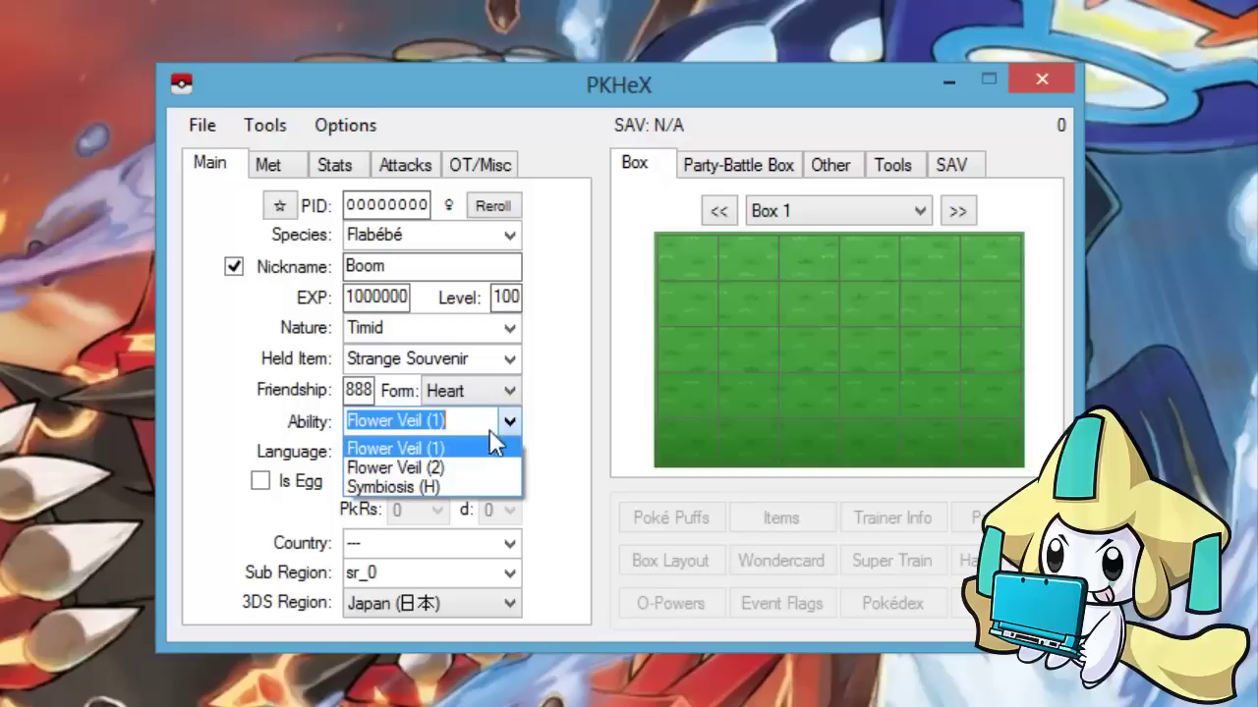
{"action": "left_click", "coordinate": [508, 438]}
{"action": "left_click", "coordinate": [507, 430]}
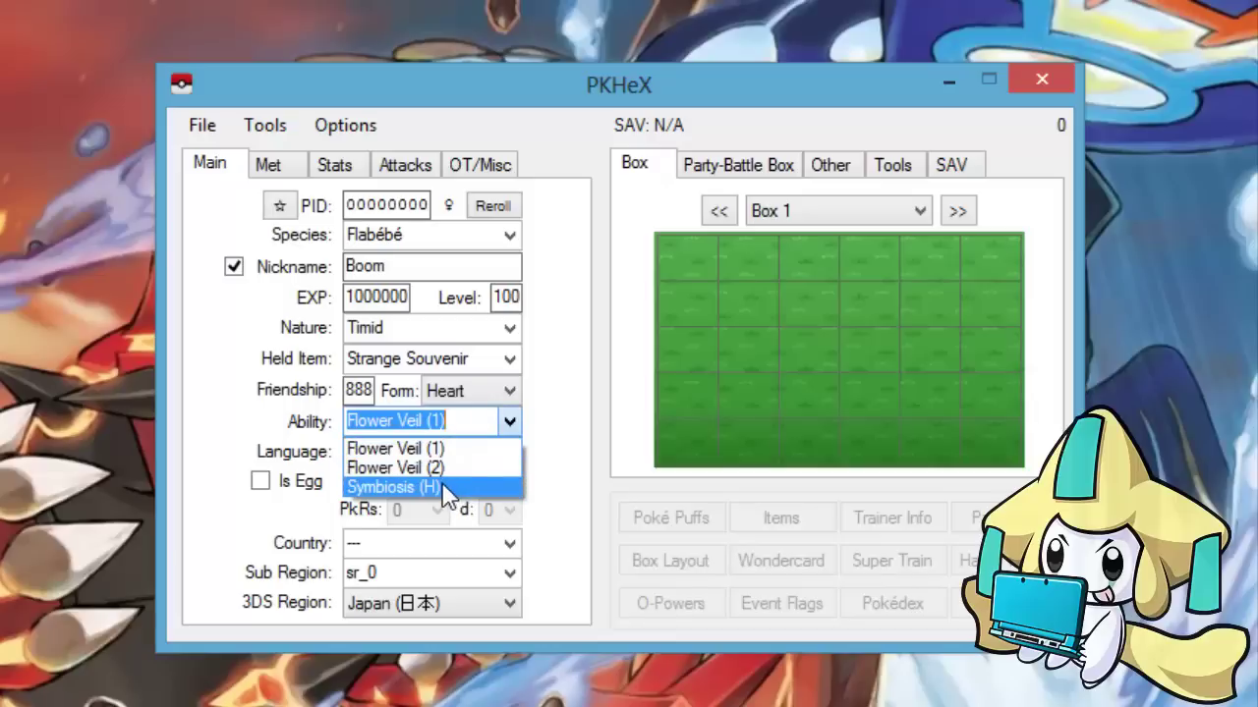
Try the Symbiosis (H) ability on the Pokémon and switch it back to Flower Veil (1)
{"action": "left_click", "coordinate": [441, 482]}
{"action": "left_click", "coordinate": [521, 423]}
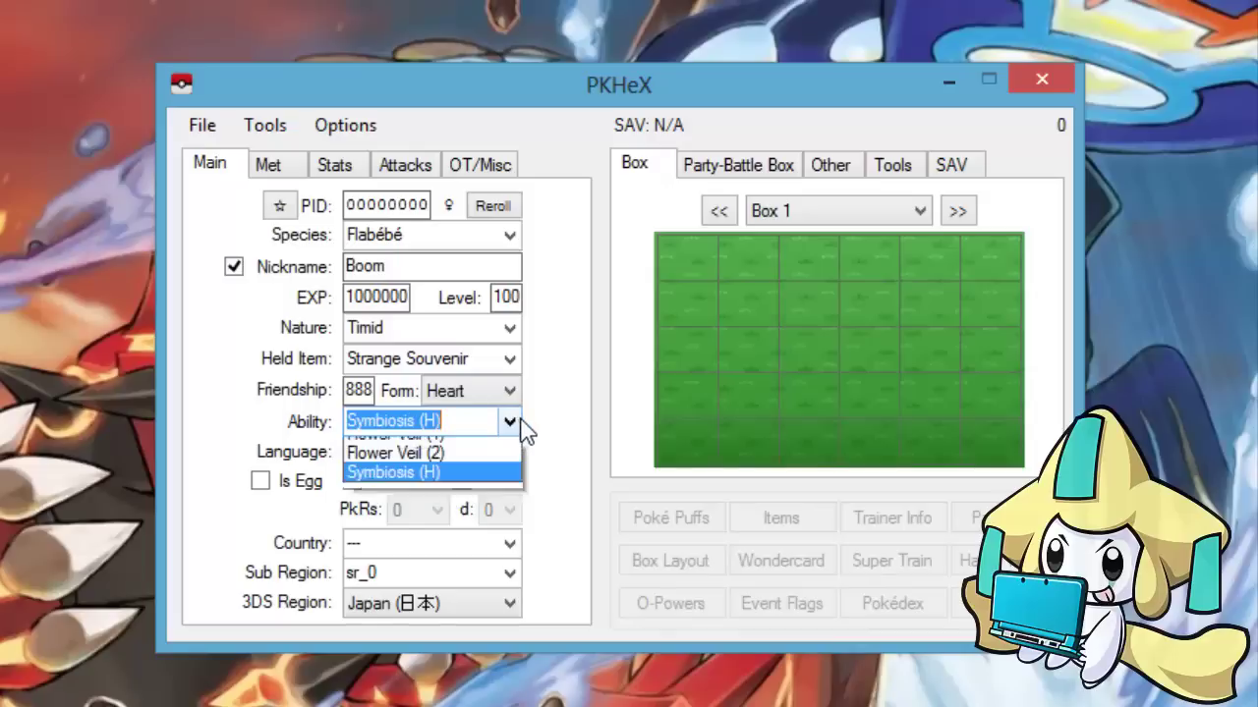
{"action": "left_click", "coordinate": [458, 486]}
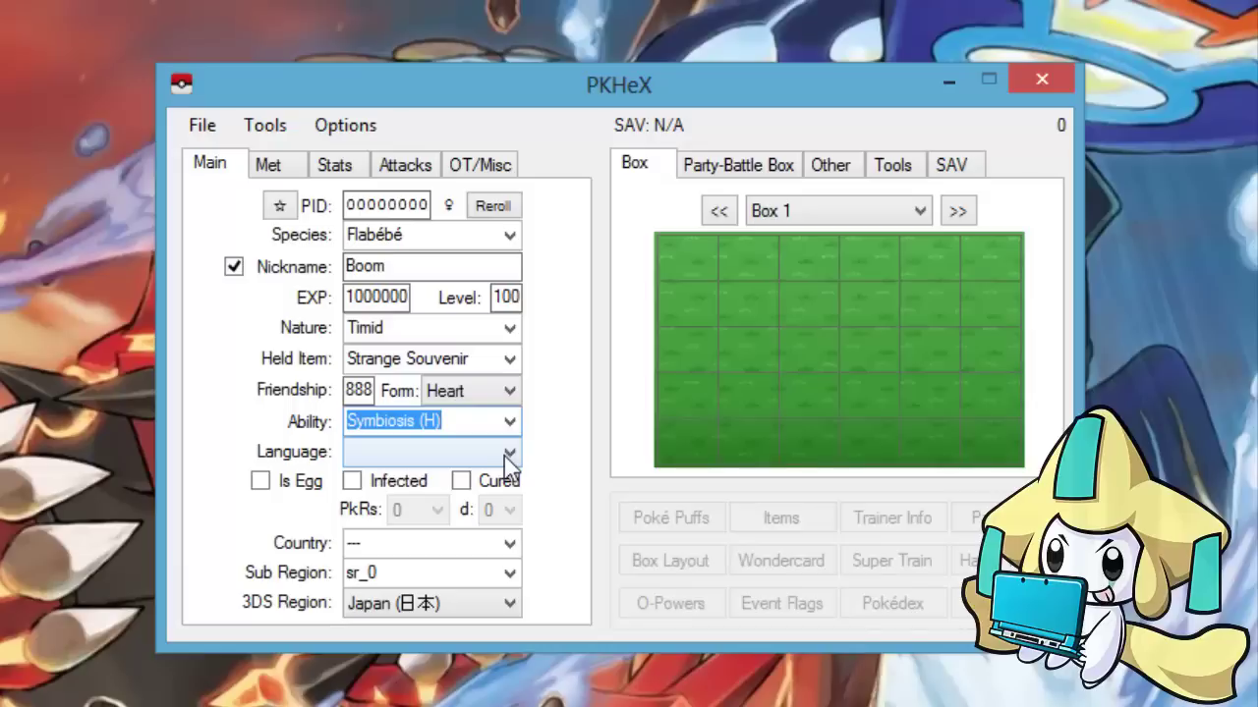
{"action": "left_click", "coordinate": [511, 424]}
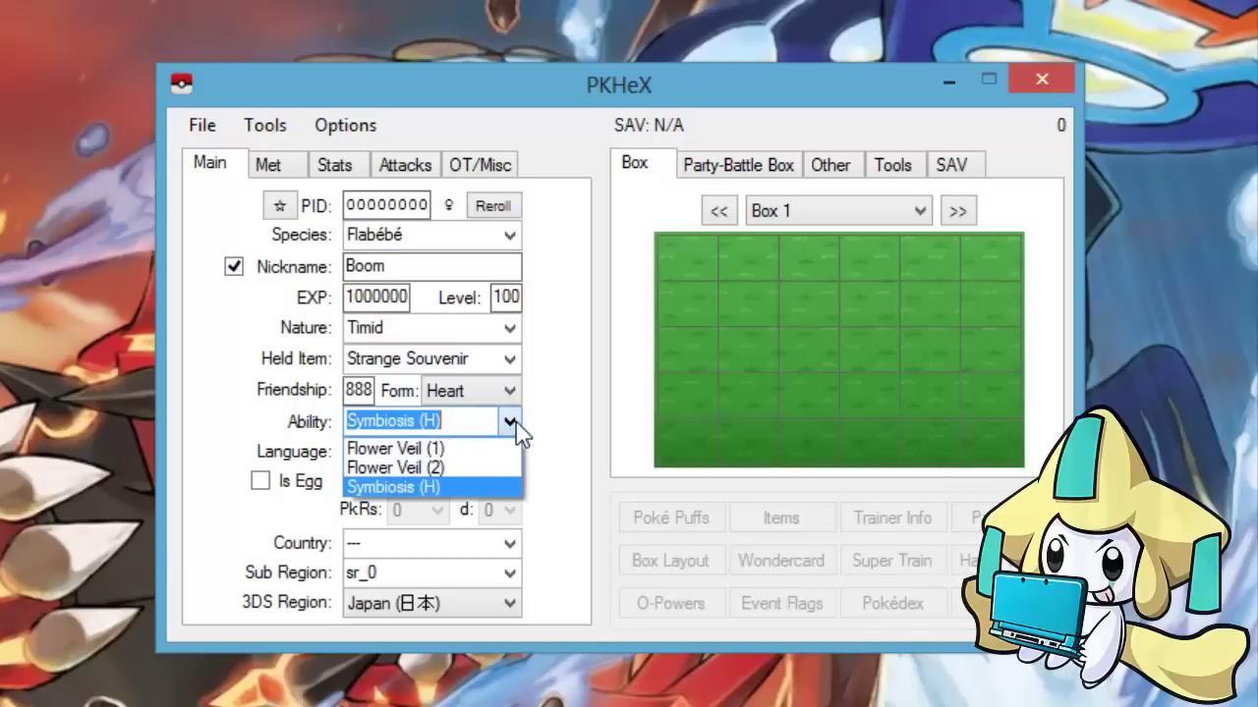
{"action": "left_click", "coordinate": [444, 449]}
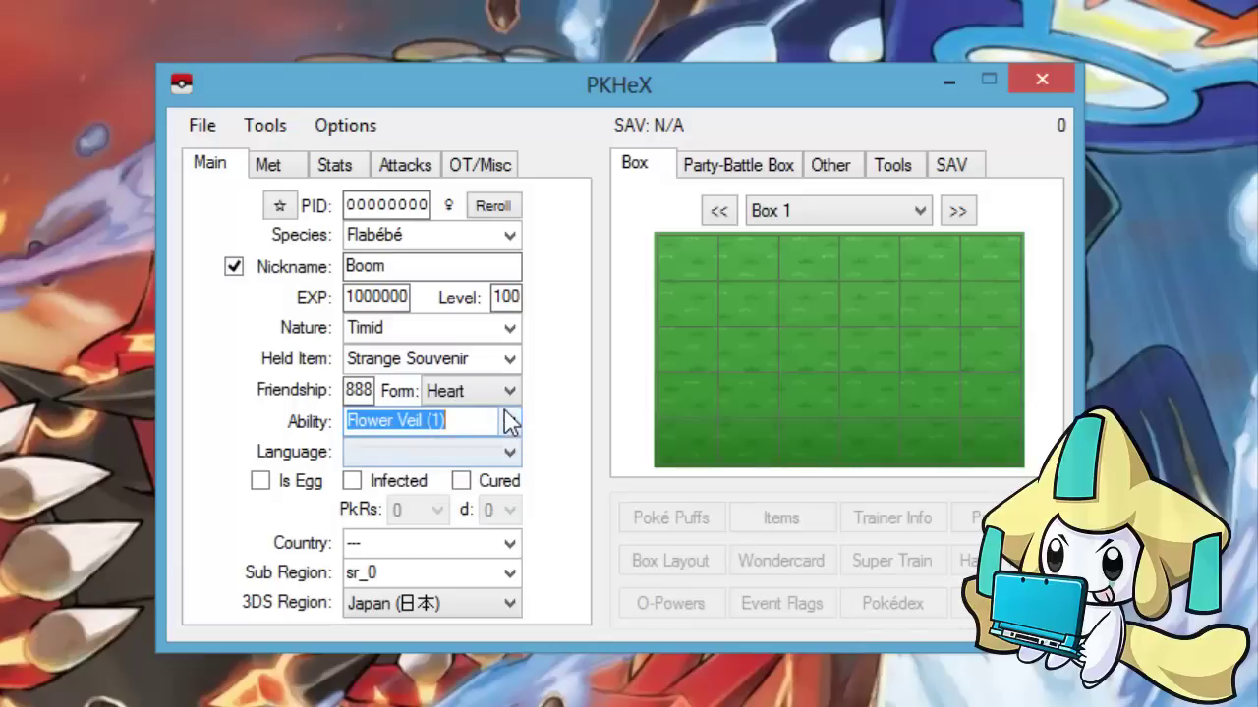
Set the Pokémon's ability to Flower Veil (2)
{"action": "left_click", "coordinate": [509, 421]}
{"action": "left_click", "coordinate": [459, 466]}
{"action": "left_click", "coordinate": [456, 420]}
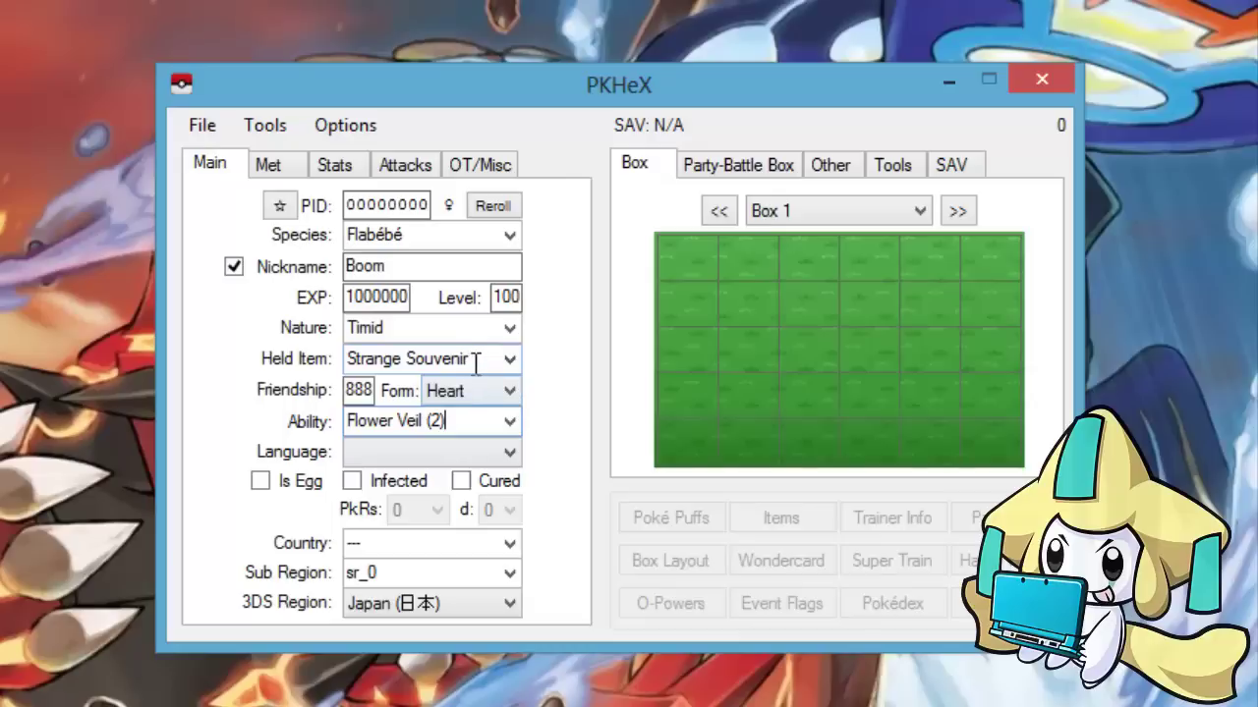
Look through the available languages and set the Pokémon's language to KOR (한국어)
{"action": "left_click", "coordinate": [507, 457]}
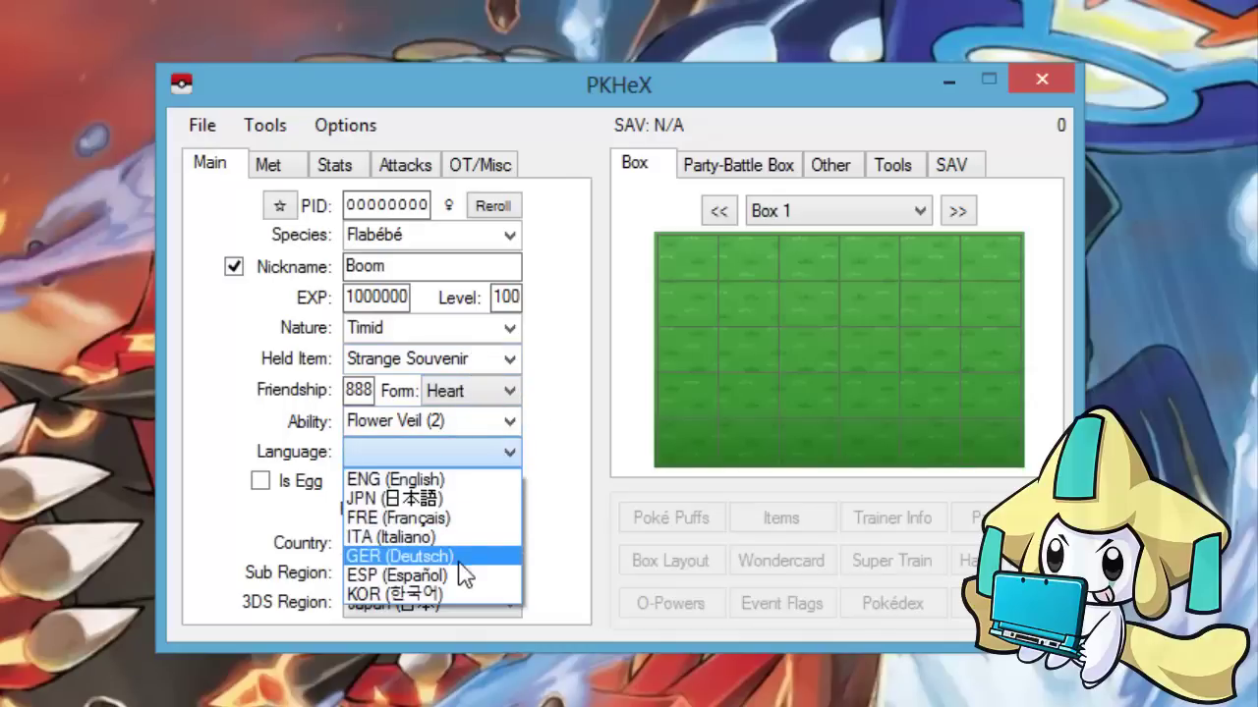
{"action": "left_click", "coordinate": [494, 456]}
{"action": "left_click", "coordinate": [503, 454]}
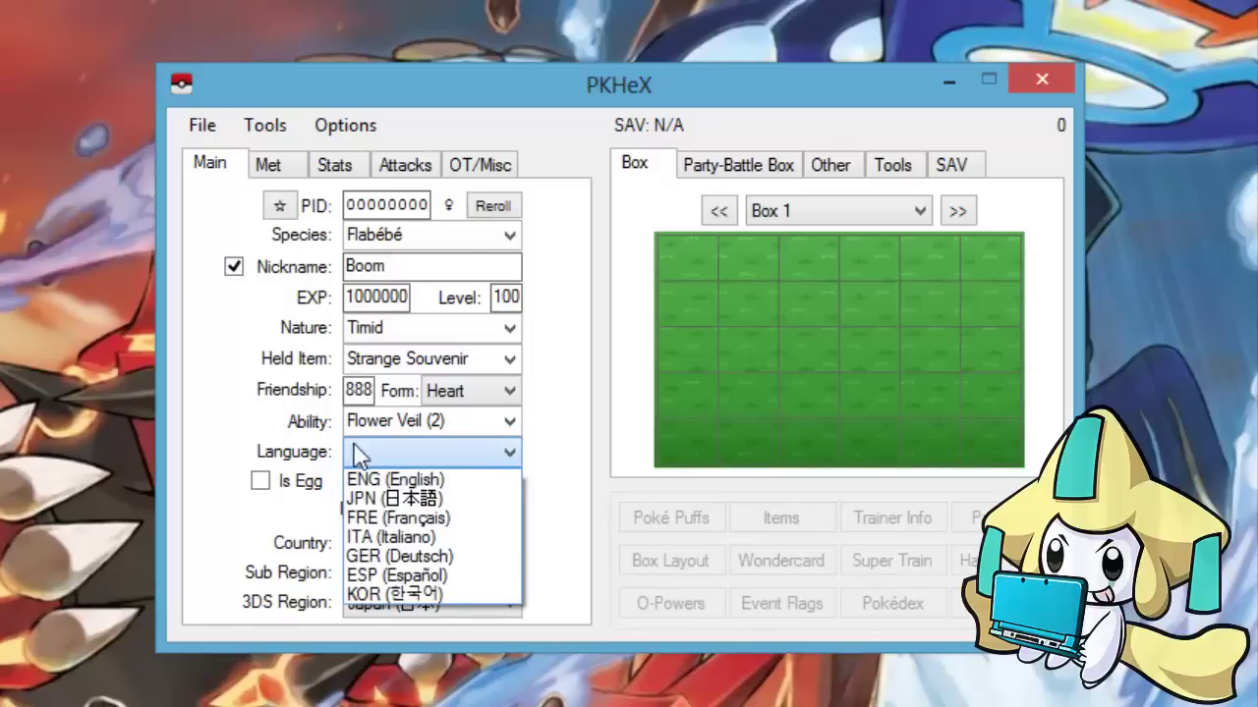
{"action": "key", "text": "Up"}
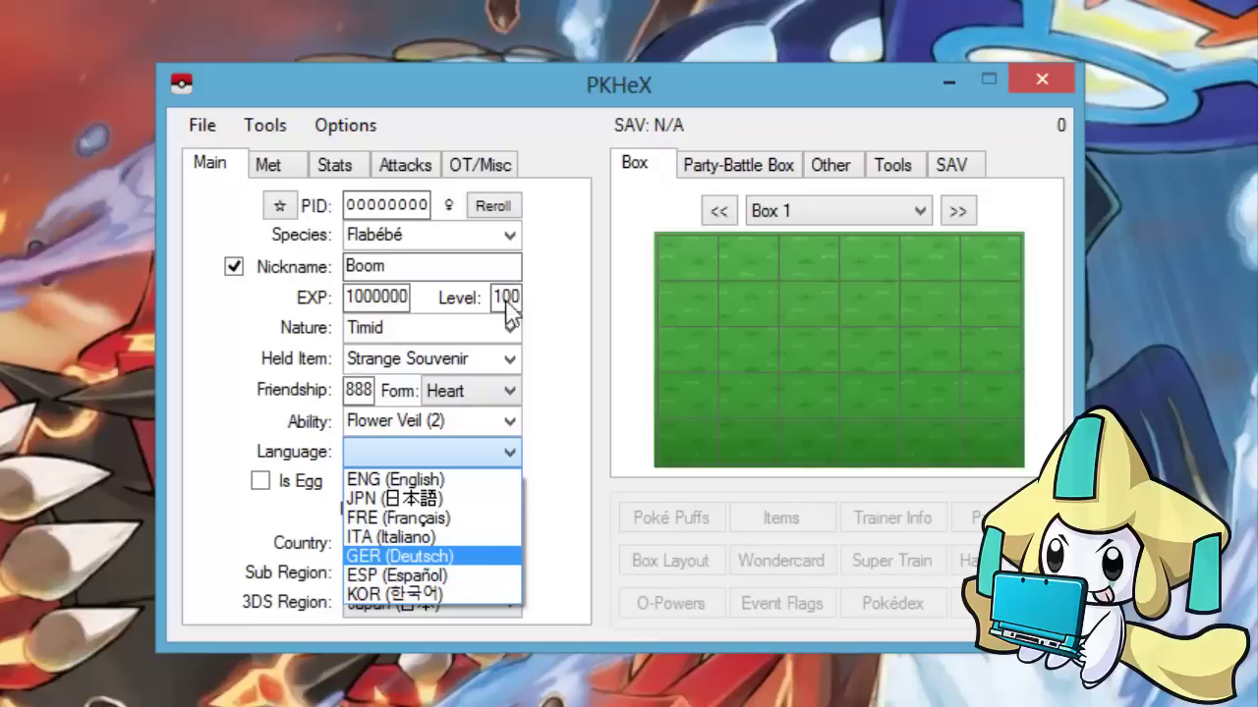
{"action": "left_click", "coordinate": [440, 595]}
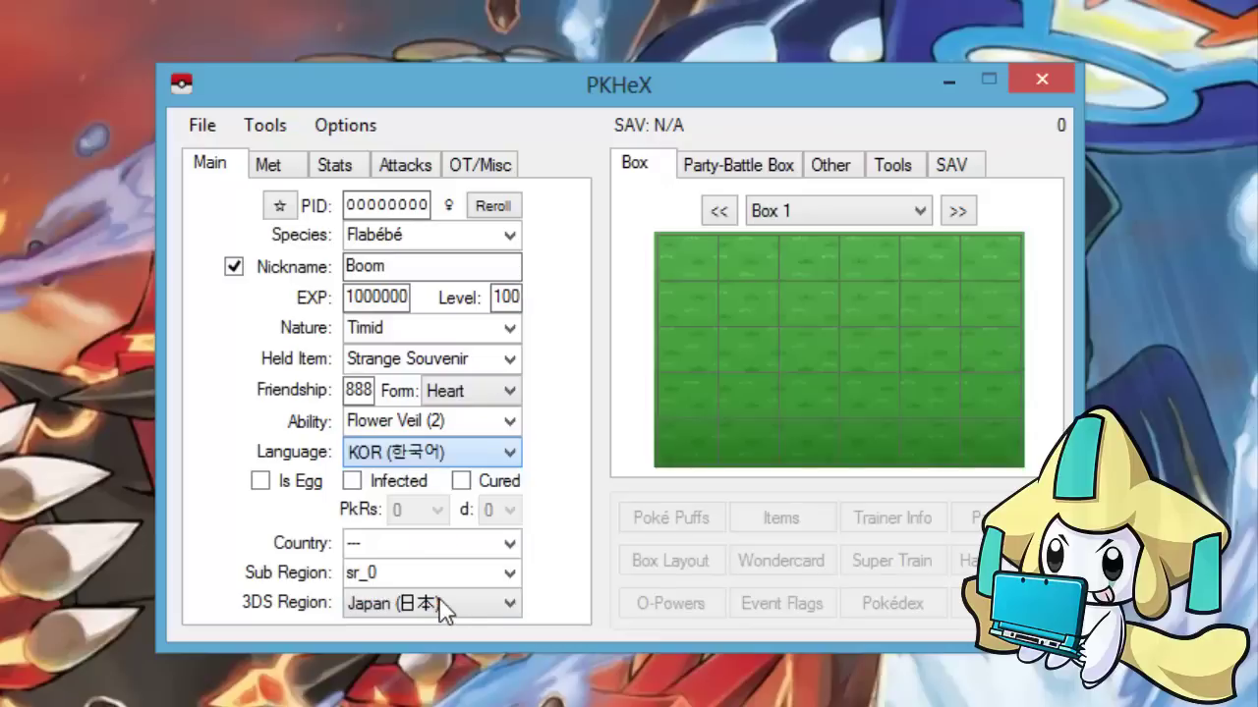
Mark the Pokémon as an egg and remove the egg status again
{"action": "left_click", "coordinate": [260, 482]}
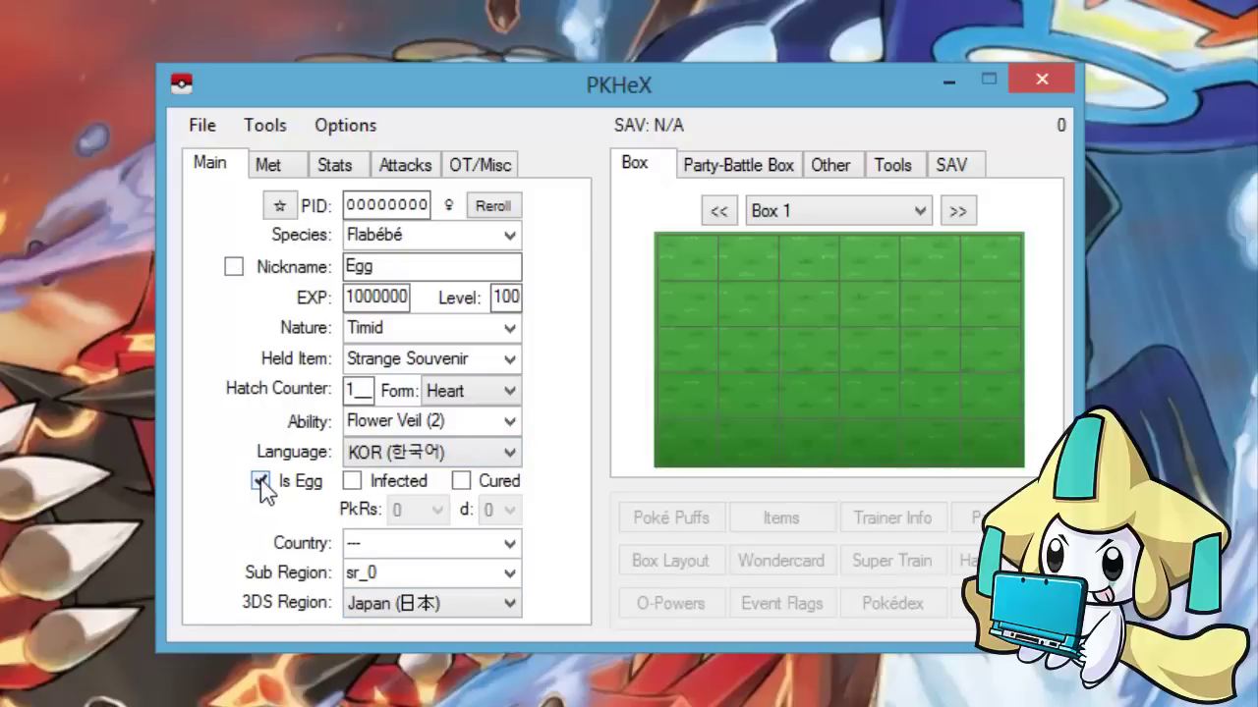
{"action": "left_click", "coordinate": [260, 482]}
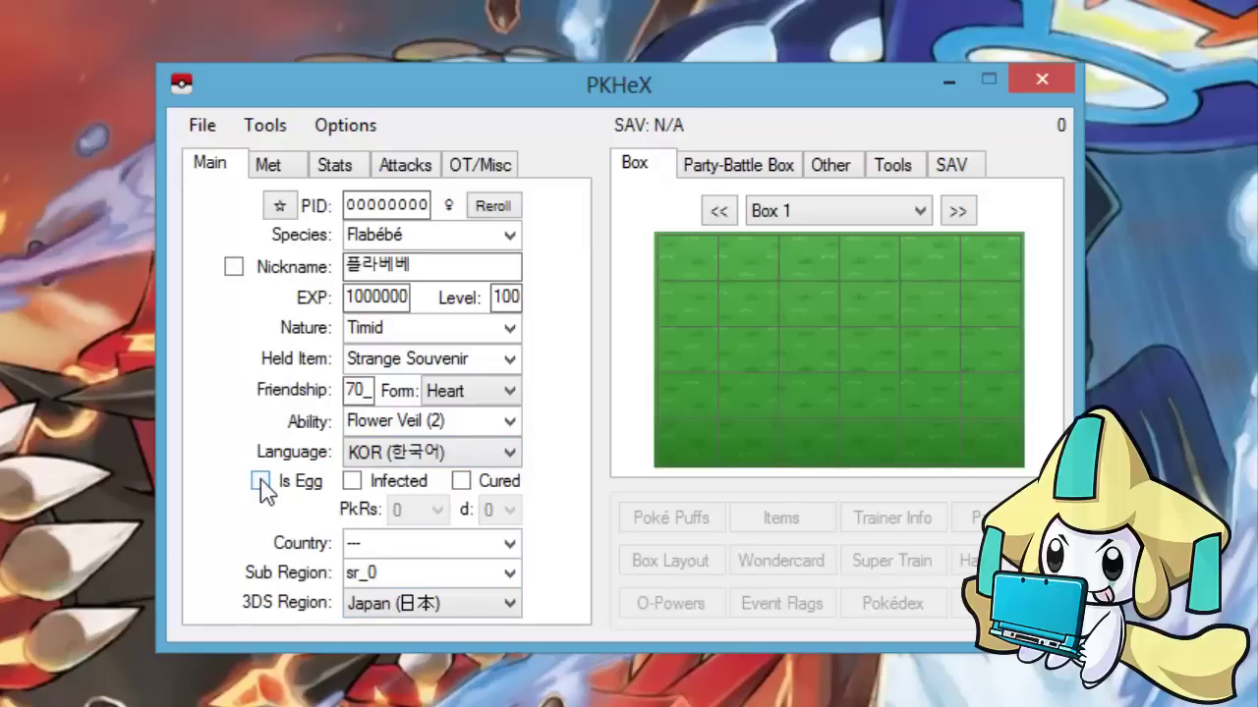
Enable a custom nickname and replace it with 베베베베베 by repeating the default name's last character
{"action": "left_click", "coordinate": [234, 267]}
{"action": "left_click_drag", "start_coordinate": [402, 273], "coordinate": [280, 284]}
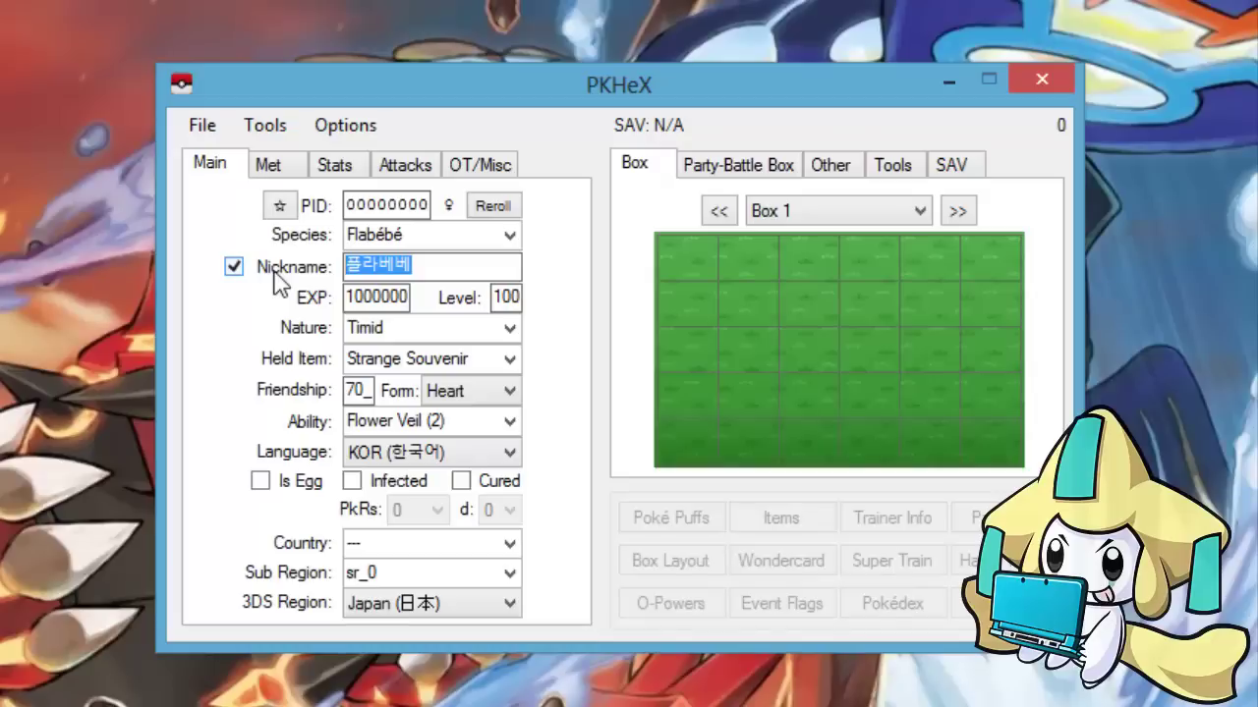
{"action": "left_click", "coordinate": [455, 267]}
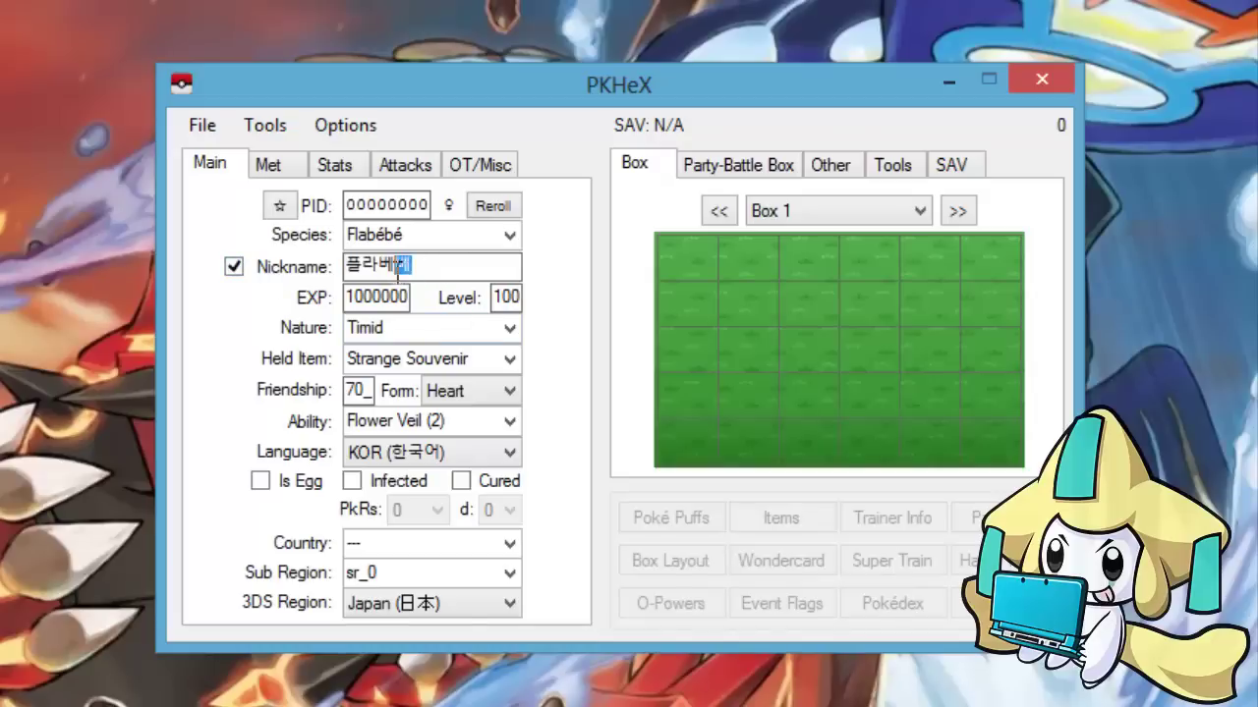
{"action": "key", "text": "ctrl+c"}
{"action": "key", "text": "ctrl+a"}
{"action": "key", "text": "ctrl+v"}
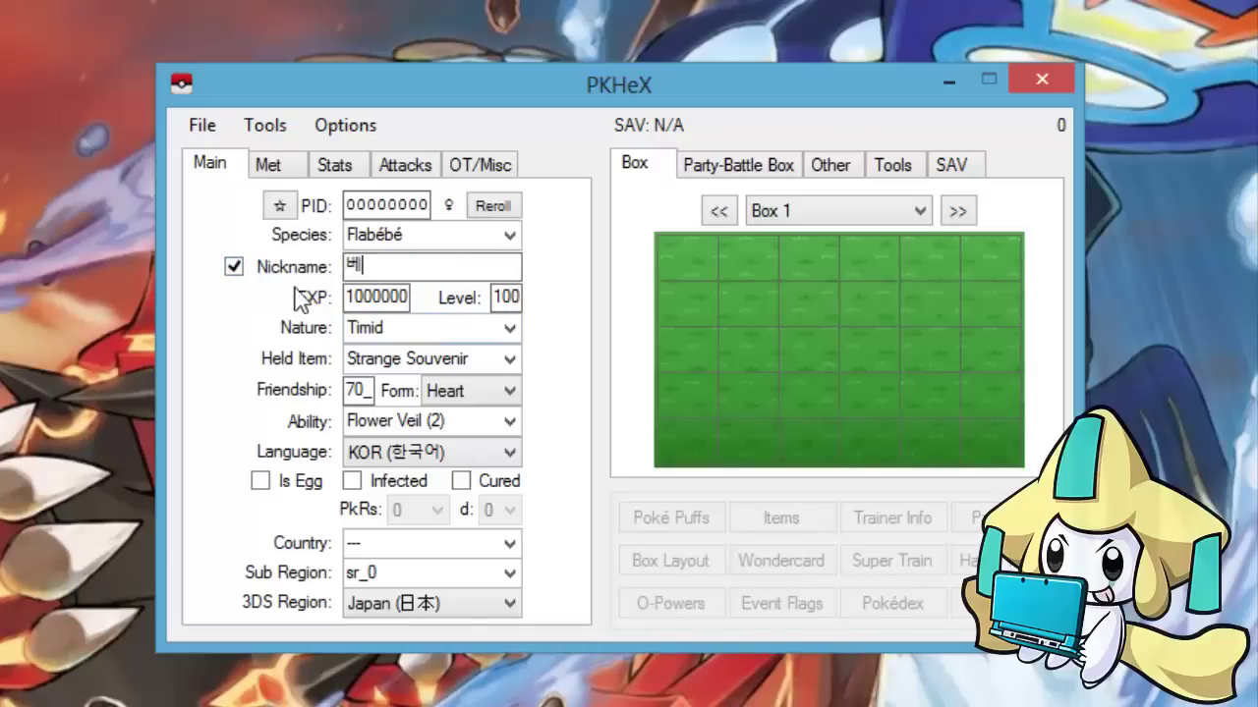
{"action": "key", "text": "ctrl+v"}
{"action": "key", "text": "ctrl+v"}
{"action": "key", "text": "ctrl+v"}
{"action": "key", "text": "ctrl+v"}
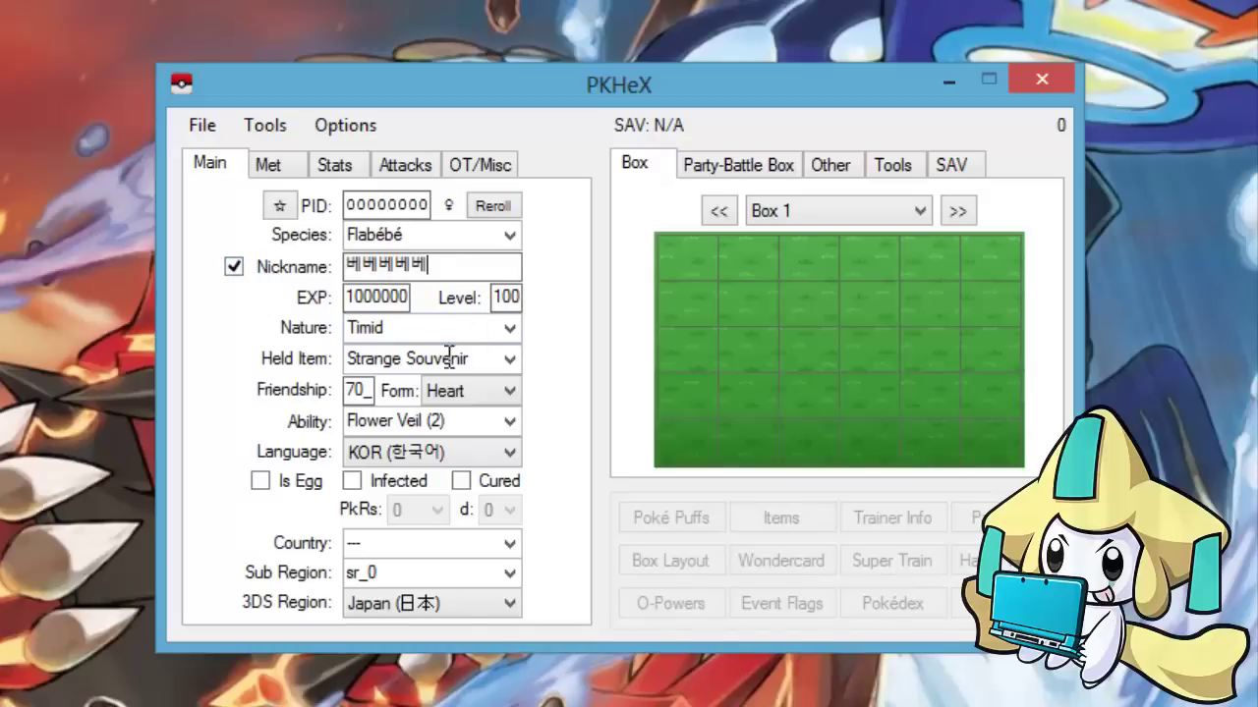
Mark the Pokémon as infected with Pokérus and try strains such as 4 and 9
{"action": "left_click", "coordinate": [353, 483]}
{"action": "left_click", "coordinate": [418, 510]}
{"action": "left_click", "coordinate": [427, 618]}
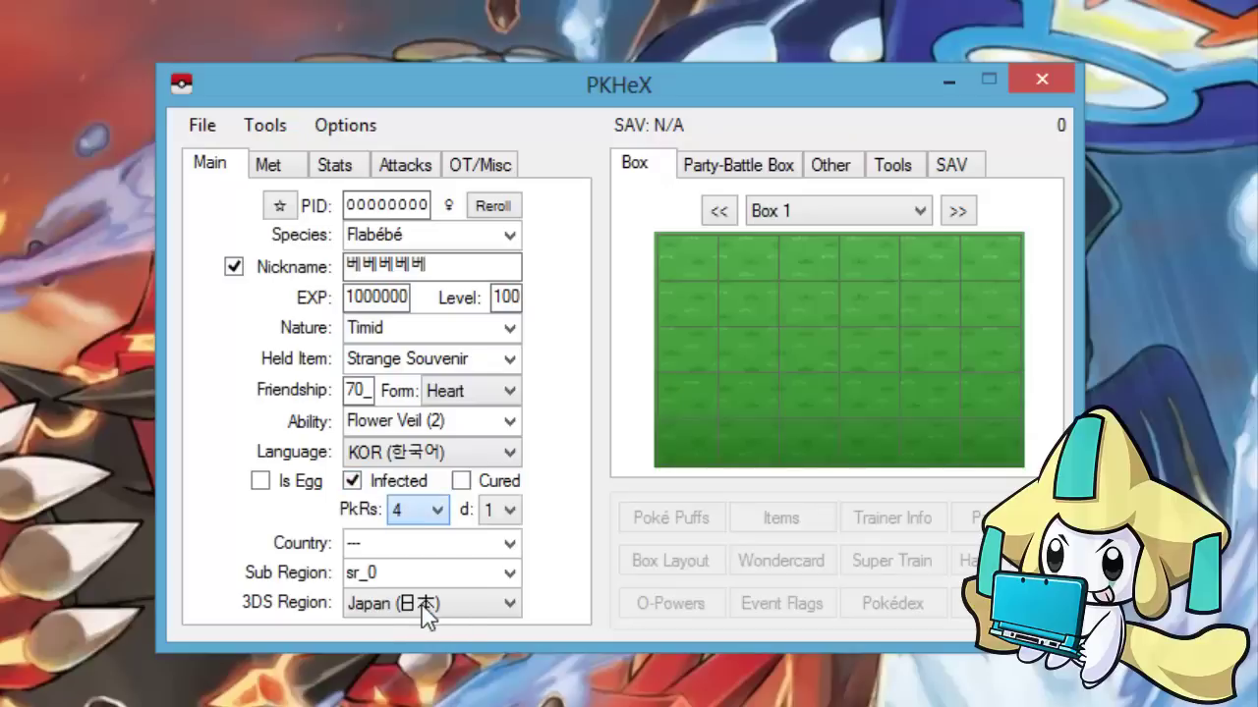
{"action": "left_click", "coordinate": [417, 510]}
{"action": "left_click", "coordinate": [413, 654]}
{"action": "left_click", "coordinate": [418, 509]}
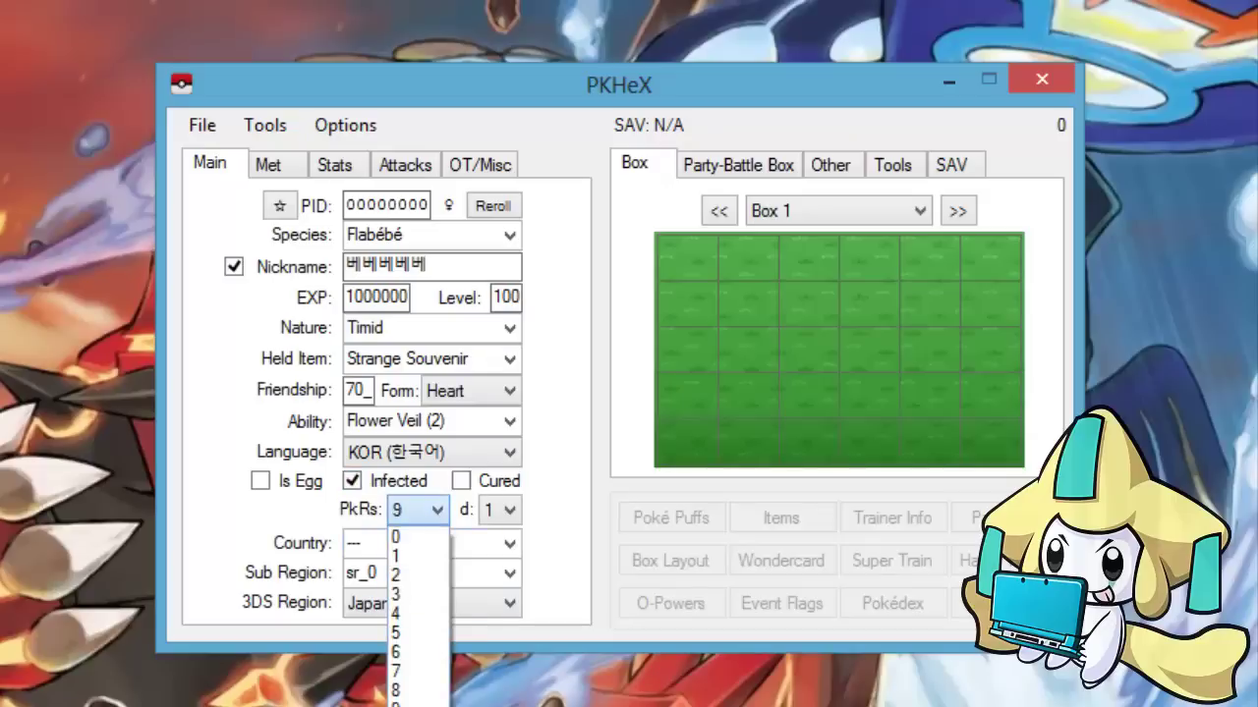
{"action": "scroll", "coordinate": [430, 609], "scroll_direction": "down", "scroll_amount": 3}
{"action": "left_click", "coordinate": [422, 688]}
{"action": "left_click", "coordinate": [461, 482]}
{"action": "left_click", "coordinate": [464, 484]}
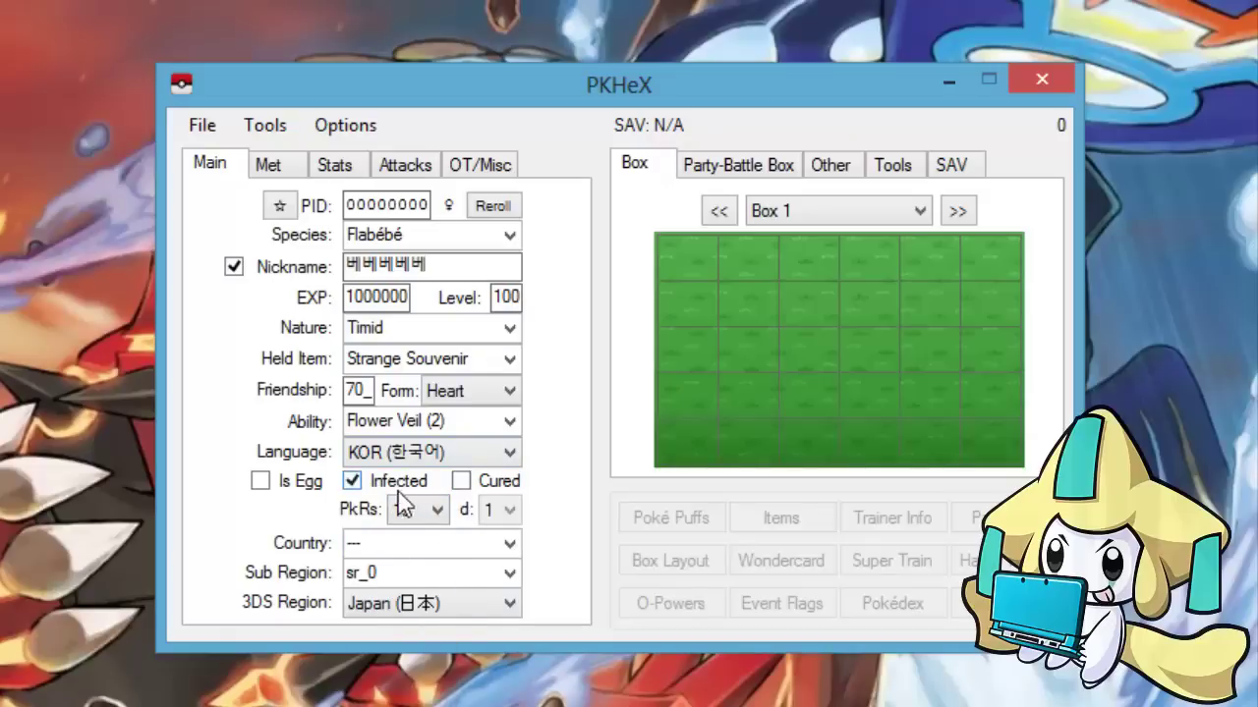
Try the cured Pokérus state, check its day options, and clear both the infected and cured marks
{"action": "left_click", "coordinate": [352, 482]}
{"action": "left_click", "coordinate": [460, 480]}
{"action": "left_click", "coordinate": [499, 510]}
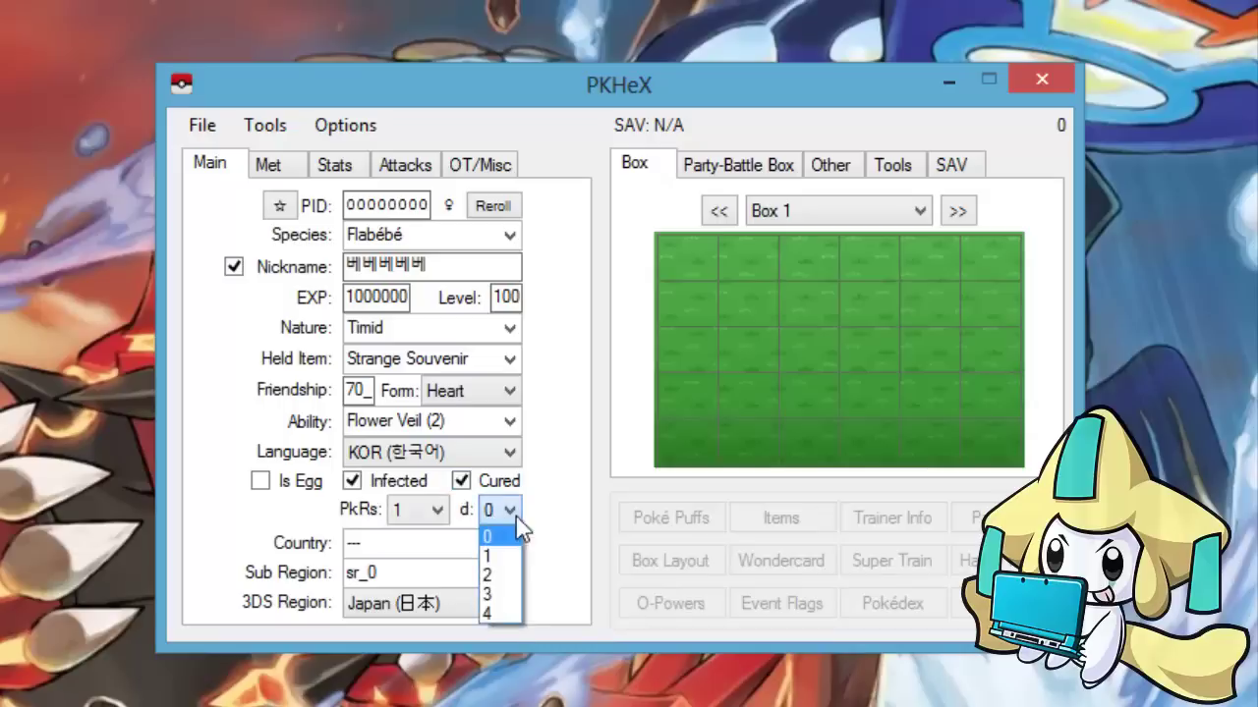
{"action": "left_click", "coordinate": [501, 512]}
{"action": "left_click", "coordinate": [461, 481]}
{"action": "left_click", "coordinate": [352, 482]}
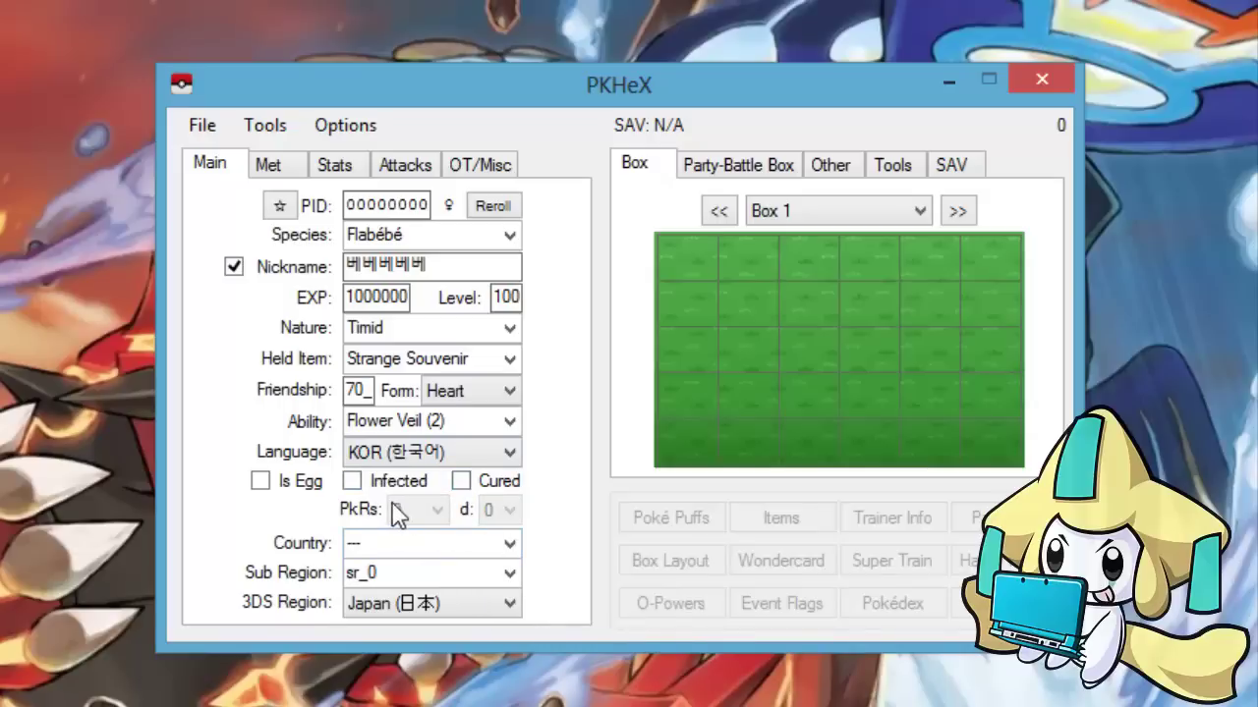
{"action": "left_click", "coordinate": [352, 482]}
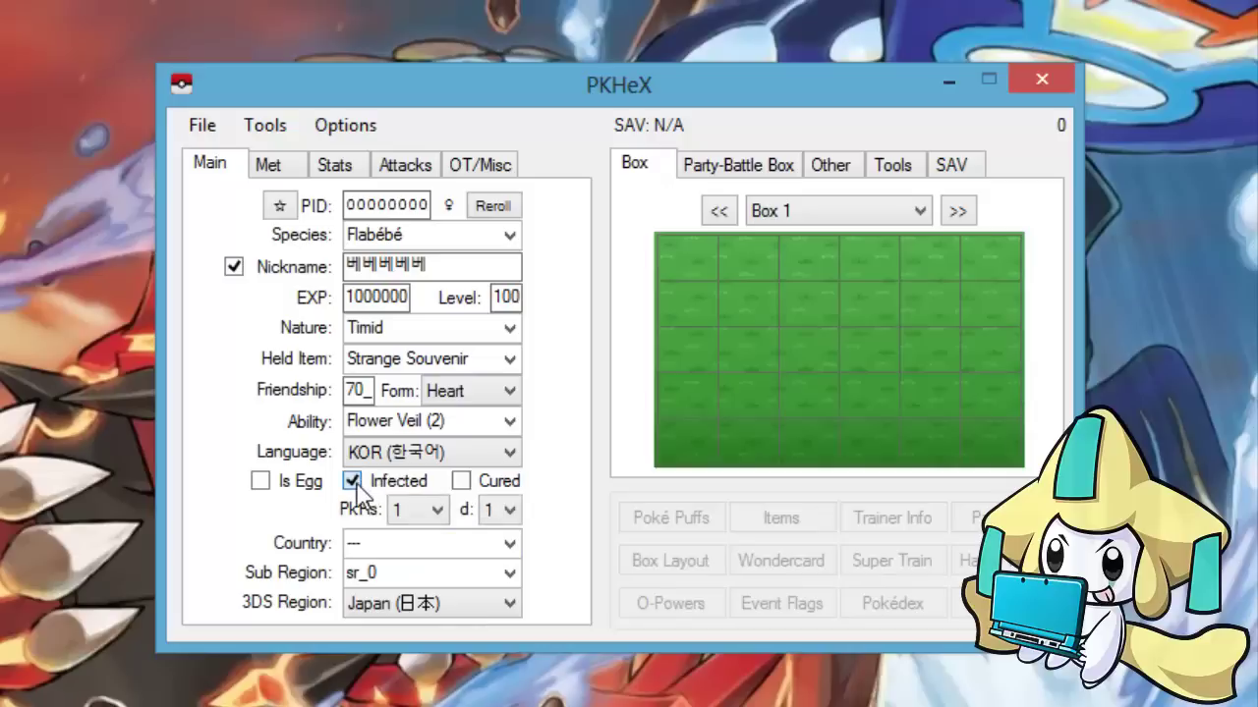
{"action": "left_click", "coordinate": [352, 481]}
Browse the country options and set the Pokémon's country to Djibouti
{"action": "left_click", "coordinate": [510, 546]}
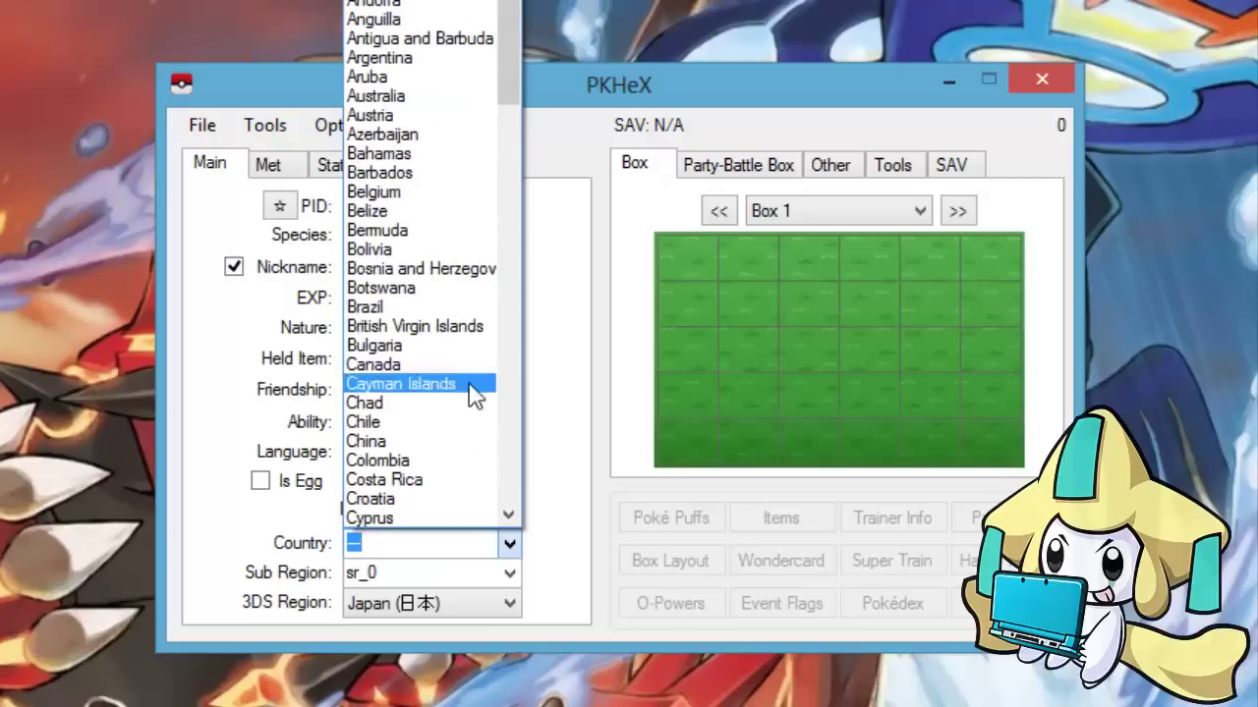
{"action": "left_click_drag", "start_coordinate": [515, 14], "coordinate": [524, 420]}
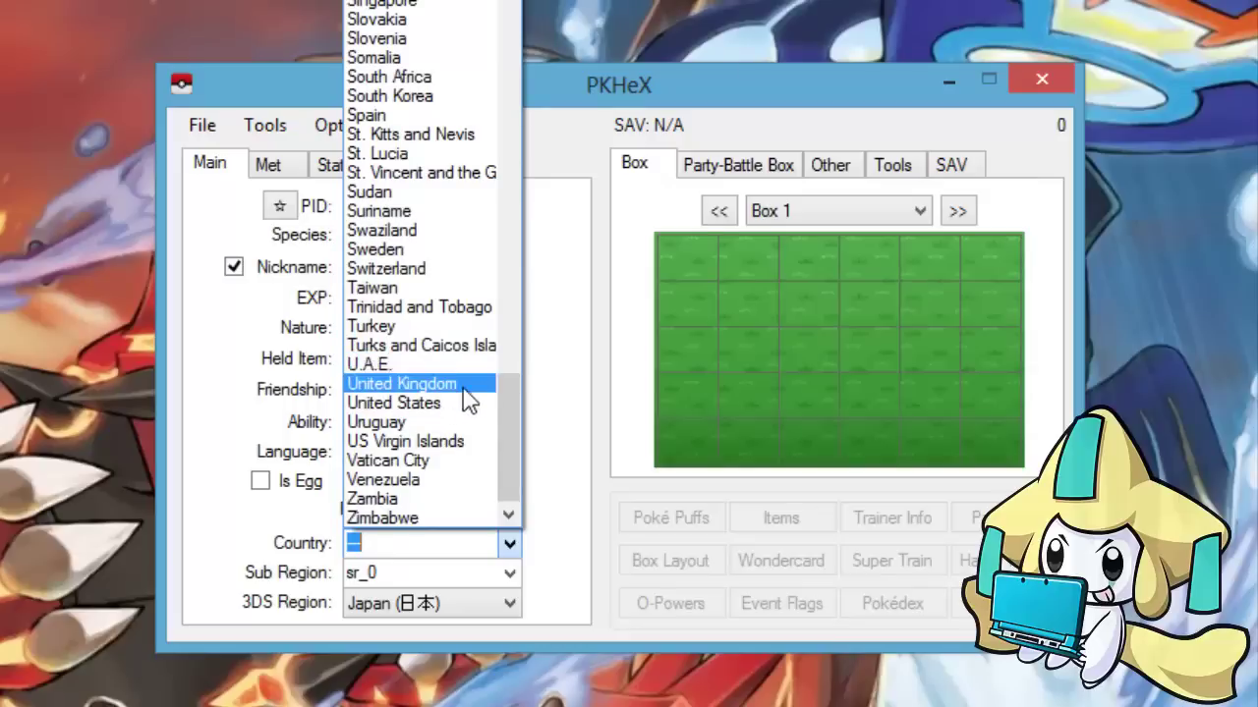
{"action": "left_click_drag", "start_coordinate": [507, 442], "coordinate": [496, 356]}
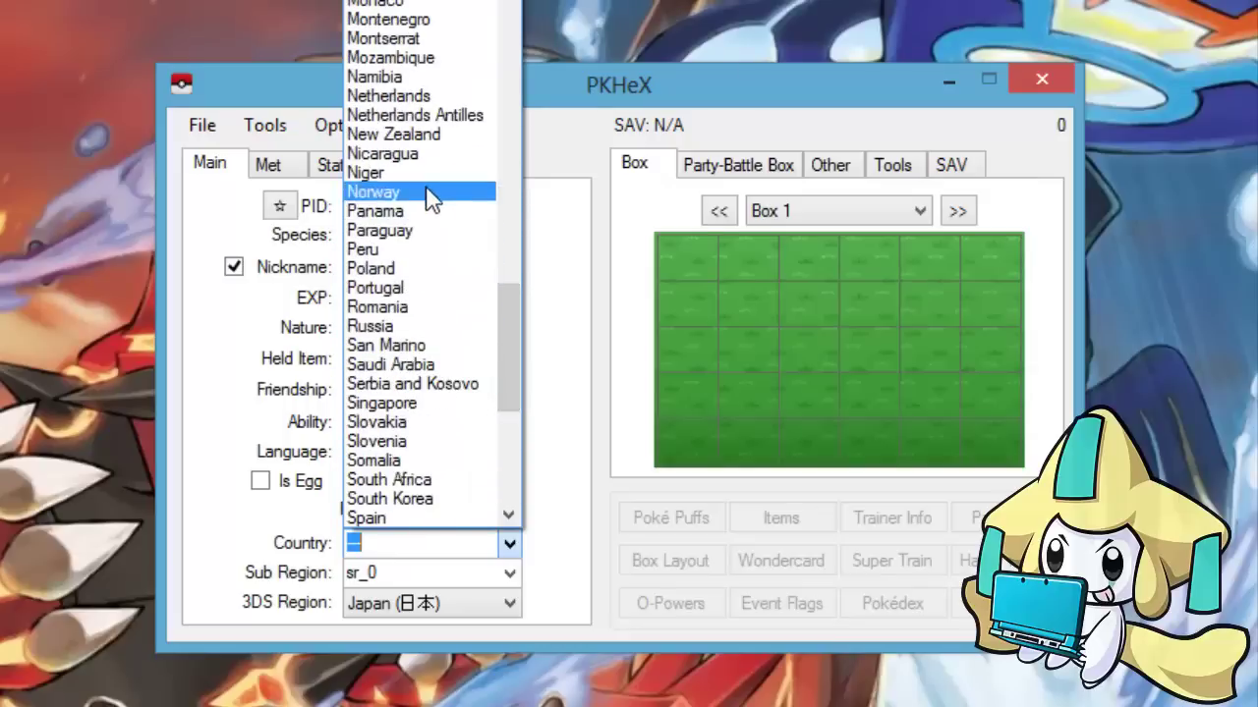
{"action": "left_click_drag", "start_coordinate": [507, 317], "coordinate": [505, 278]}
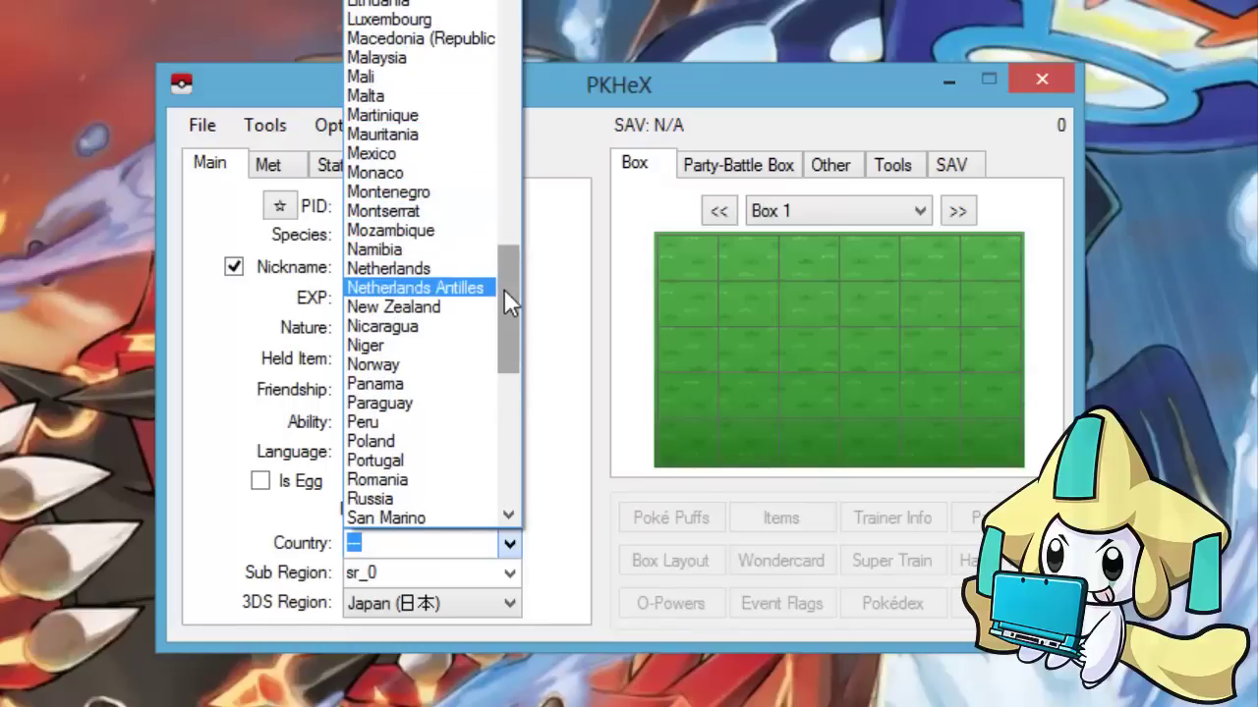
{"action": "left_click_drag", "start_coordinate": [504, 289], "coordinate": [507, 142]}
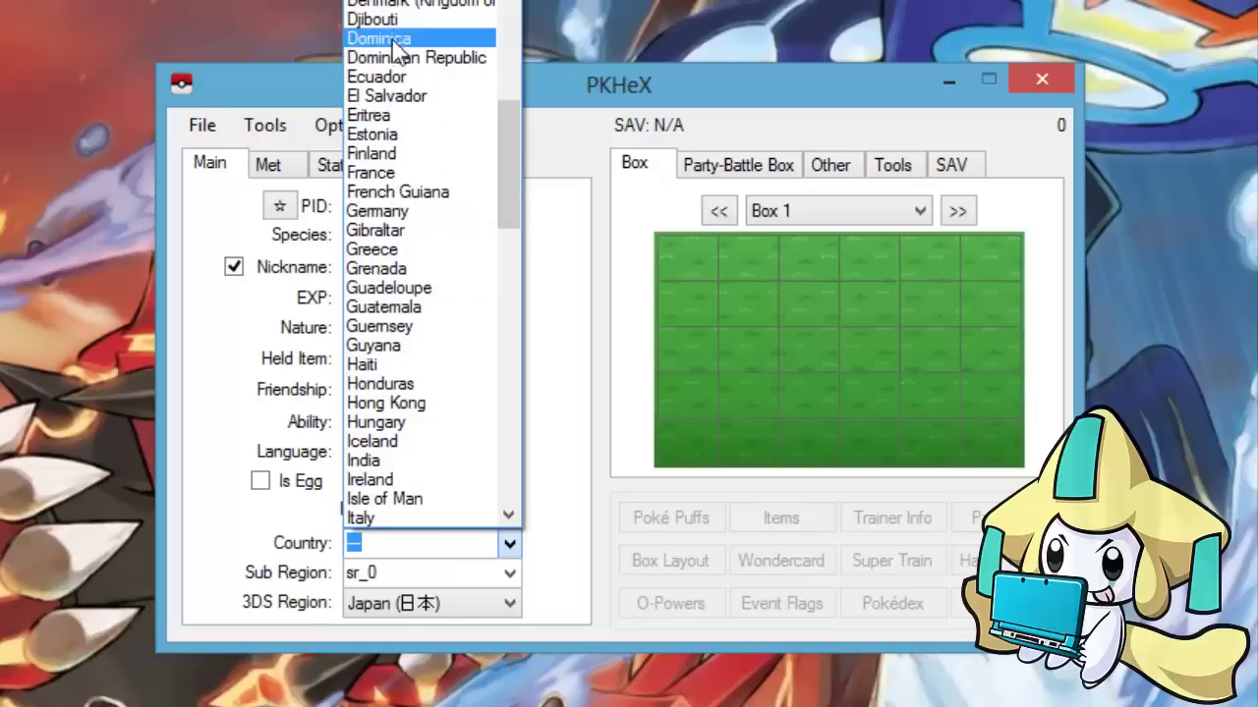
{"action": "left_click", "coordinate": [406, 19]}
{"action": "left_click", "coordinate": [449, 544]}
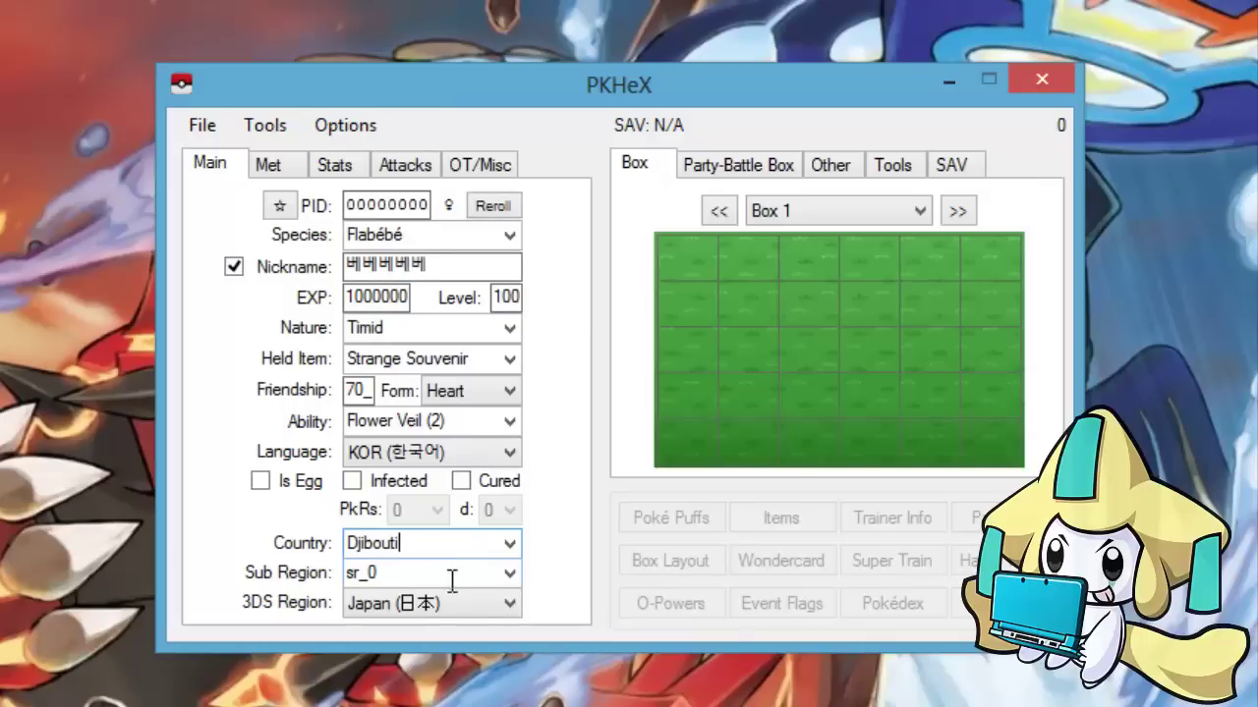
Browse the sub region options without changing them, and set the 3DS region to Americas (NA/SA)
{"action": "left_click", "coordinate": [509, 573]}
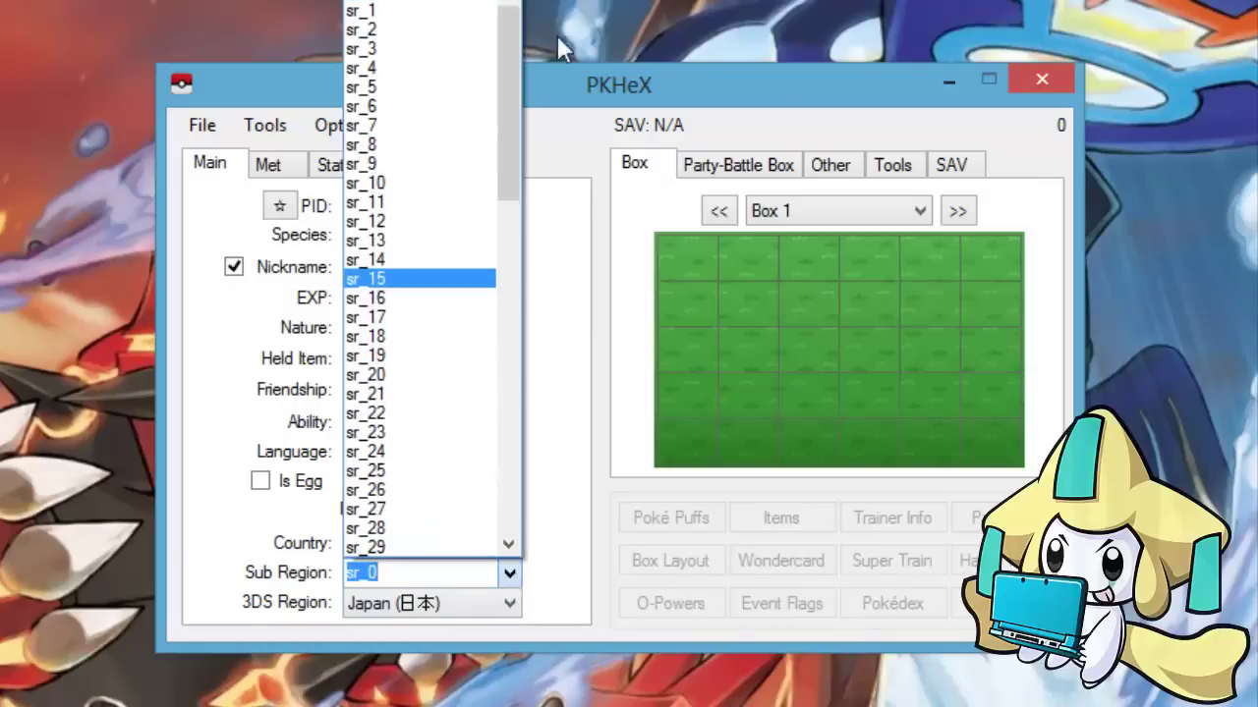
{"action": "left_click_drag", "start_coordinate": [510, 56], "coordinate": [502, 439]}
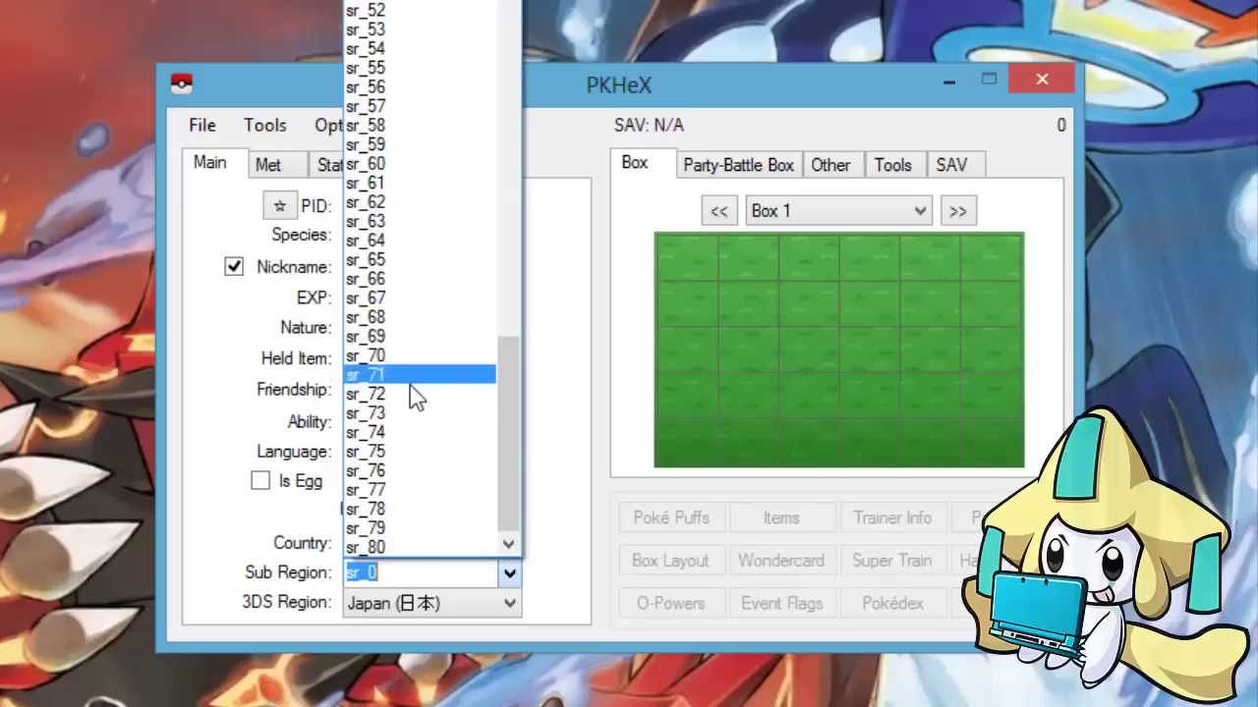
{"action": "left_click_drag", "start_coordinate": [507, 414], "coordinate": [538, 496]}
{"action": "scroll", "coordinate": [551, 548], "scroll_direction": "up", "scroll_amount": 7}
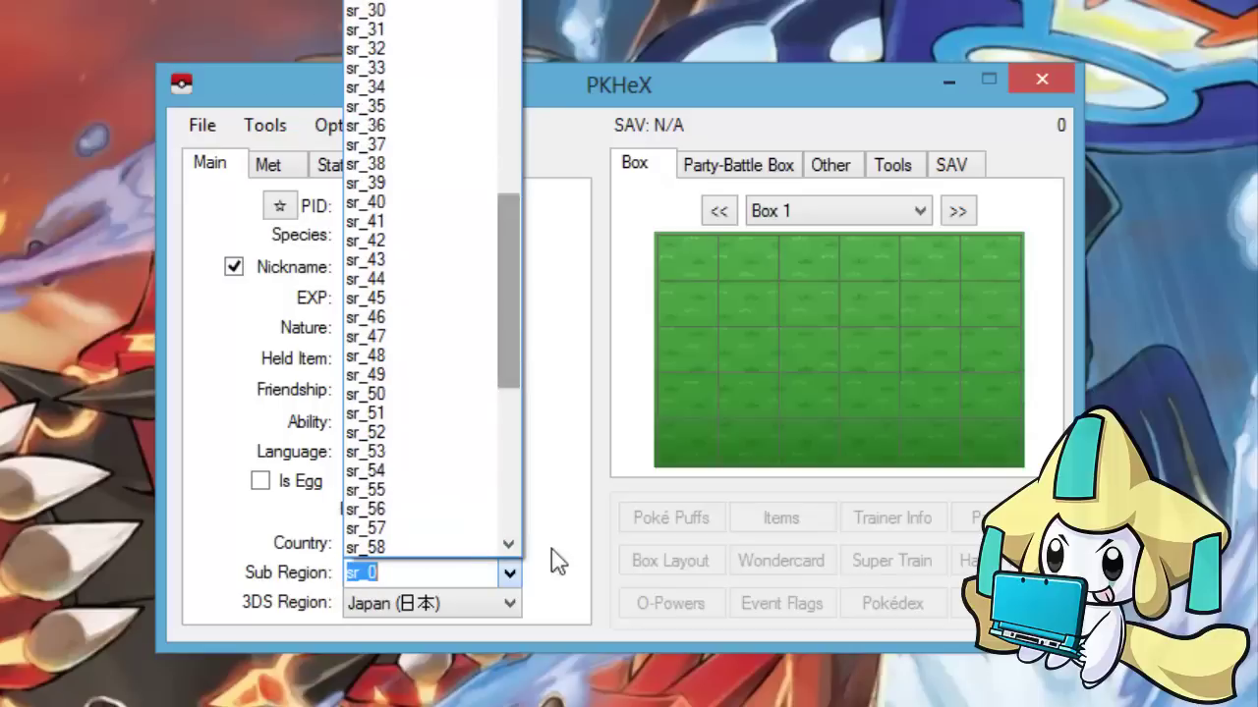
{"action": "scroll", "coordinate": [535, 555], "scroll_direction": "down", "scroll_amount": 2}
{"action": "left_click", "coordinate": [509, 573]}
{"action": "left_click", "coordinate": [509, 604]}
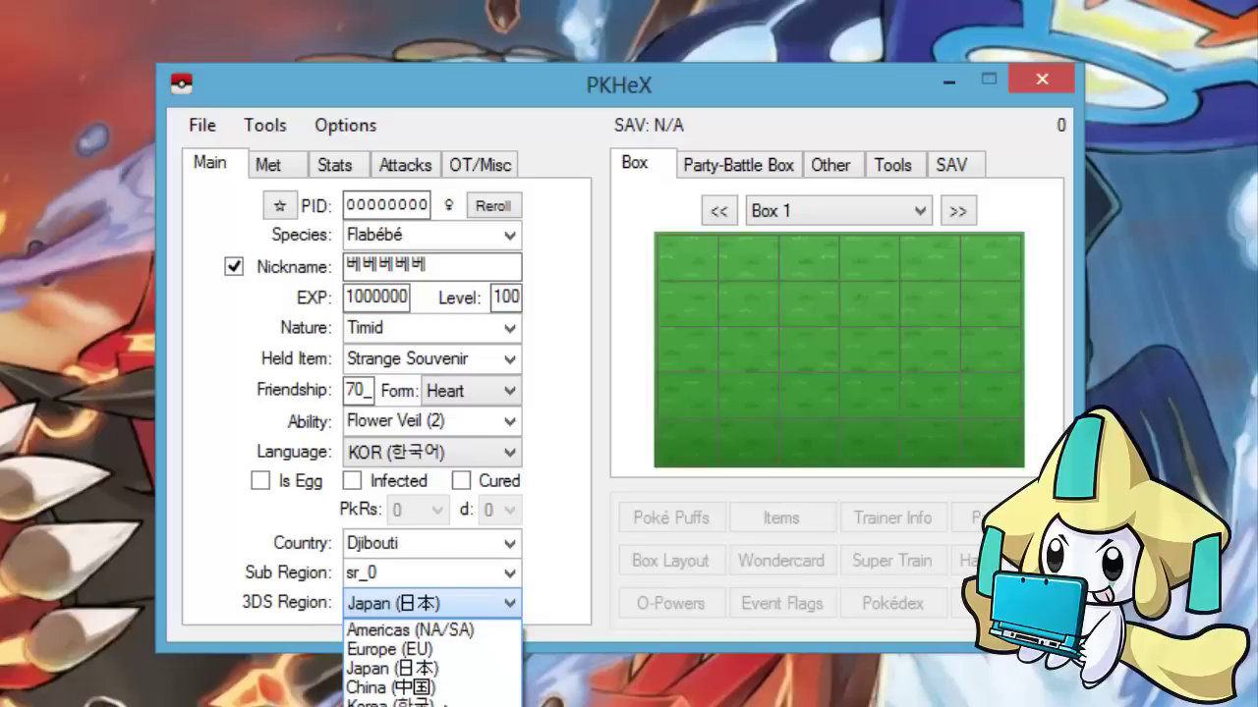
{"action": "left_click", "coordinate": [409, 630]}
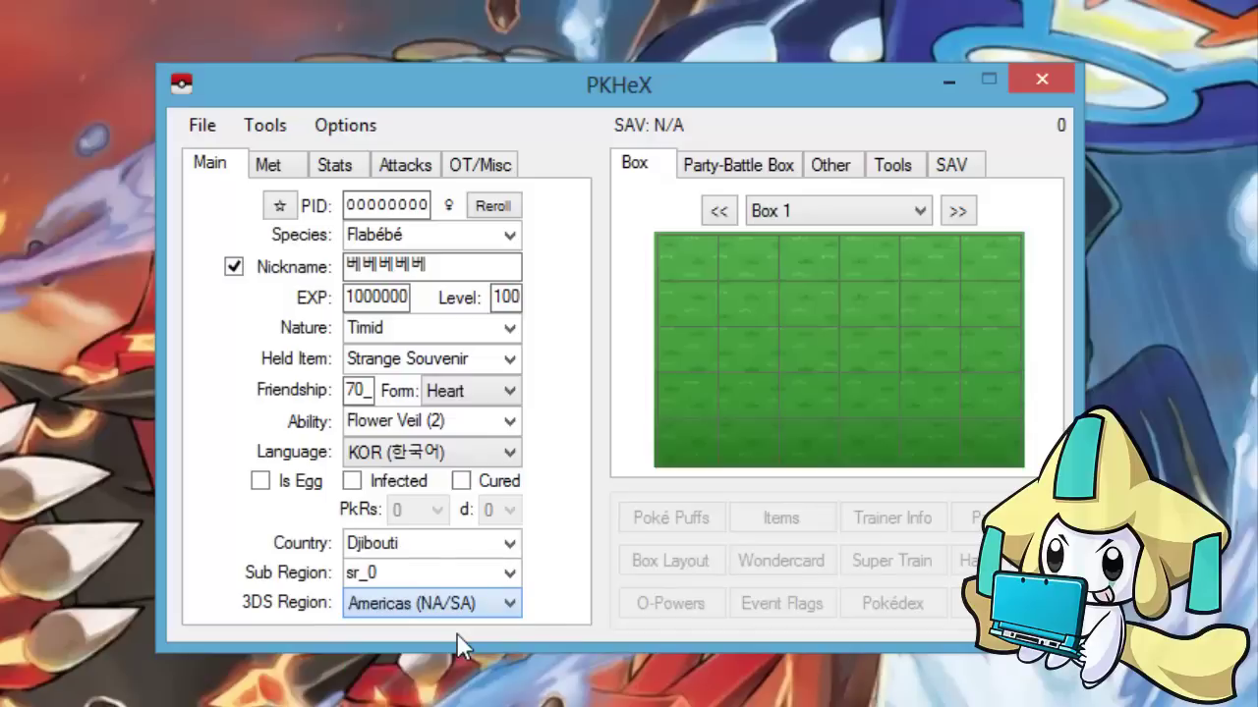
Make the Flabébé's PID shiny, and reroll the PID several times
{"action": "left_click", "coordinate": [280, 207]}
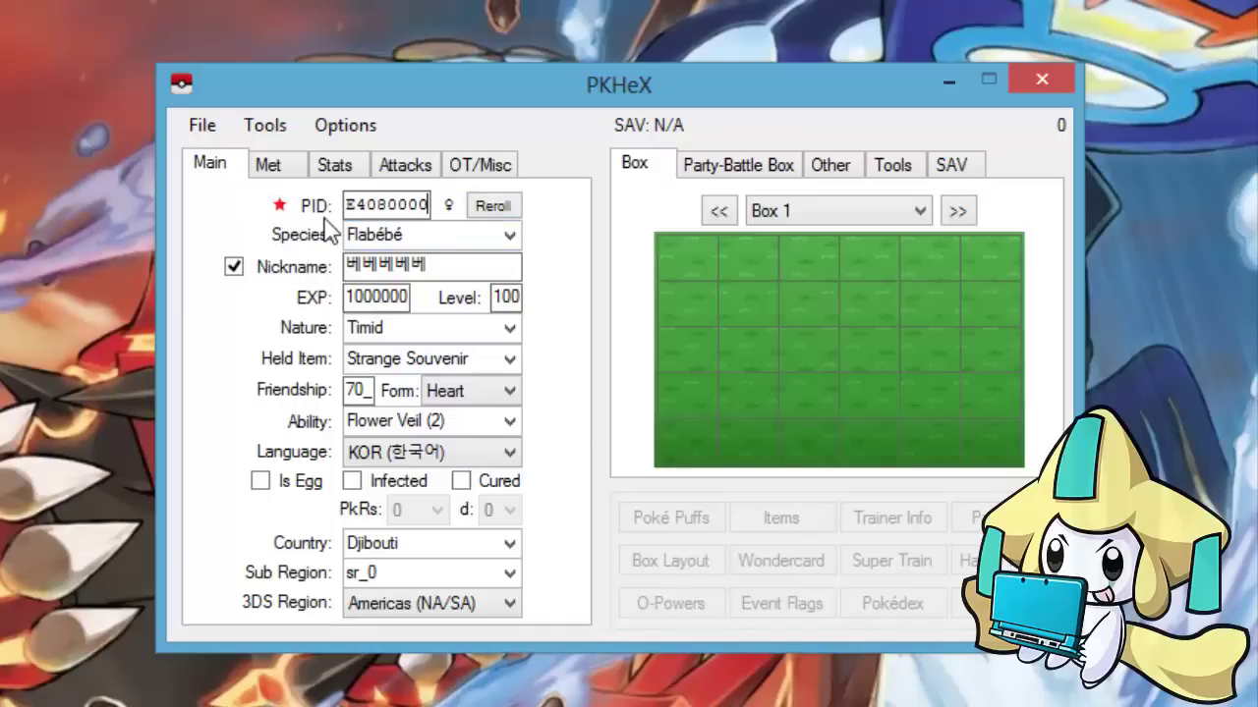
{"action": "left_click", "coordinate": [496, 212]}
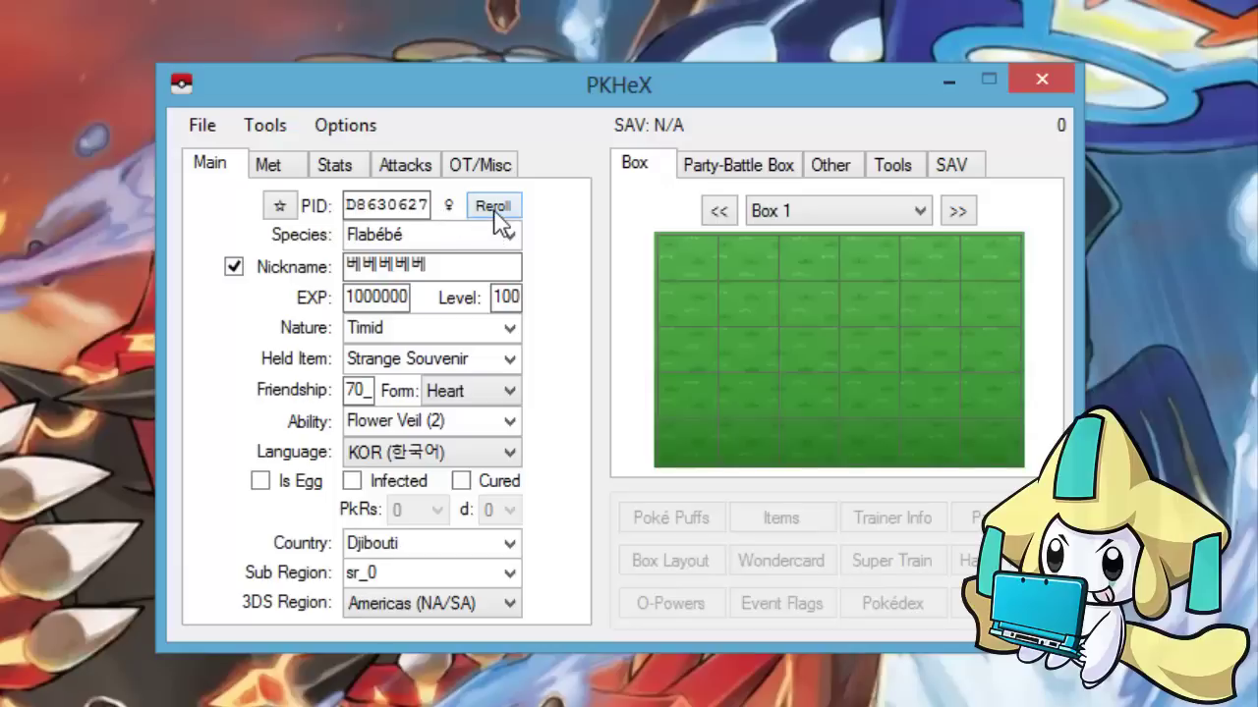
{"action": "left_click", "coordinate": [494, 213]}
{"action": "left_click", "coordinate": [494, 213]}
{"action": "left_click", "coordinate": [494, 212]}
{"action": "left_click", "coordinate": [494, 212]}
{"action": "left_click", "coordinate": [494, 212]}
{"action": "left_click", "coordinate": [493, 207]}
{"action": "left_click", "coordinate": [493, 206]}
Change the species to Flareon and reroll its PID several times
{"action": "left_click", "coordinate": [510, 236]}
{"action": "left_click", "coordinate": [426, 296]}
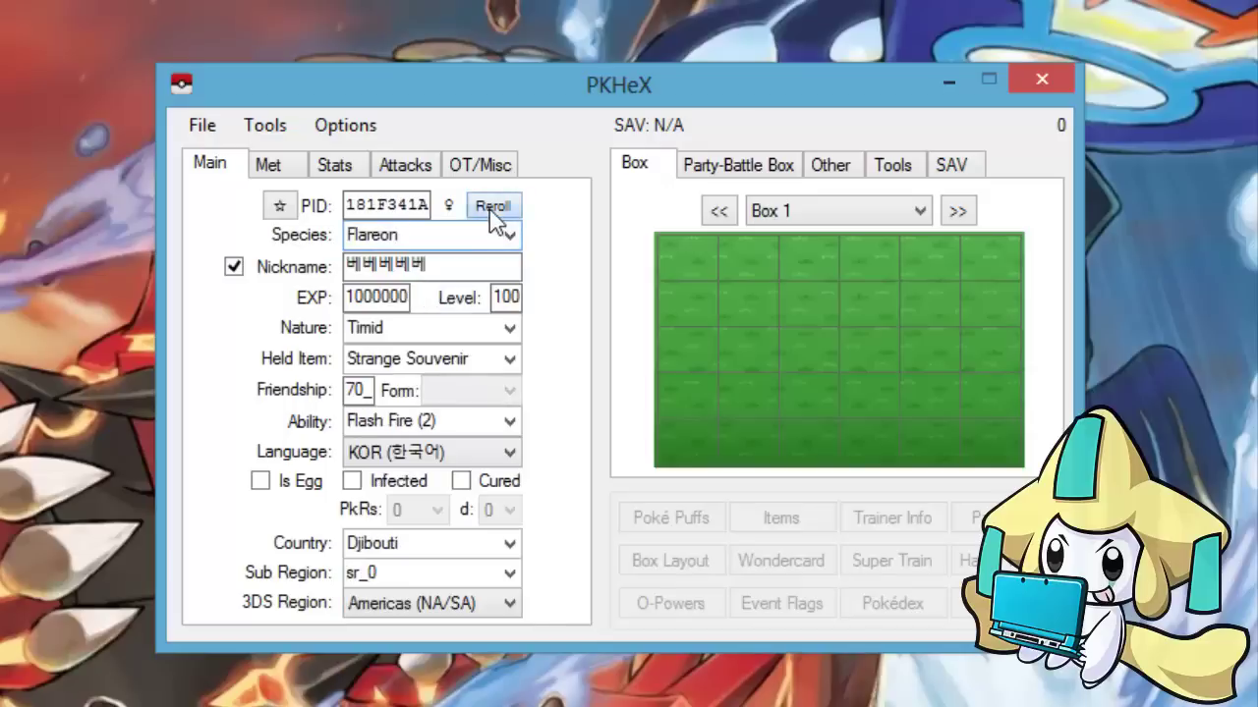
{"action": "left_click", "coordinate": [497, 218]}
{"action": "left_click", "coordinate": [493, 206]}
{"action": "left_click", "coordinate": [494, 207]}
{"action": "left_click", "coordinate": [493, 206]}
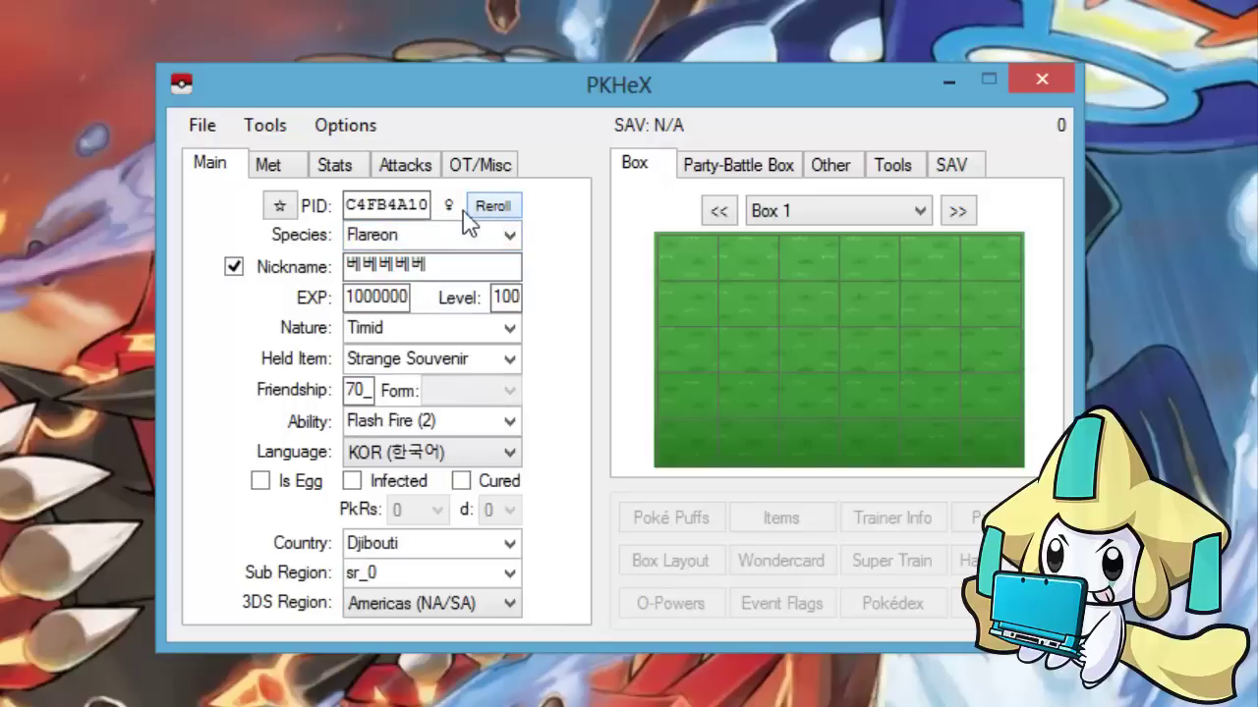
{"action": "left_click", "coordinate": [449, 207]}
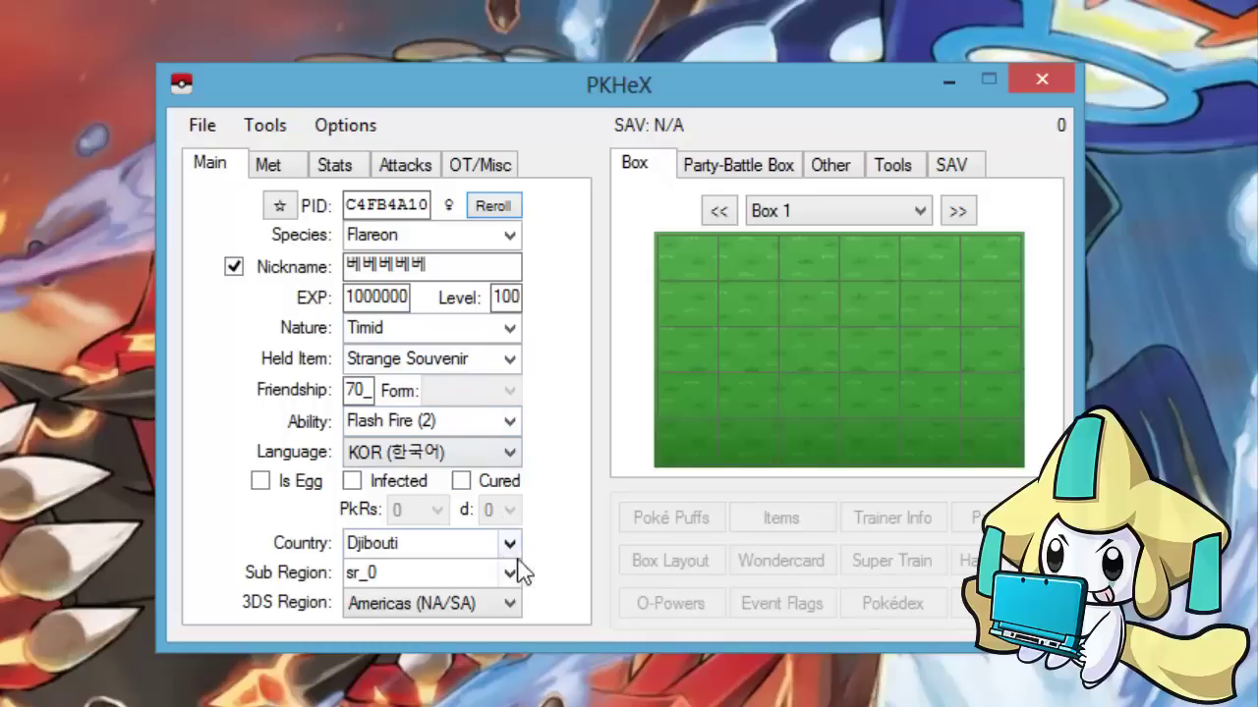
Look through the met, stats, attacks and original trainer sections, and return to the main attributes
{"action": "left_click", "coordinate": [290, 169]}
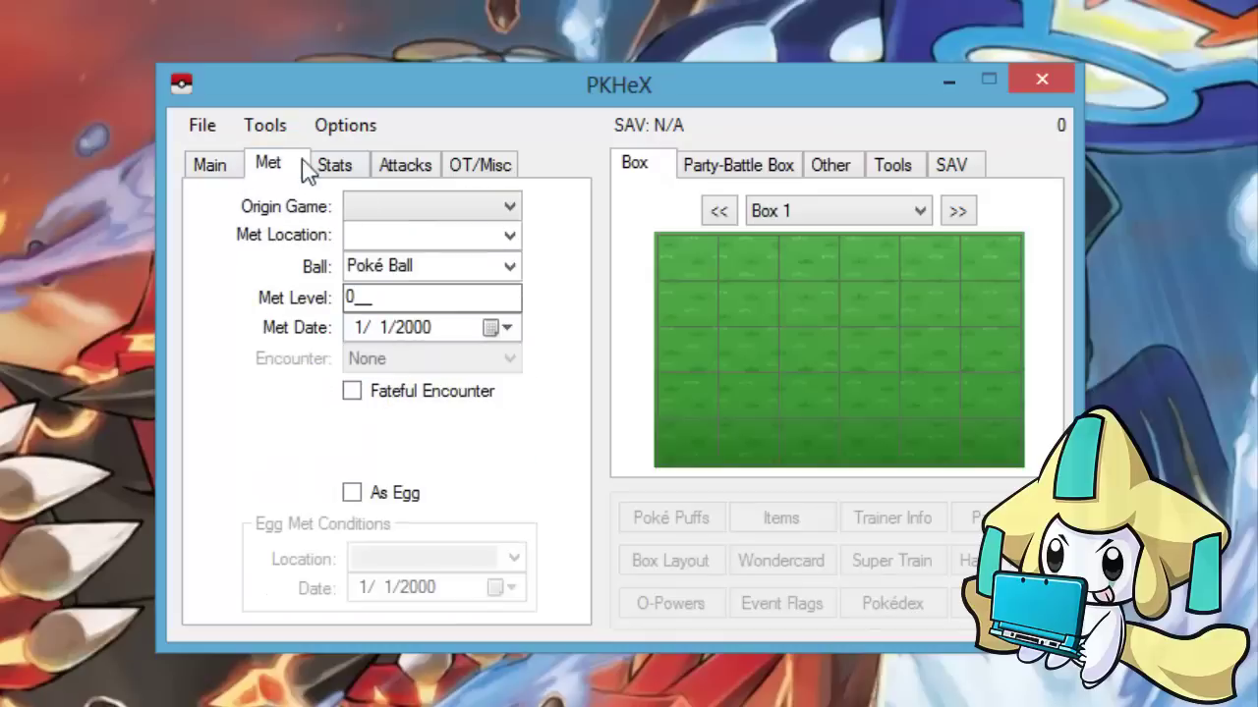
{"action": "left_click", "coordinate": [336, 167]}
{"action": "left_click", "coordinate": [399, 167]}
{"action": "left_click", "coordinate": [471, 169]}
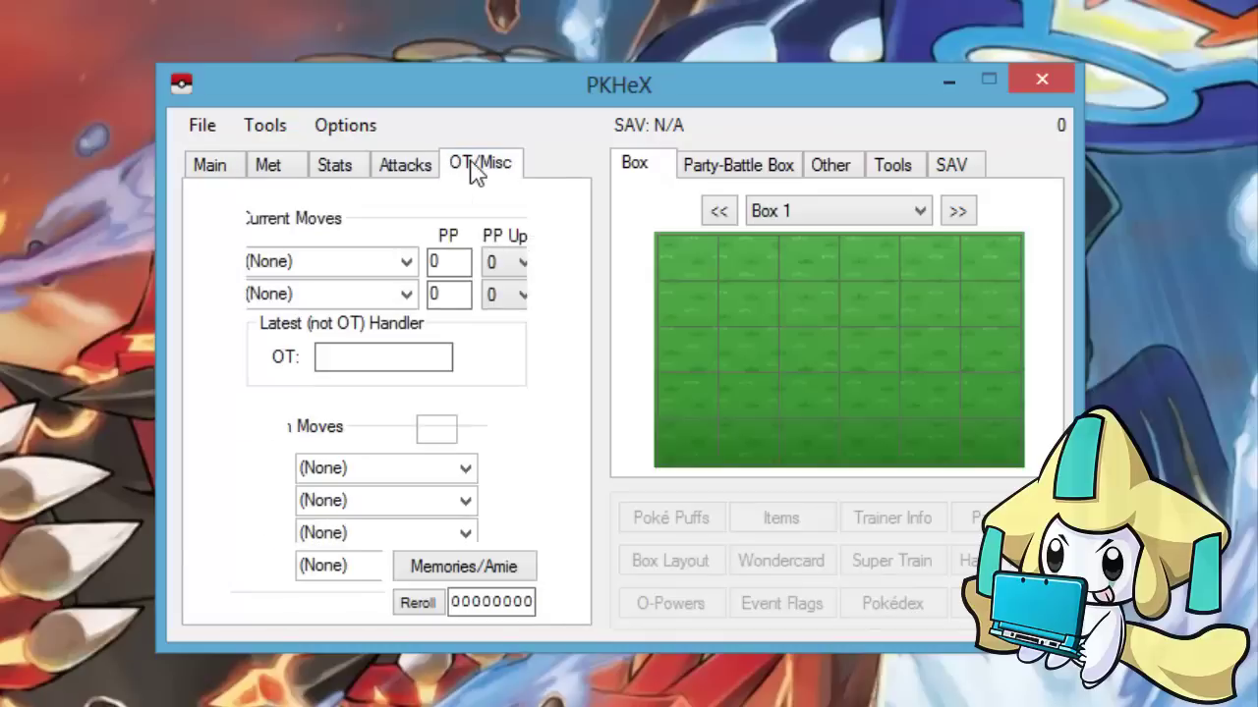
{"action": "left_click", "coordinate": [210, 165]}
Reroll the Flareon's PID a few more times and change the species back to Flabébé
{"action": "left_click", "coordinate": [493, 206]}
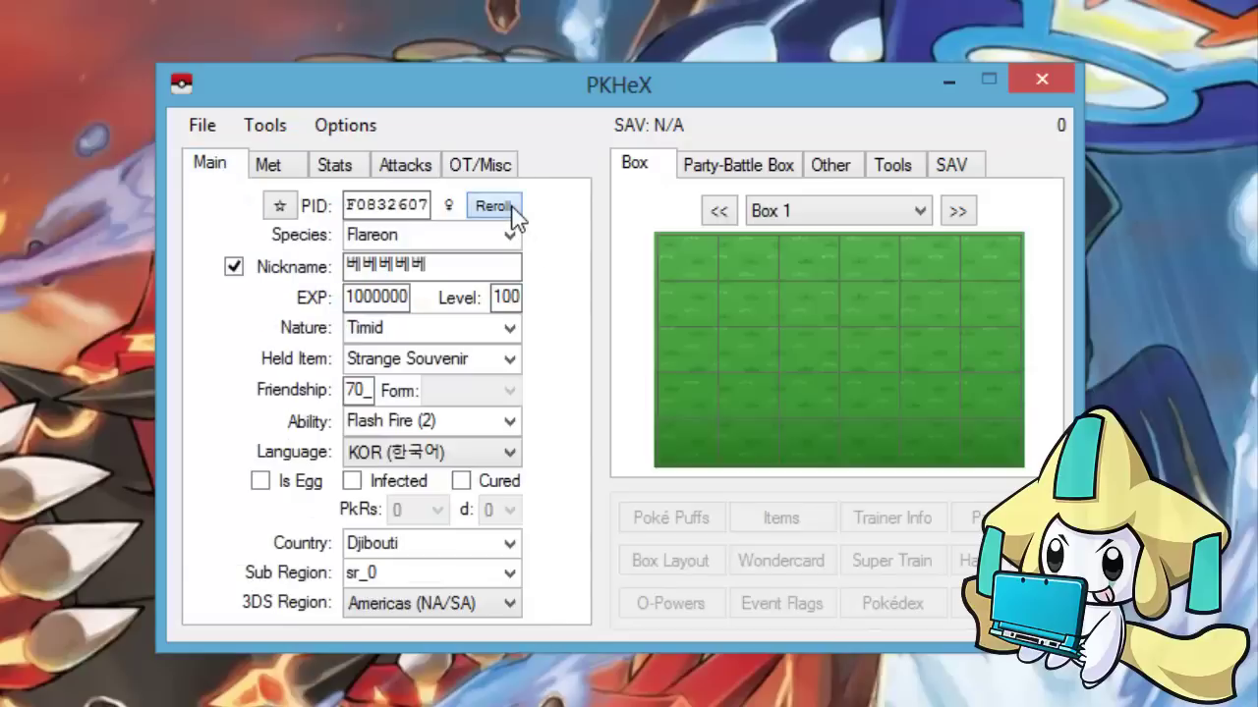
{"action": "left_click", "coordinate": [493, 206]}
{"action": "left_click", "coordinate": [493, 206]}
{"action": "left_click", "coordinate": [493, 206]}
{"action": "left_click", "coordinate": [508, 235]}
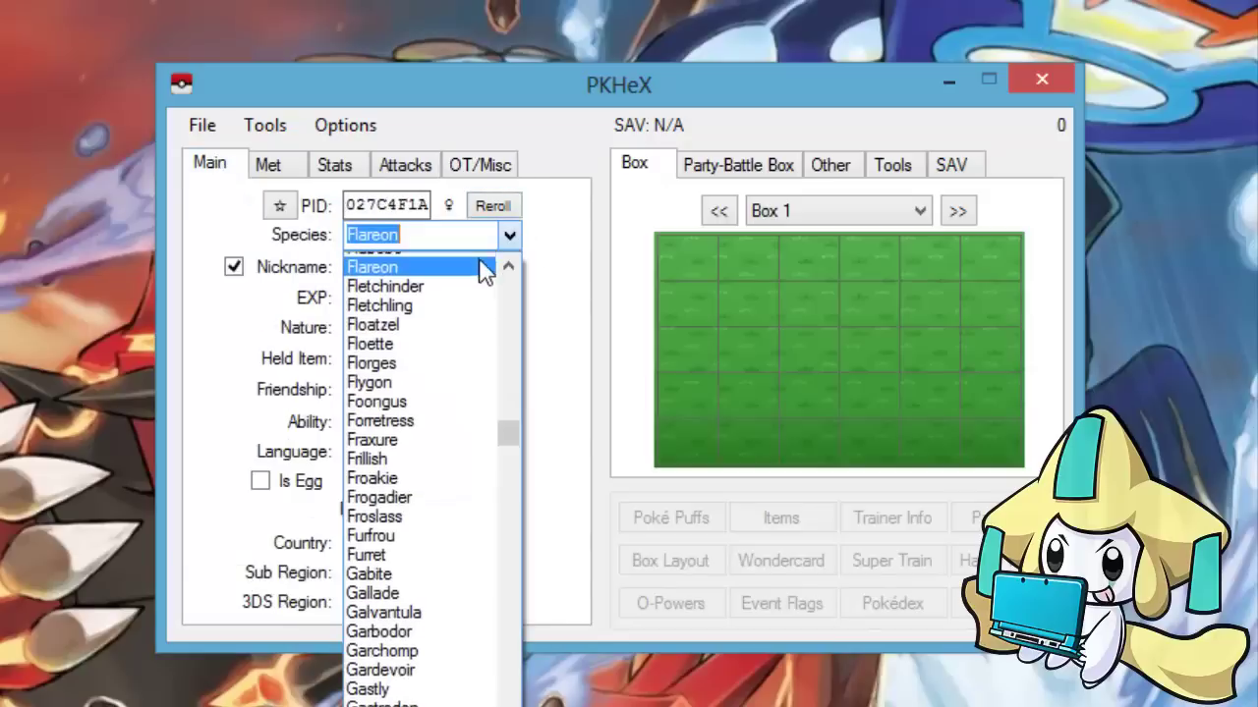
{"action": "left_click", "coordinate": [423, 300]}
Alternate between a shiny PID and rerolled PIDs for the Flabébé, ending with a shiny one
{"action": "left_click", "coordinate": [276, 205]}
{"action": "left_click", "coordinate": [487, 206]}
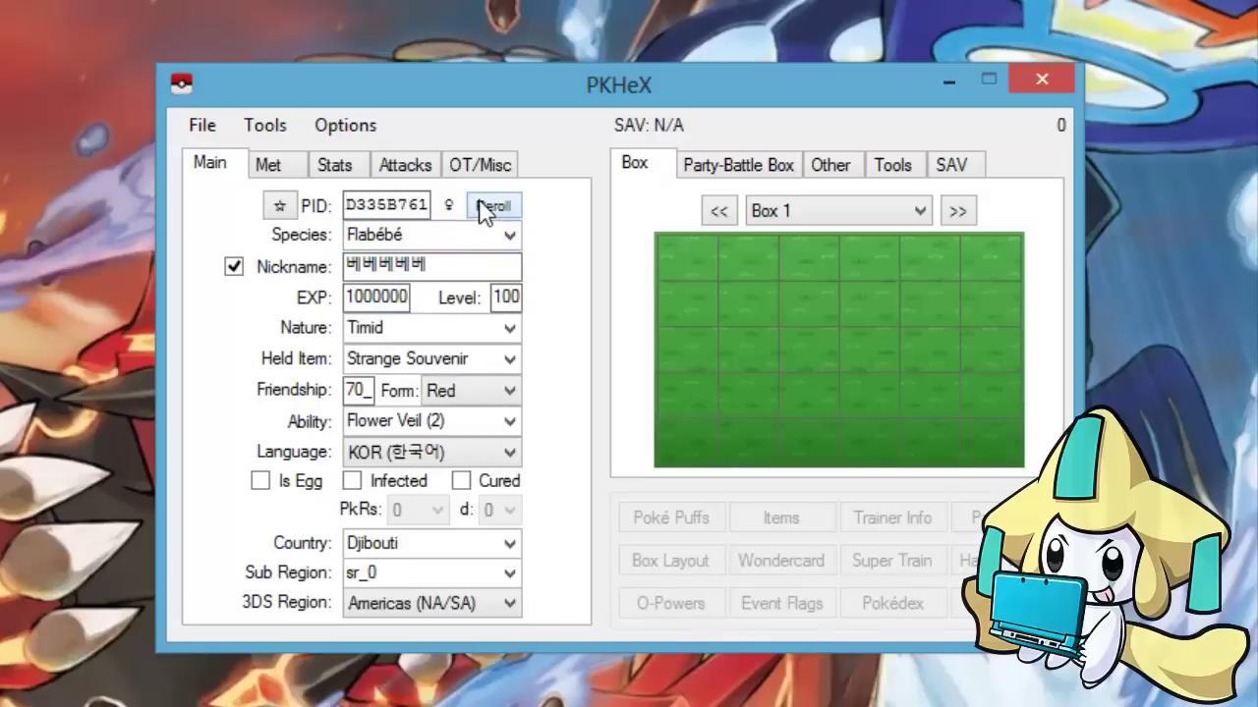
{"action": "left_click", "coordinate": [489, 208]}
{"action": "left_click", "coordinate": [489, 208]}
{"action": "left_click", "coordinate": [279, 205]}
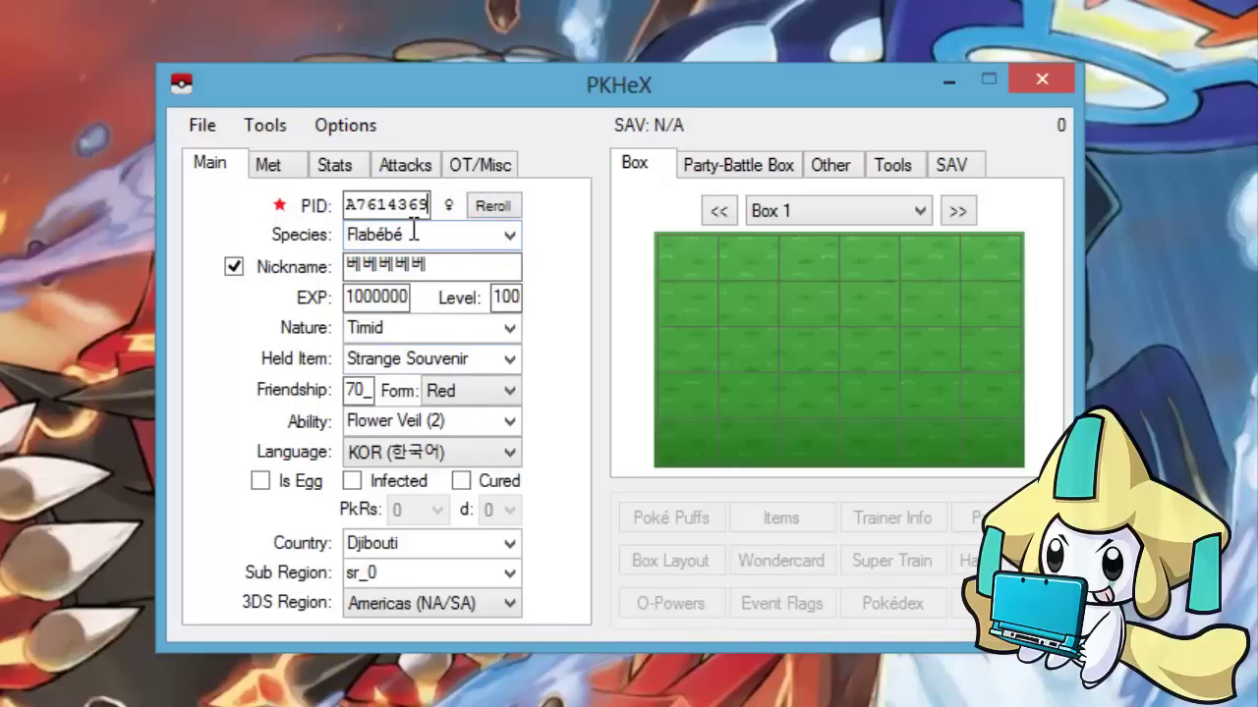
Change the species to Gallade and reroll its PID
{"action": "left_click", "coordinate": [509, 235]}
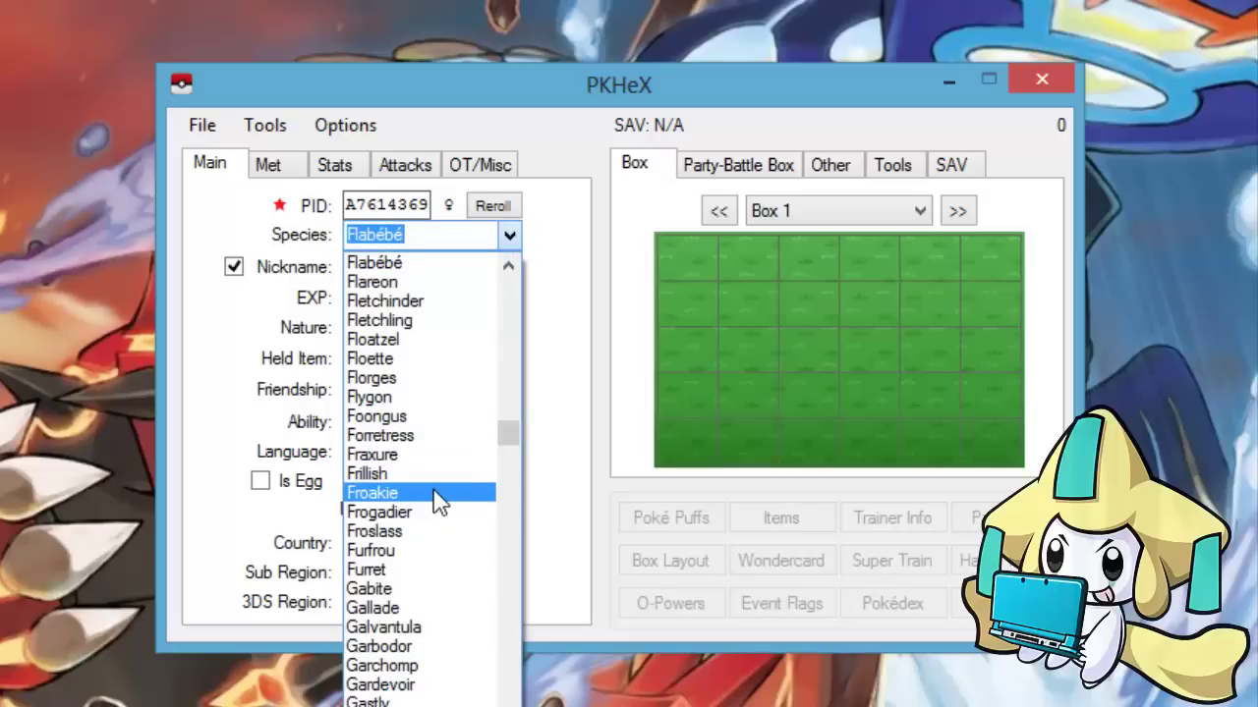
{"action": "type", "text": "gallade"}
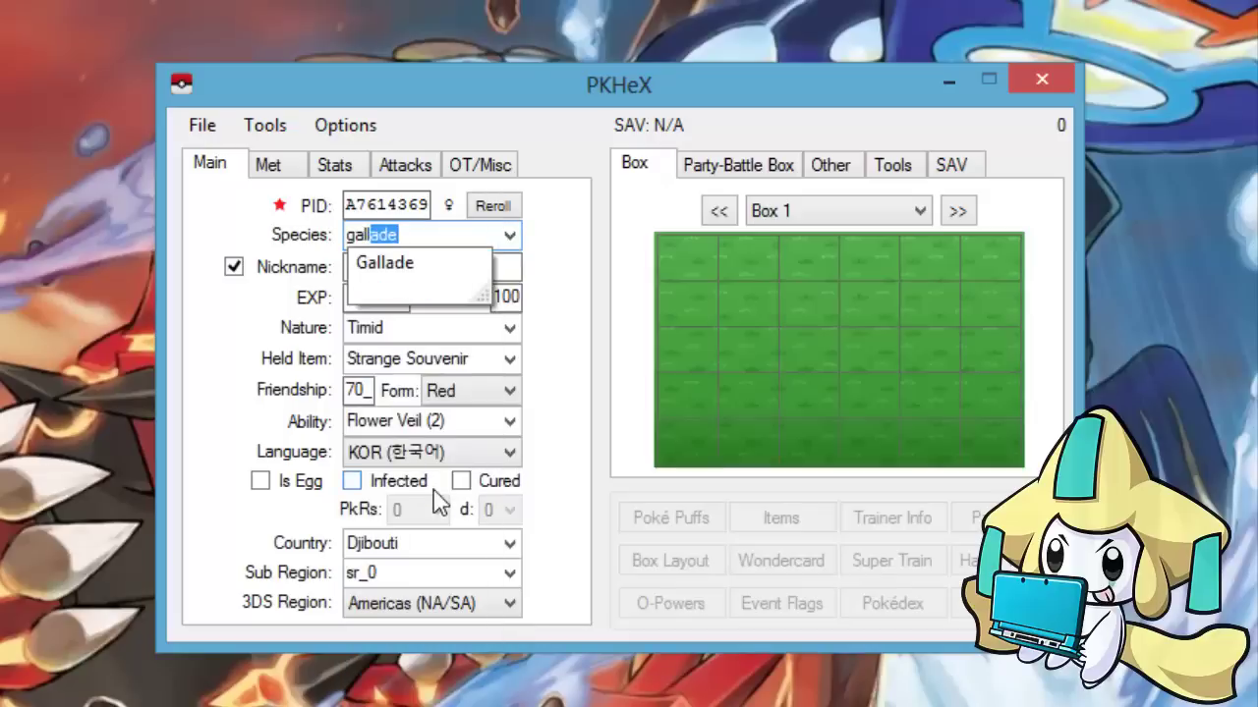
{"action": "left_click", "coordinate": [403, 274]}
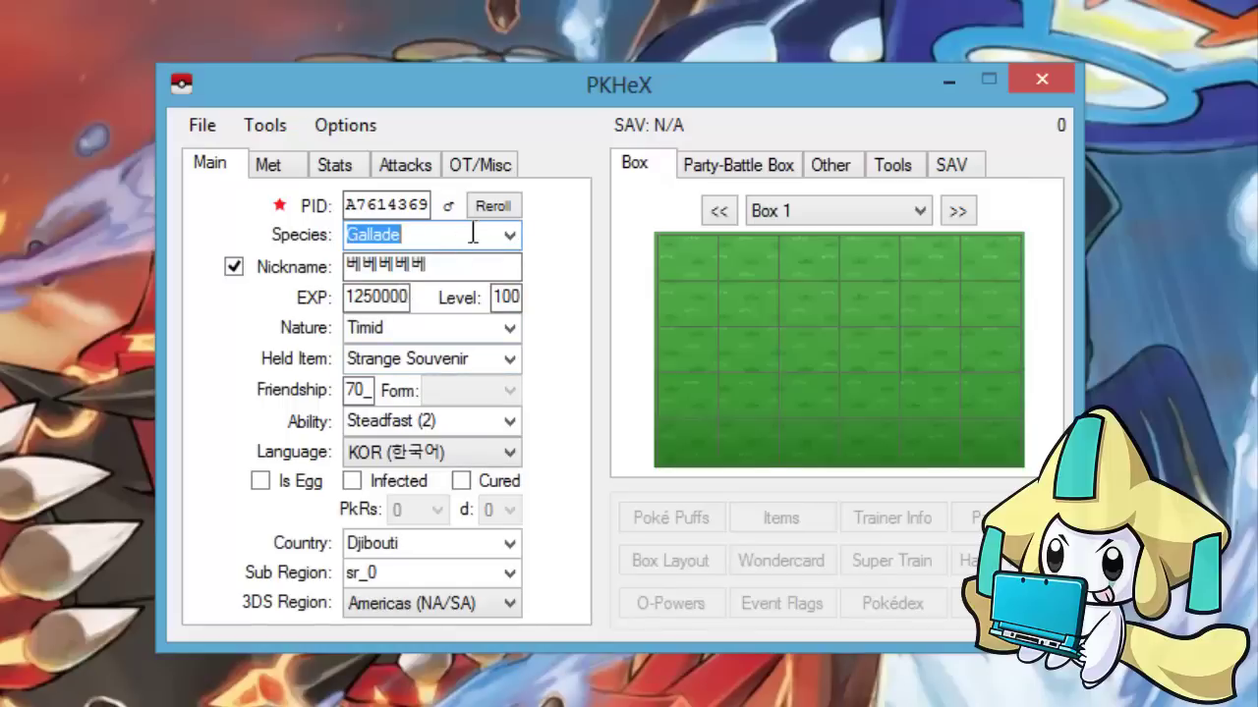
{"action": "left_click", "coordinate": [493, 205]}
{"action": "left_click", "coordinate": [493, 205]}
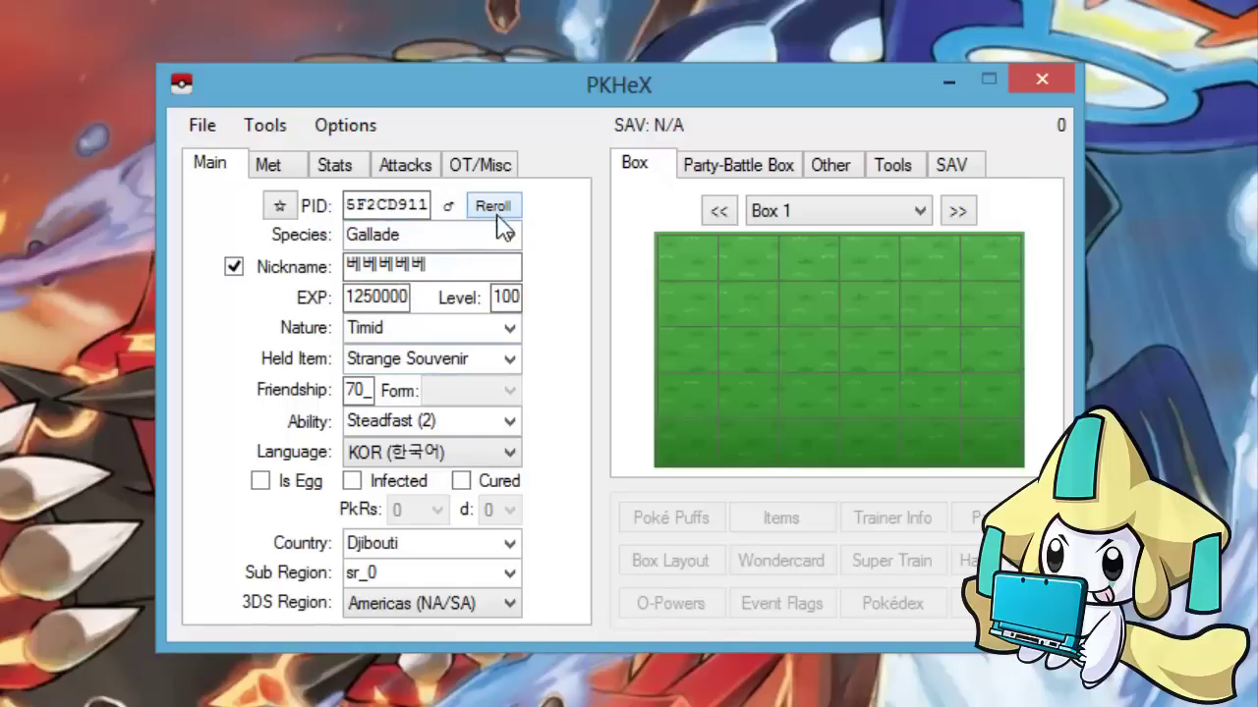
Change the species to Garbodor and glance over the neighbouring species options
{"action": "left_click", "coordinate": [509, 235]}
{"action": "left_click", "coordinate": [420, 302]}
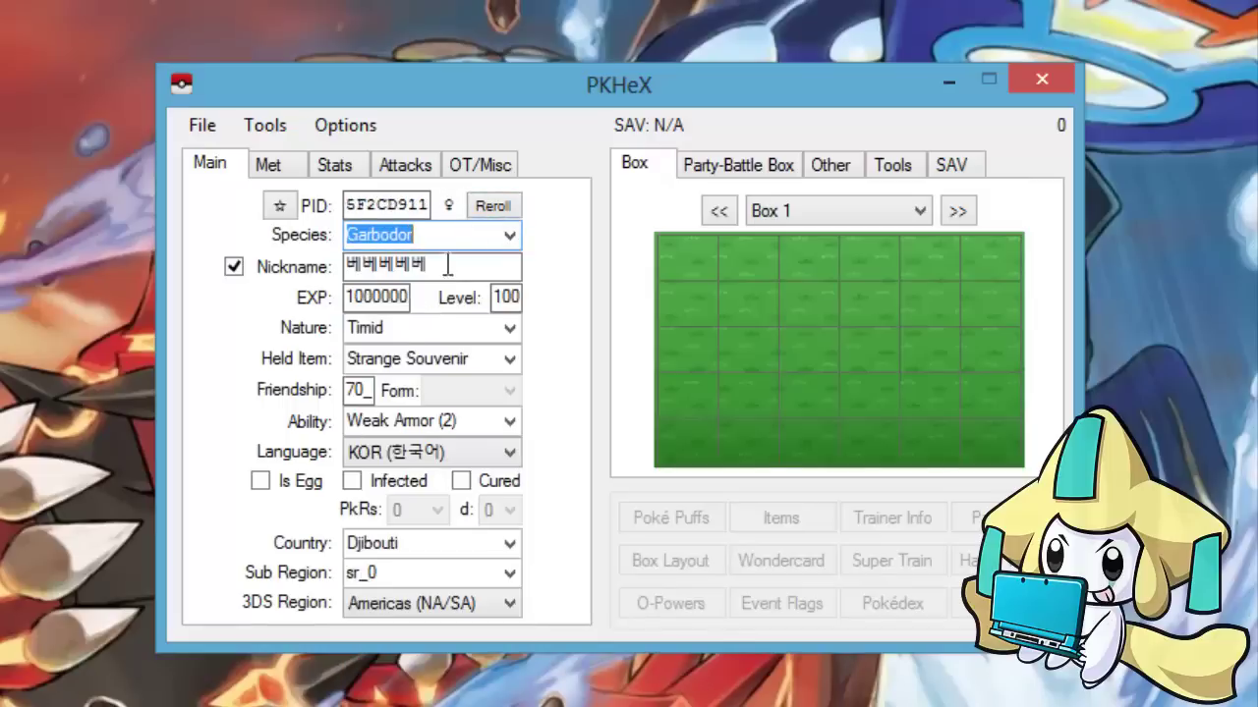
{"action": "left_click", "coordinate": [509, 235]}
{"action": "scroll", "coordinate": [450, 280], "scroll_direction": "up", "scroll_amount": 1}
{"action": "scroll", "coordinate": [447, 285], "scroll_direction": "up", "scroll_amount": 1}
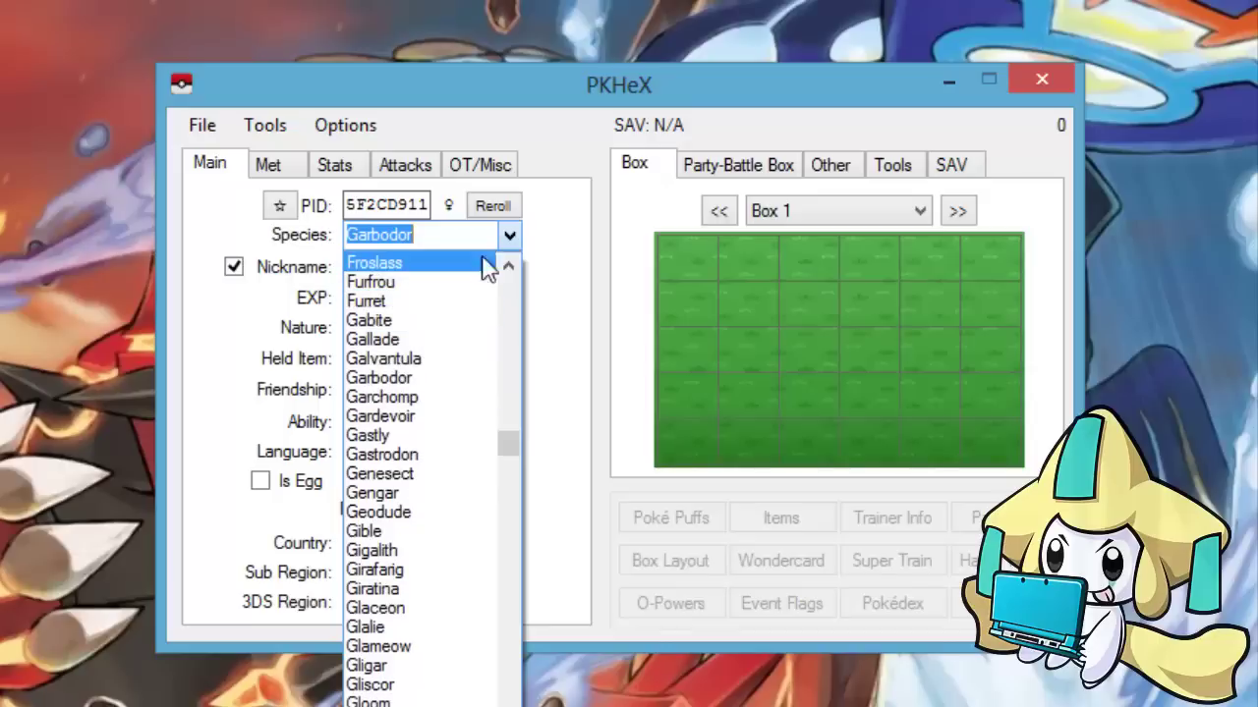
{"action": "left_click", "coordinate": [510, 237]}
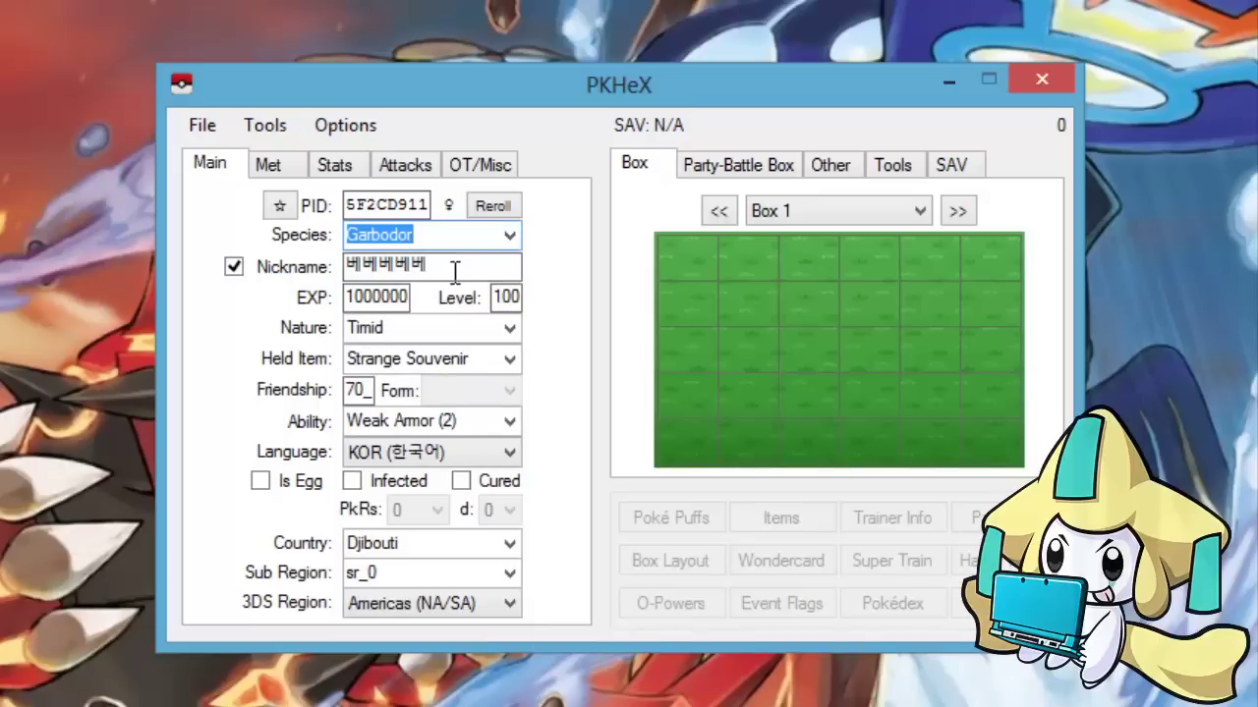
Check the ability options available for Garbodor, keeping Weak Armor (2)
{"action": "left_click", "coordinate": [506, 425]}
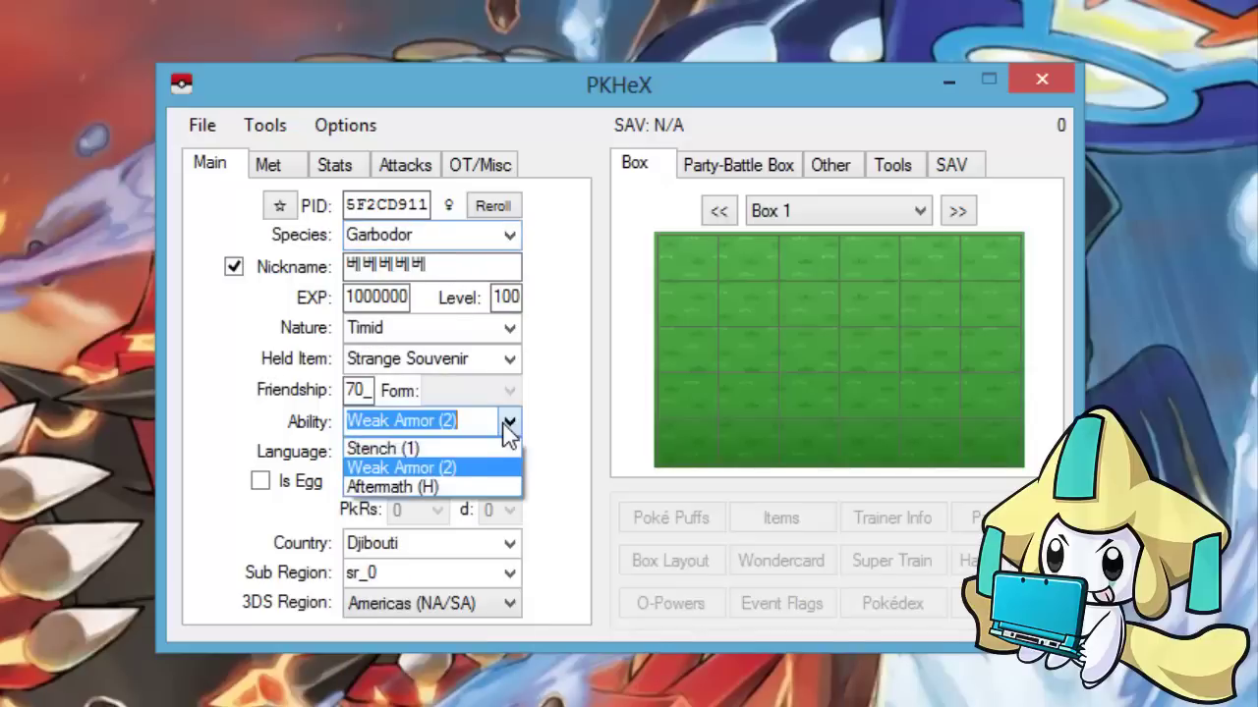
{"action": "left_click", "coordinate": [509, 423]}
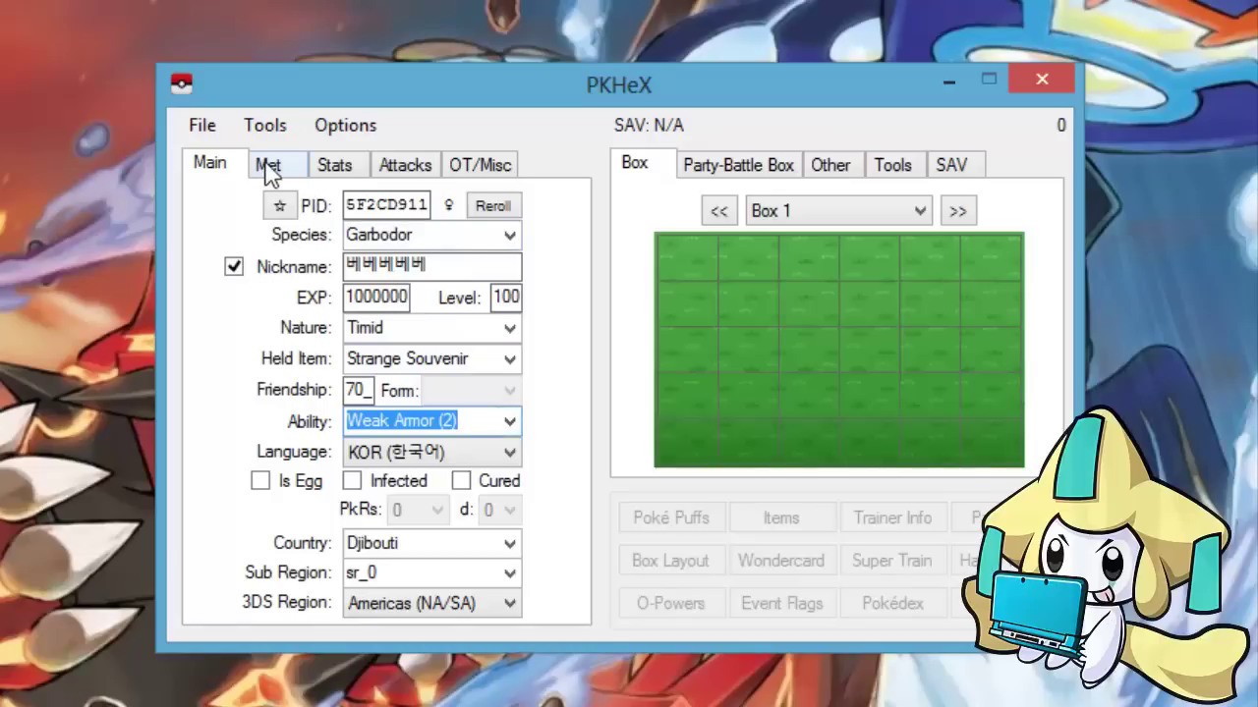
{"action": "left_click", "coordinate": [279, 205]}
Set the origin game to LeafGreen in the Pokémon's met information
{"action": "left_click", "coordinate": [280, 166]}
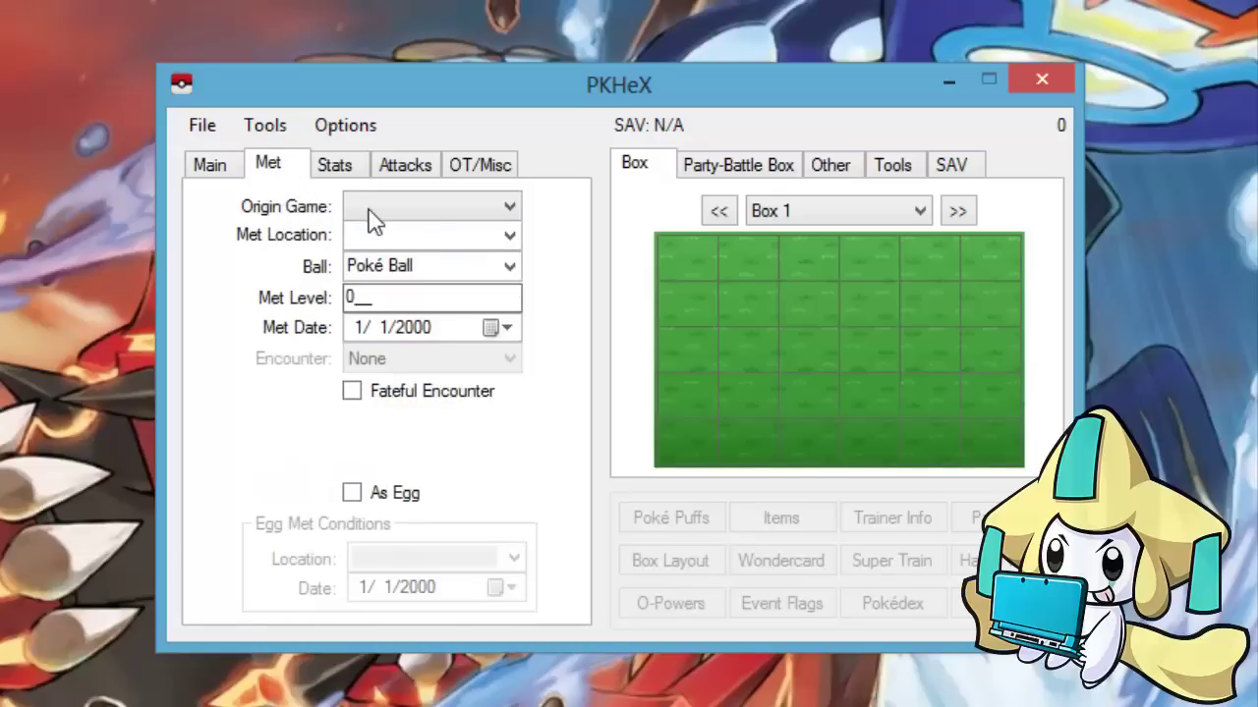
{"action": "left_click", "coordinate": [507, 236]}
{"action": "left_click", "coordinate": [503, 208]}
{"action": "left_click", "coordinate": [501, 209]}
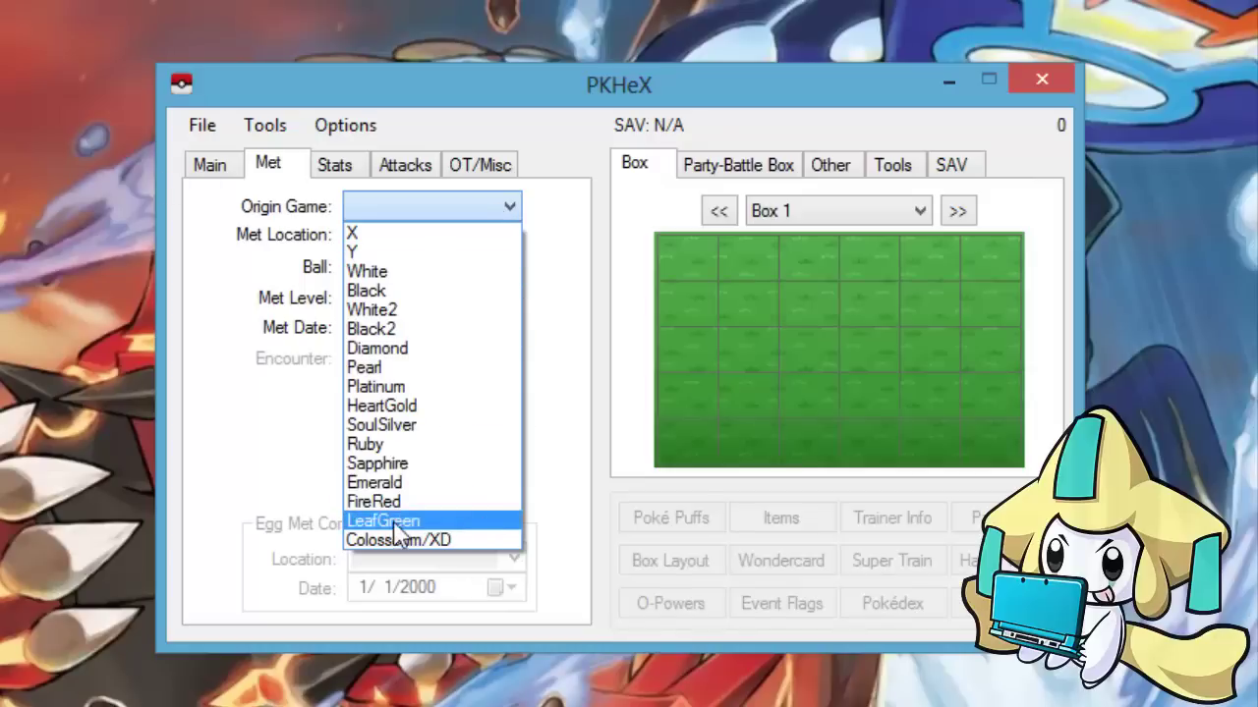
{"action": "left_click", "coordinate": [393, 521]}
Examine the list of met locations available with LeafGreen as the origin game, from its event entries back to the first locations
{"action": "left_click", "coordinate": [509, 236]}
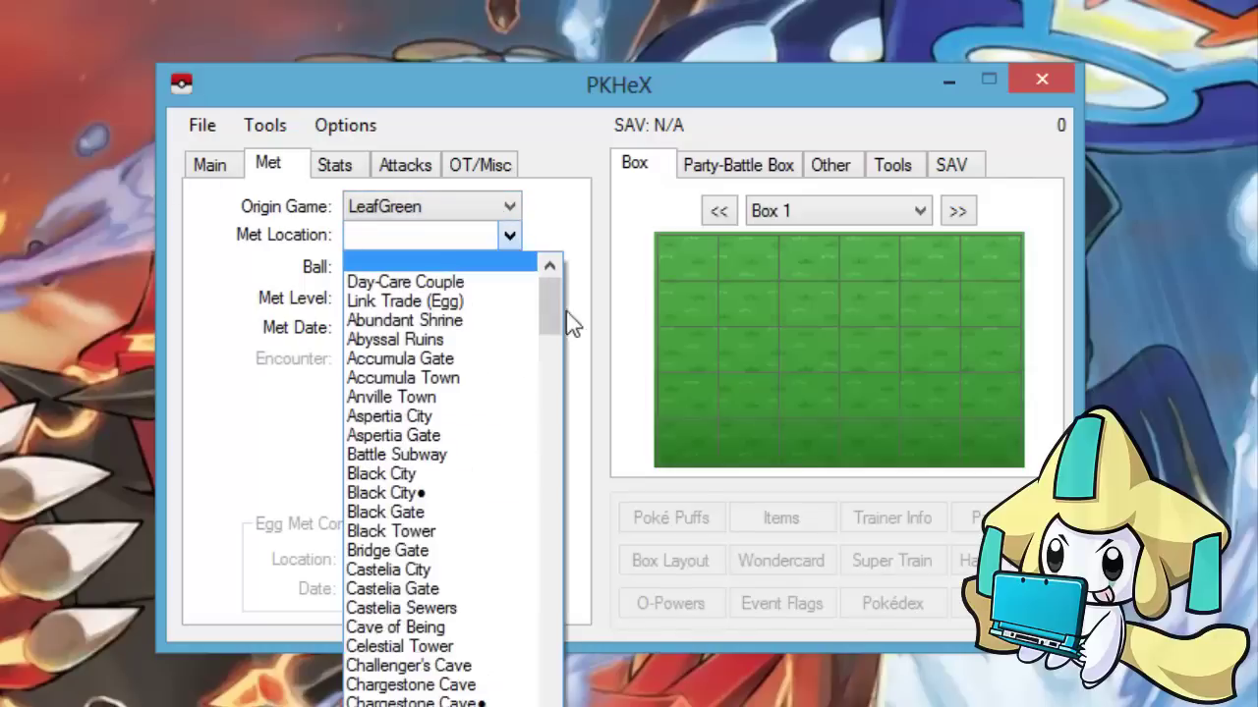
{"action": "left_click_drag", "start_coordinate": [553, 304], "coordinate": [552, 687]}
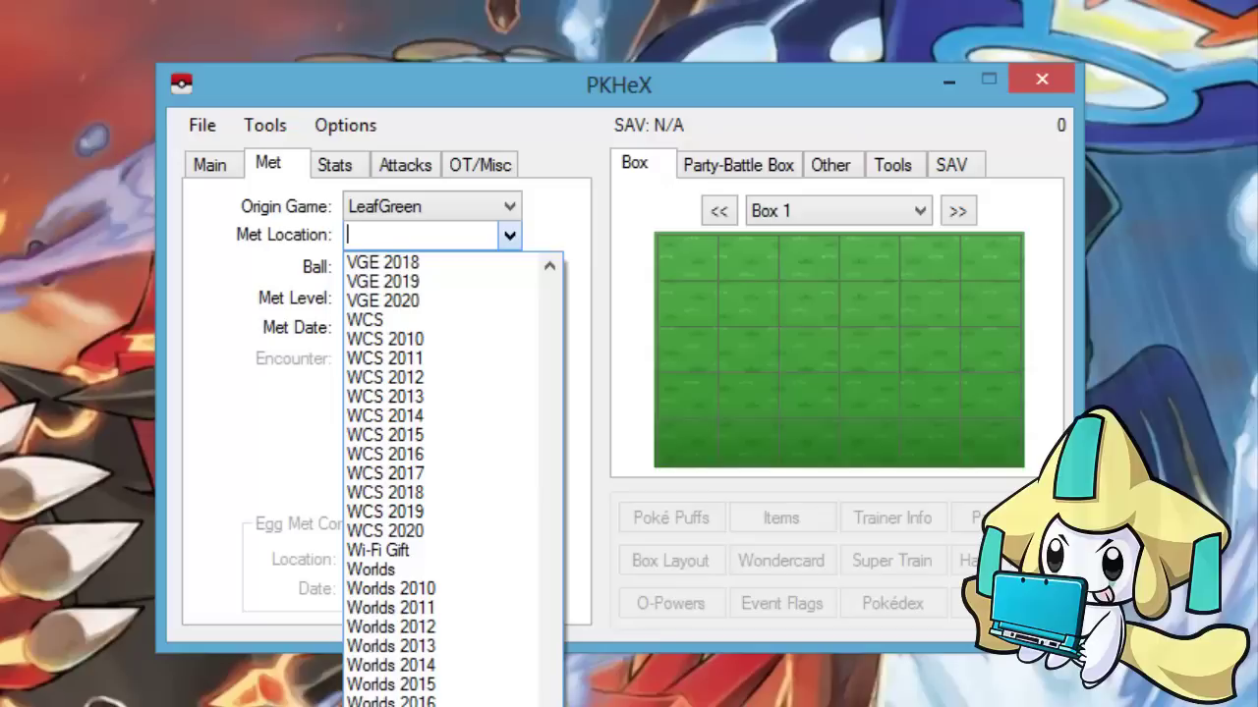
{"action": "scroll", "coordinate": [447, 678], "scroll_direction": "up", "scroll_amount": 1}
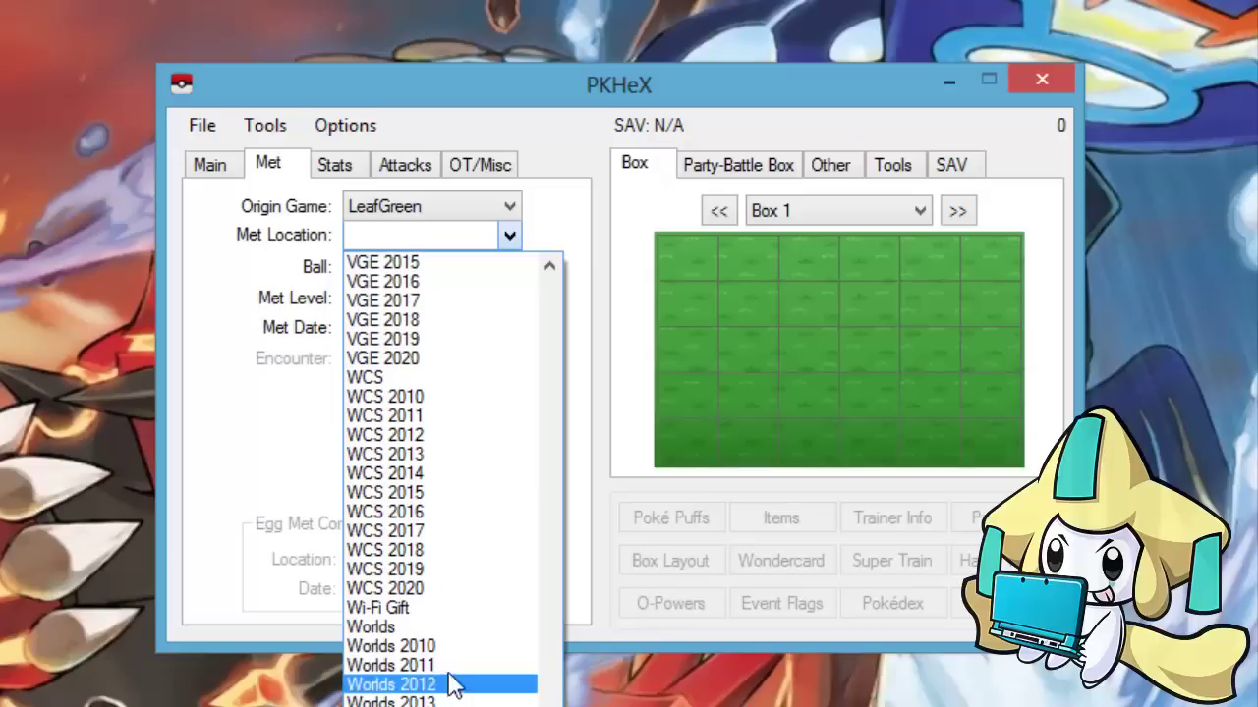
{"action": "scroll", "coordinate": [444, 598], "scroll_direction": "up", "scroll_amount": 1}
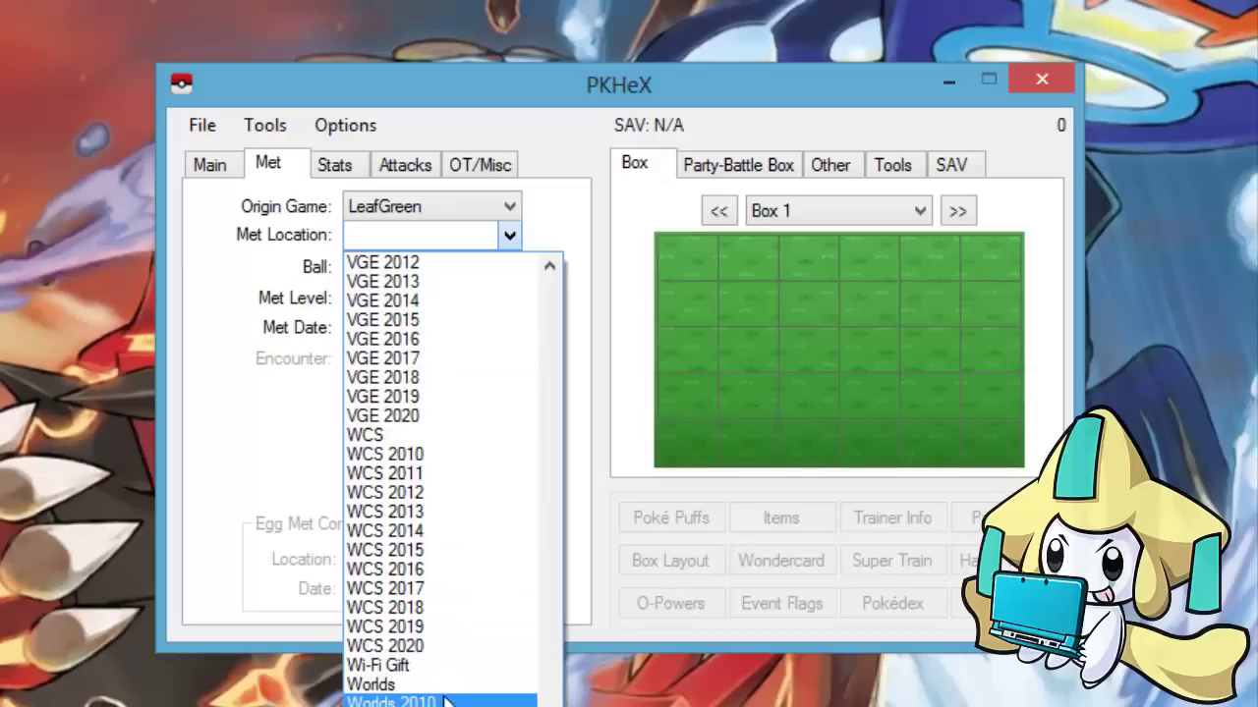
{"action": "scroll", "coordinate": [463, 665], "scroll_direction": "up", "scroll_amount": 3}
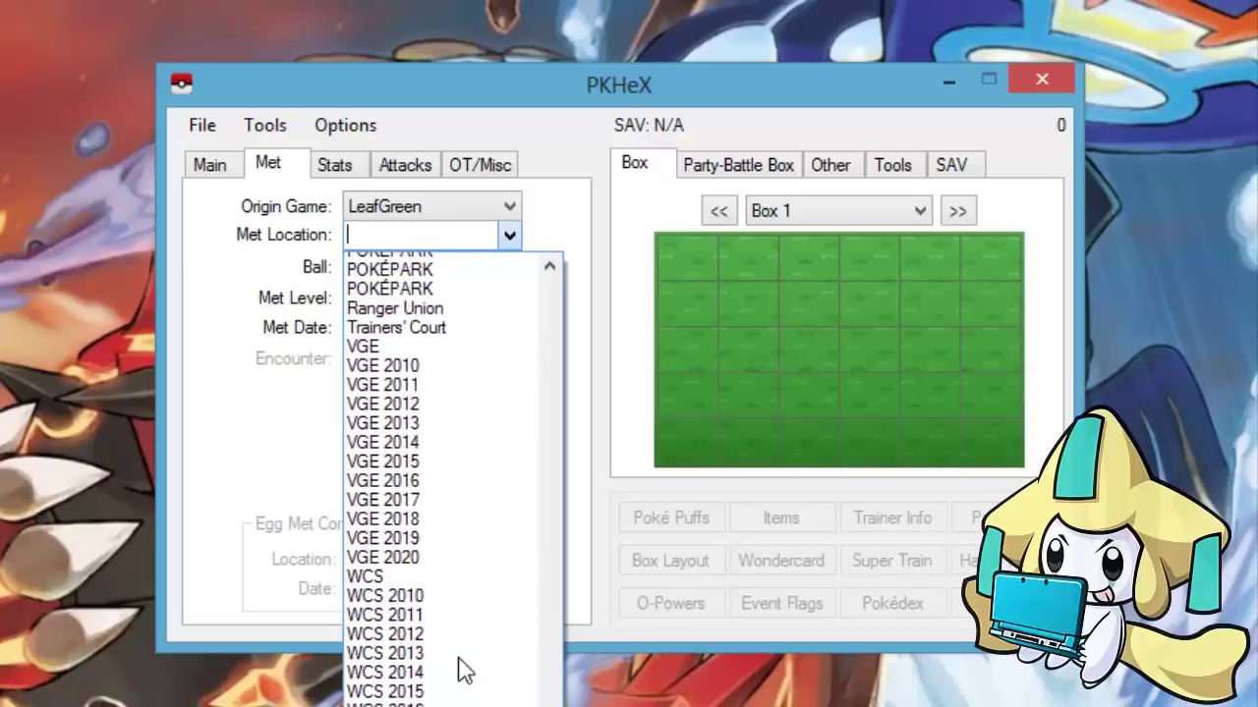
{"action": "scroll", "coordinate": [462, 668], "scroll_direction": "up", "scroll_amount": 6}
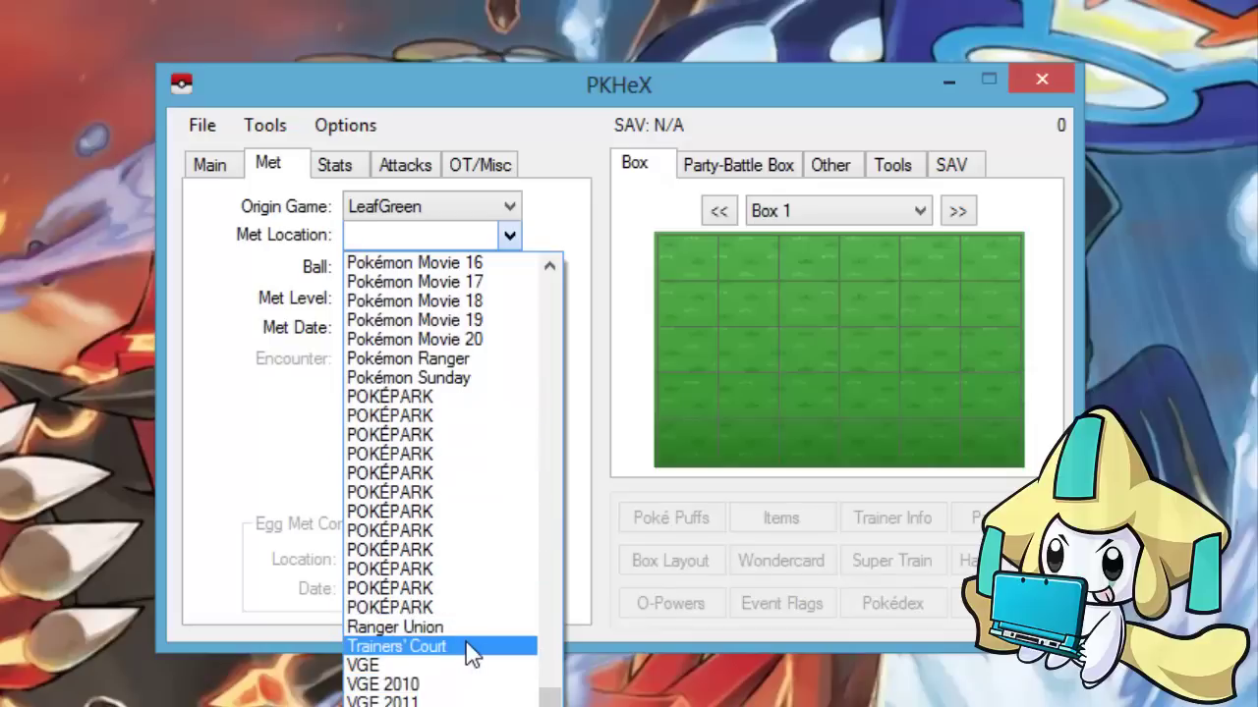
{"action": "scroll", "coordinate": [470, 643], "scroll_direction": "up", "scroll_amount": 3}
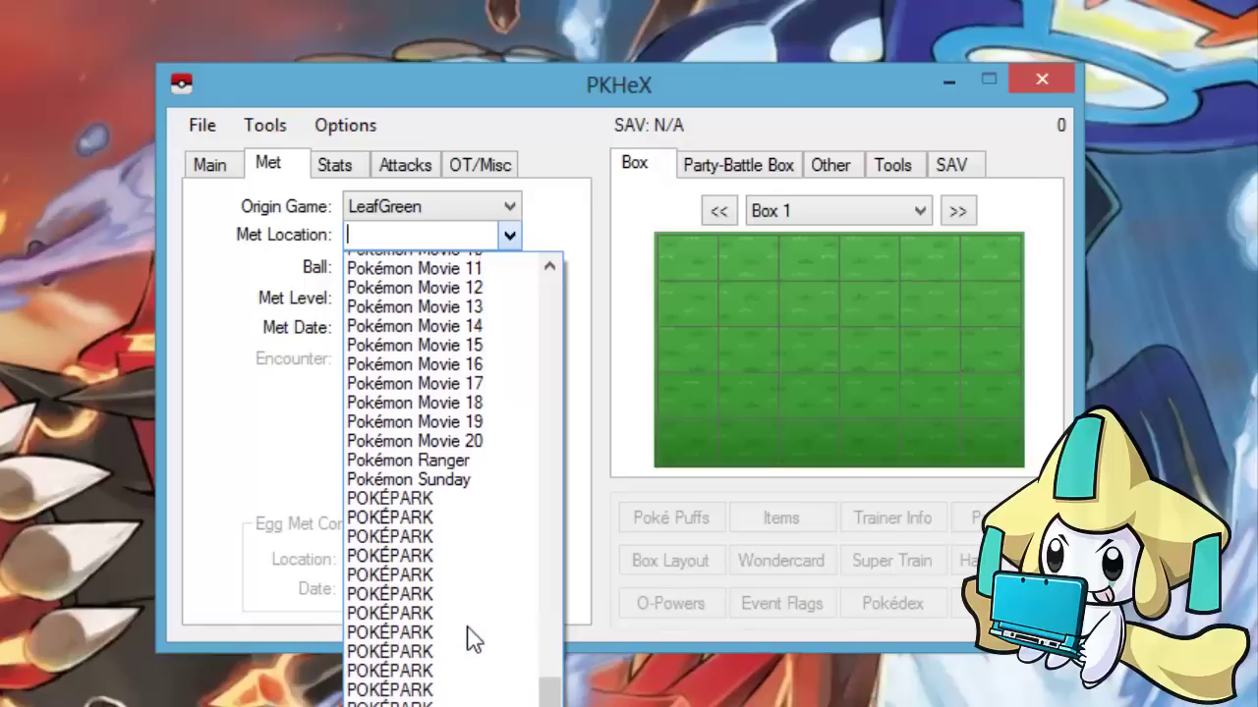
{"action": "scroll", "coordinate": [475, 628], "scroll_direction": "up", "scroll_amount": 1}
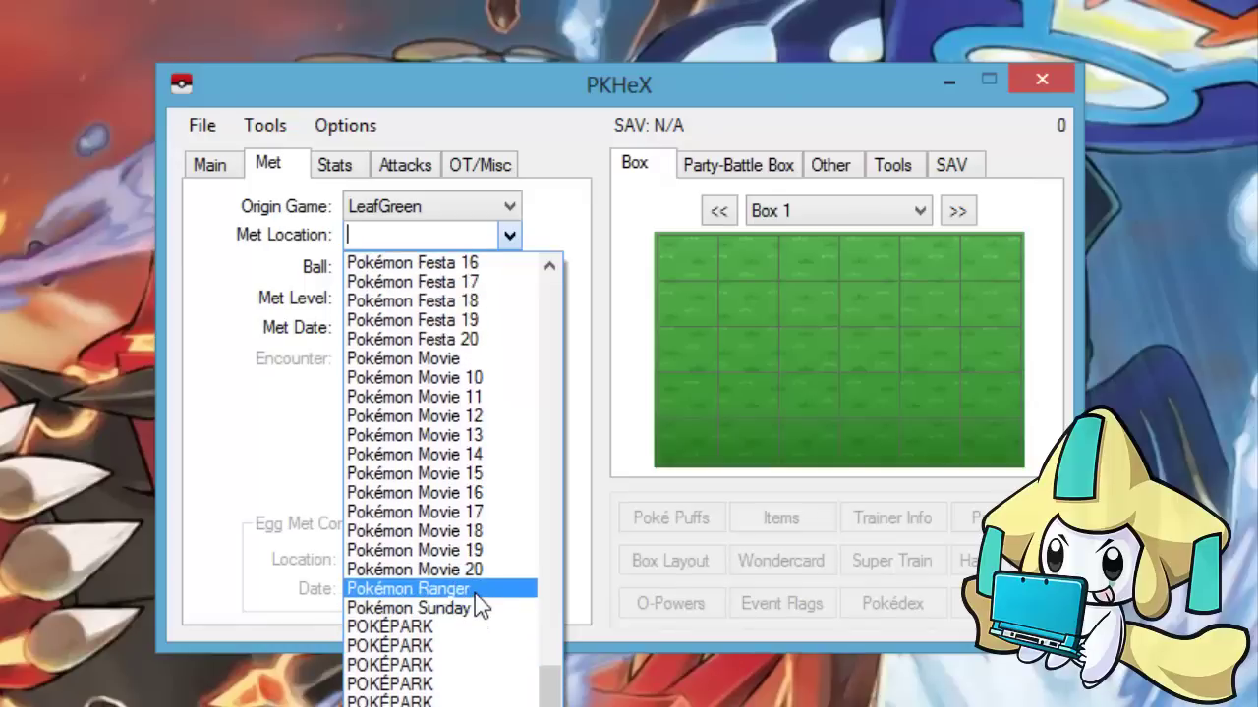
{"action": "scroll", "coordinate": [479, 609], "scroll_direction": "up", "scroll_amount": 1}
{"action": "scroll", "coordinate": [479, 609], "scroll_direction": "up", "scroll_amount": 2}
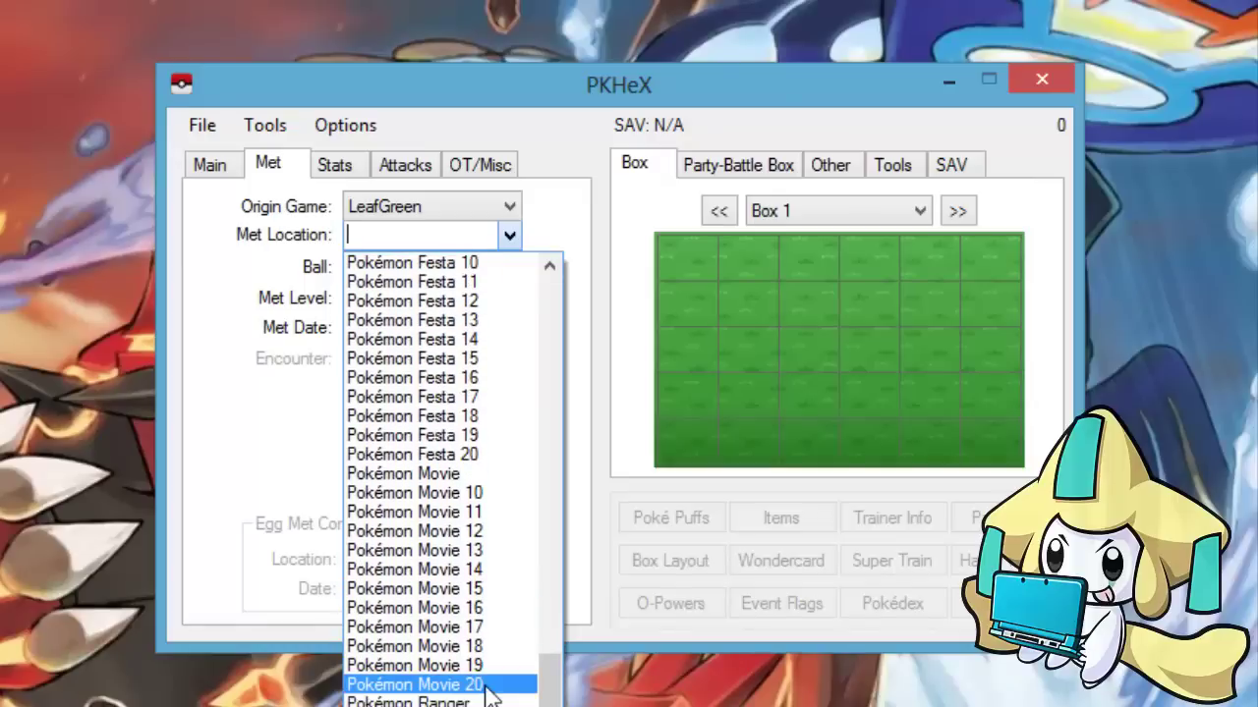
{"action": "scroll", "coordinate": [488, 694], "scroll_direction": "up", "scroll_amount": 6}
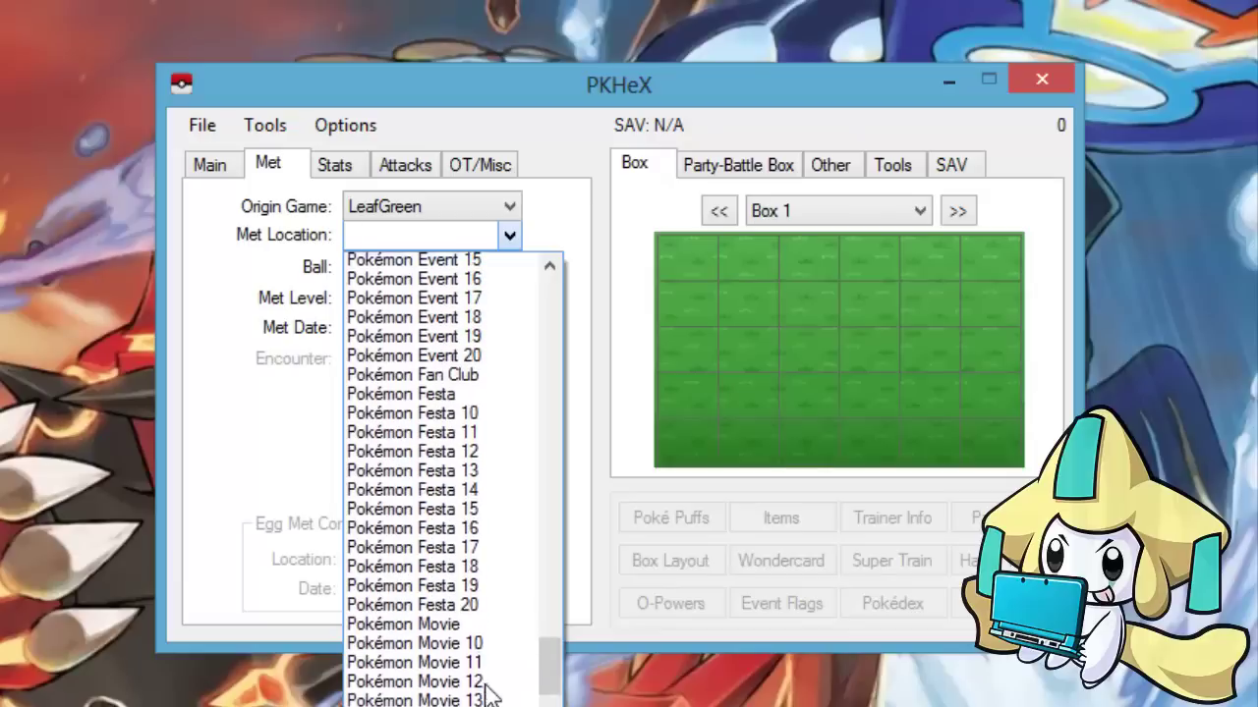
{"action": "scroll", "coordinate": [489, 694], "scroll_direction": "up", "scroll_amount": 1}
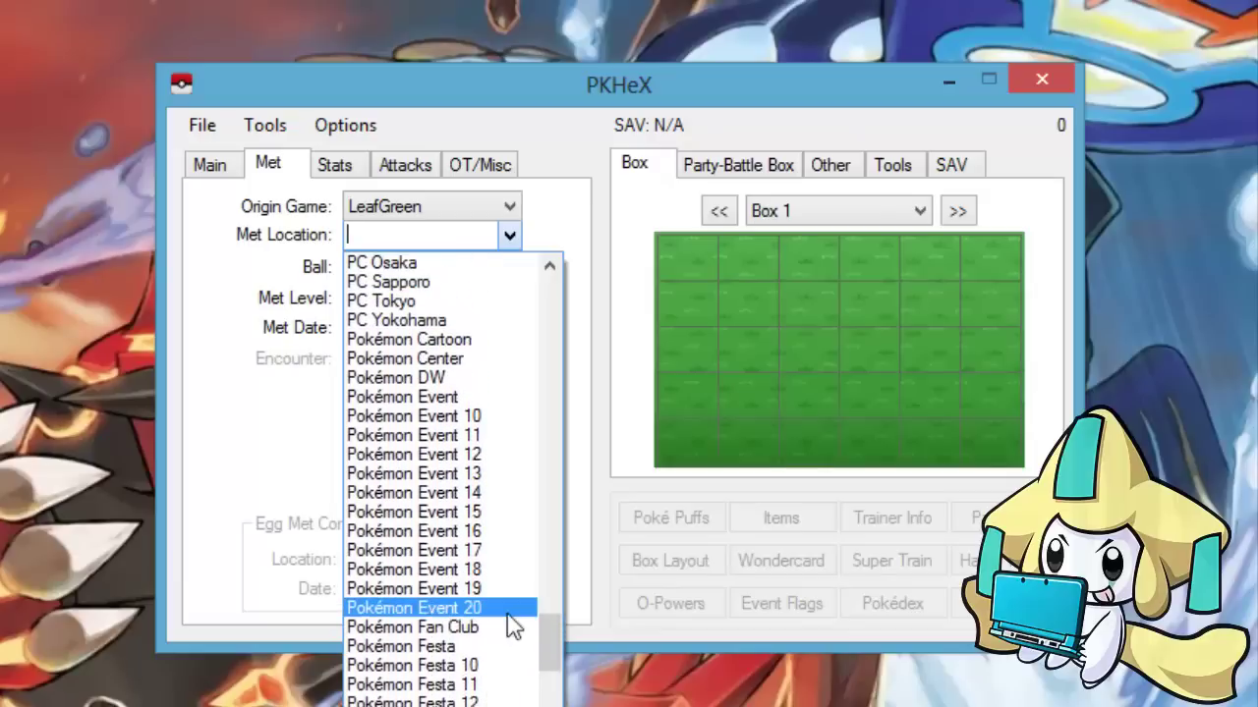
{"action": "scroll", "coordinate": [511, 629], "scroll_direction": "up", "scroll_amount": 2}
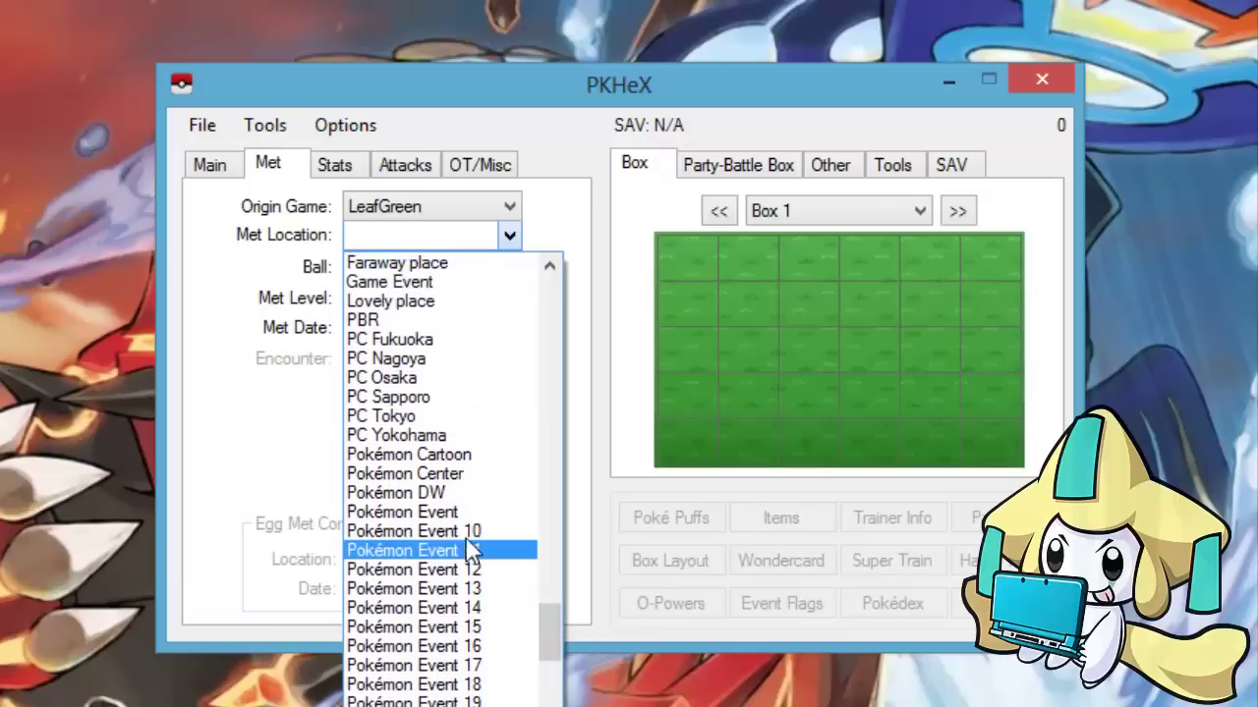
{"action": "scroll", "coordinate": [470, 493], "scroll_direction": "up", "scroll_amount": 1}
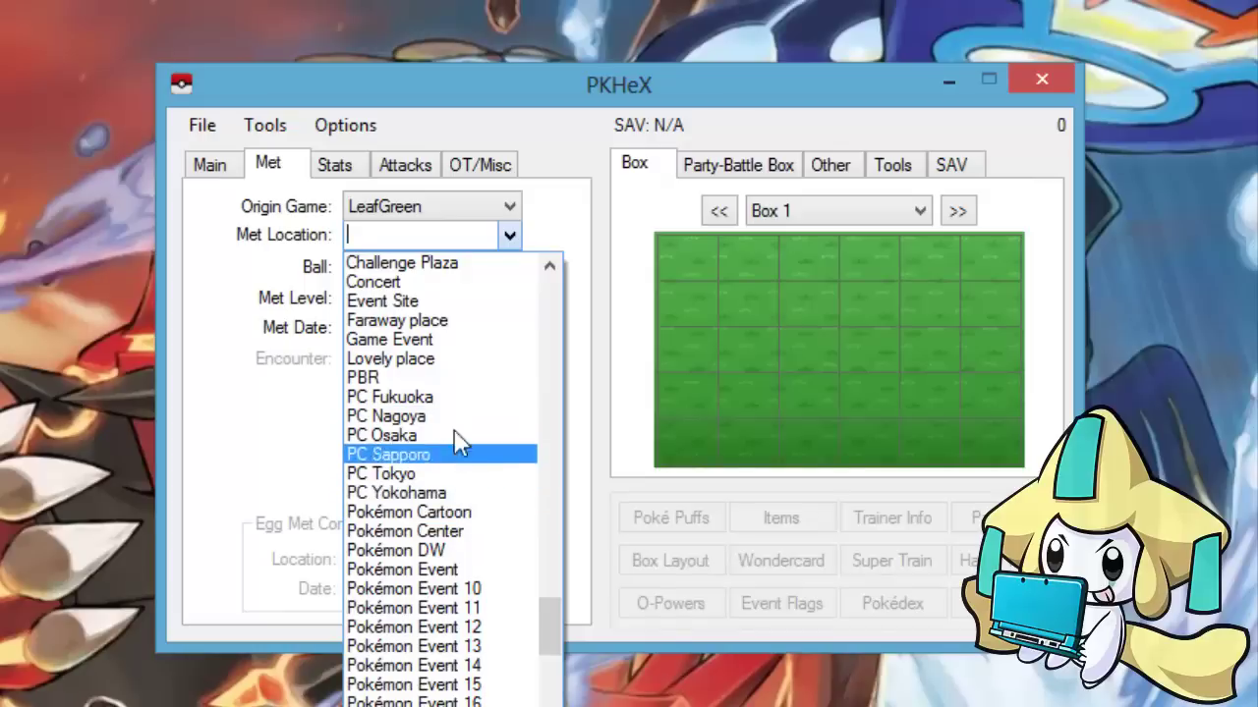
{"action": "scroll", "coordinate": [452, 472], "scroll_direction": "up", "scroll_amount": 1}
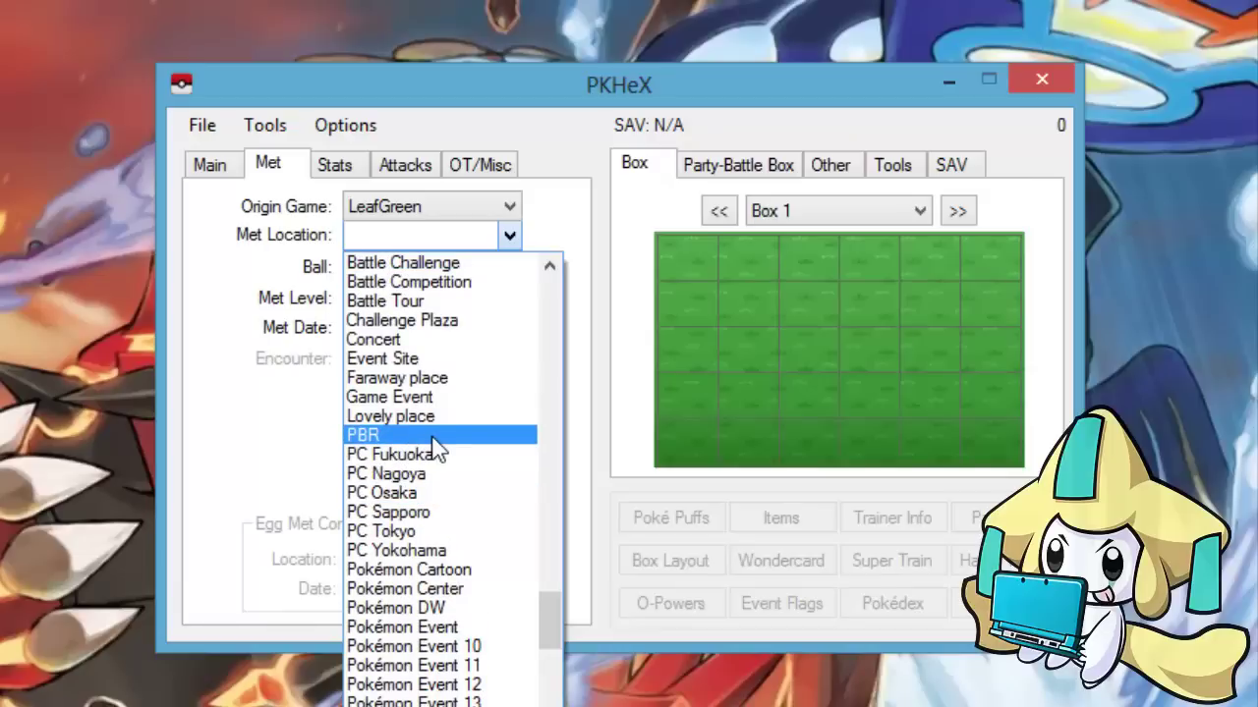
{"action": "scroll", "coordinate": [447, 437], "scroll_direction": "up", "scroll_amount": 1}
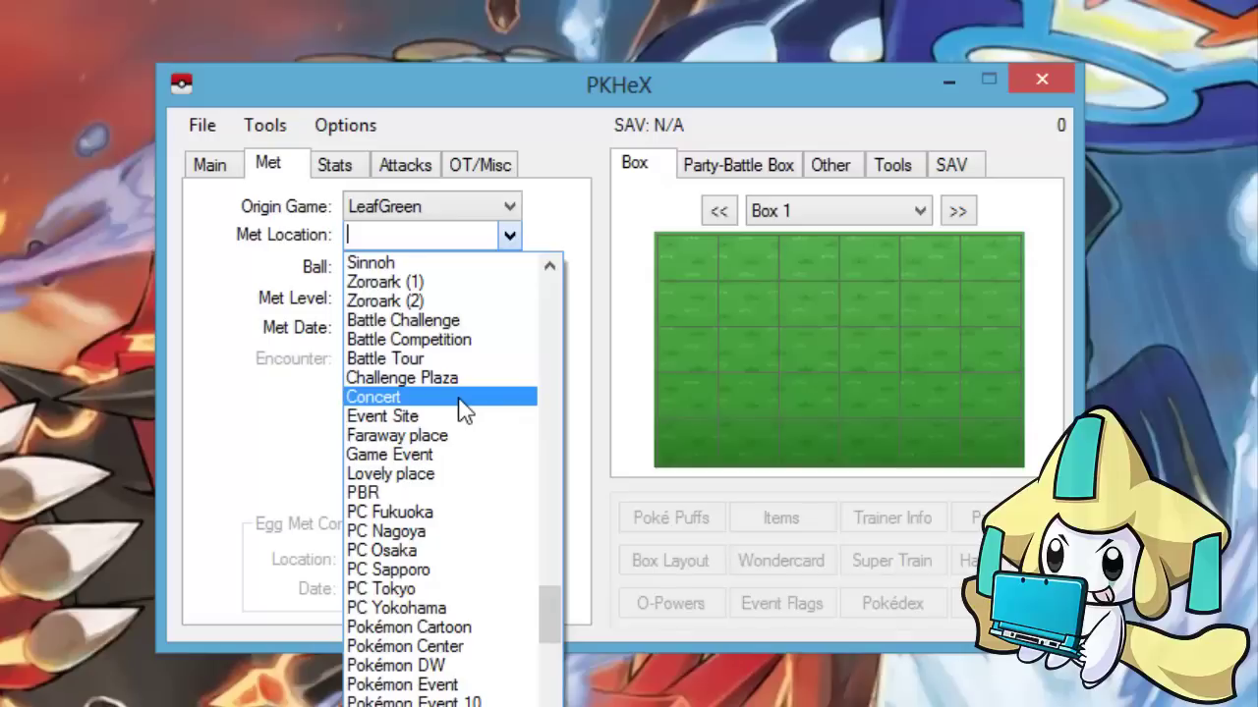
{"action": "scroll", "coordinate": [462, 411], "scroll_direction": "up", "scroll_amount": 2}
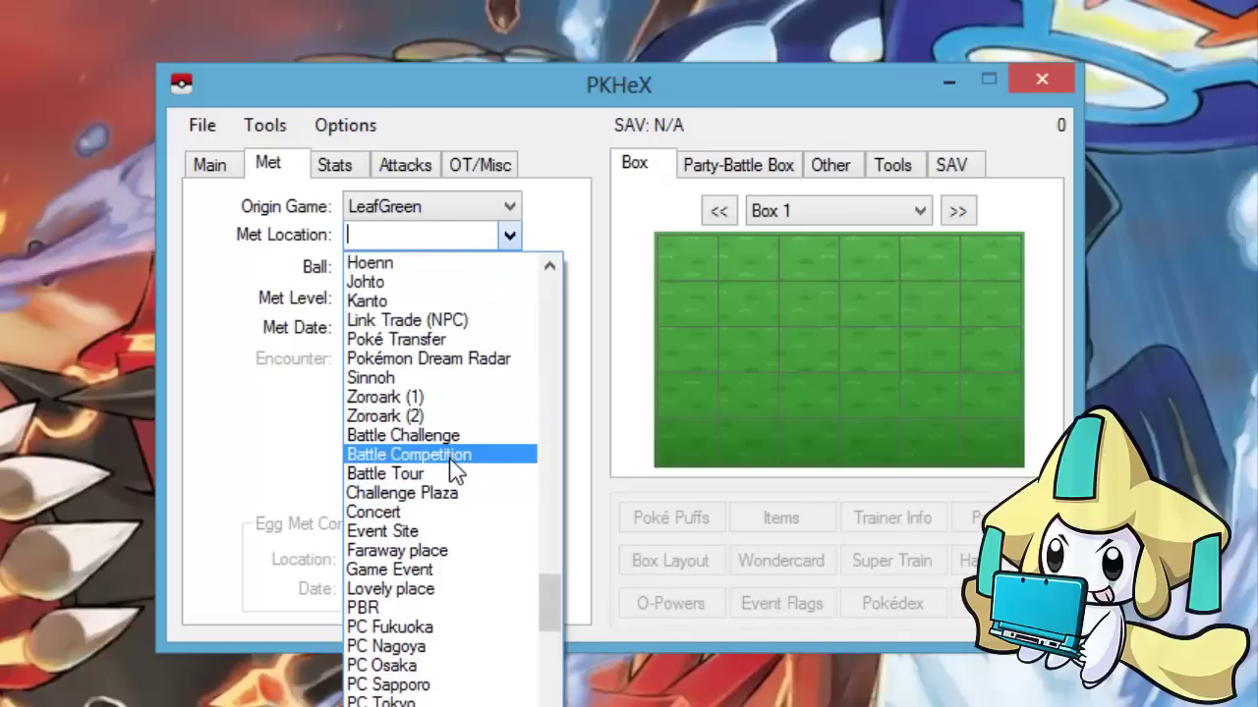
{"action": "scroll", "coordinate": [458, 464], "scroll_direction": "up", "scroll_amount": 1}
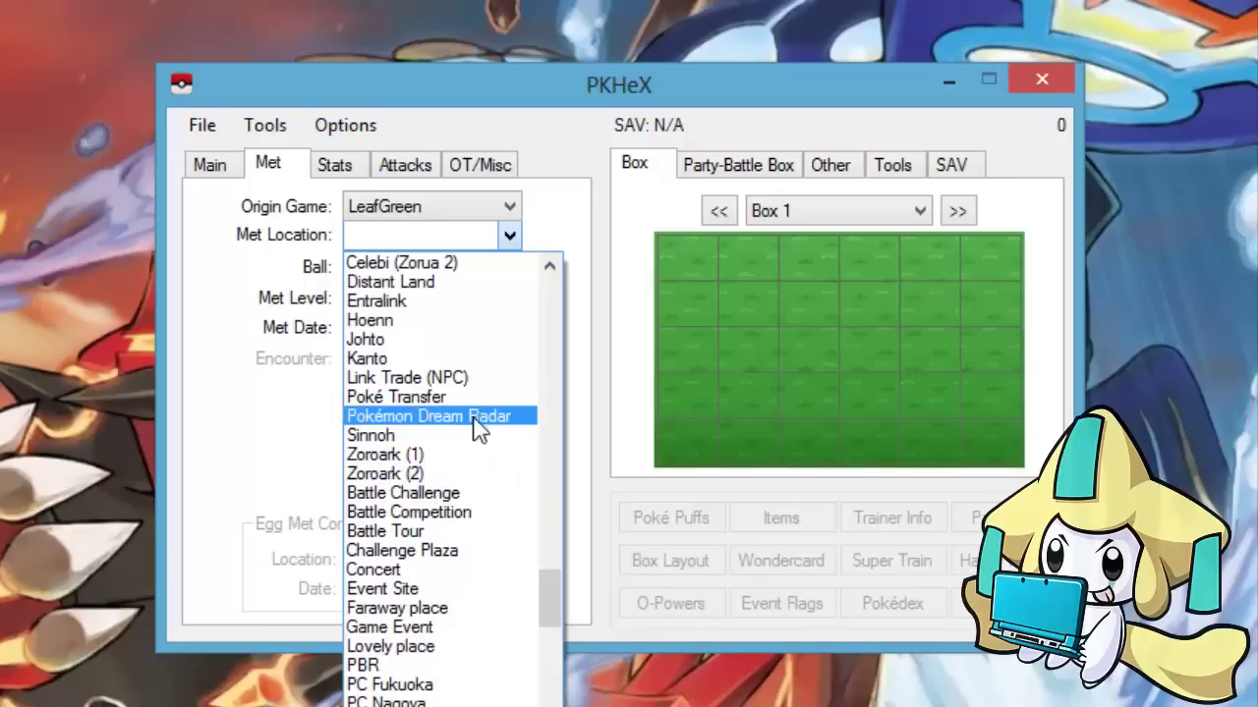
{"action": "scroll", "coordinate": [461, 452], "scroll_direction": "up", "scroll_amount": 1}
{"action": "scroll", "coordinate": [459, 469], "scroll_direction": "up", "scroll_amount": 2}
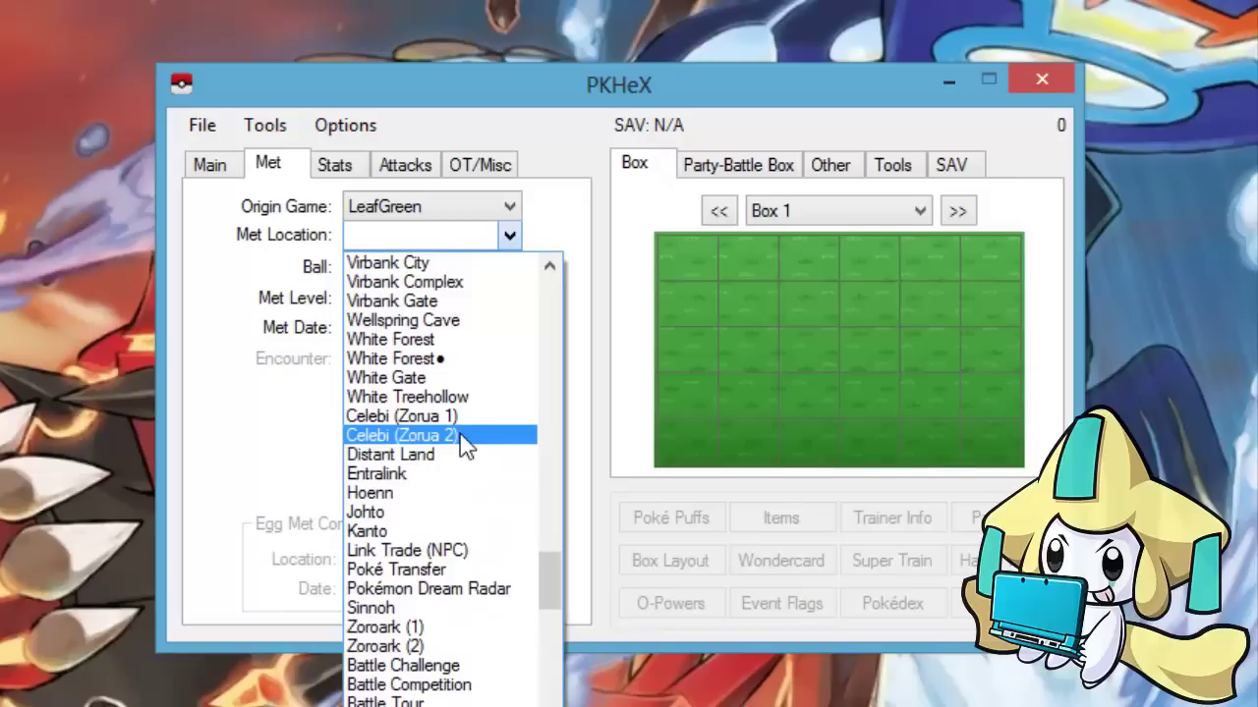
{"action": "scroll", "coordinate": [464, 452], "scroll_direction": "up", "scroll_amount": 1}
{"action": "scroll", "coordinate": [483, 467], "scroll_direction": "up", "scroll_amount": 4}
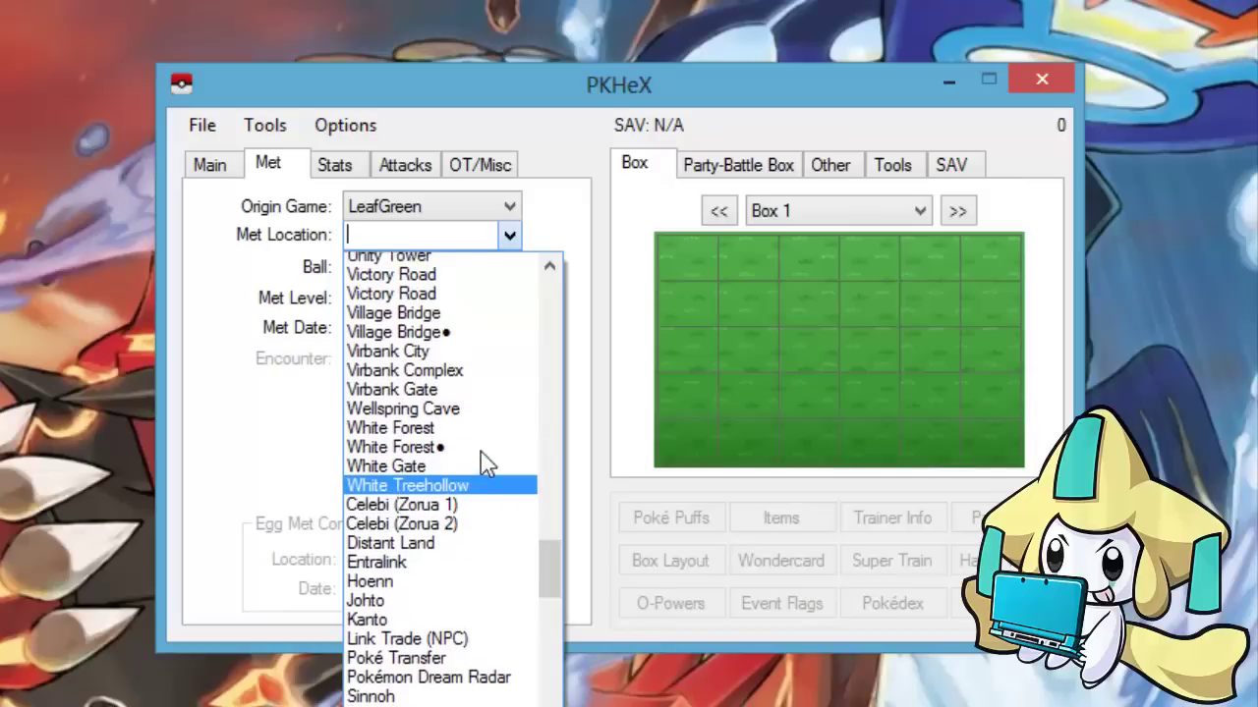
{"action": "left_click_drag", "start_coordinate": [550, 573], "coordinate": [567, 469]}
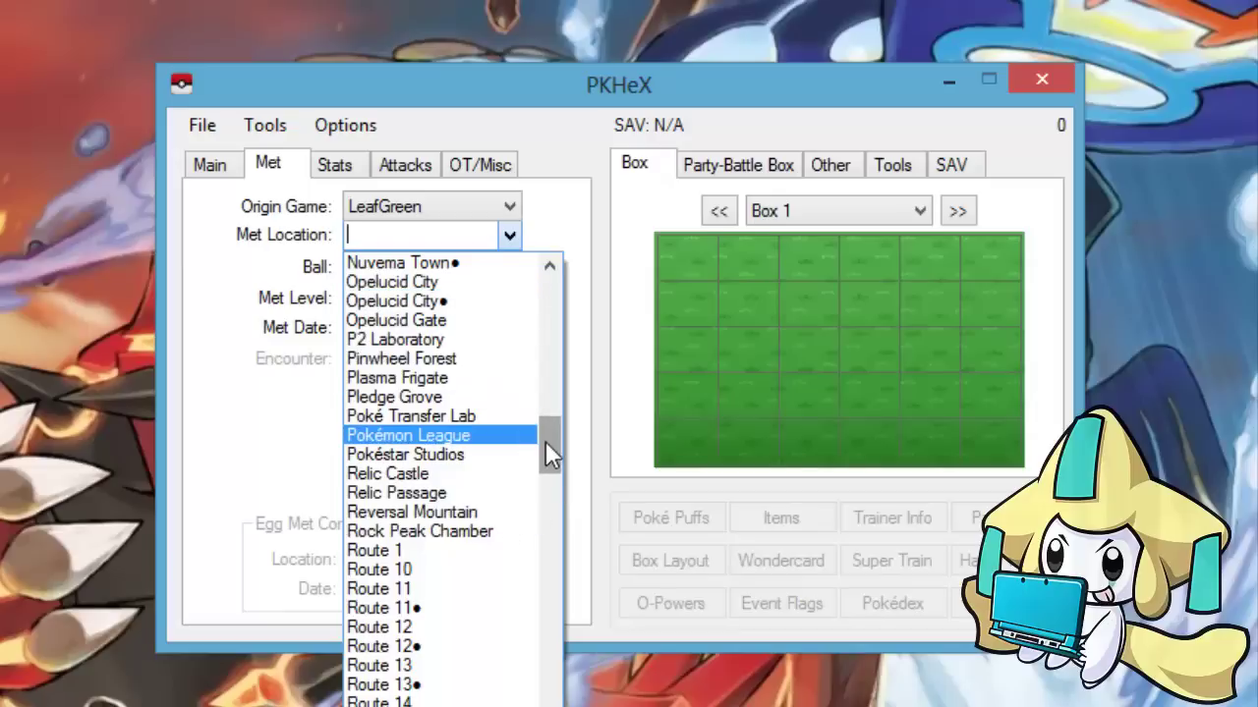
{"action": "left_click_drag", "start_coordinate": [546, 441], "coordinate": [544, 284]}
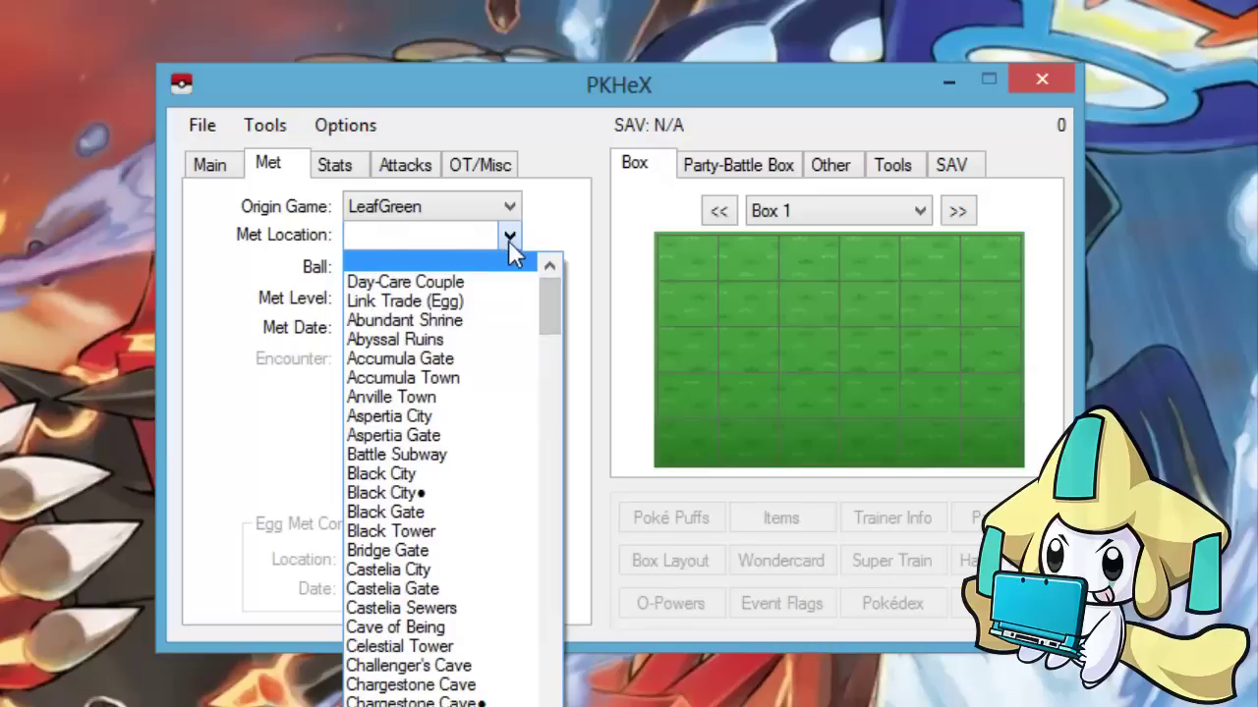
{"action": "scroll", "coordinate": [538, 442], "scroll_direction": "down", "scroll_amount": 4}
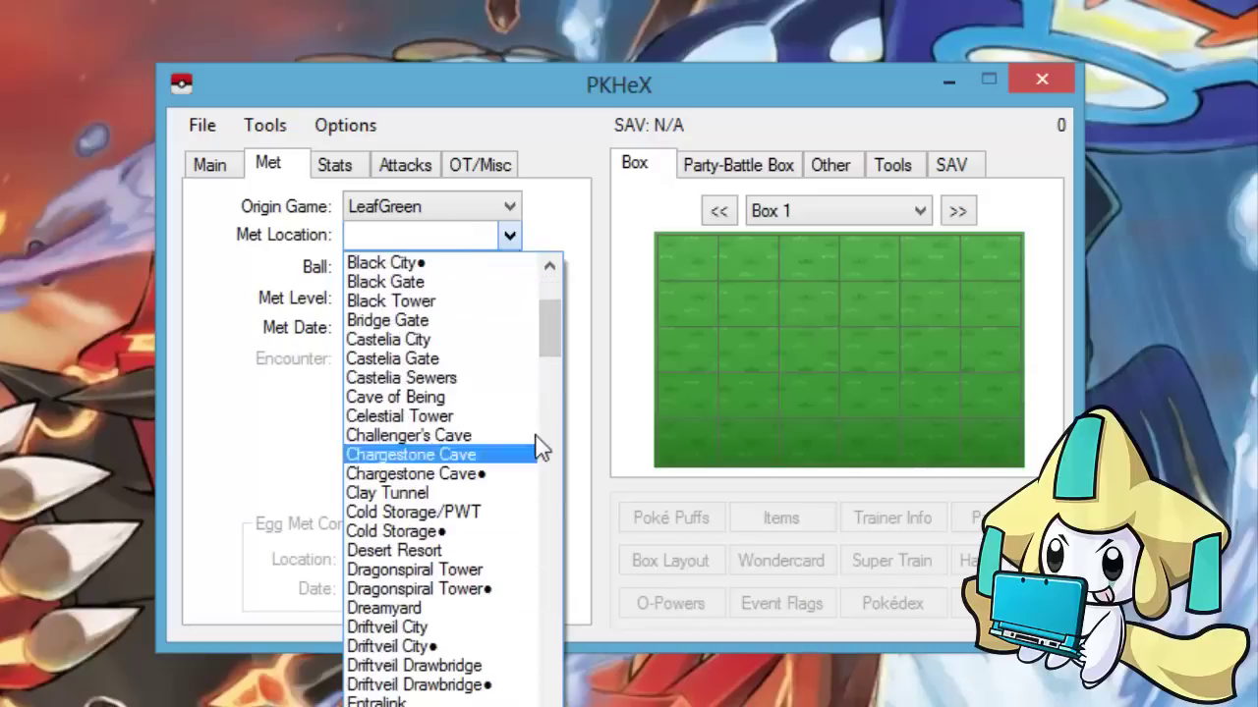
{"action": "left_click_drag", "start_coordinate": [552, 339], "coordinate": [561, 272]}
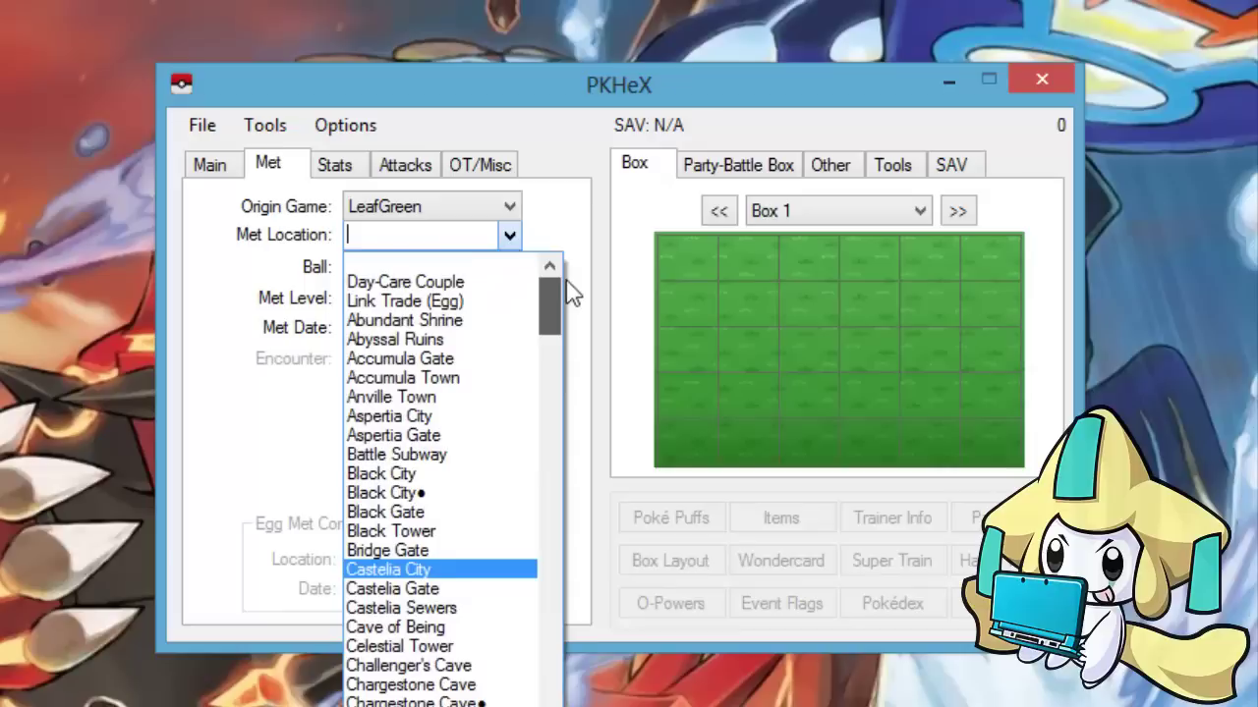
Change the origin game to Y and look through the met locations available for it
{"action": "left_click", "coordinate": [511, 211]}
{"action": "left_click", "coordinate": [510, 210]}
{"action": "scroll", "coordinate": [447, 258], "scroll_direction": "up", "scroll_amount": 1}
{"action": "left_click", "coordinate": [447, 257]}
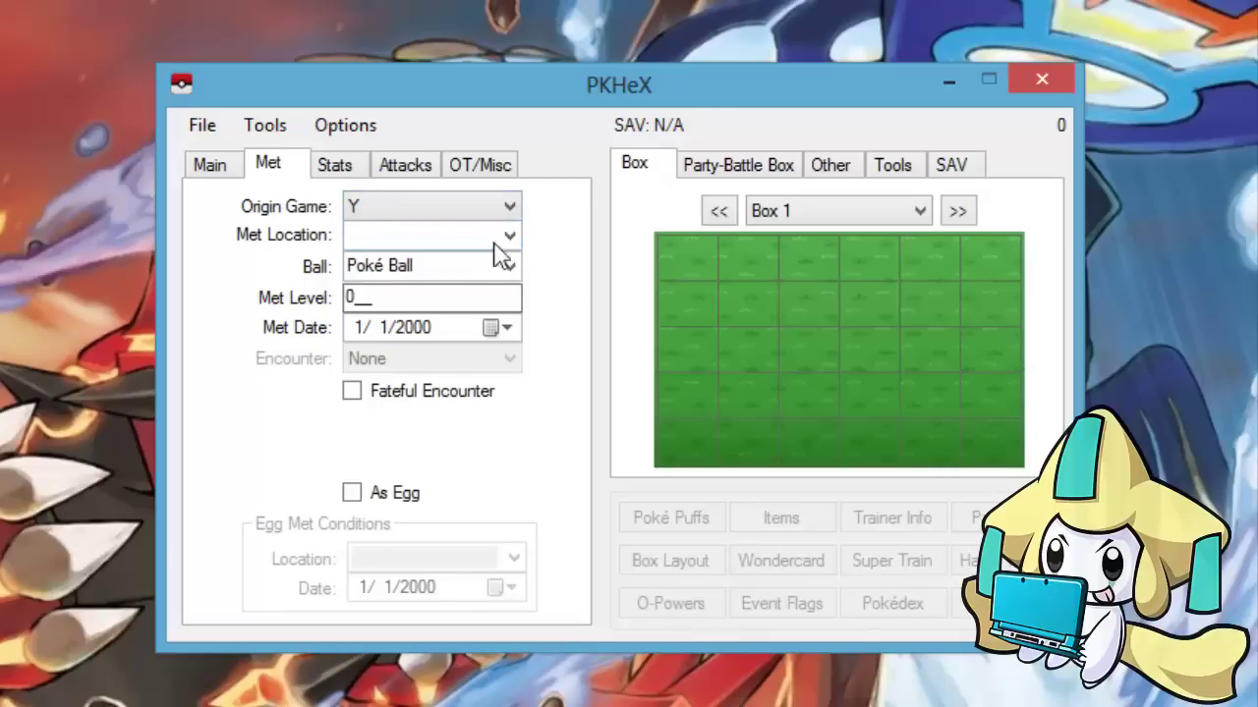
{"action": "left_click", "coordinate": [509, 235]}
{"action": "left_click_drag", "start_coordinate": [548, 324], "coordinate": [565, 706]}
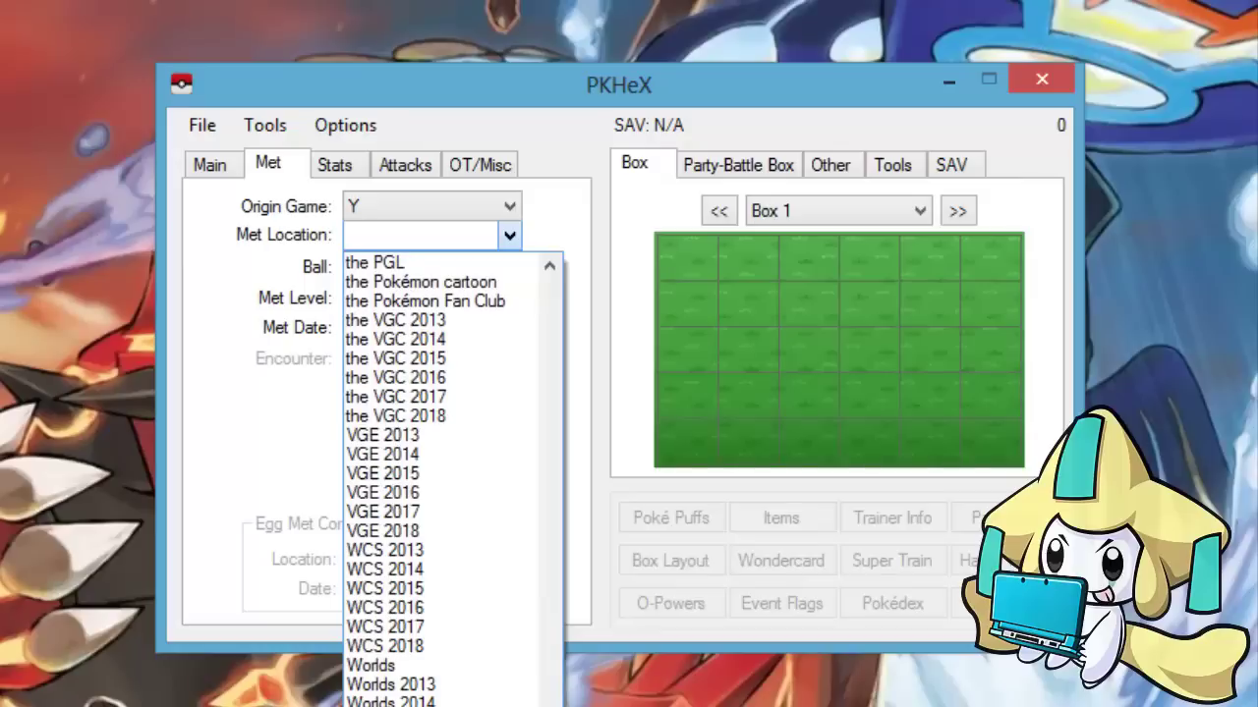
{"action": "left_click_drag", "start_coordinate": [565, 706], "coordinate": [549, 285]}
Set the origin game to Colosseum/XD and the met location to Abyssal Ruins
{"action": "left_click", "coordinate": [491, 205]}
{"action": "left_click", "coordinate": [491, 205]}
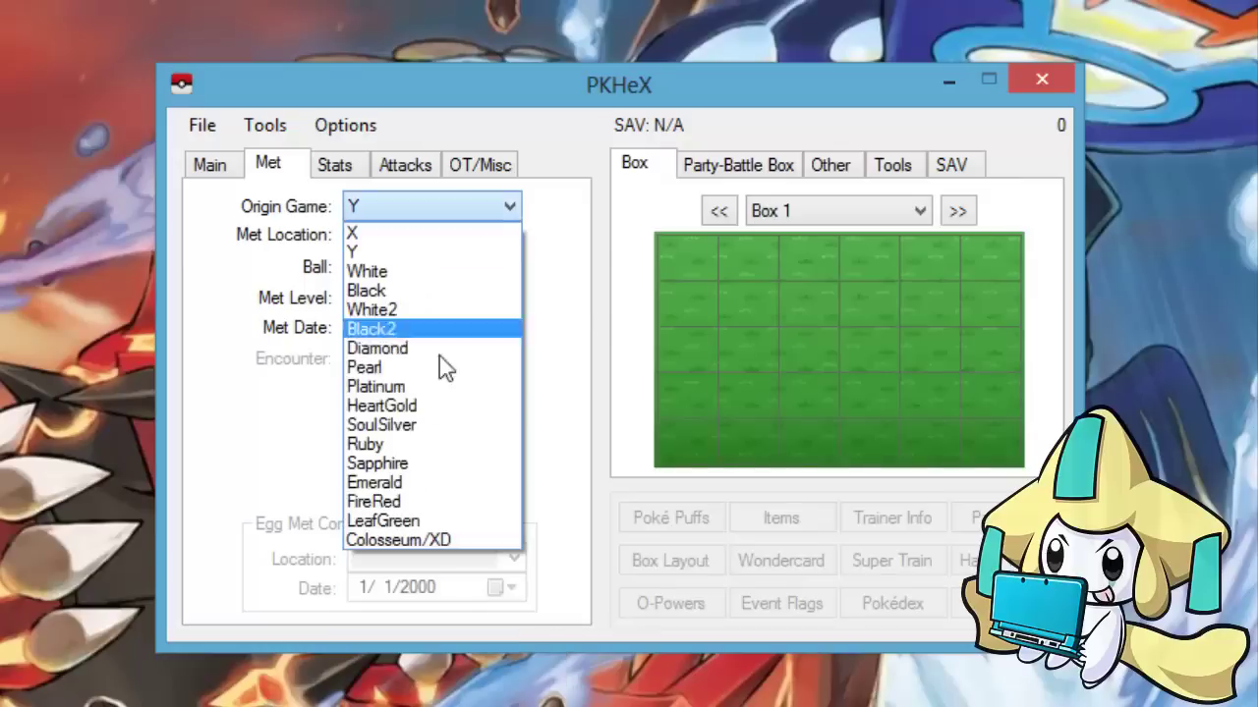
{"action": "left_click", "coordinate": [427, 540]}
{"action": "left_click", "coordinate": [508, 236]}
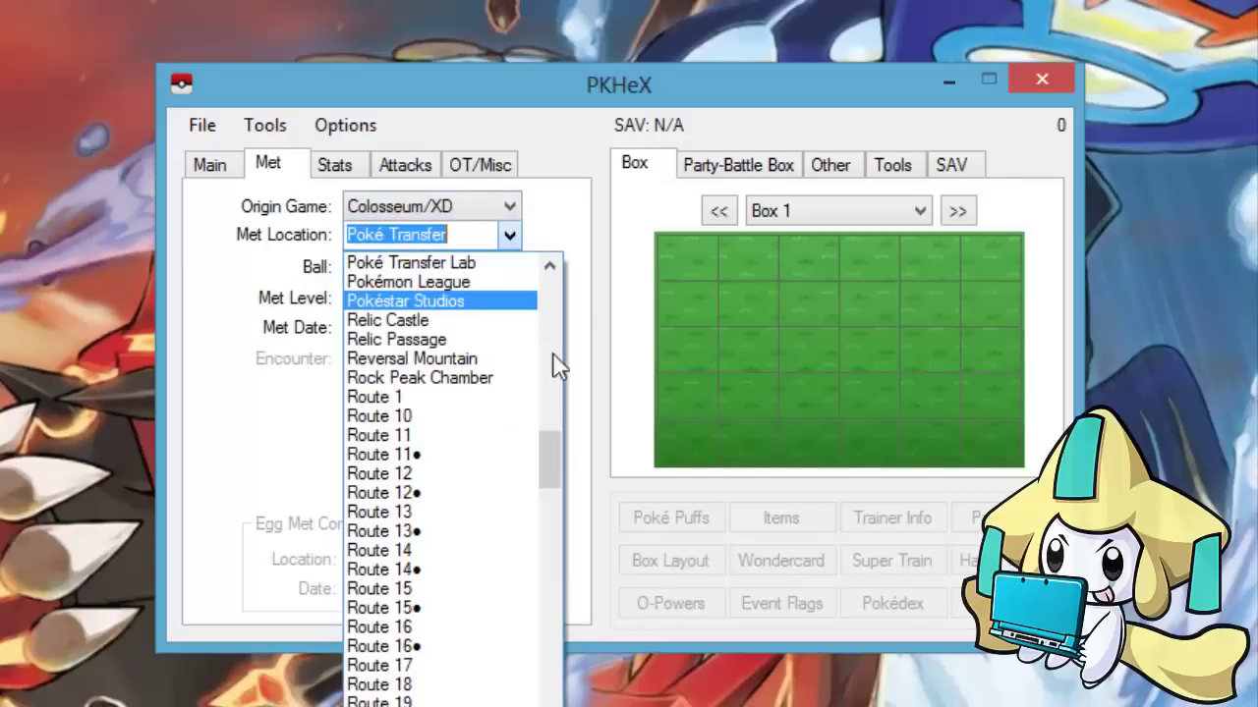
{"action": "left_click_drag", "start_coordinate": [538, 452], "coordinate": [551, 291]}
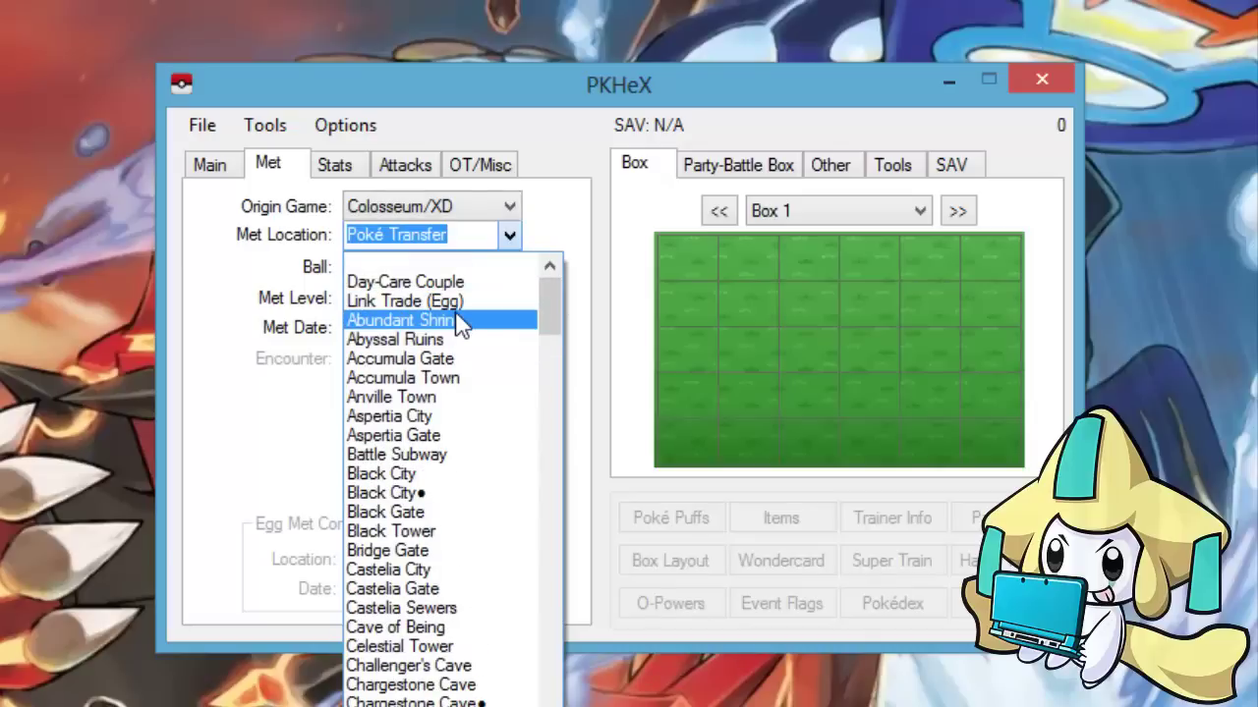
{"action": "left_click", "coordinate": [472, 339]}
Choose Dream Ball as the Pokémon's ball and set its met level to 301
{"action": "left_click", "coordinate": [509, 268]}
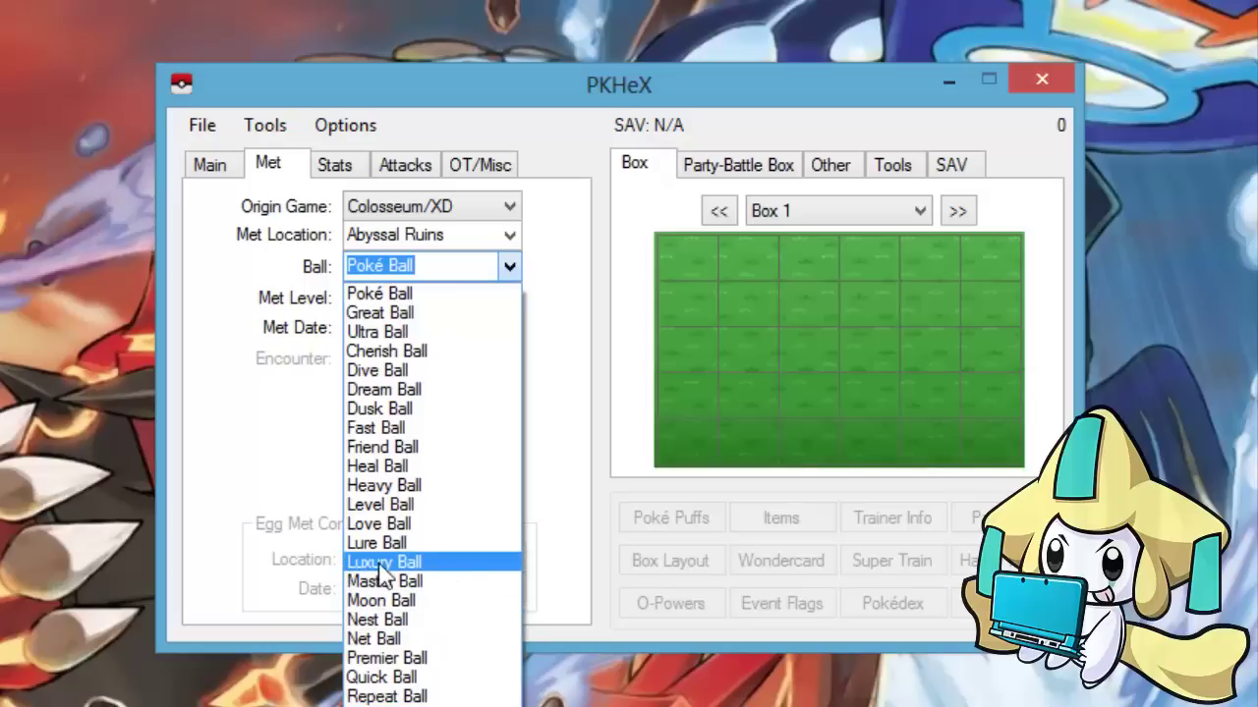
{"action": "left_click", "coordinate": [429, 391]}
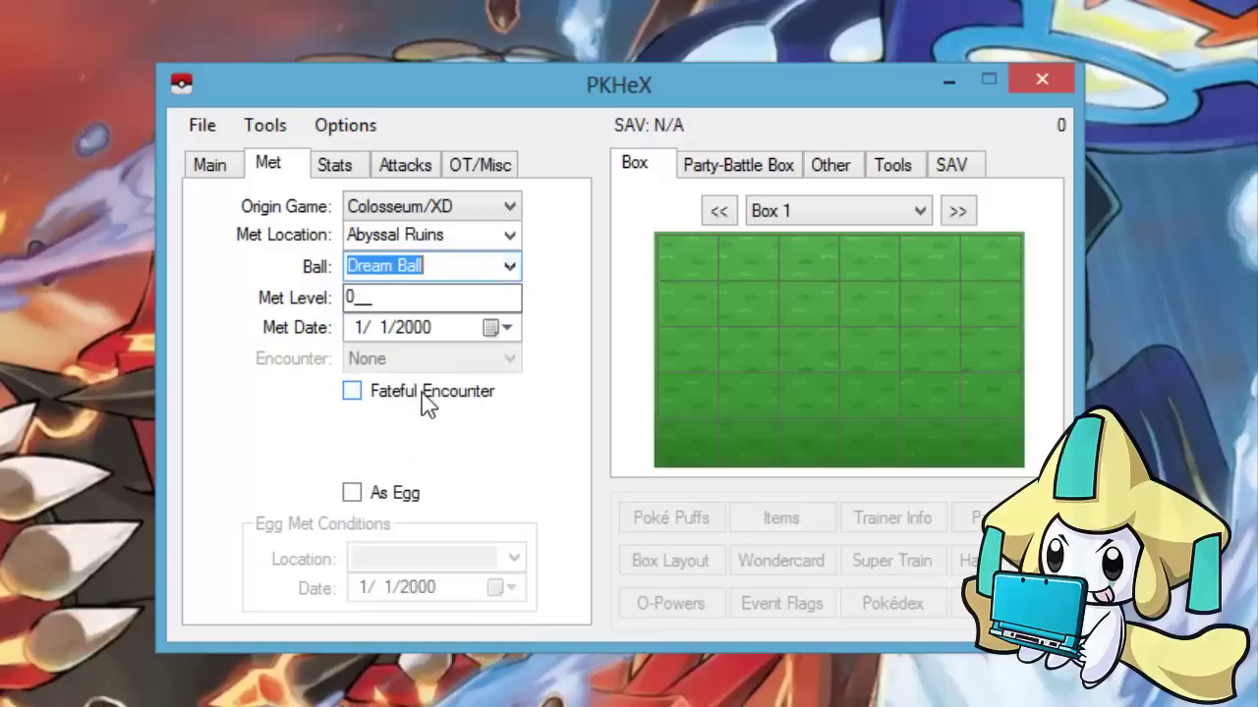
{"action": "left_click", "coordinate": [524, 302]}
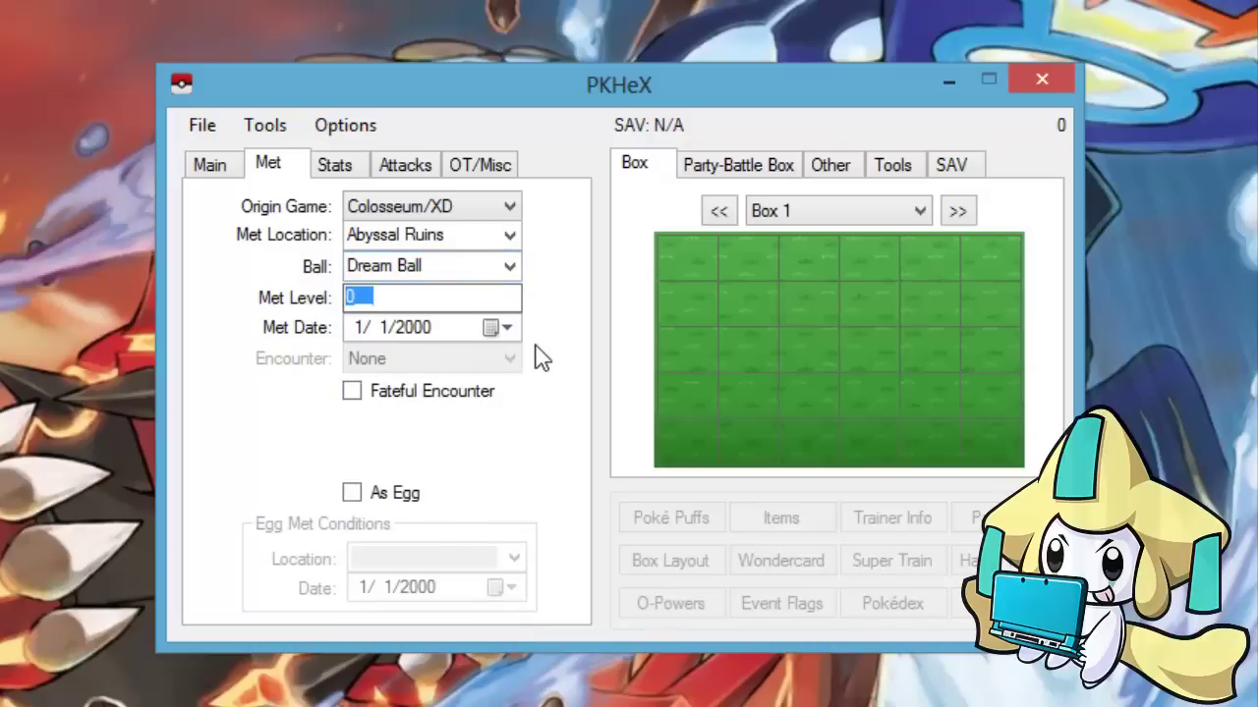
{"action": "type", "text": "101"}
{"action": "left_click", "coordinate": [454, 327]}
{"action": "left_click", "coordinate": [422, 297]}
{"action": "double_click", "coordinate": [435, 298]}
{"action": "type", "text": "301"}
{"action": "key", "text": "Tab"}
{"action": "left_click", "coordinate": [339, 167]}
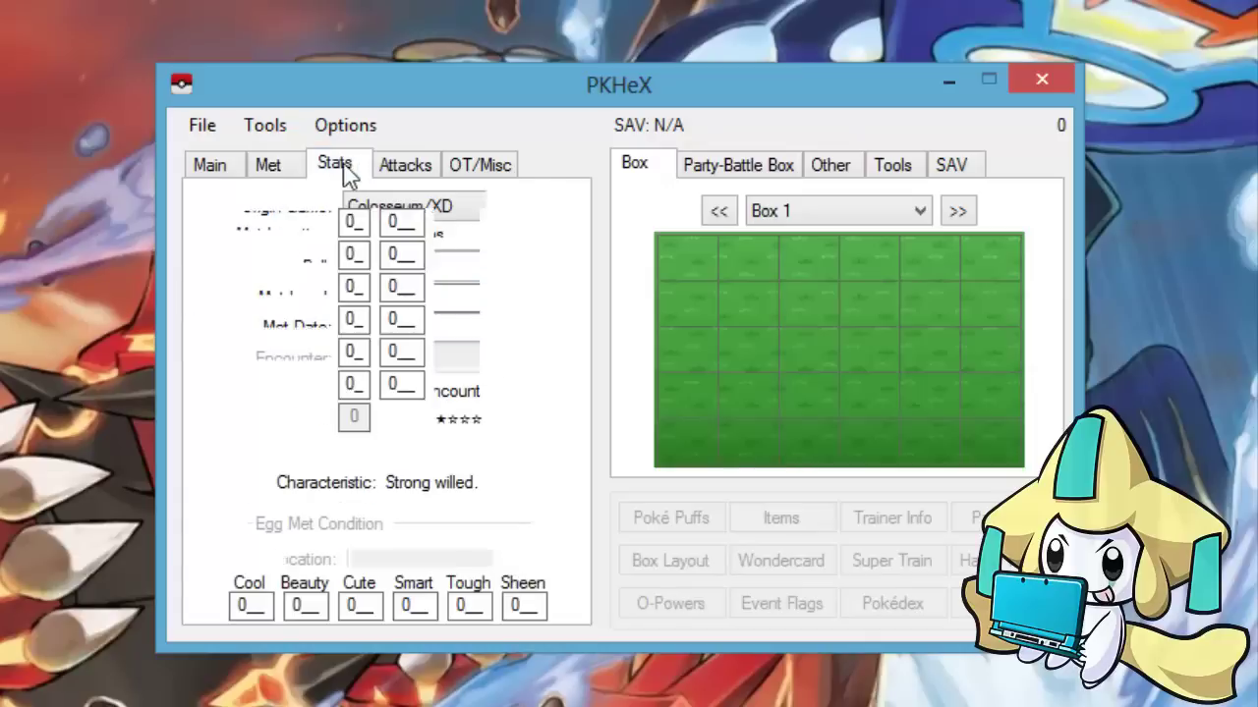
{"action": "left_click", "coordinate": [285, 172]}
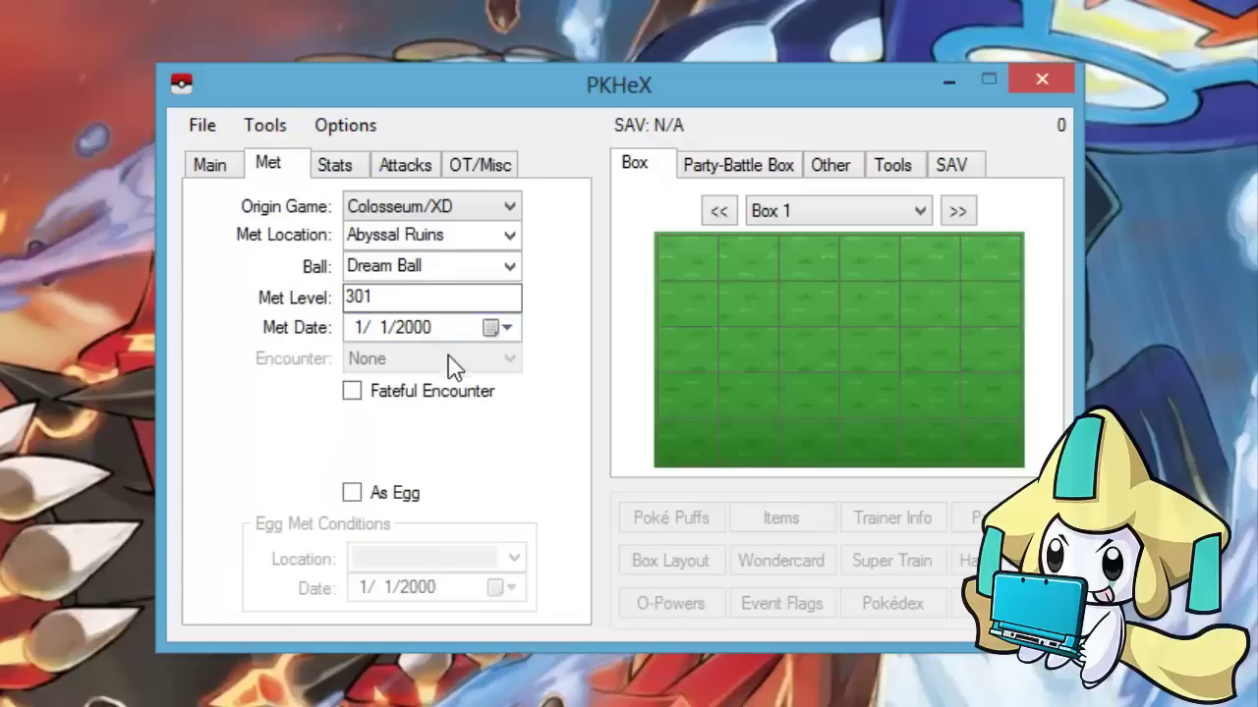
Set the met date to 12/31/2099 using the calendar
{"action": "left_click", "coordinate": [509, 331]}
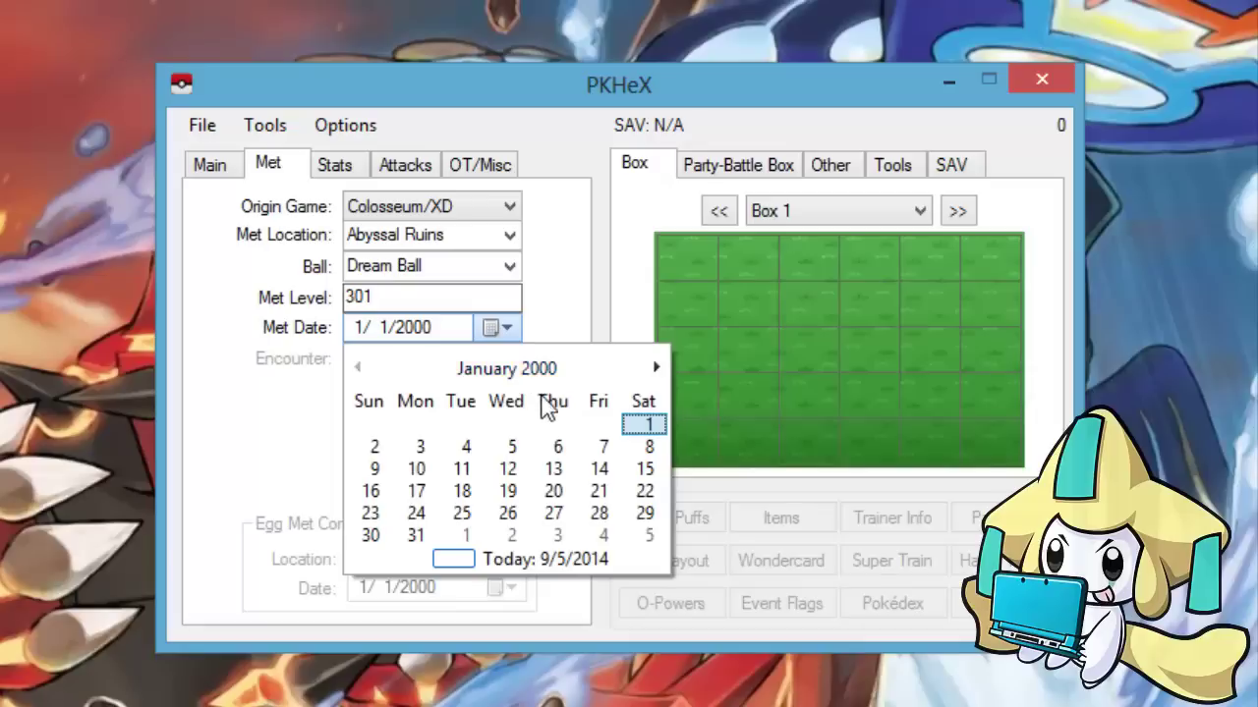
{"action": "left_click", "coordinate": [537, 370]}
{"action": "left_click", "coordinate": [517, 373]}
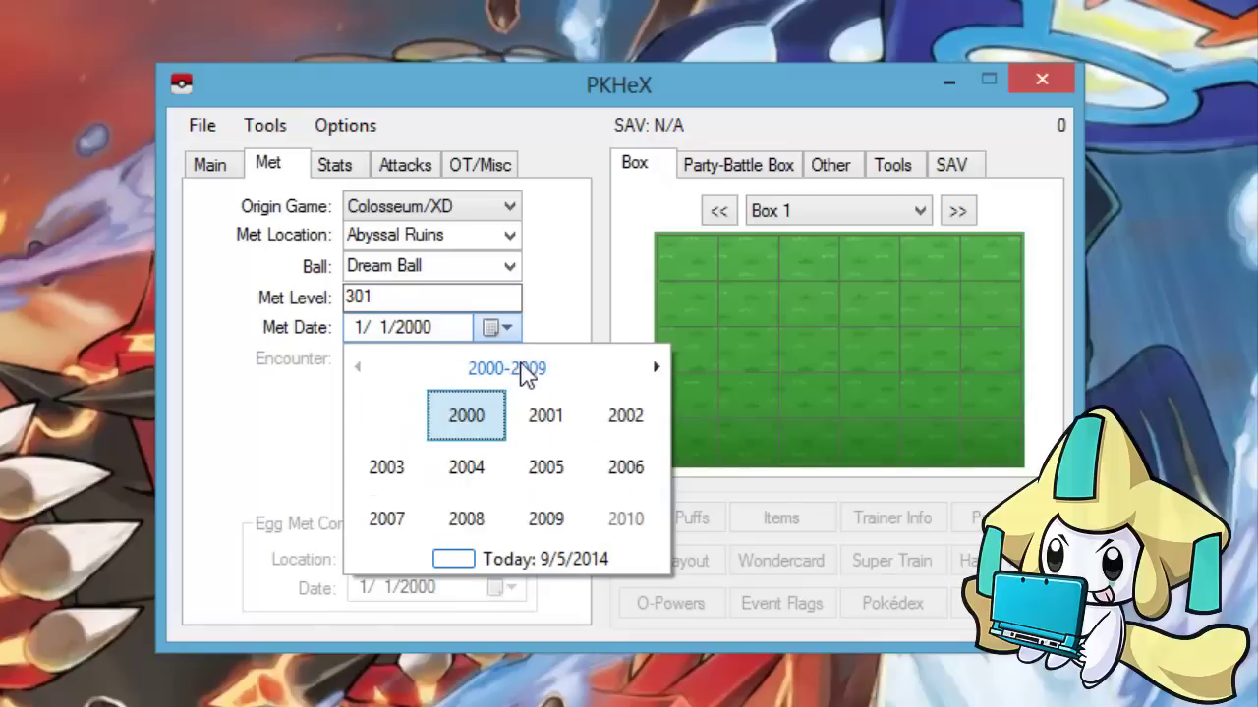
{"action": "left_click", "coordinate": [515, 373]}
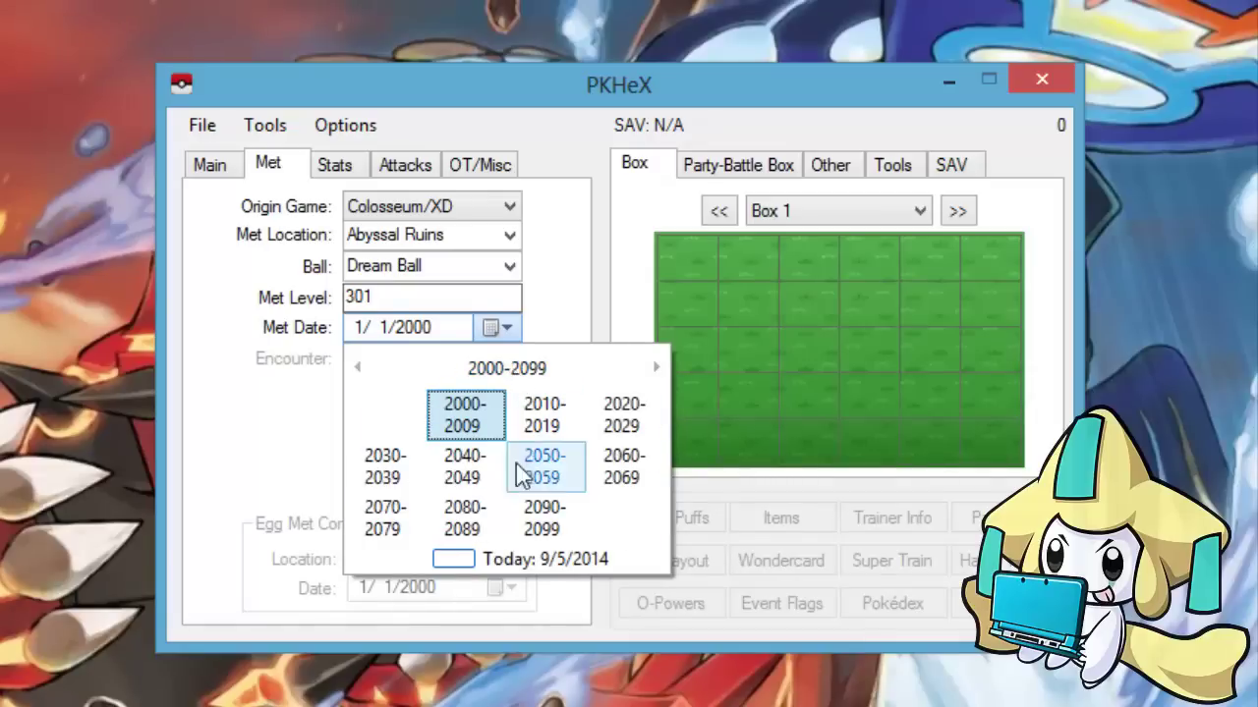
{"action": "left_click", "coordinate": [565, 524]}
{"action": "left_click", "coordinate": [548, 521]}
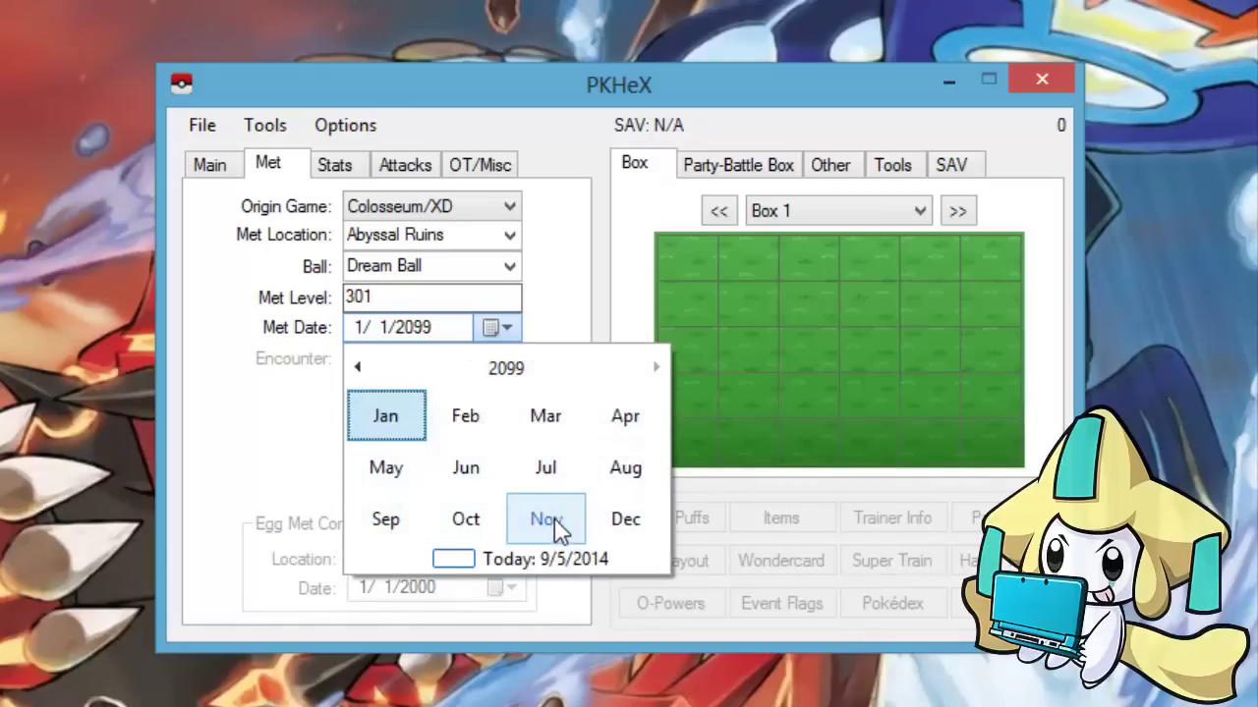
{"action": "left_click", "coordinate": [610, 521]}
{"action": "left_click", "coordinate": [553, 515]}
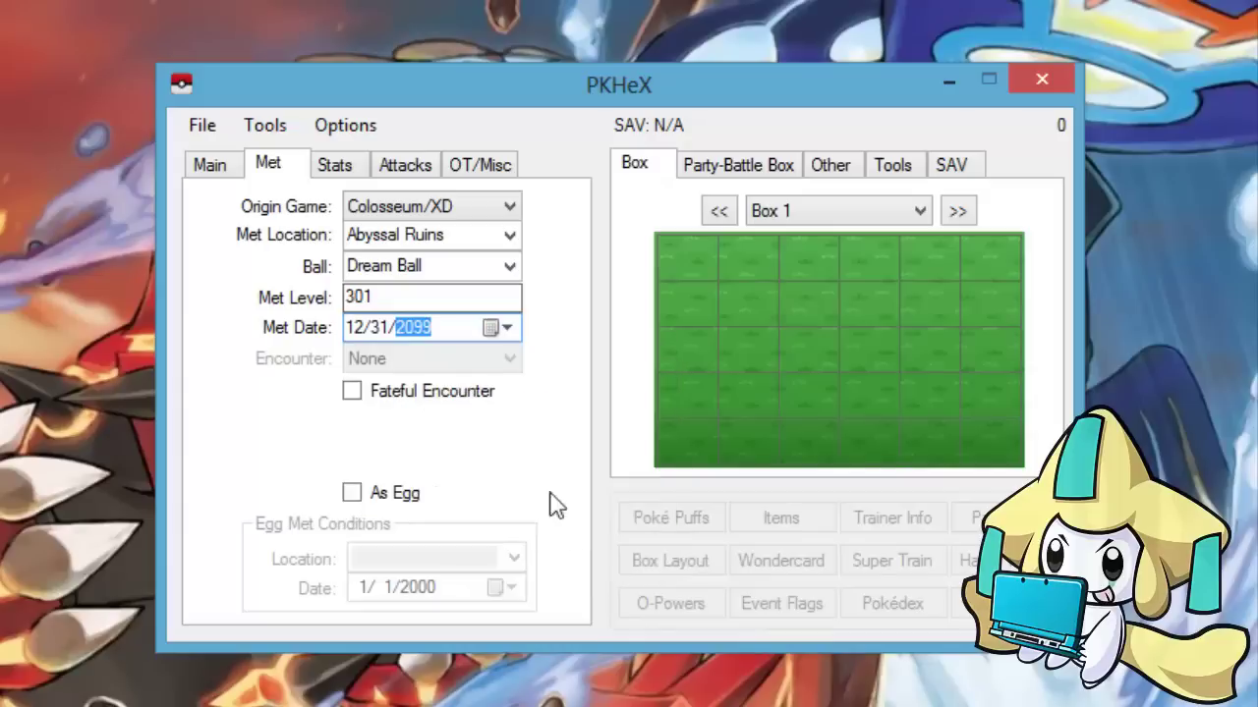
{"action": "left_click", "coordinate": [386, 329]}
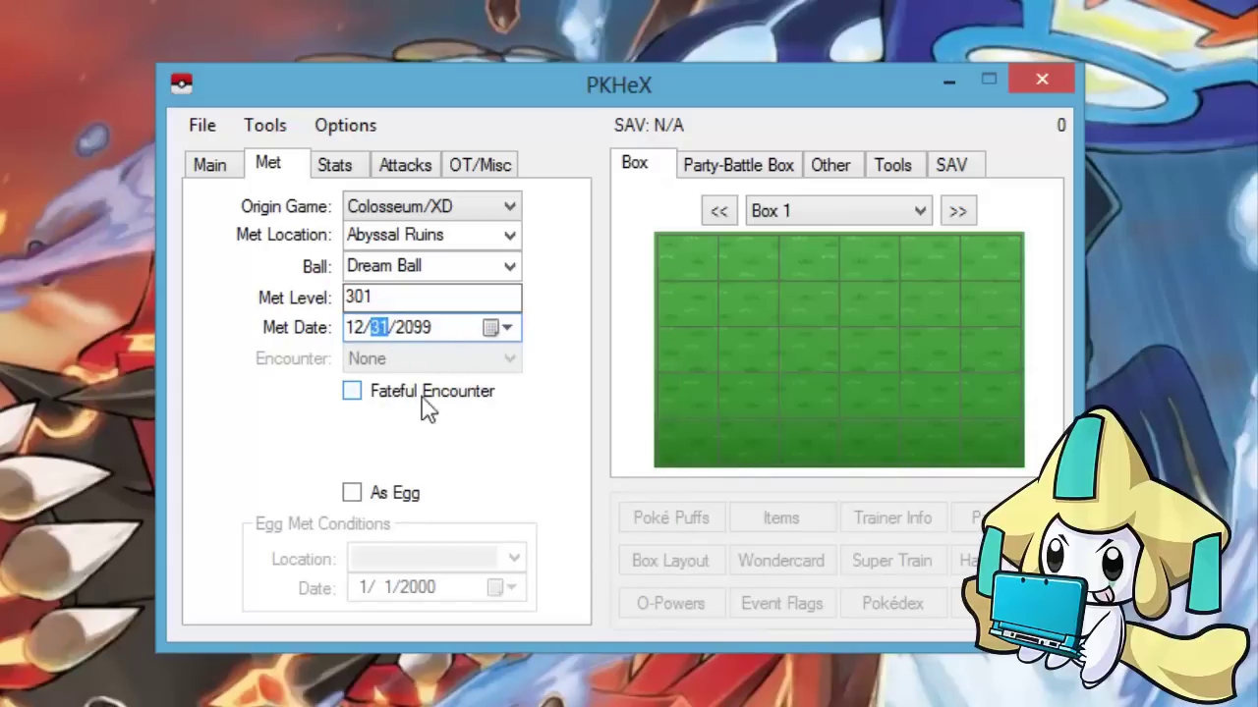
Look over the egg met conditions with As Egg enabled, disable As Egg again, and mark the Pokémon as a Fateful Encounter
{"action": "left_click", "coordinate": [421, 398]}
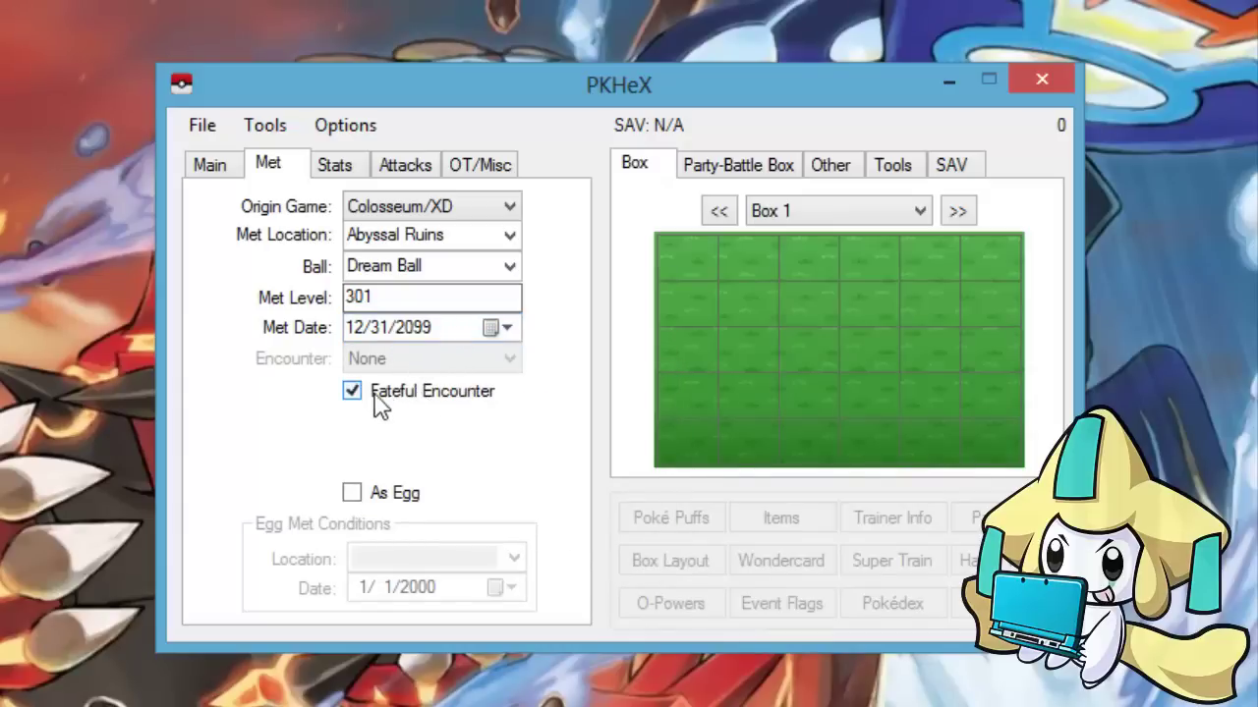
{"action": "left_click", "coordinate": [362, 396]}
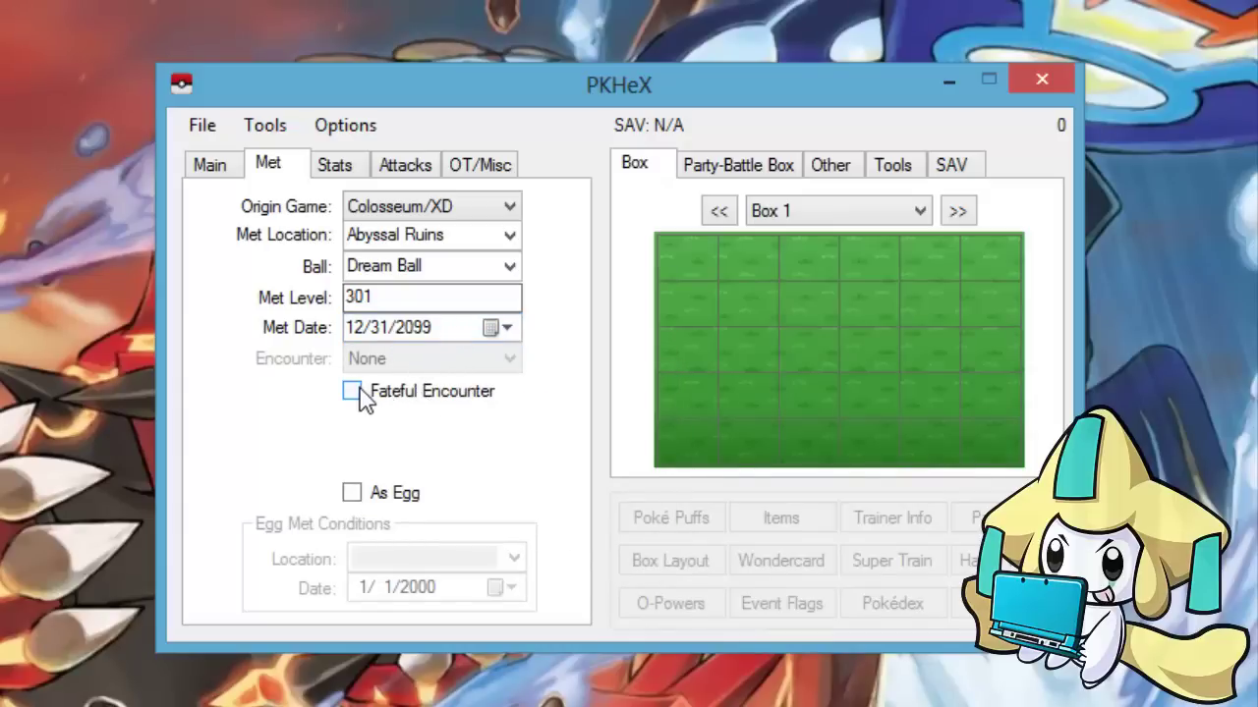
{"action": "left_click", "coordinate": [351, 492]}
{"action": "left_click", "coordinate": [511, 556]}
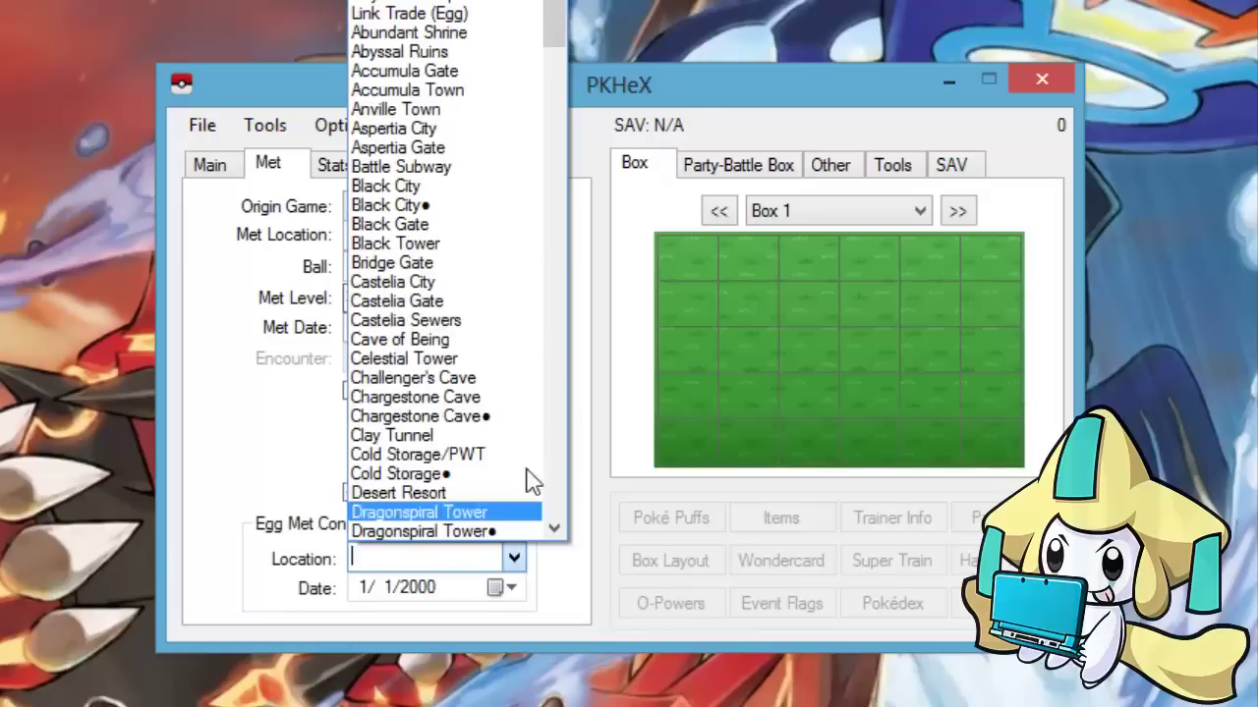
{"action": "left_click", "coordinate": [513, 556]}
{"action": "left_click", "coordinate": [511, 588]}
{"action": "left_click", "coordinate": [511, 590]}
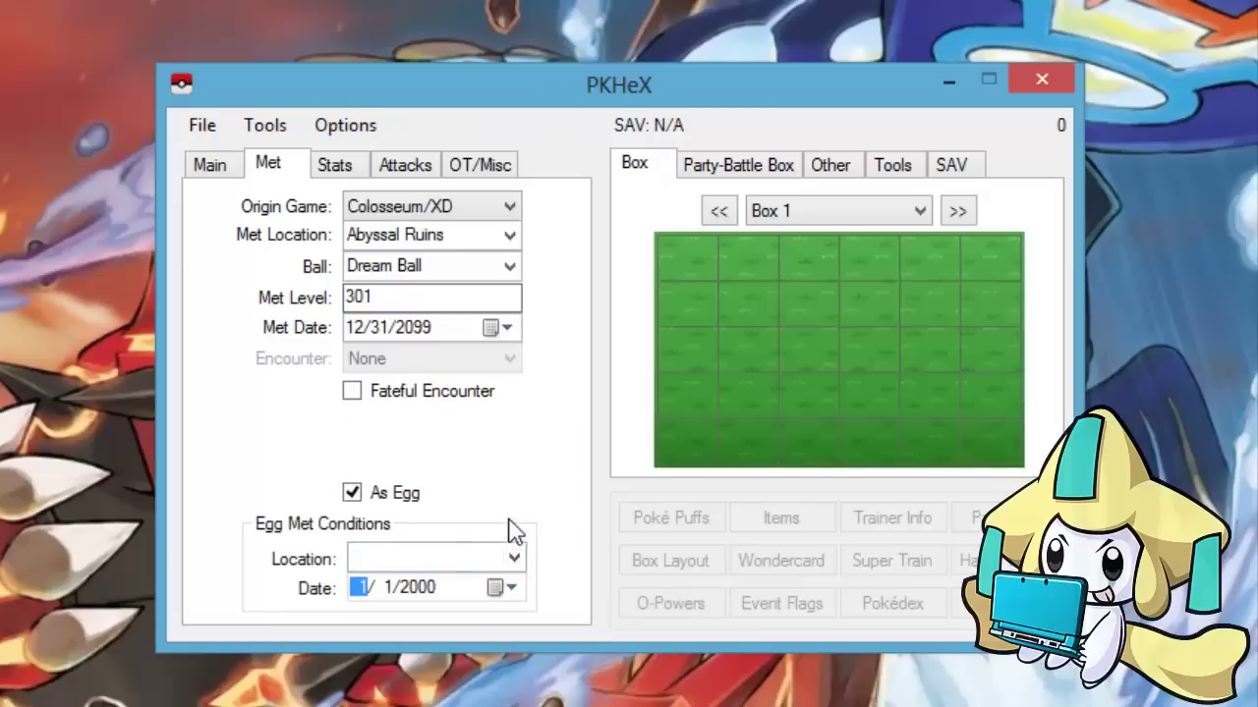
{"action": "left_click", "coordinate": [352, 492]}
{"action": "left_click", "coordinate": [352, 391]}
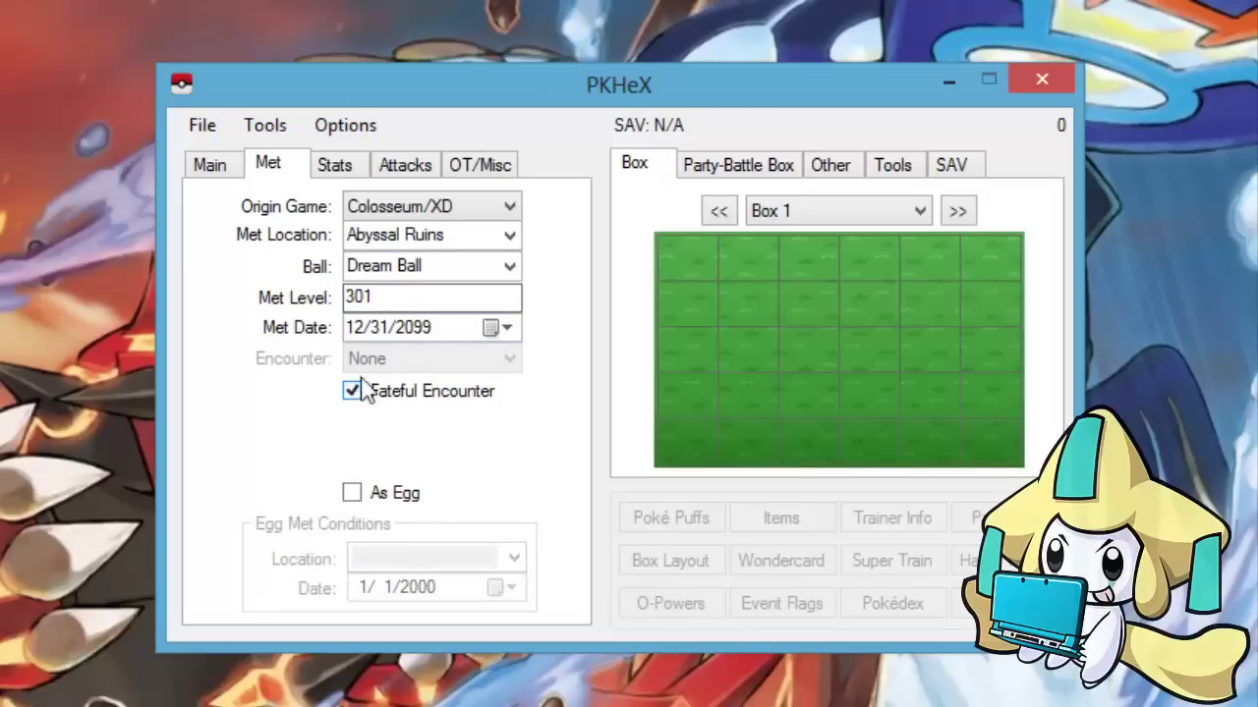
Give the Pokémon trial EVs of 252 in HP, 252 in Attack and 6 in Defense
{"action": "left_click", "coordinate": [344, 167]}
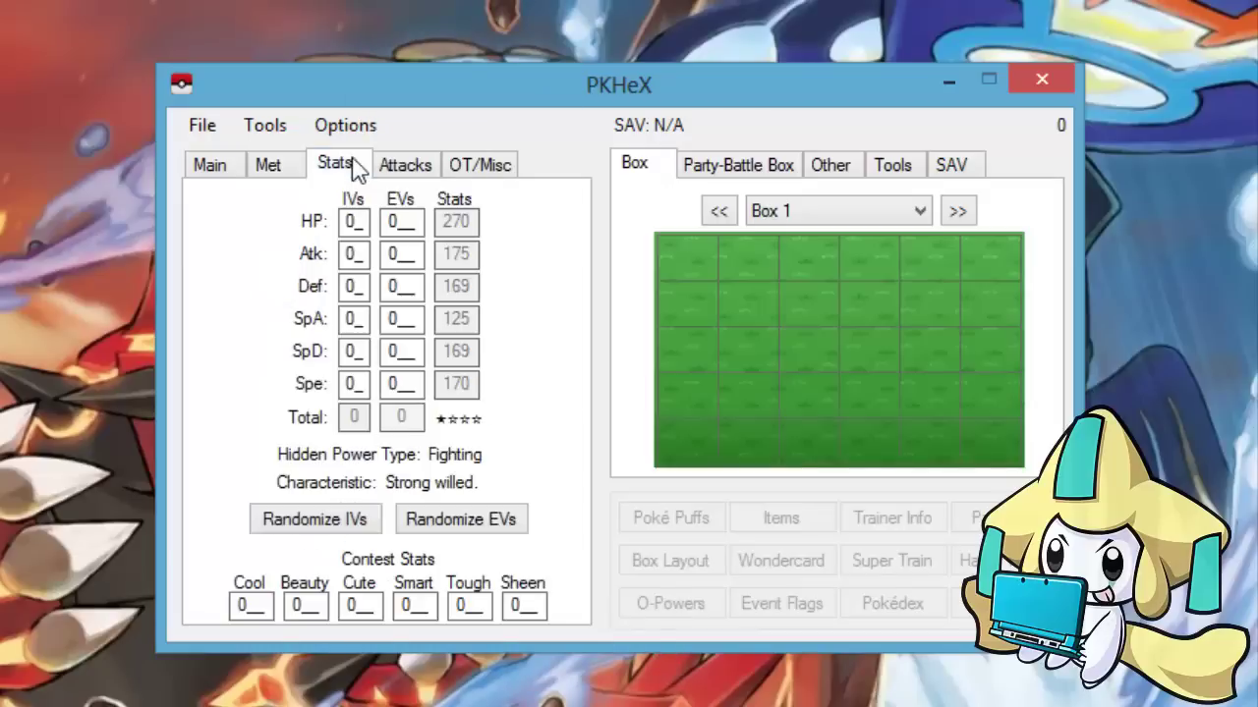
{"action": "left_click", "coordinate": [362, 221]}
{"action": "key", "text": "Tab"}
{"action": "type", "text": "252"}
{"action": "key", "text": "Tab"}
{"action": "type", "text": "252"}
{"action": "key", "text": "Tab"}
{"action": "type", "text": "252"}
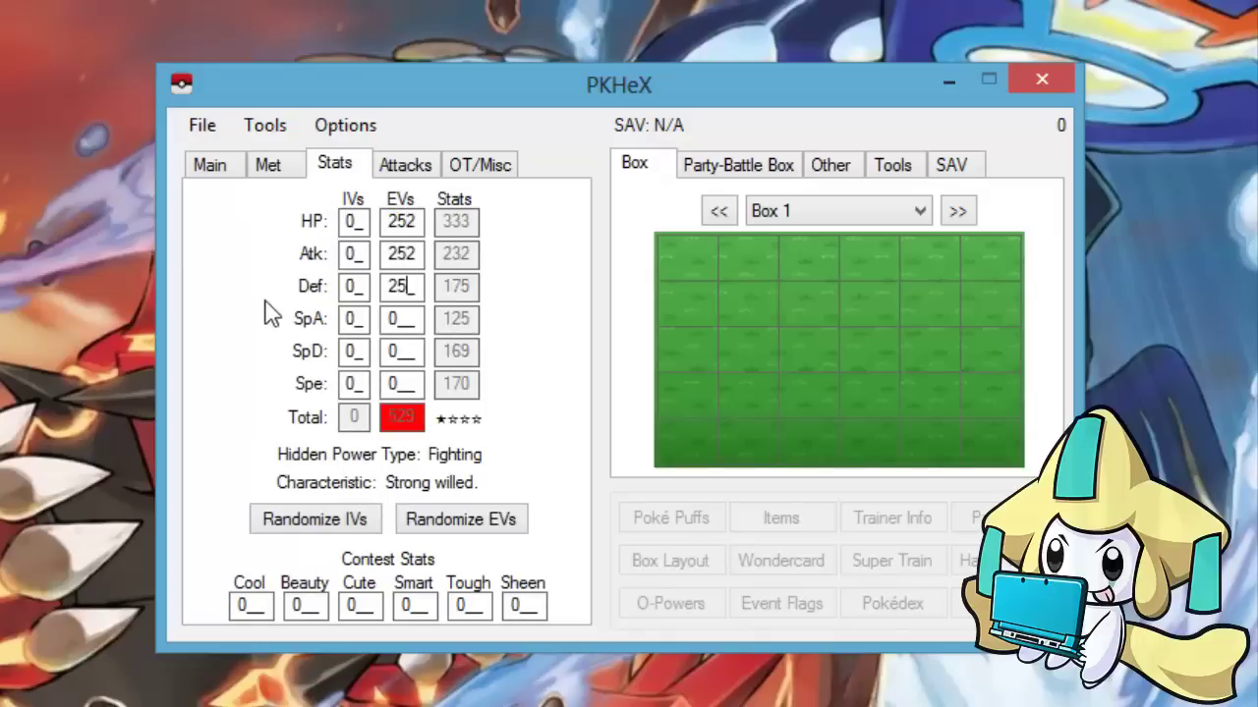
{"action": "double_click", "coordinate": [420, 290]}
{"action": "type", "text": "6"}
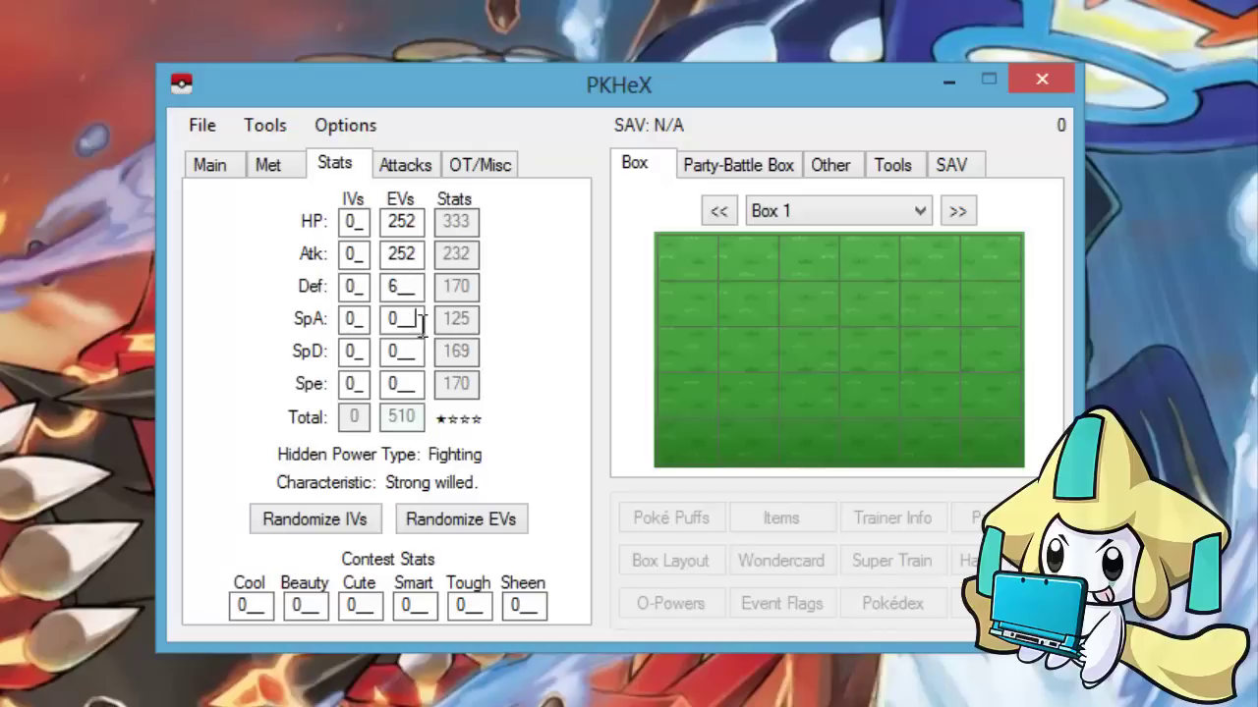
Reset the Defense, Attack and HP EVs to 0
{"action": "double_click", "coordinate": [418, 288]}
{"action": "type", "text": "0"}
{"action": "key", "text": "Delete"}
{"action": "double_click", "coordinate": [401, 254]}
{"action": "type", "text": "0"}
{"action": "double_click", "coordinate": [403, 221]}
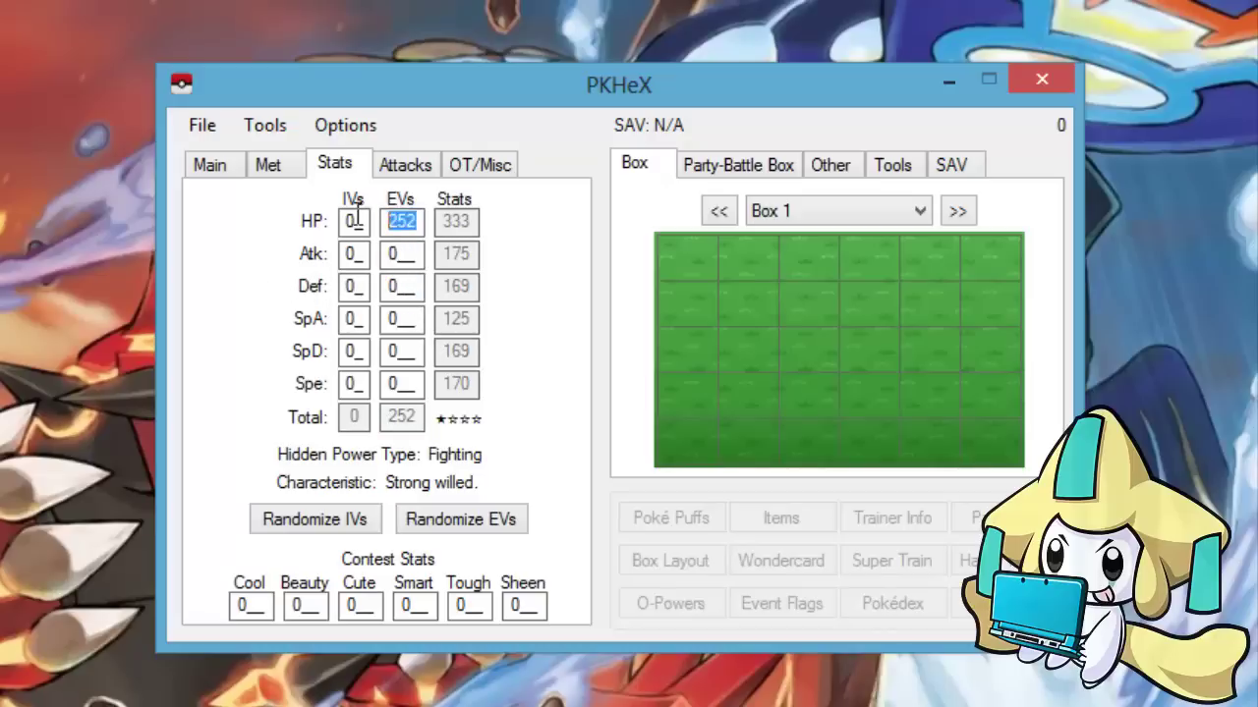
{"action": "type", "text": "0"}
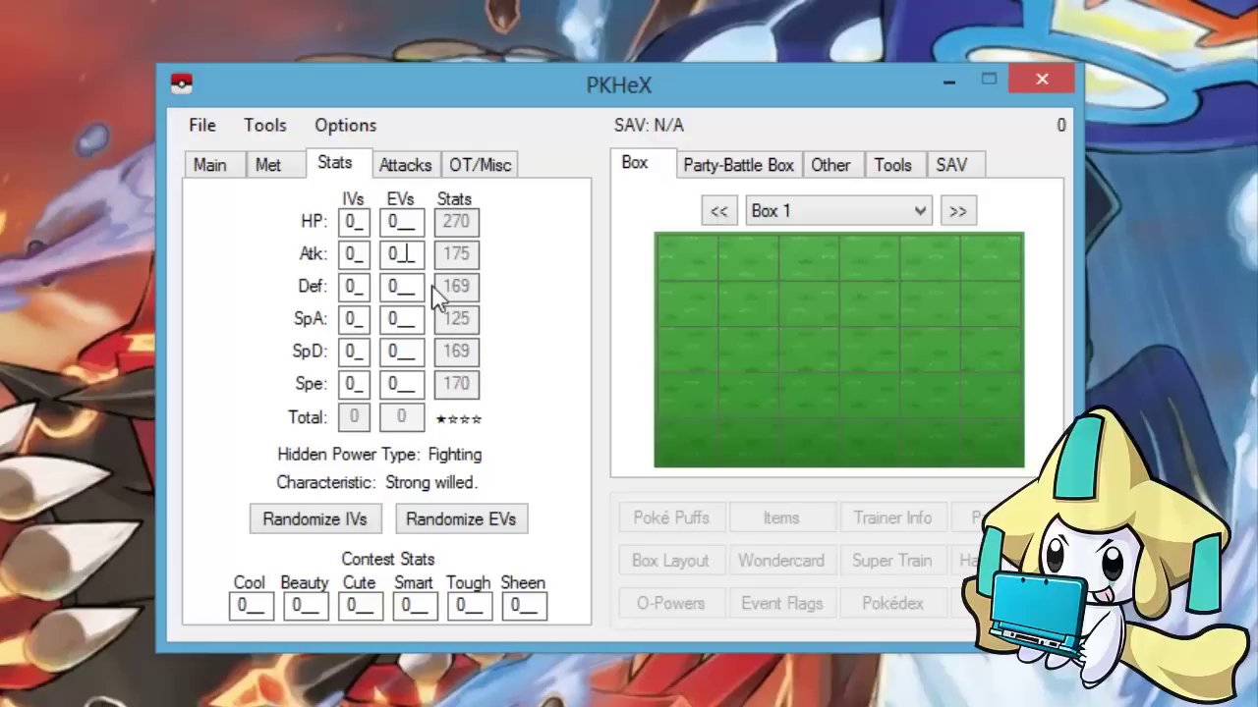
Set the HP IV to 31, then try randomizing all IVs and EVs several times
{"action": "left_click", "coordinate": [355, 222]}
{"action": "type", "text": "31"}
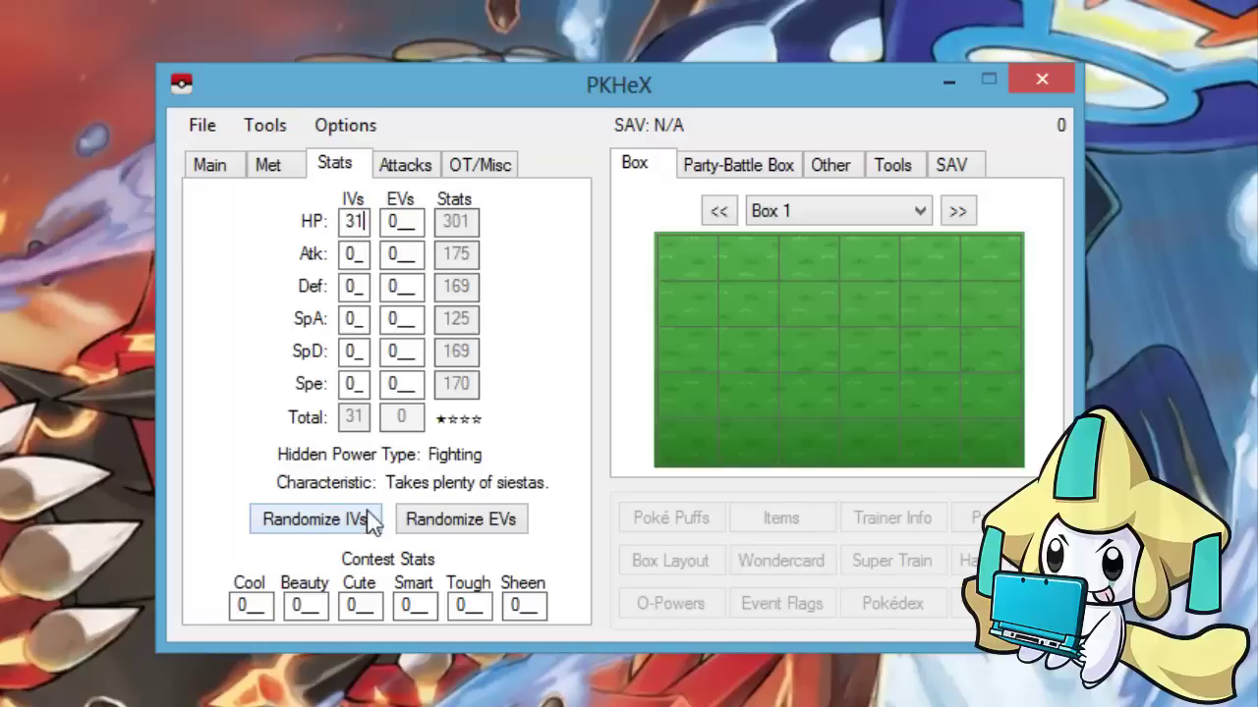
{"action": "left_click", "coordinate": [353, 527]}
{"action": "left_click", "coordinate": [356, 530]}
{"action": "left_click", "coordinate": [417, 522]}
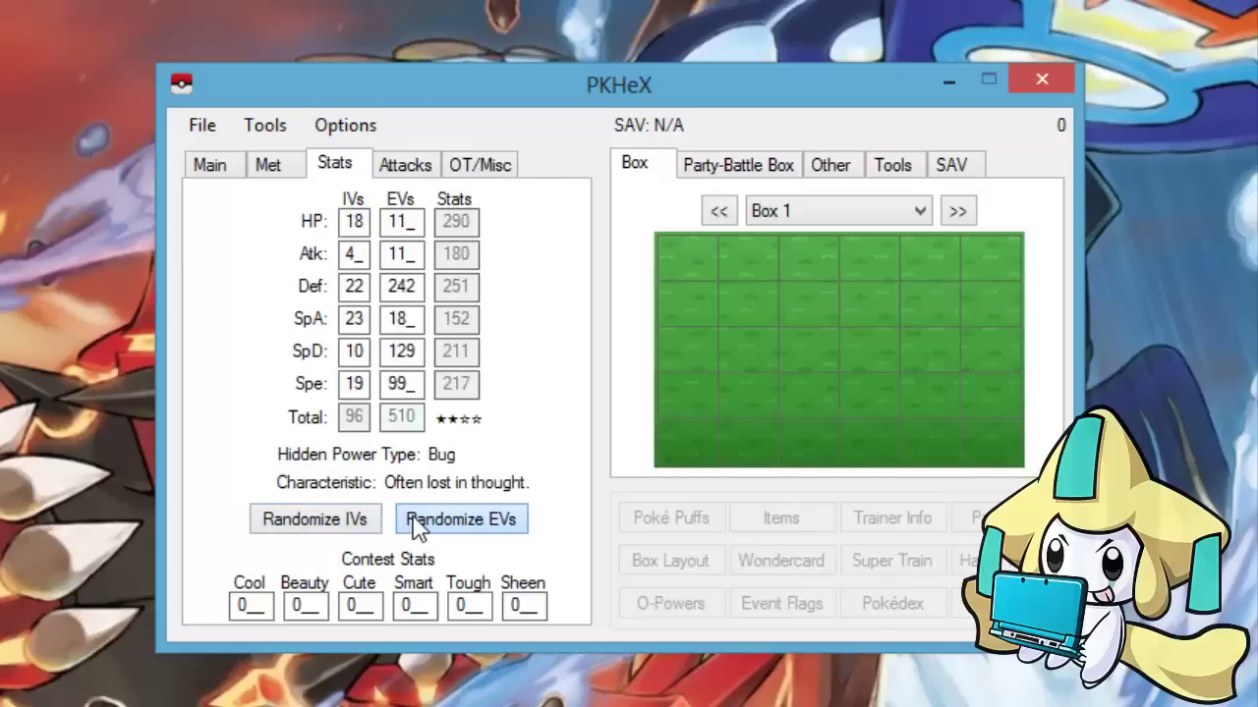
{"action": "left_click", "coordinate": [418, 522]}
{"action": "left_click", "coordinate": [350, 528]}
{"action": "left_click", "coordinate": [350, 528]}
{"action": "left_click", "coordinate": [416, 519]}
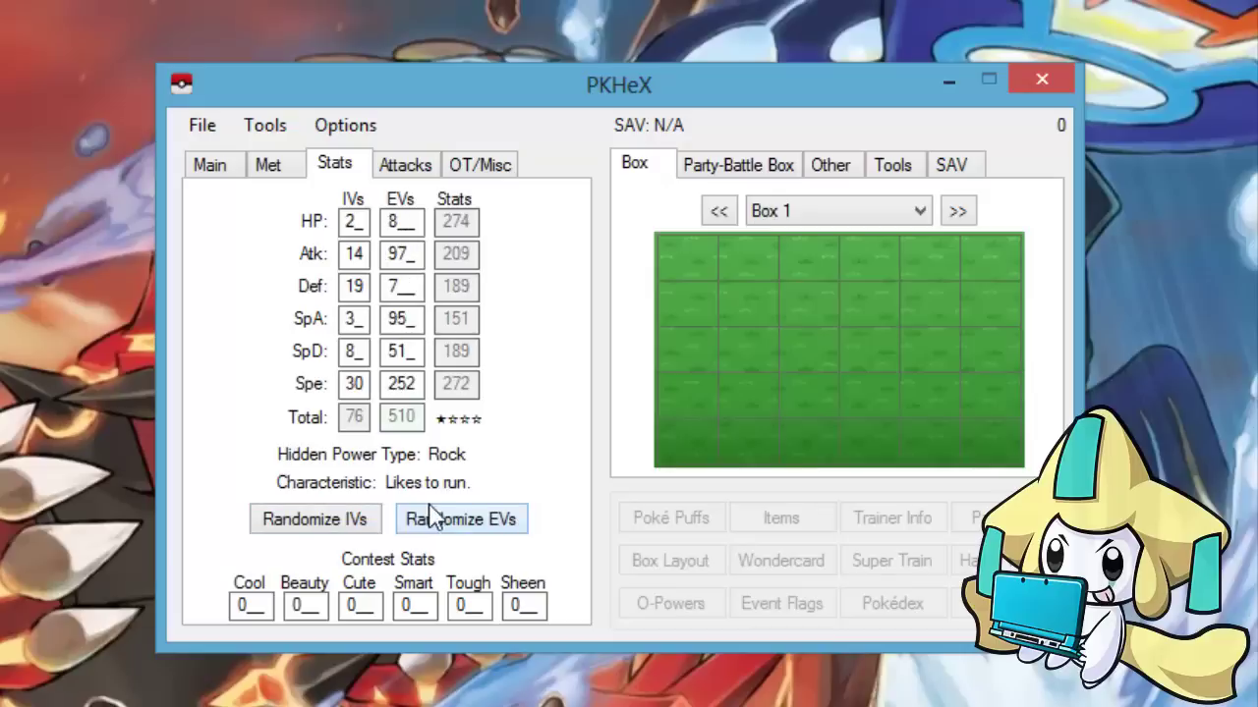
{"action": "left_click", "coordinate": [329, 526]}
{"action": "left_click", "coordinate": [421, 520]}
{"action": "left_click", "coordinate": [330, 526]}
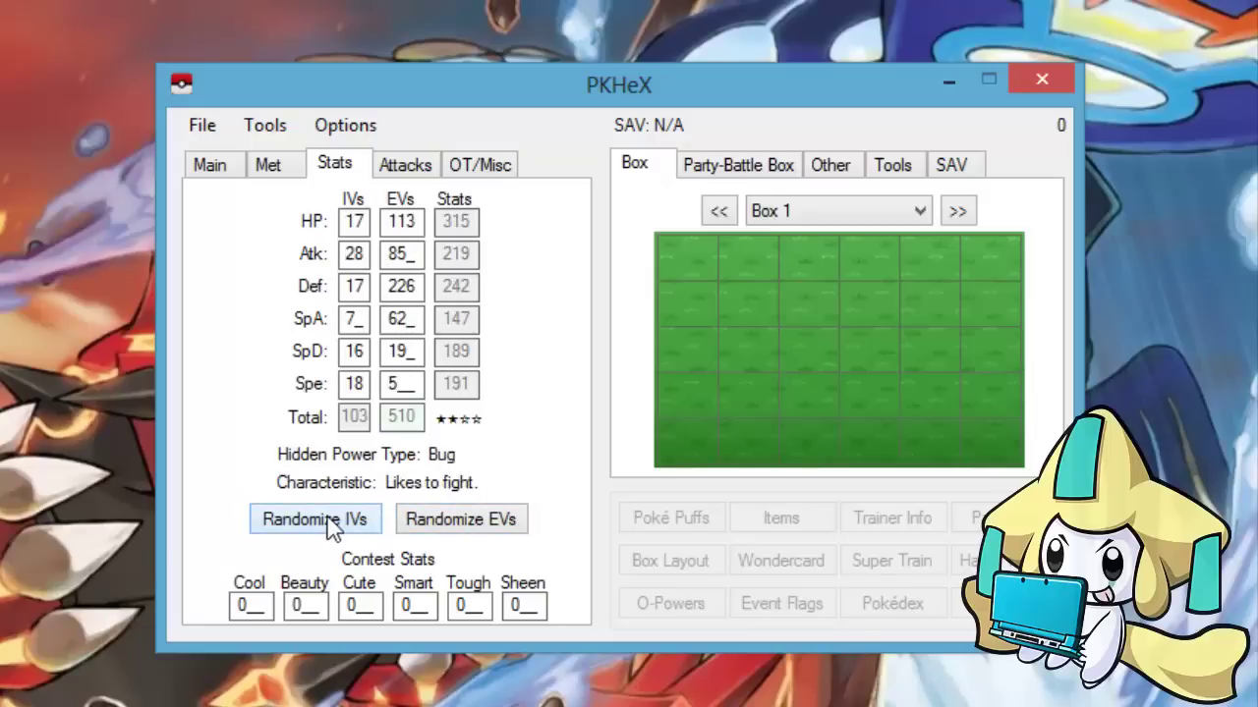
Set all six IVs to 31, from Speed up to HP
{"action": "double_click", "coordinate": [355, 383]}
{"action": "type", "text": "31"}
{"action": "double_click", "coordinate": [355, 351]}
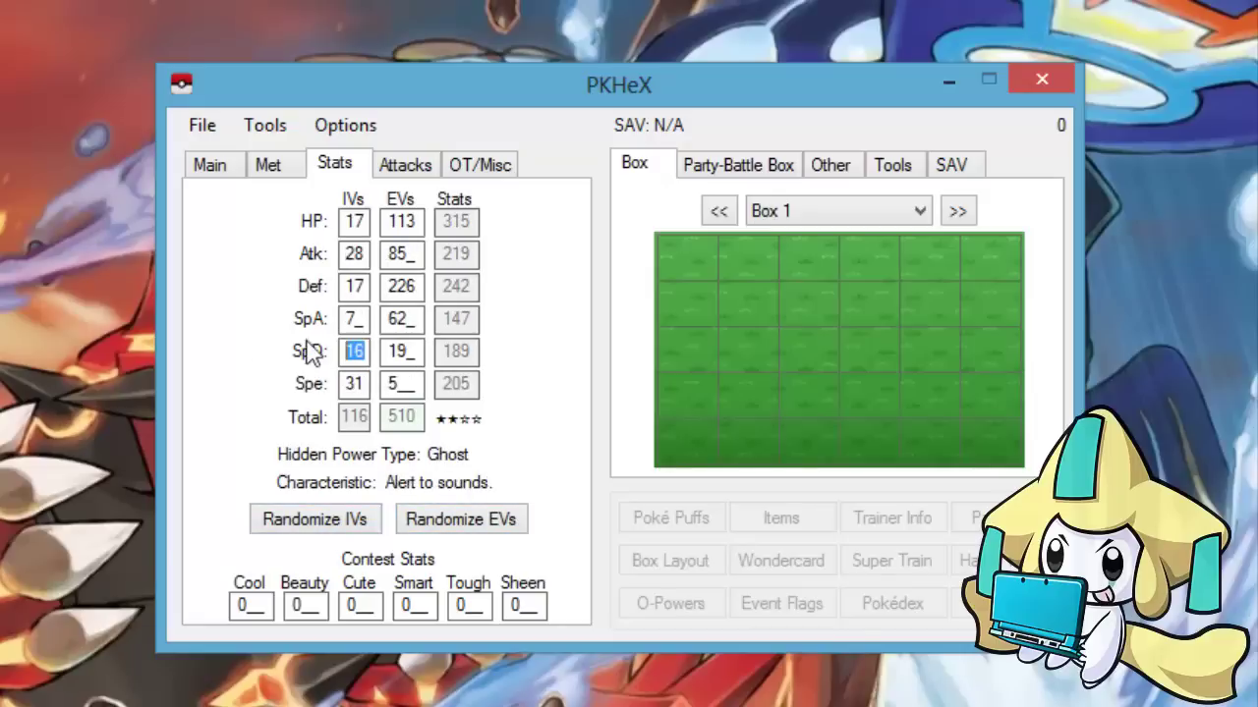
{"action": "type", "text": "31"}
{"action": "double_click", "coordinate": [353, 318]}
{"action": "type", "text": "31"}
{"action": "double_click", "coordinate": [360, 286]}
{"action": "type", "text": "31"}
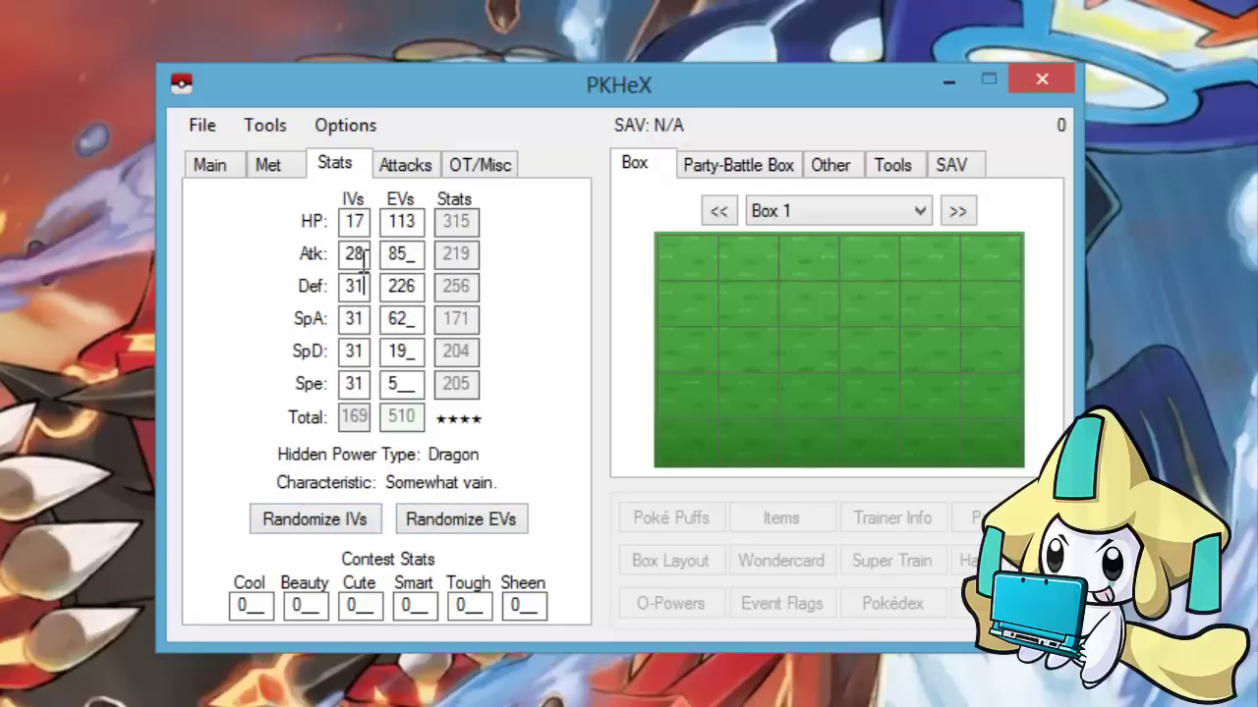
{"action": "left_click_drag", "start_coordinate": [371, 253], "coordinate": [301, 249]}
{"action": "type", "text": "31"}
{"action": "double_click", "coordinate": [357, 221]}
{"action": "type", "text": "31"}
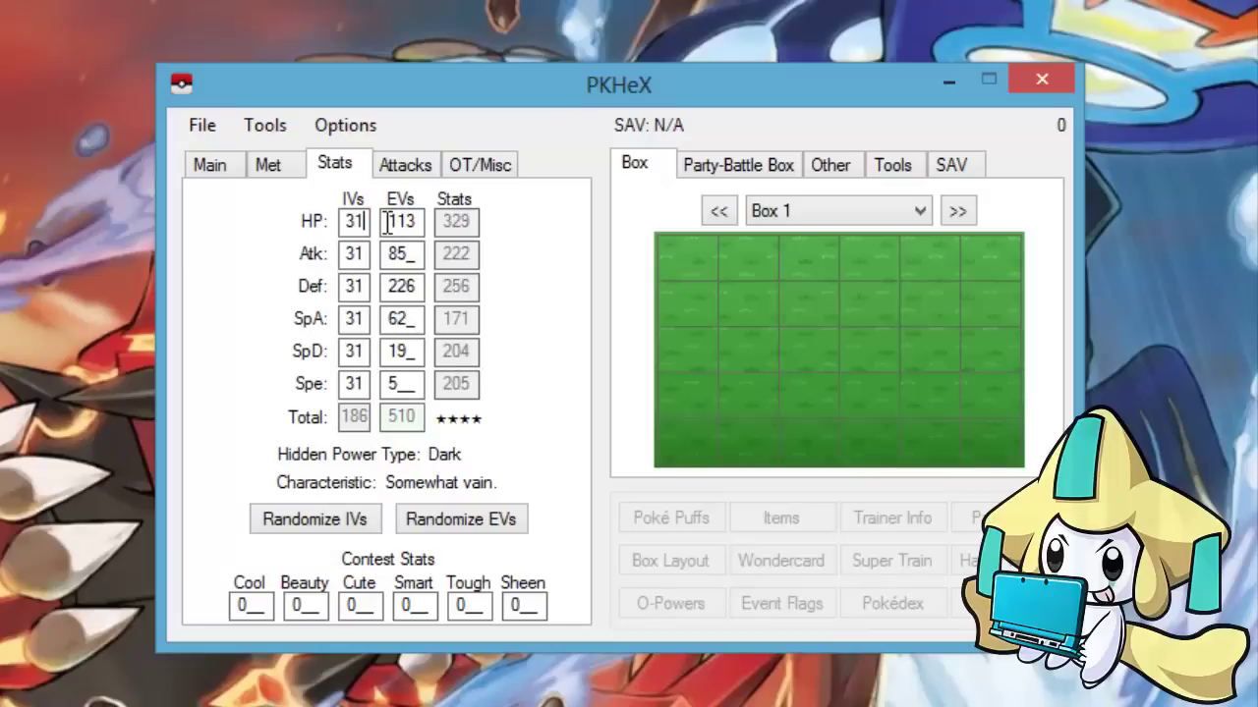
Clear the randomized EVs by setting all six to 0
{"action": "double_click", "coordinate": [398, 221]}
{"action": "type", "text": "0"}
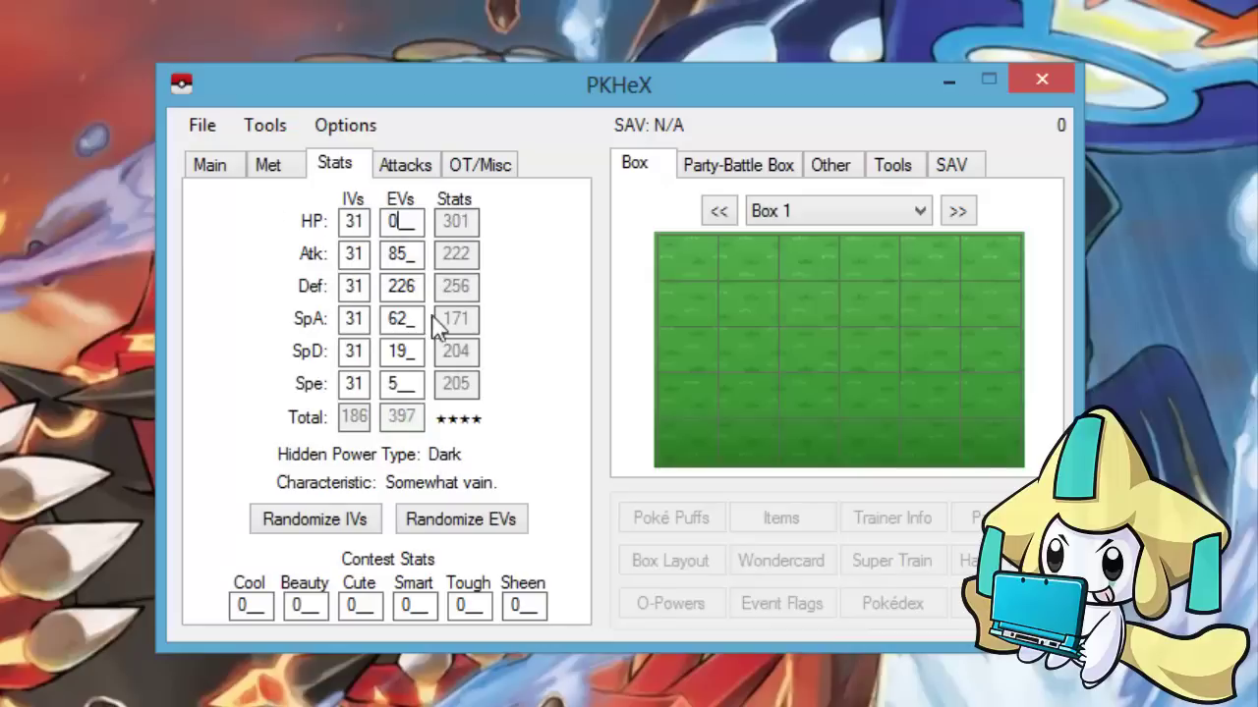
{"action": "double_click", "coordinate": [400, 254]}
{"action": "type", "text": "0"}
{"action": "double_click", "coordinate": [400, 286]}
{"action": "type", "text": "0"}
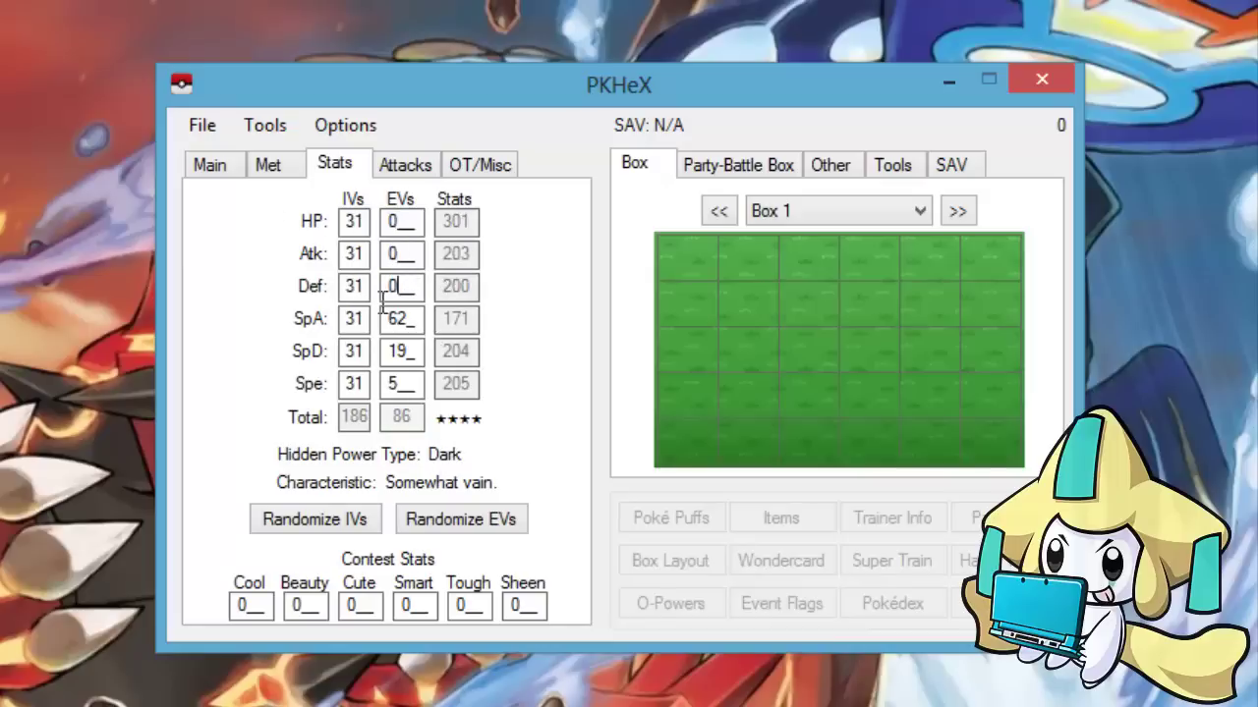
{"action": "double_click", "coordinate": [396, 318]}
{"action": "type", "text": "0"}
{"action": "key", "text": "Tab"}
{"action": "type", "text": "0"}
{"action": "key", "text": "Tab"}
{"action": "type", "text": "0"}
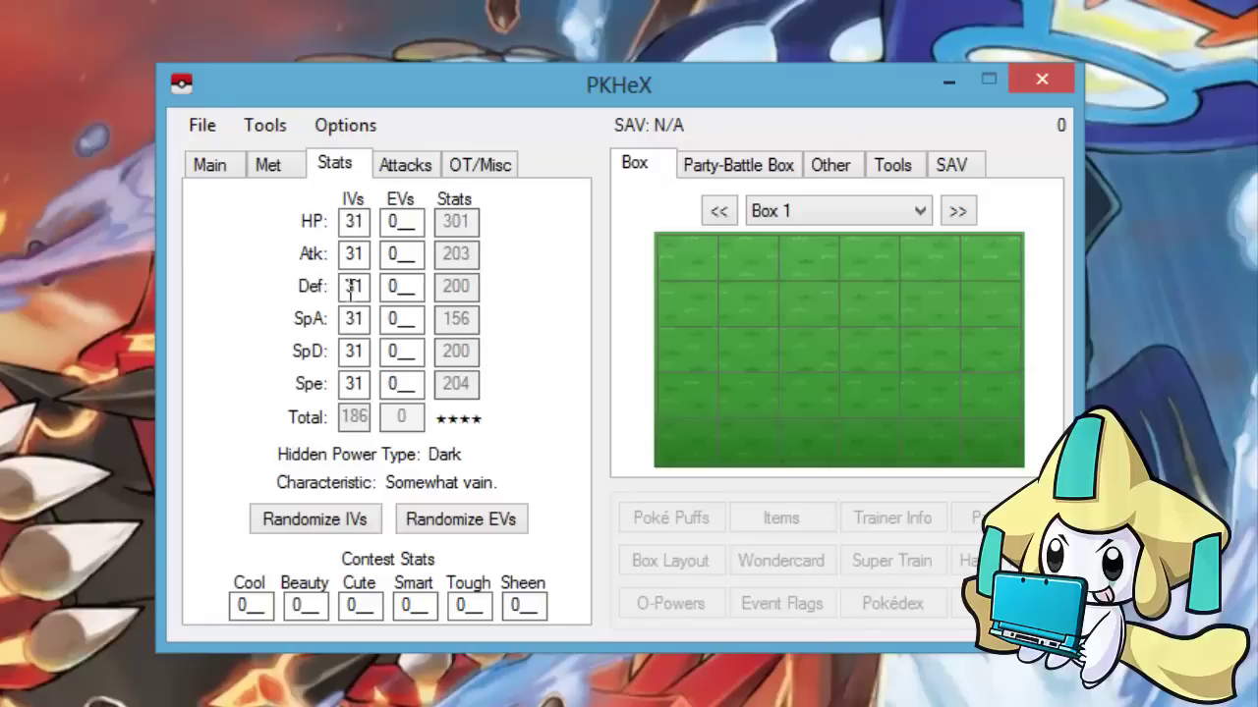
Try HP EVs of 300 and 255, then set the HP EVs back to 0
{"action": "left_click", "coordinate": [419, 221]}
{"action": "type", "text": "300"}
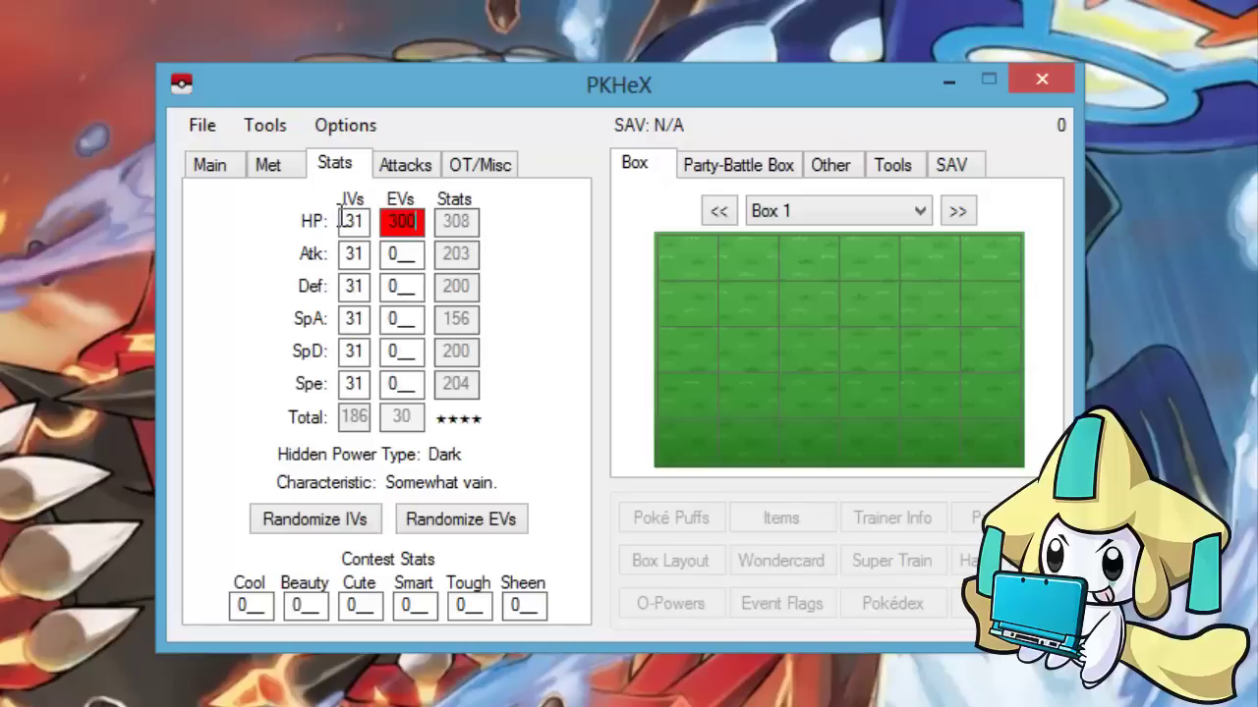
{"action": "left_click_drag", "start_coordinate": [422, 221], "coordinate": [246, 218]}
{"action": "key", "text": "BackSpace"}
{"action": "type", "text": "255"}
{"action": "left_click_drag", "start_coordinate": [416, 224], "coordinate": [314, 258]}
{"action": "key", "text": "BackSpace"}
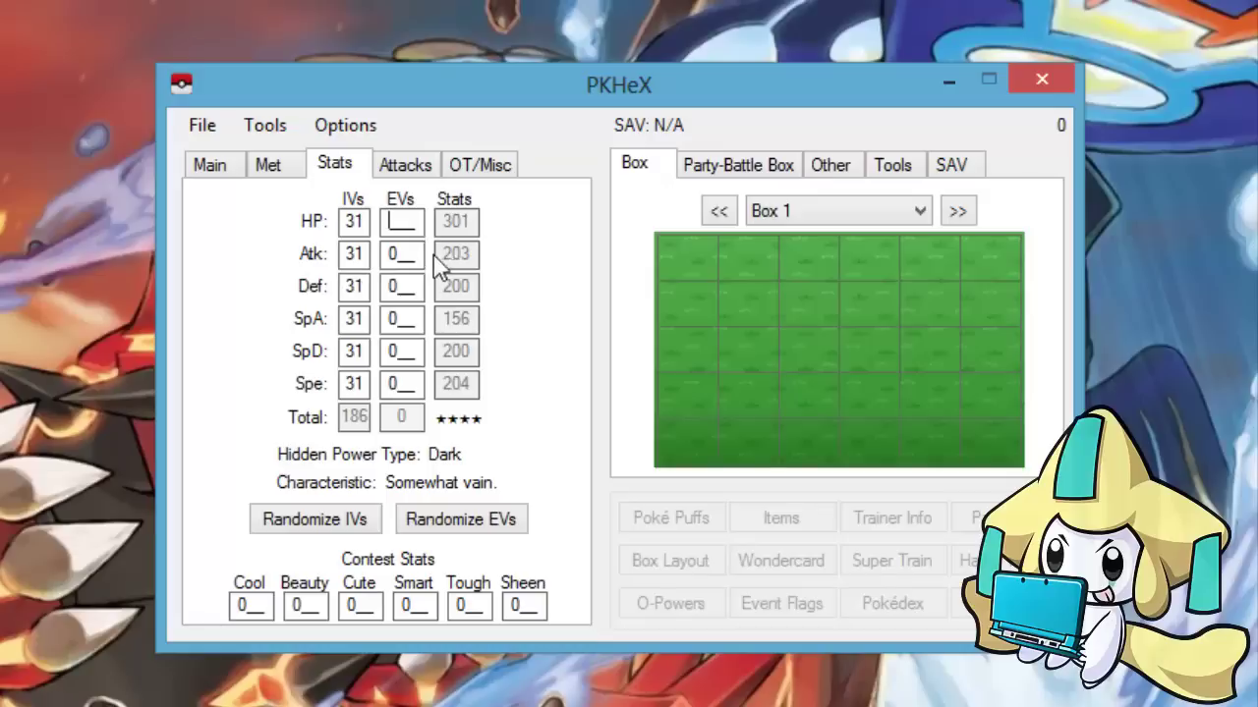
{"action": "left_click_drag", "start_coordinate": [413, 253], "coordinate": [336, 246]}
{"action": "left_click", "coordinate": [397, 257]}
{"action": "double_click", "coordinate": [421, 254]}
{"action": "left_click", "coordinate": [416, 255]}
{"action": "type", "text": "0"}
Set the EVs to 252 in Attack, 252 in Speed, 4 in HP and 2 in Special Attack
{"action": "double_click", "coordinate": [397, 253]}
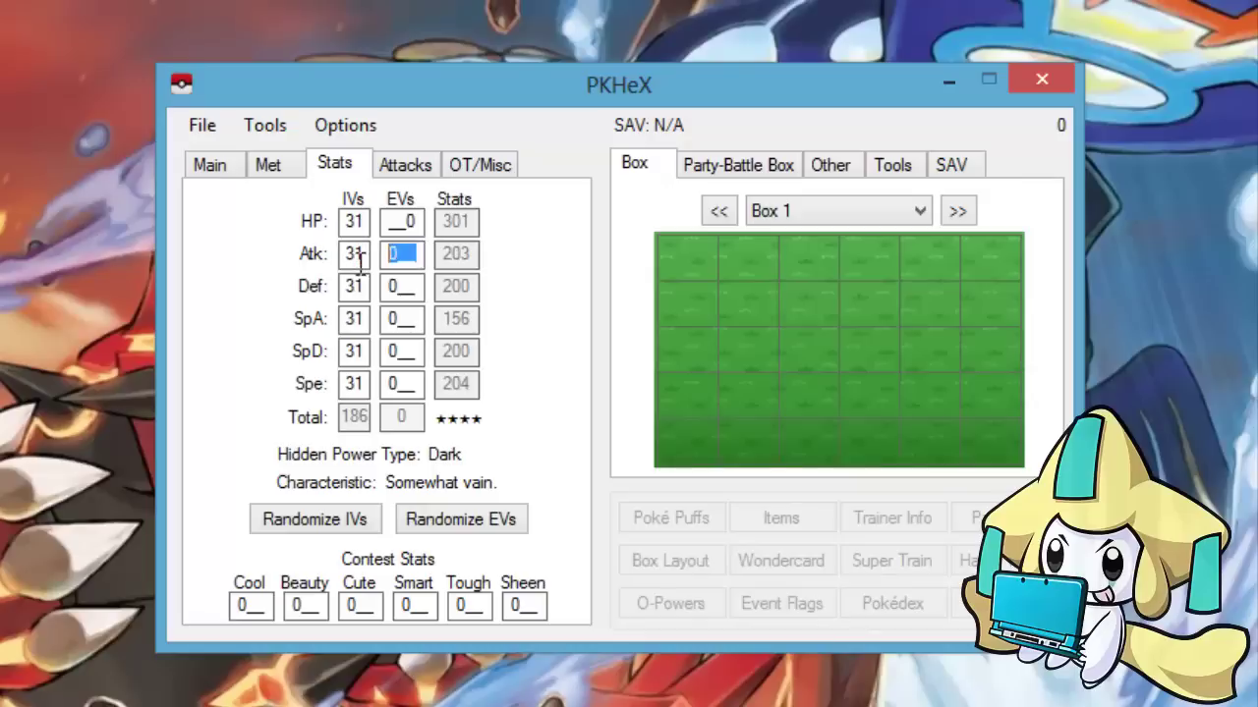
{"action": "type", "text": "252"}
{"action": "double_click", "coordinate": [423, 383]}
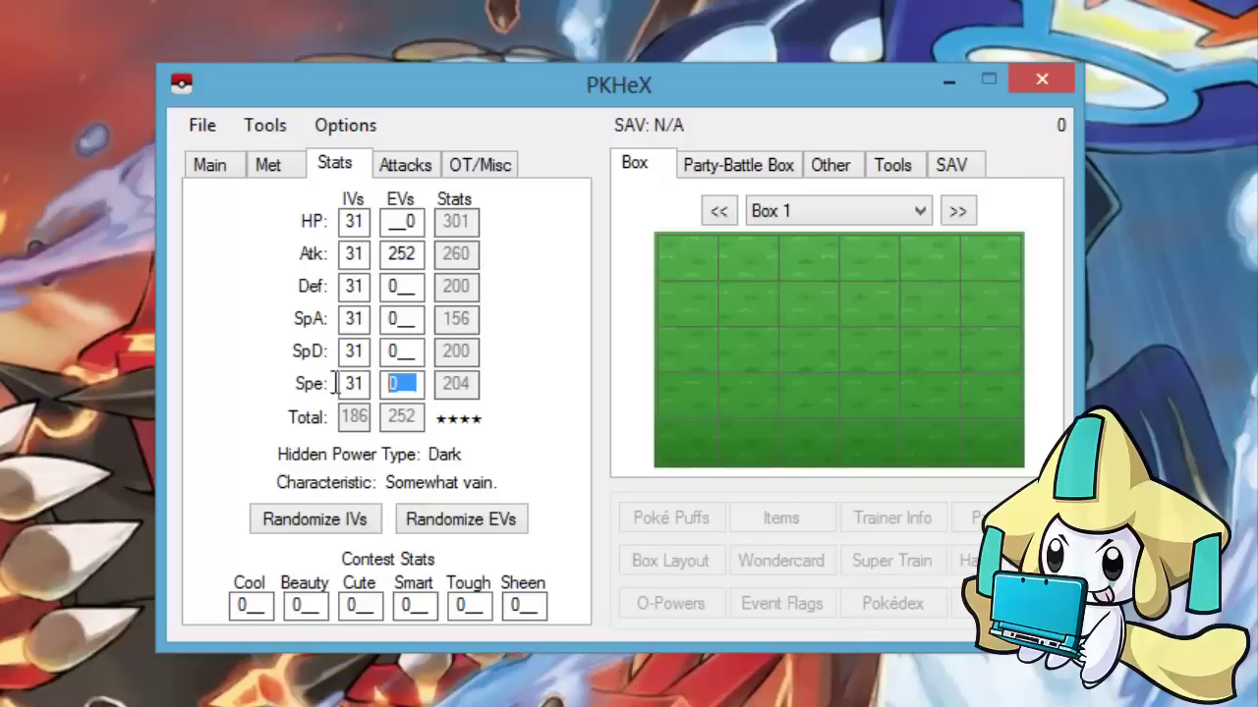
{"action": "type", "text": "252"}
{"action": "double_click", "coordinate": [423, 224]}
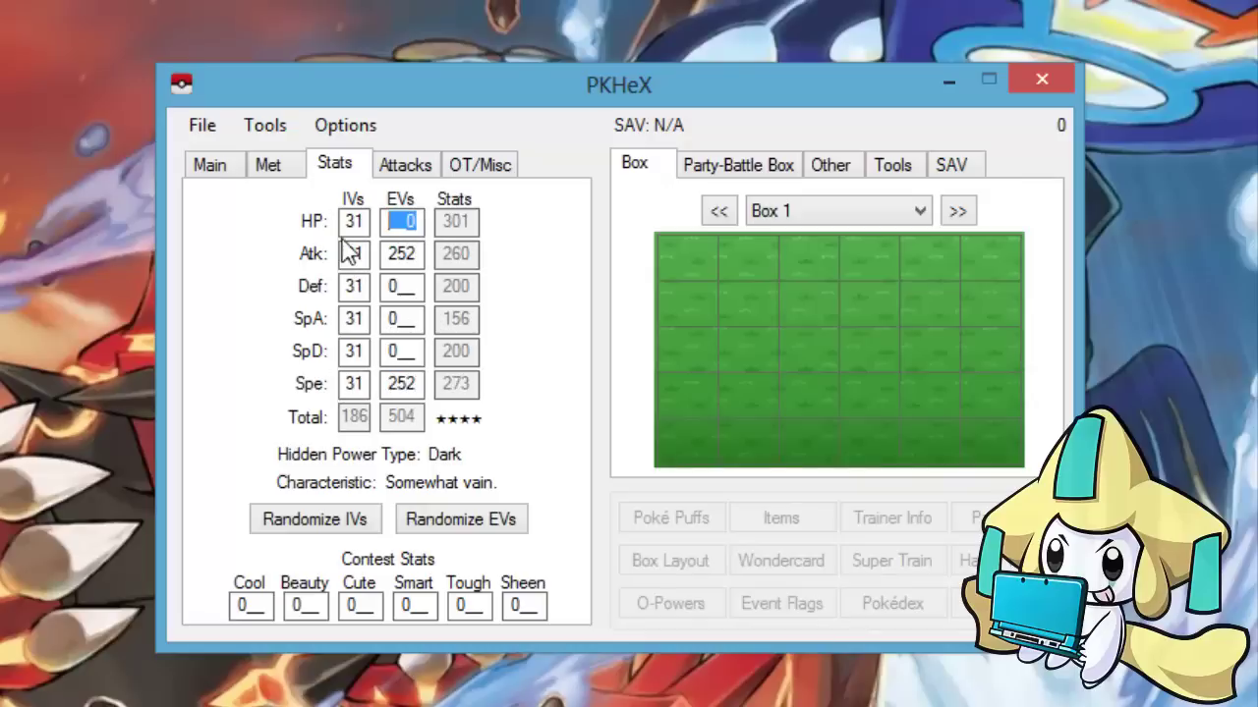
{"action": "type", "text": "6"}
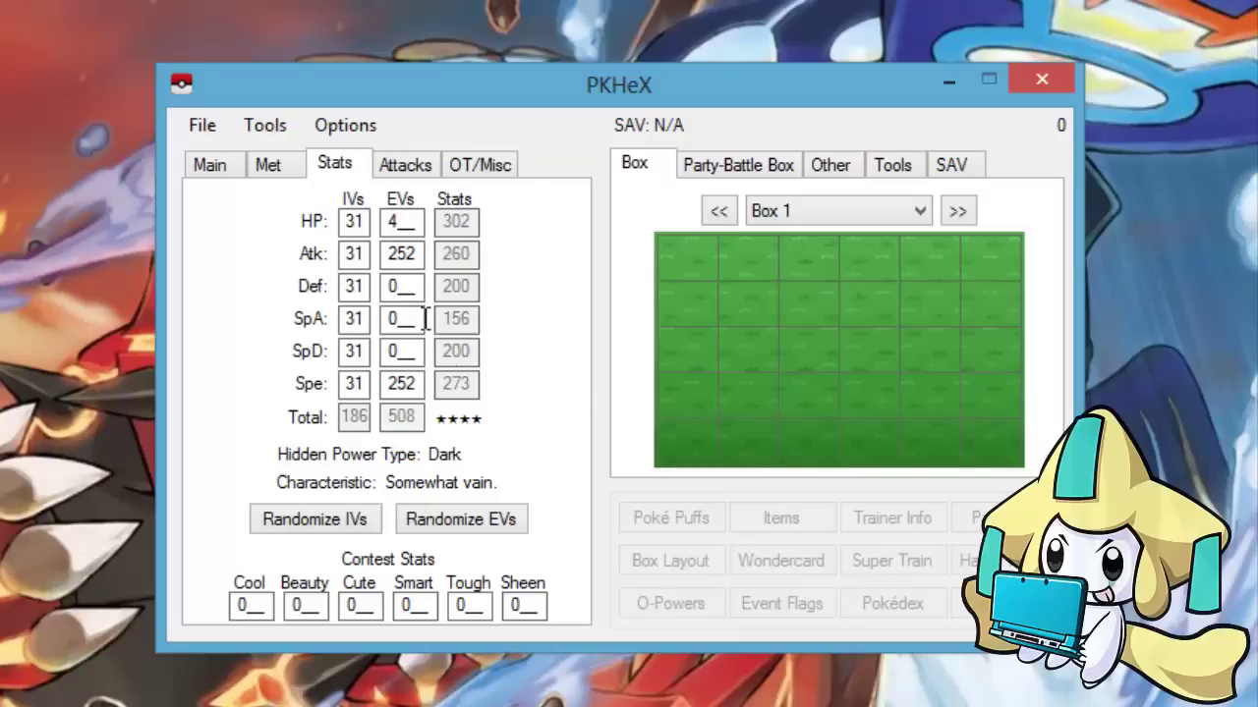
{"action": "double_click", "coordinate": [411, 319]}
{"action": "type", "text": "4"}
{"action": "key", "text": "BackSpace"}
Set the Beauty and Cute contest stats to 255
{"action": "double_click", "coordinate": [327, 604]}
{"action": "type", "text": "252"}
{"action": "double_click", "coordinate": [316, 604]}
{"action": "type", "text": "255"}
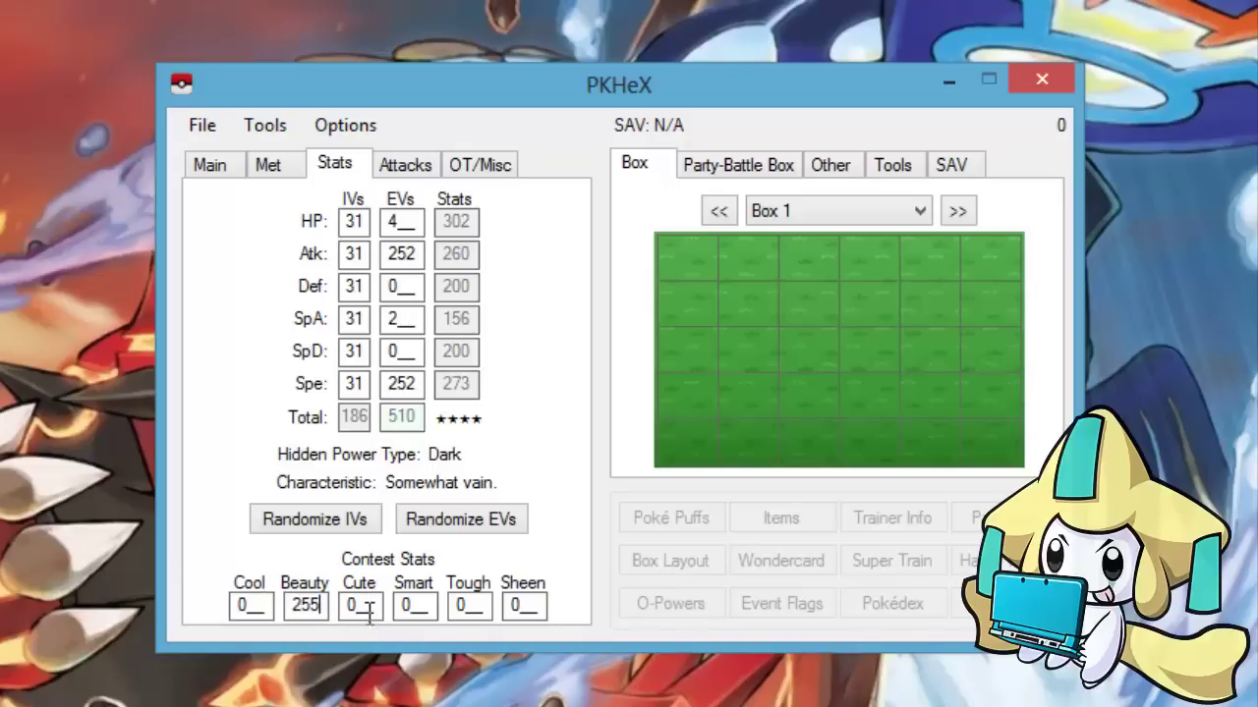
{"action": "double_click", "coordinate": [349, 606]}
{"action": "type", "text": "333"}
{"action": "double_click", "coordinate": [349, 605]}
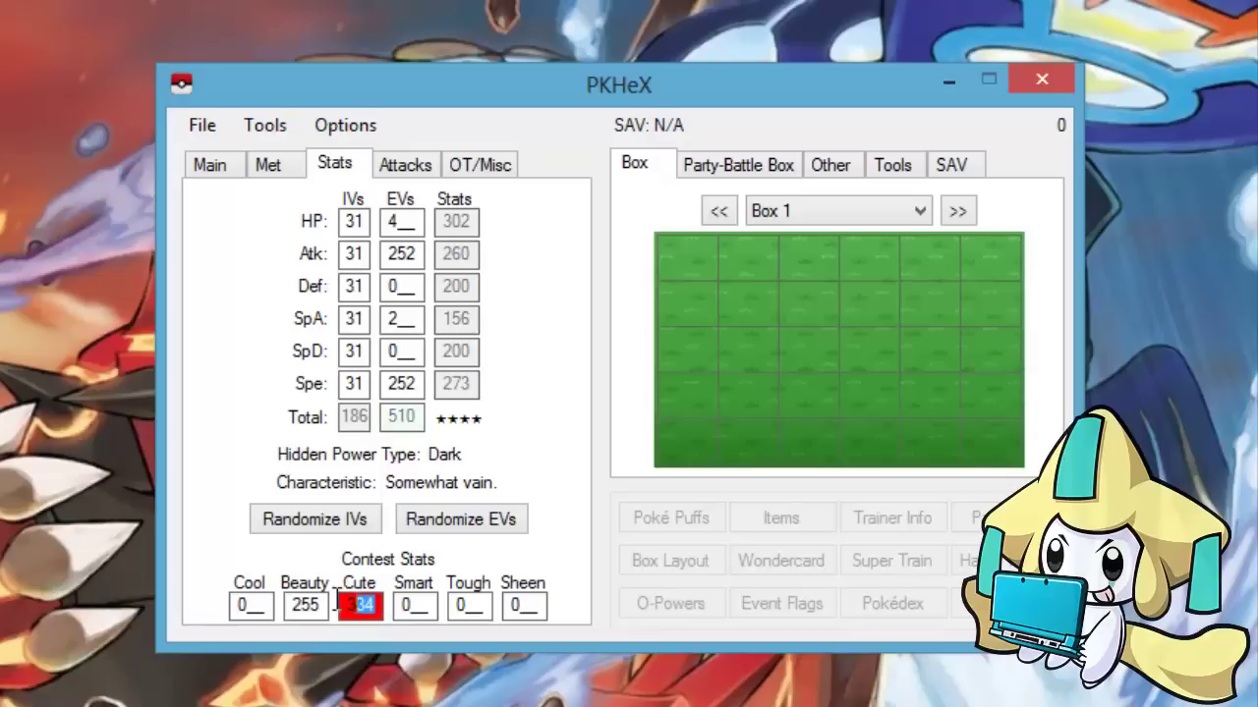
{"action": "type", "text": "255"}
Set the Smart, Tough, Sheen and Cool contest stats to 255
{"action": "double_click", "coordinate": [412, 606]}
{"action": "type", "text": "255"}
{"action": "double_click", "coordinate": [471, 605]}
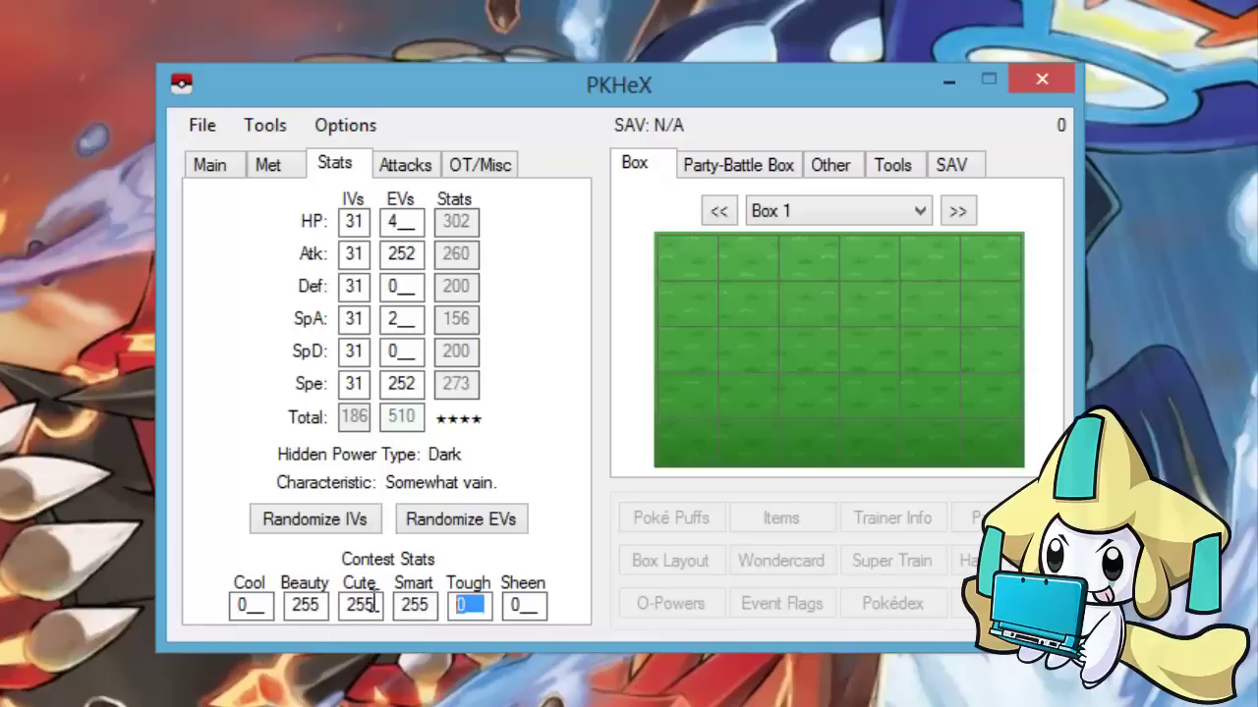
{"action": "type", "text": "255"}
{"action": "double_click", "coordinate": [543, 605]}
{"action": "type", "text": "255"}
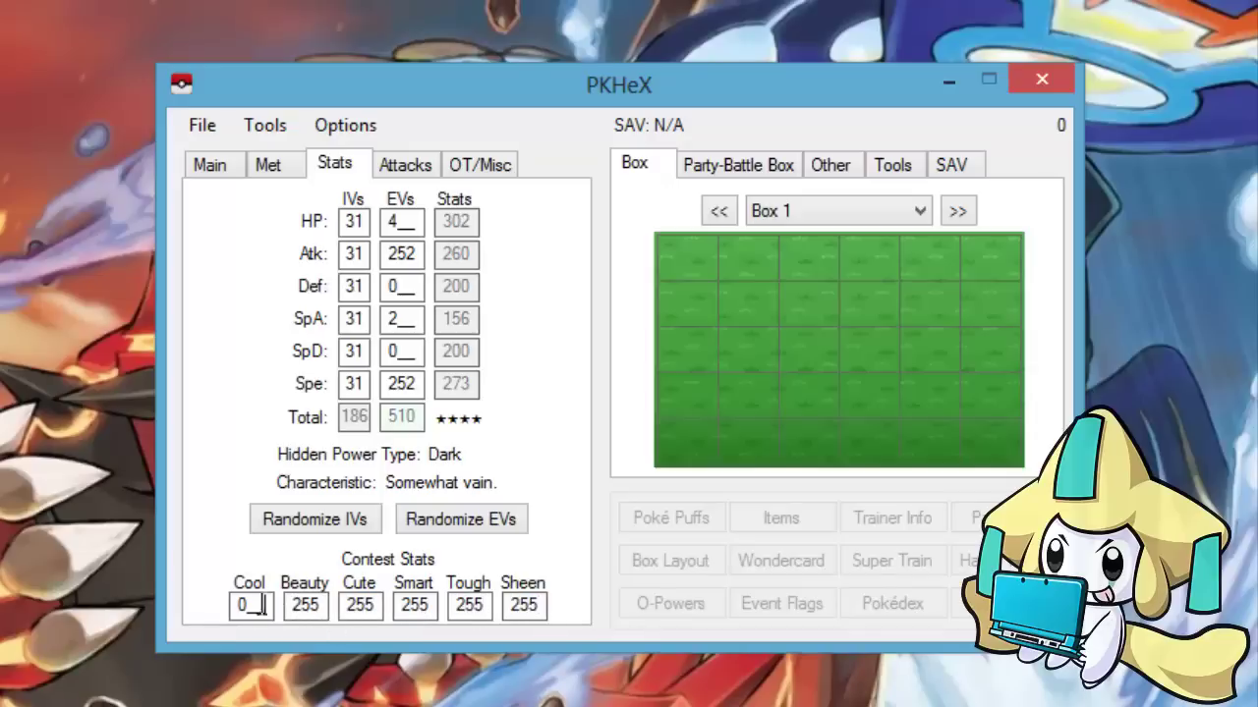
{"action": "double_click", "coordinate": [261, 605]}
{"action": "type", "text": "255"}
Set the Pokémon's first current move to Wish
{"action": "left_click", "coordinate": [407, 165]}
{"action": "left_click", "coordinate": [404, 260]}
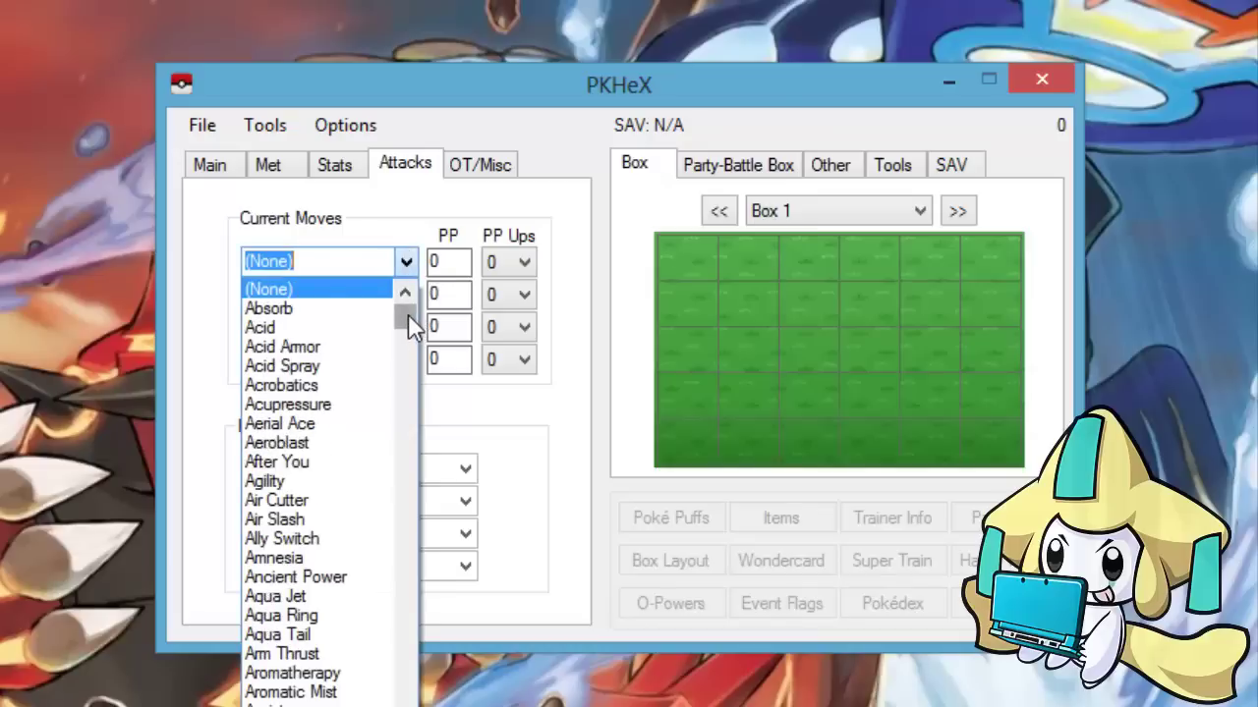
{"action": "left_click_drag", "start_coordinate": [407, 313], "coordinate": [391, 688]}
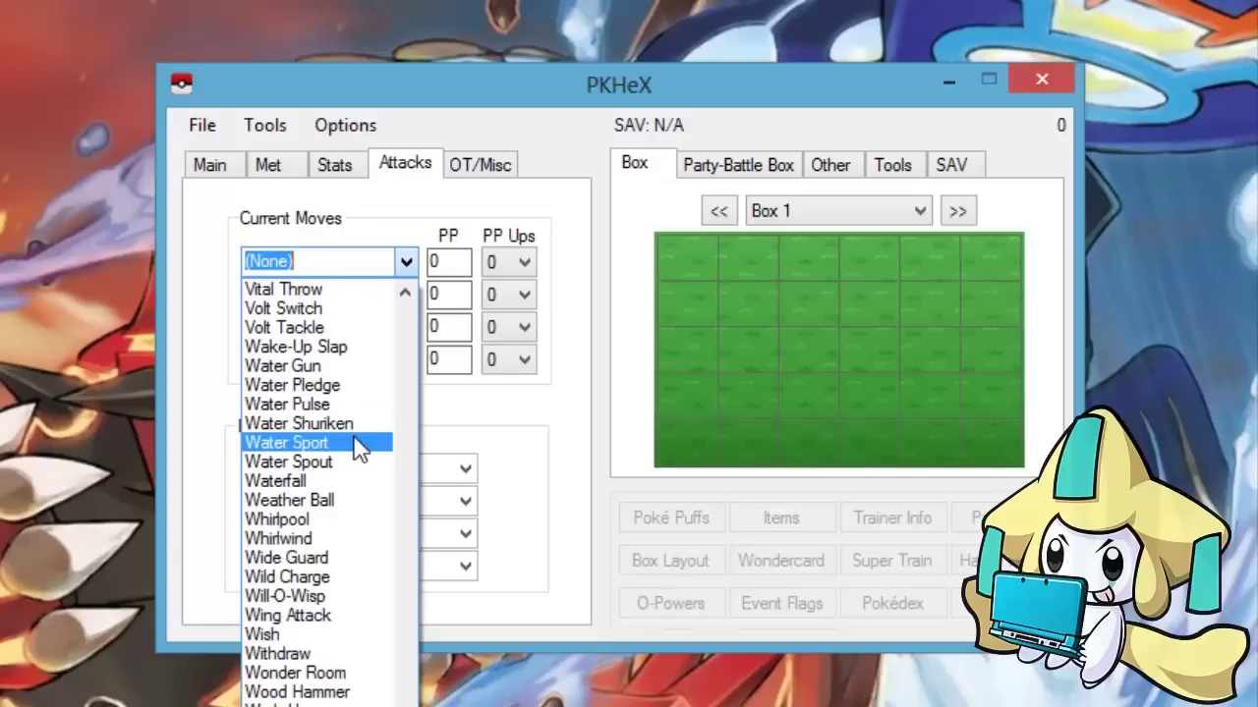
{"action": "left_click", "coordinate": [344, 635]}
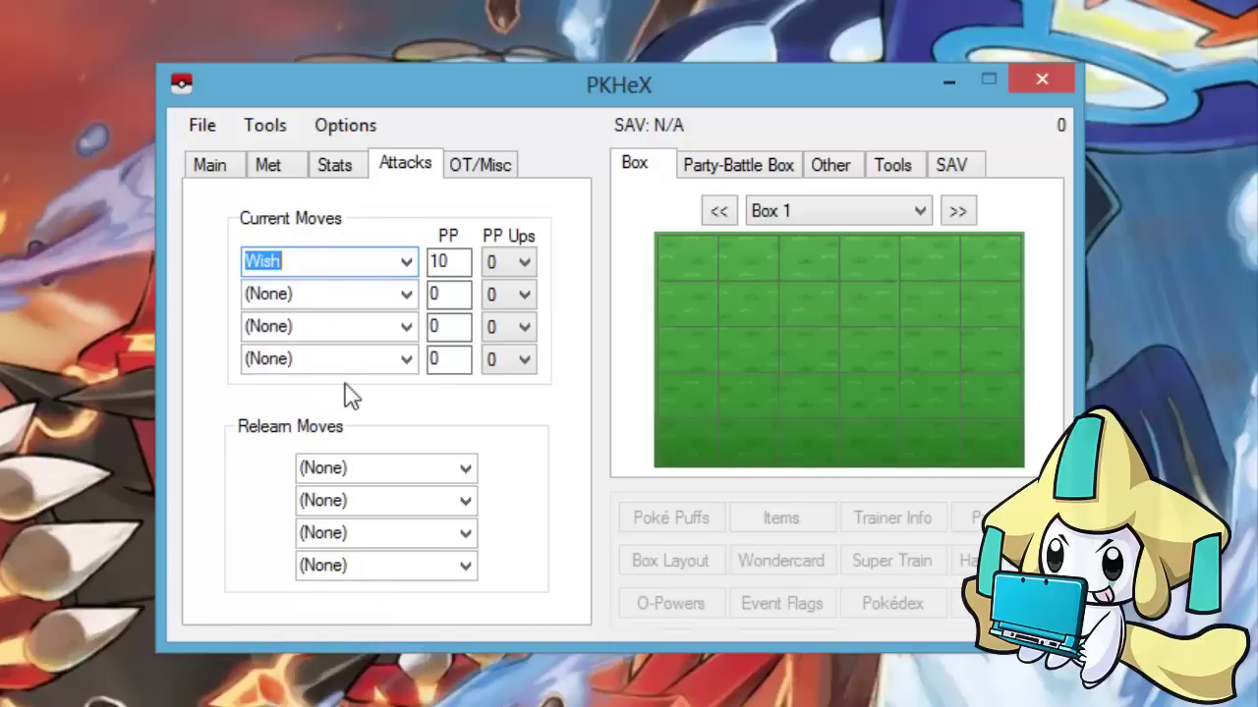
Try Thunderbolt as the second current move, then set that move to Tickle
{"action": "left_click", "coordinate": [407, 294]}
{"action": "left_click_drag", "start_coordinate": [411, 324], "coordinate": [410, 640]}
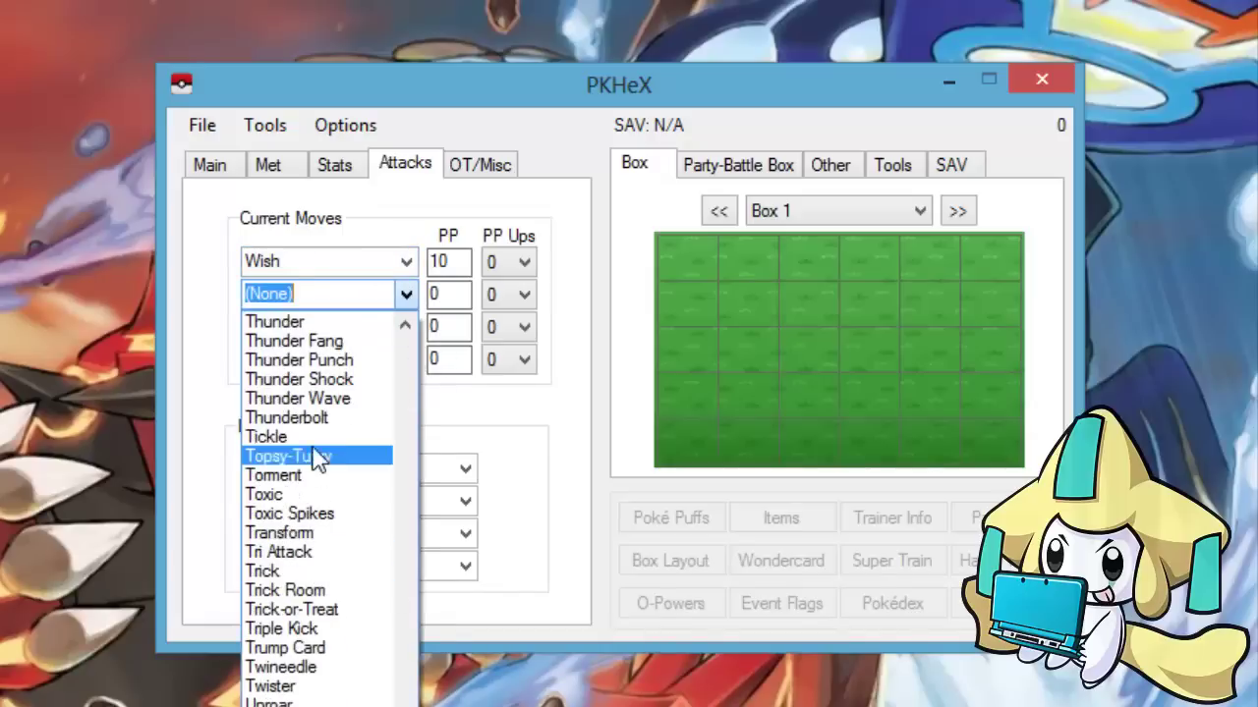
{"action": "left_click", "coordinate": [315, 426]}
{"action": "left_click", "coordinate": [406, 326]}
{"action": "left_click", "coordinate": [407, 293]}
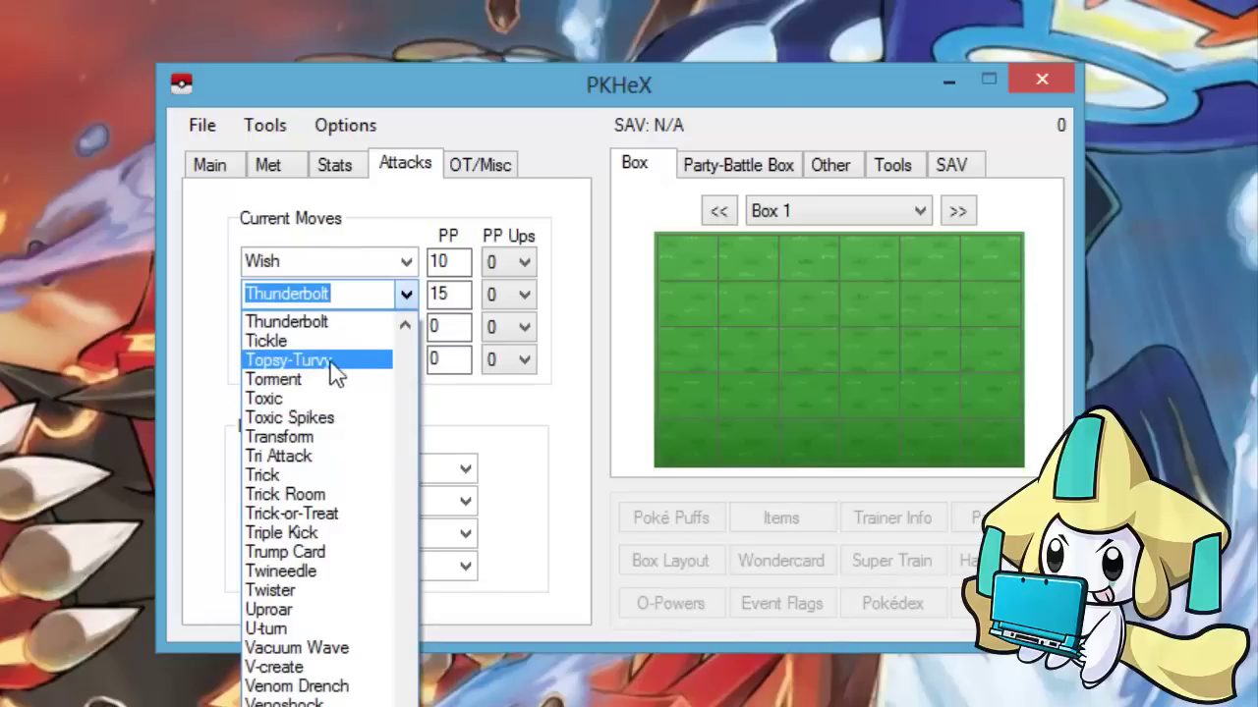
{"action": "left_click", "coordinate": [345, 341]}
Set the third current move to Parabolic Charge and the fourth to Attack Order
{"action": "left_click", "coordinate": [407, 326]}
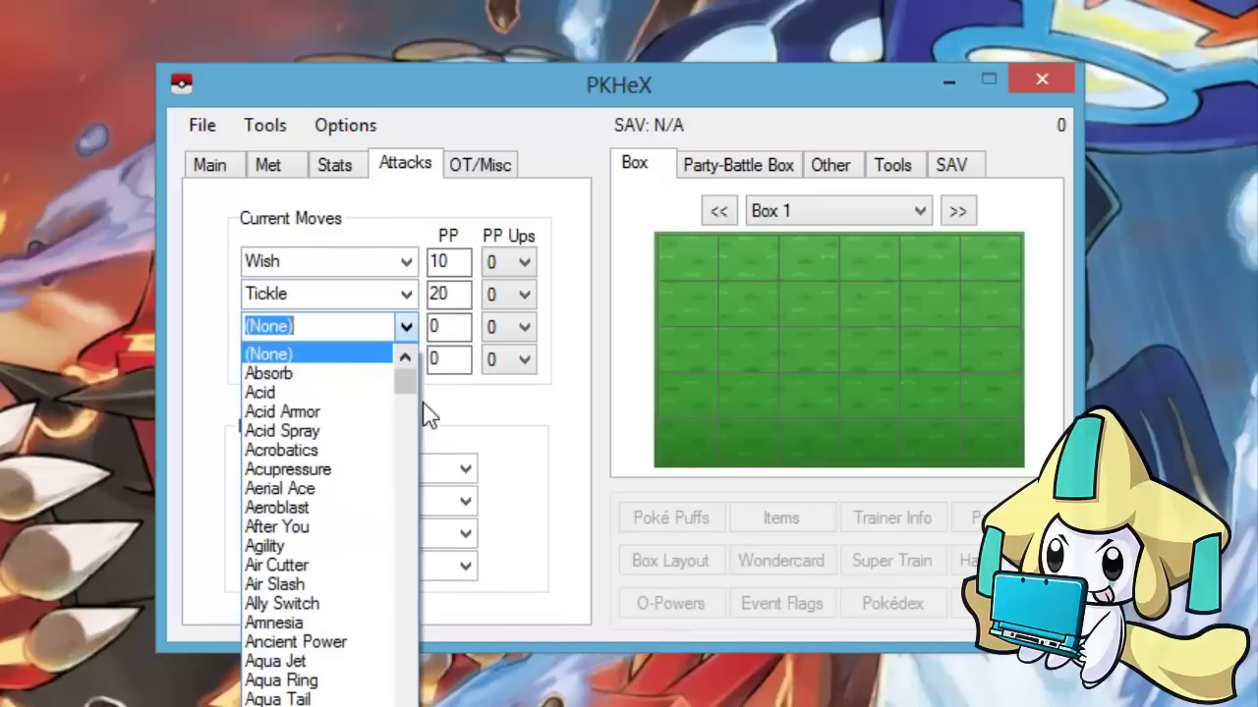
{"action": "left_click_drag", "start_coordinate": [410, 369], "coordinate": [411, 693]}
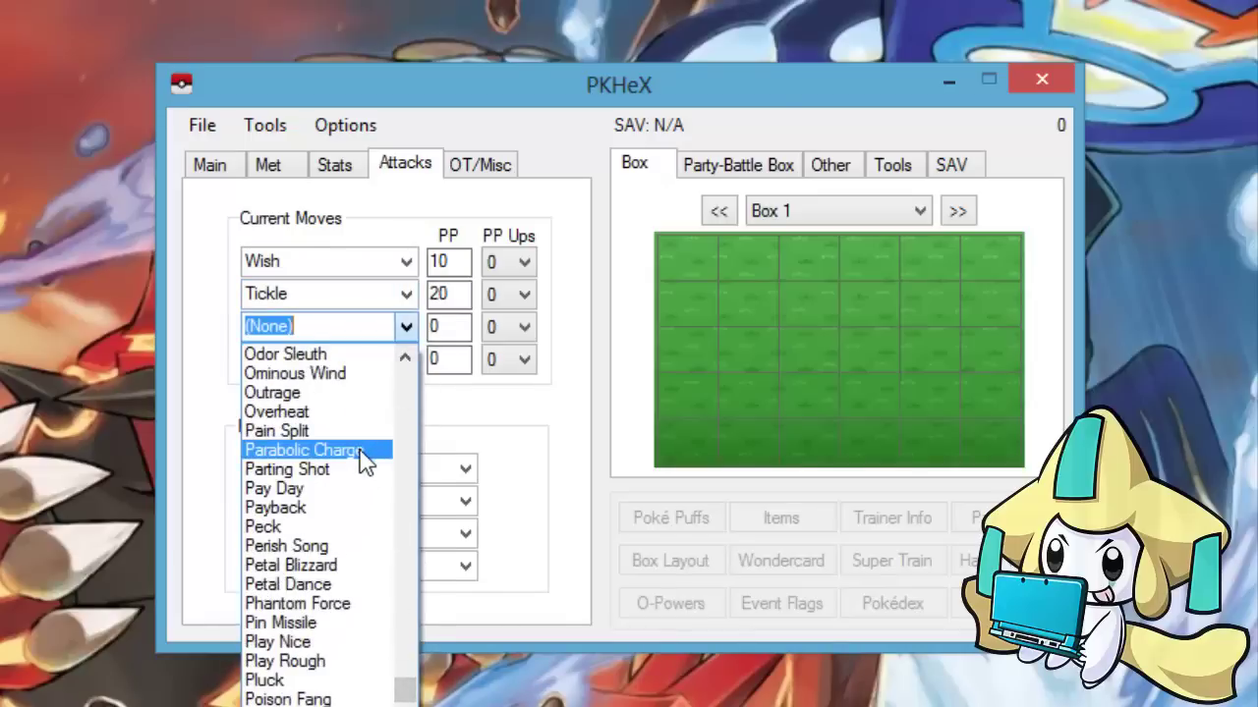
{"action": "left_click", "coordinate": [362, 450]}
{"action": "left_click", "coordinate": [405, 359]}
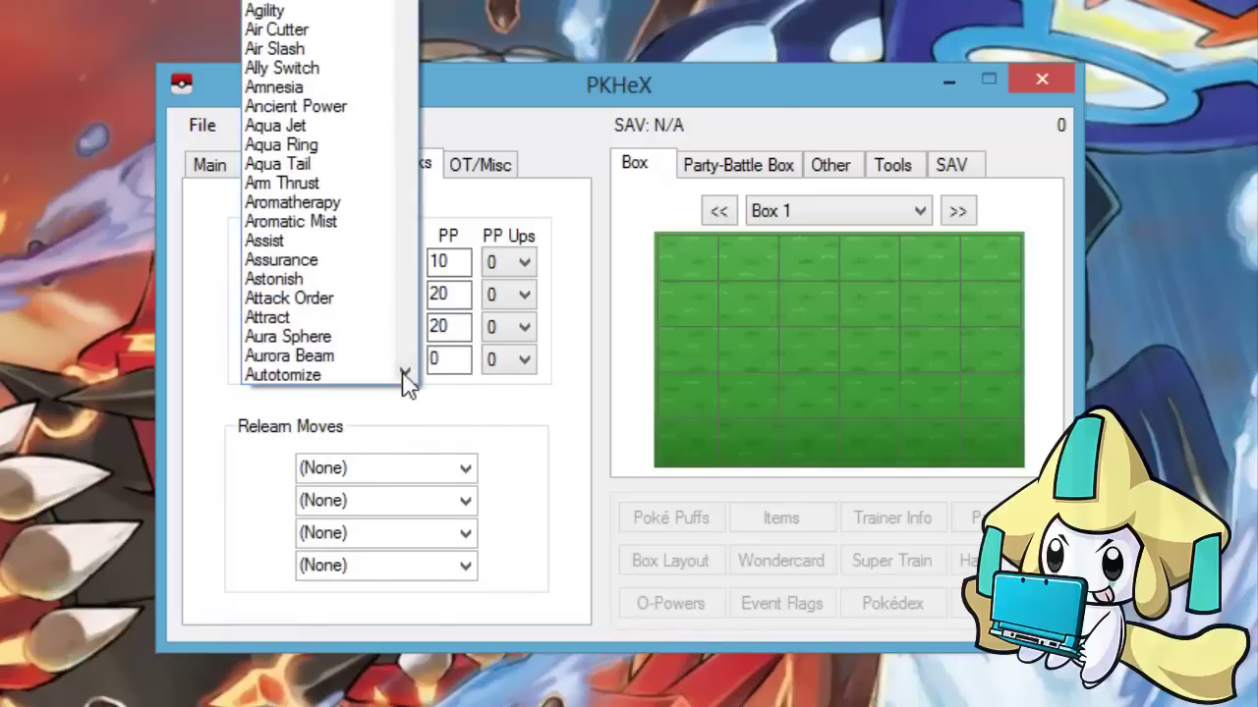
{"action": "left_click", "coordinate": [319, 297]}
Set the PP Ups to 3 for all four current moves, from the fourth up to the first
{"action": "left_click", "coordinate": [521, 361]}
{"action": "left_click", "coordinate": [518, 443]}
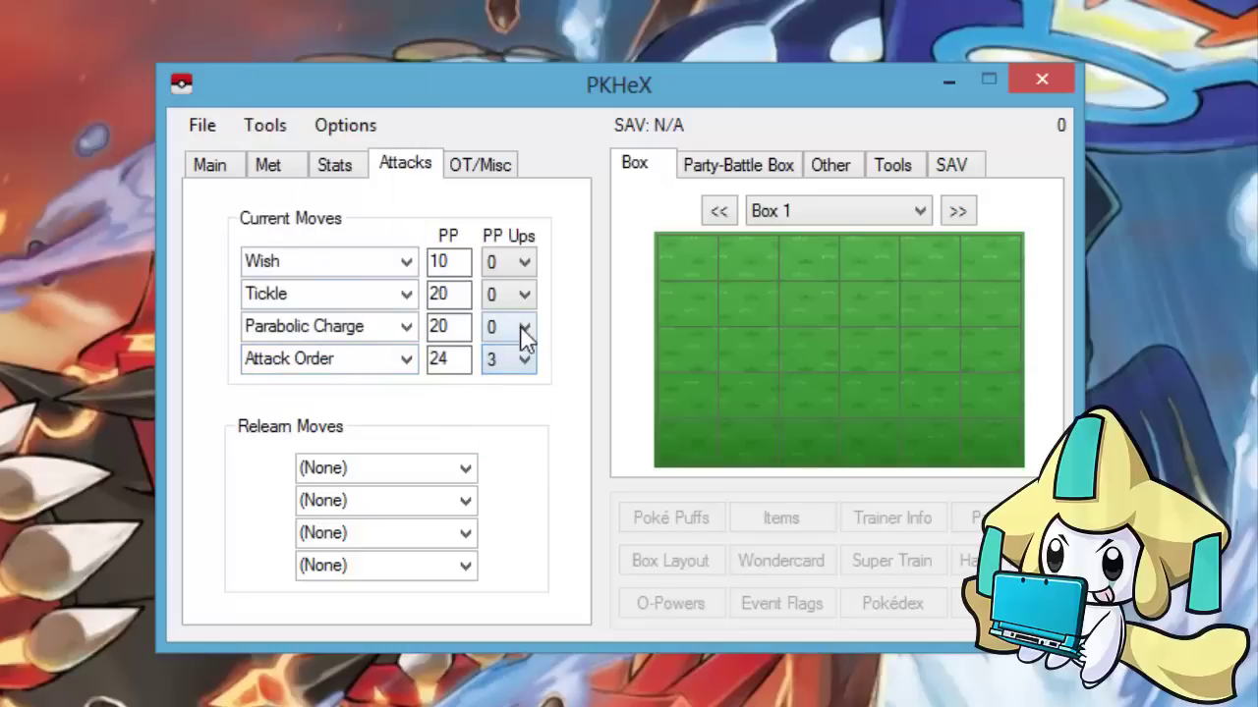
{"action": "left_click", "coordinate": [524, 328]}
{"action": "left_click", "coordinate": [504, 410]}
{"action": "left_click", "coordinate": [519, 294]}
{"action": "left_click", "coordinate": [506, 377]}
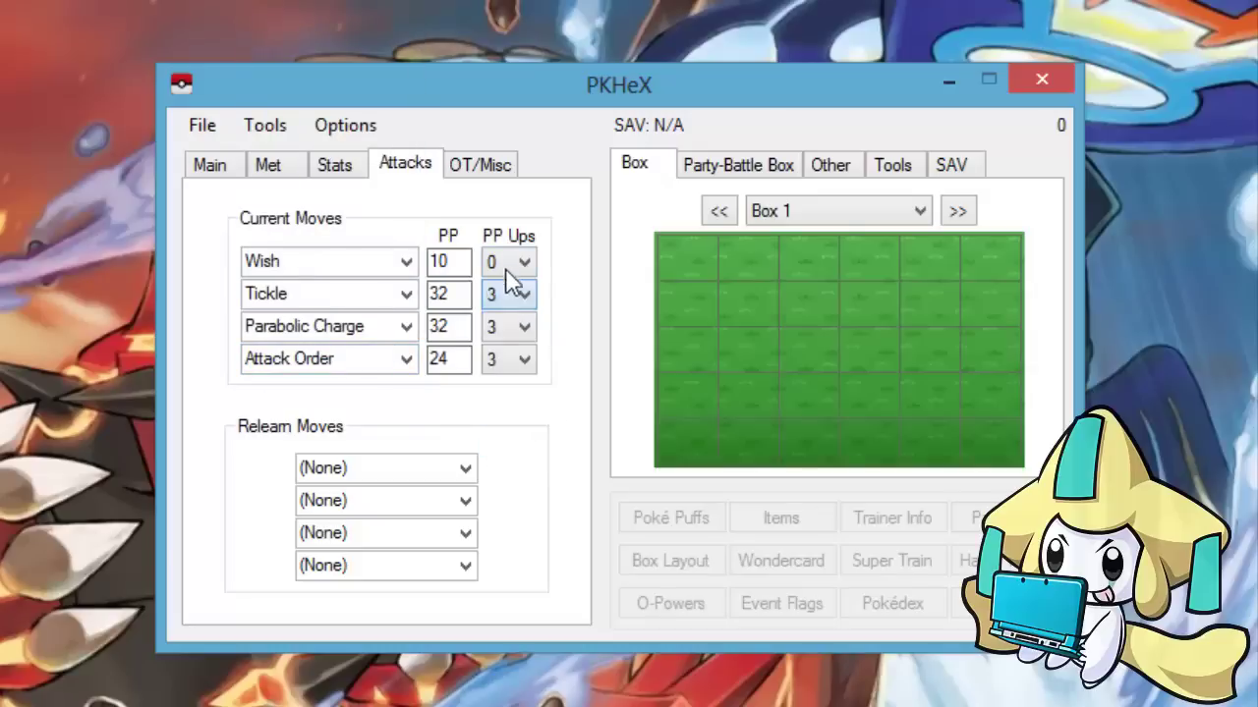
{"action": "left_click", "coordinate": [513, 263]}
{"action": "left_click", "coordinate": [496, 346]}
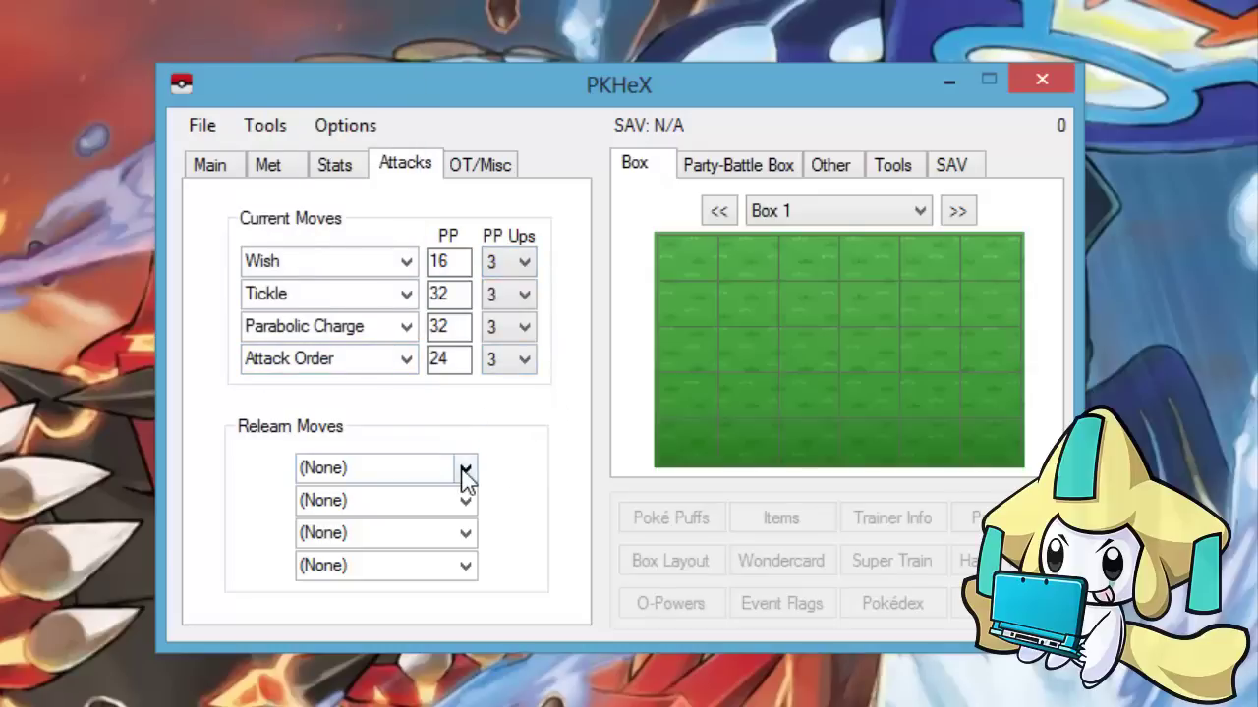
Set the first relearn move to String Shot
{"action": "left_click", "coordinate": [465, 469]}
{"action": "left_click", "coordinate": [466, 469]}
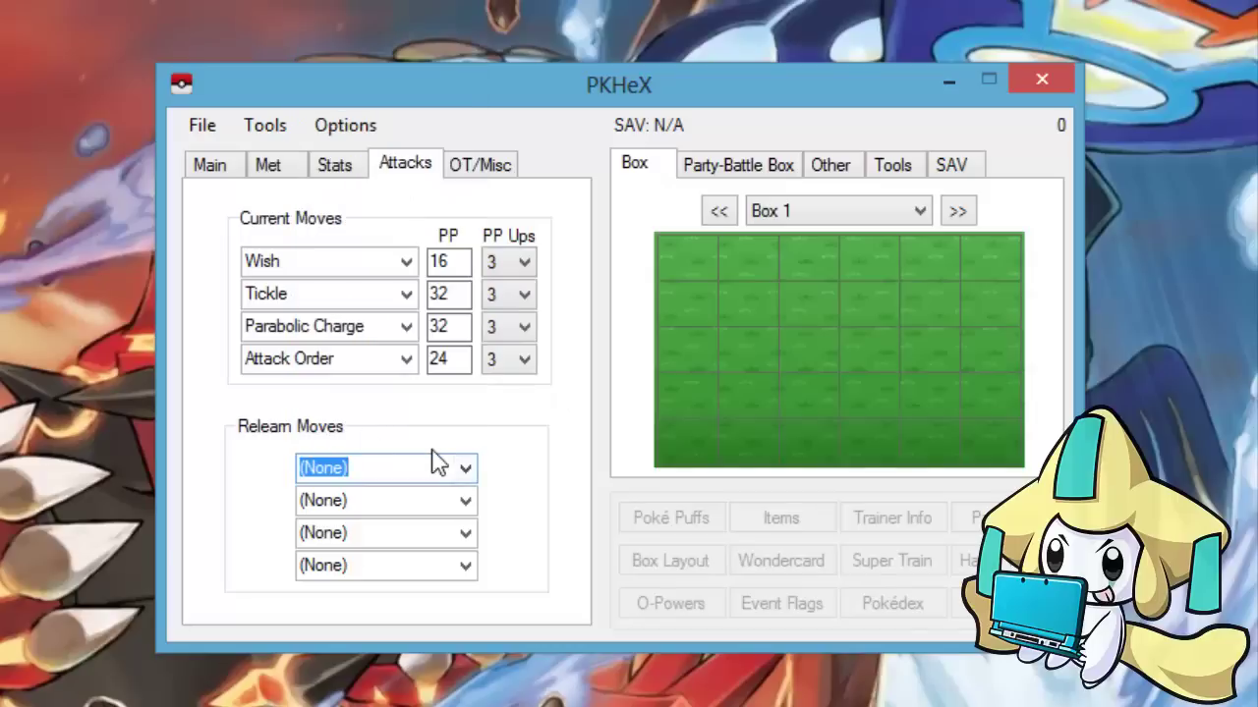
{"action": "left_click", "coordinate": [360, 468]}
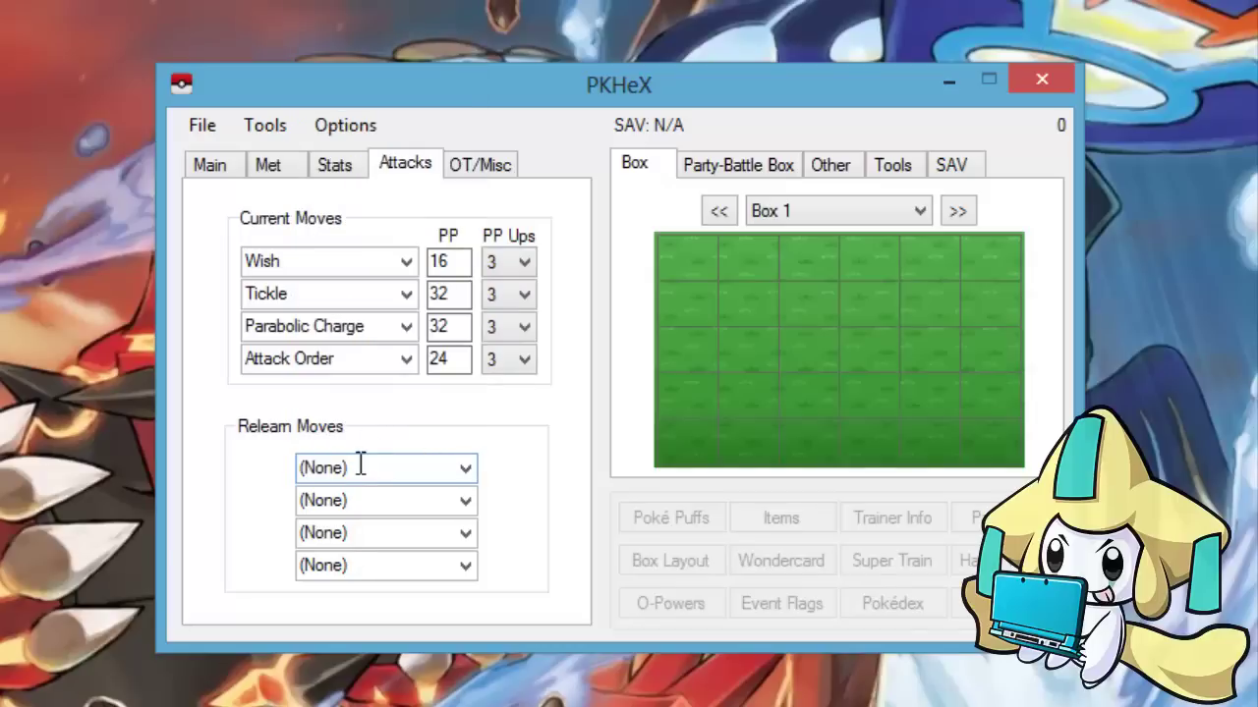
{"action": "left_click", "coordinate": [467, 470]}
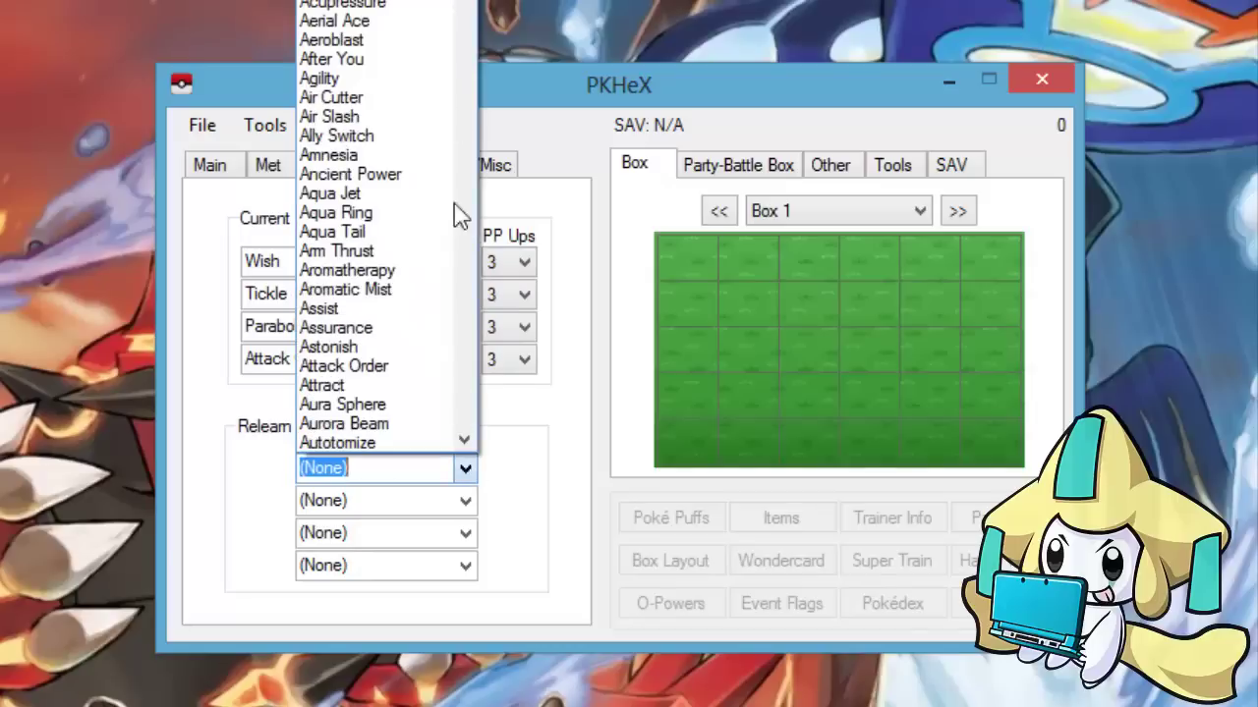
{"action": "left_click_drag", "start_coordinate": [464, 12], "coordinate": [485, 356]}
{"action": "left_click", "coordinate": [421, 252]}
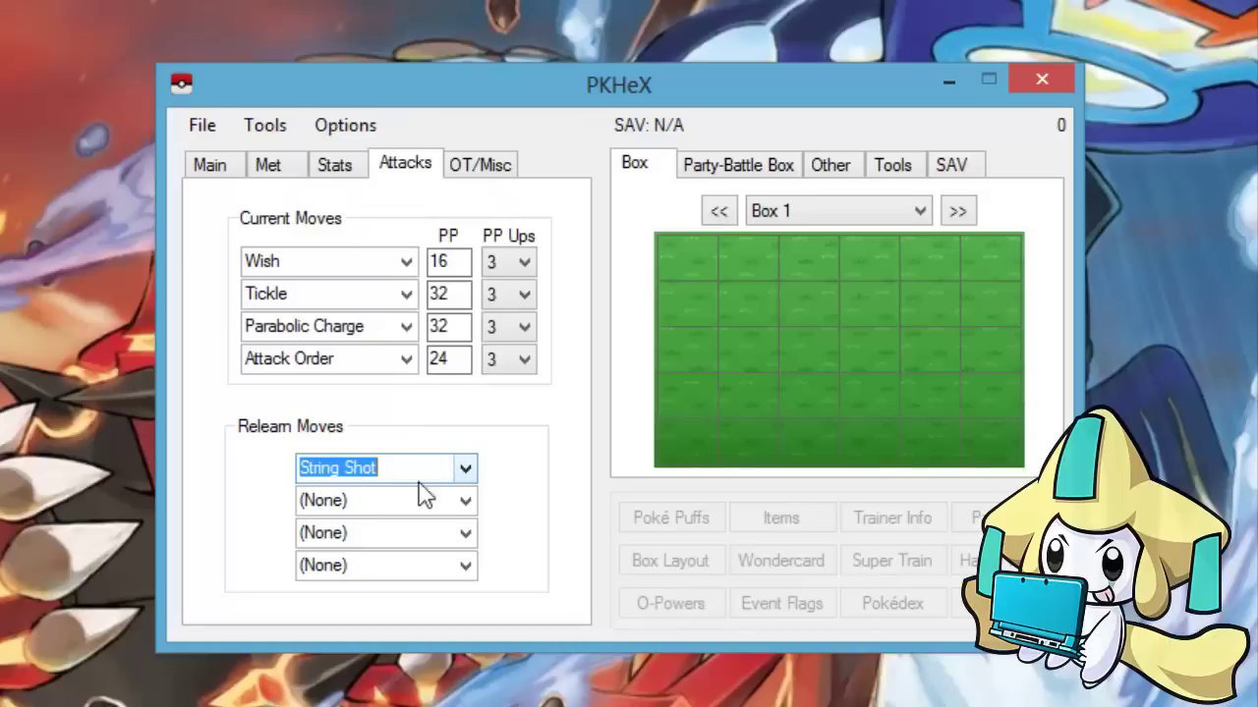
{"action": "left_click", "coordinate": [413, 466]}
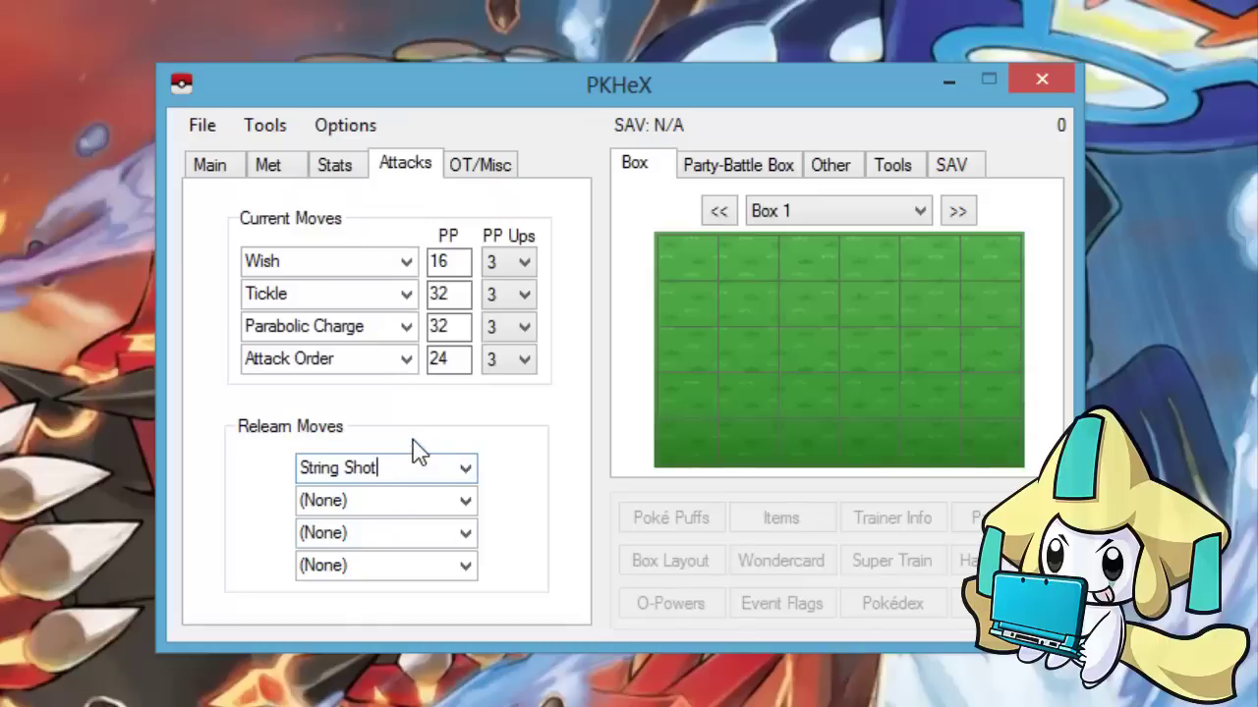
Set the second, third and fourth relearn moves to Assurance, Trump Card and Superpower
{"action": "left_click", "coordinate": [457, 500]}
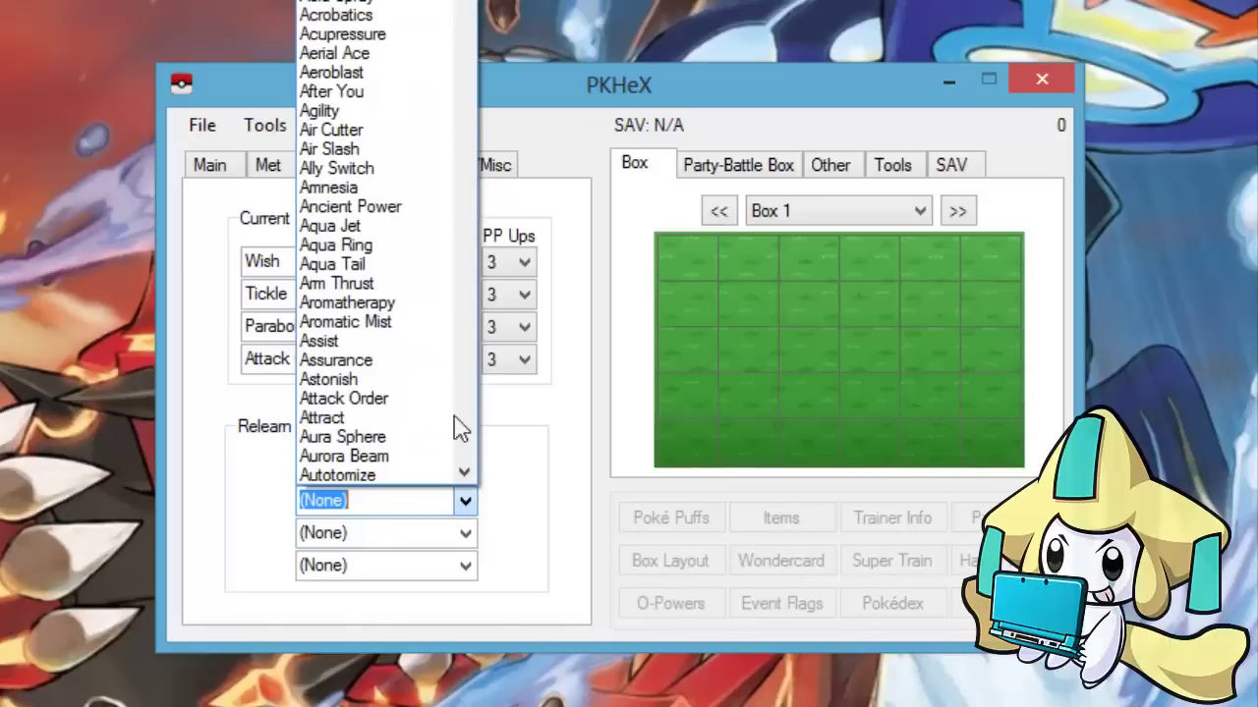
{"action": "left_click", "coordinate": [373, 360]}
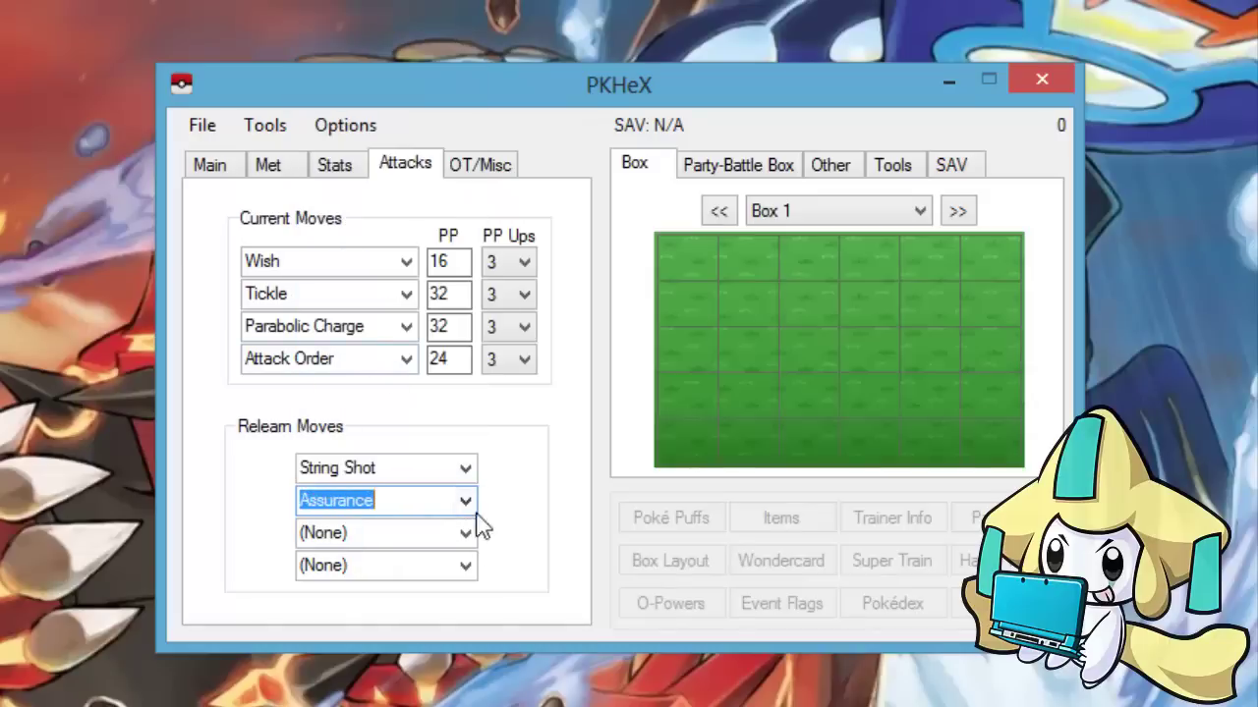
{"action": "left_click", "coordinate": [465, 533]}
{"action": "left_click_drag", "start_coordinate": [470, 68], "coordinate": [470, 459]}
{"action": "left_click", "coordinate": [383, 182]}
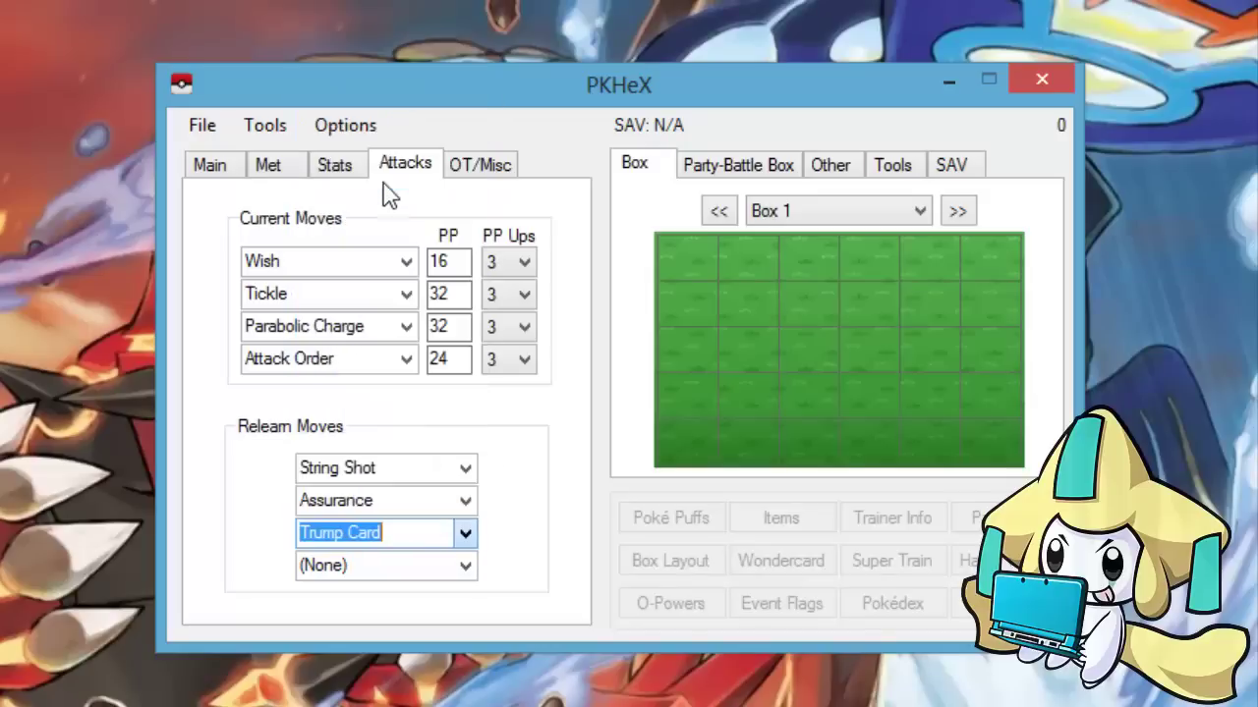
{"action": "left_click", "coordinate": [465, 566]}
{"action": "left_click_drag", "start_coordinate": [464, 12], "coordinate": [491, 463]}
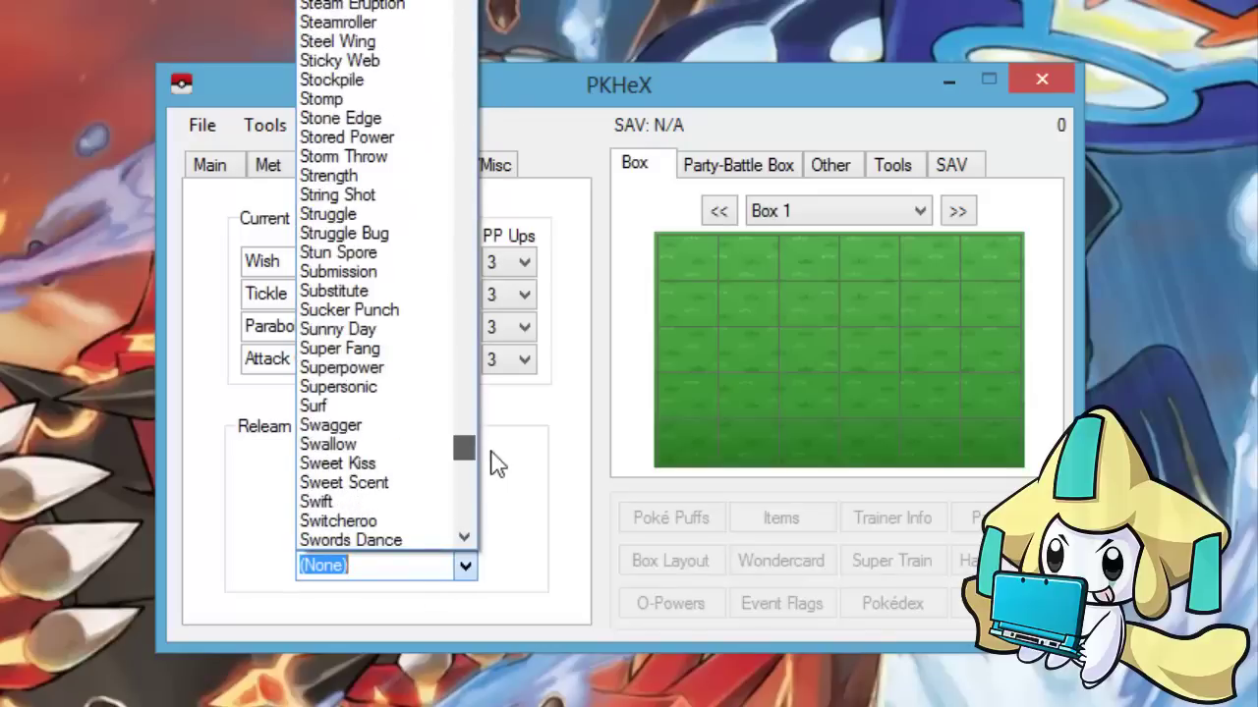
{"action": "left_click", "coordinate": [410, 374]}
{"action": "left_click", "coordinate": [386, 469]}
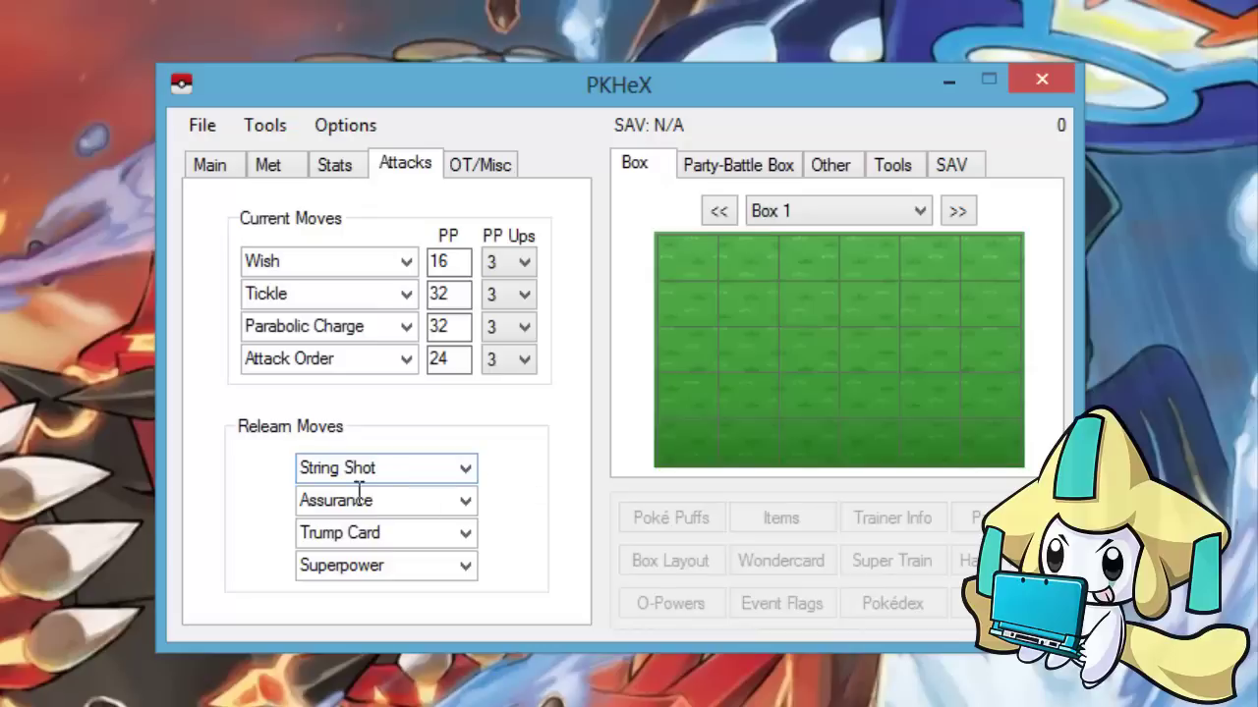
Change the first relearn move to Tail Glow
{"action": "left_click", "coordinate": [467, 474]}
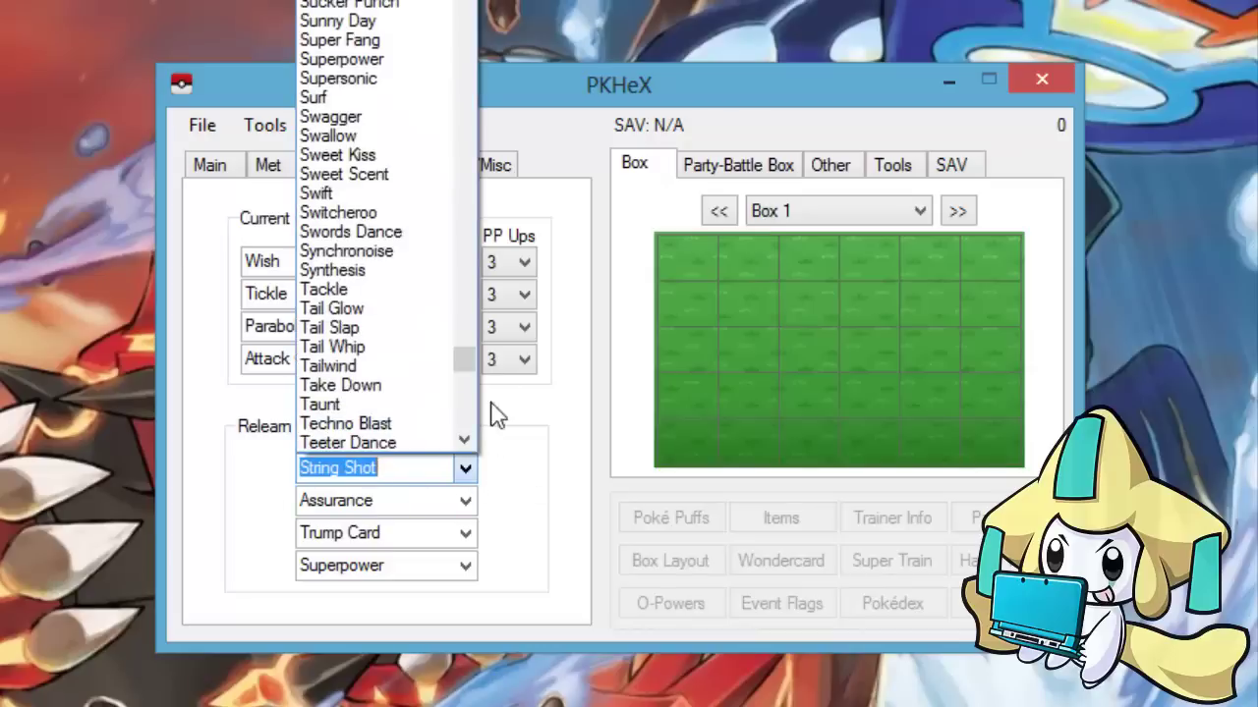
{"action": "left_click", "coordinate": [411, 316]}
{"action": "left_click", "coordinate": [428, 468]}
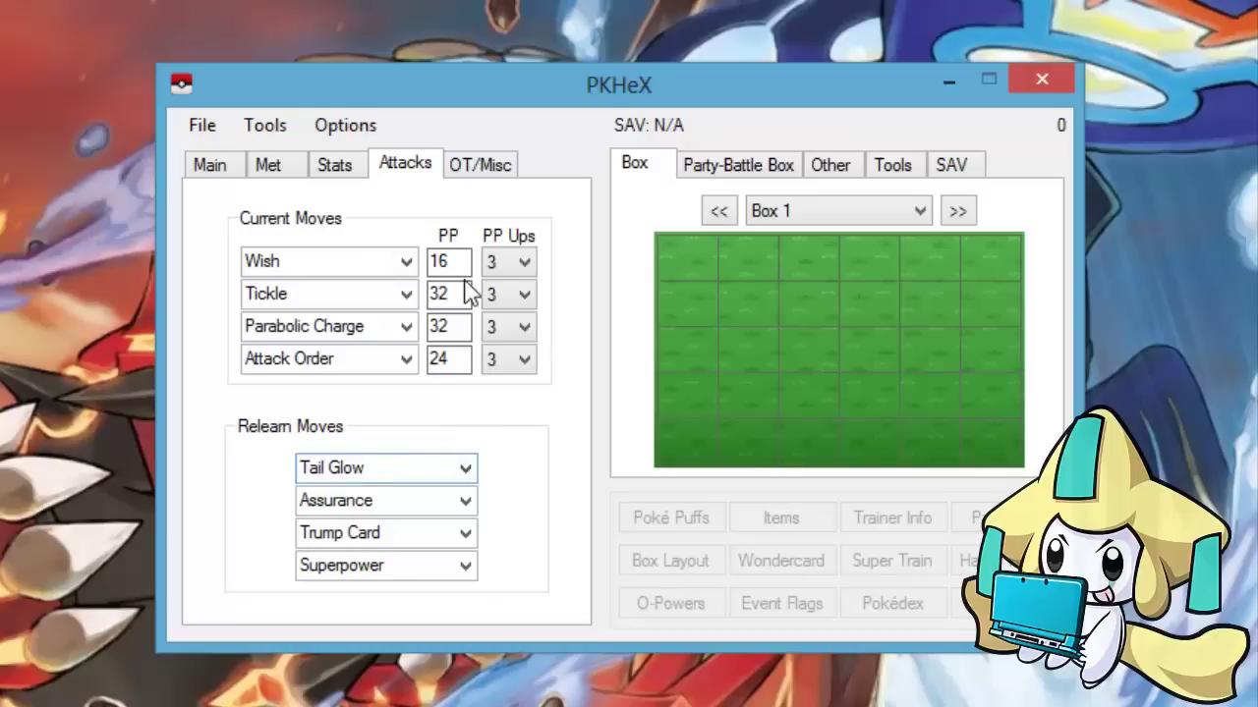
Replace the TID in the original trainer's information with a new five-digit trainer ID
{"action": "left_click", "coordinate": [499, 163]}
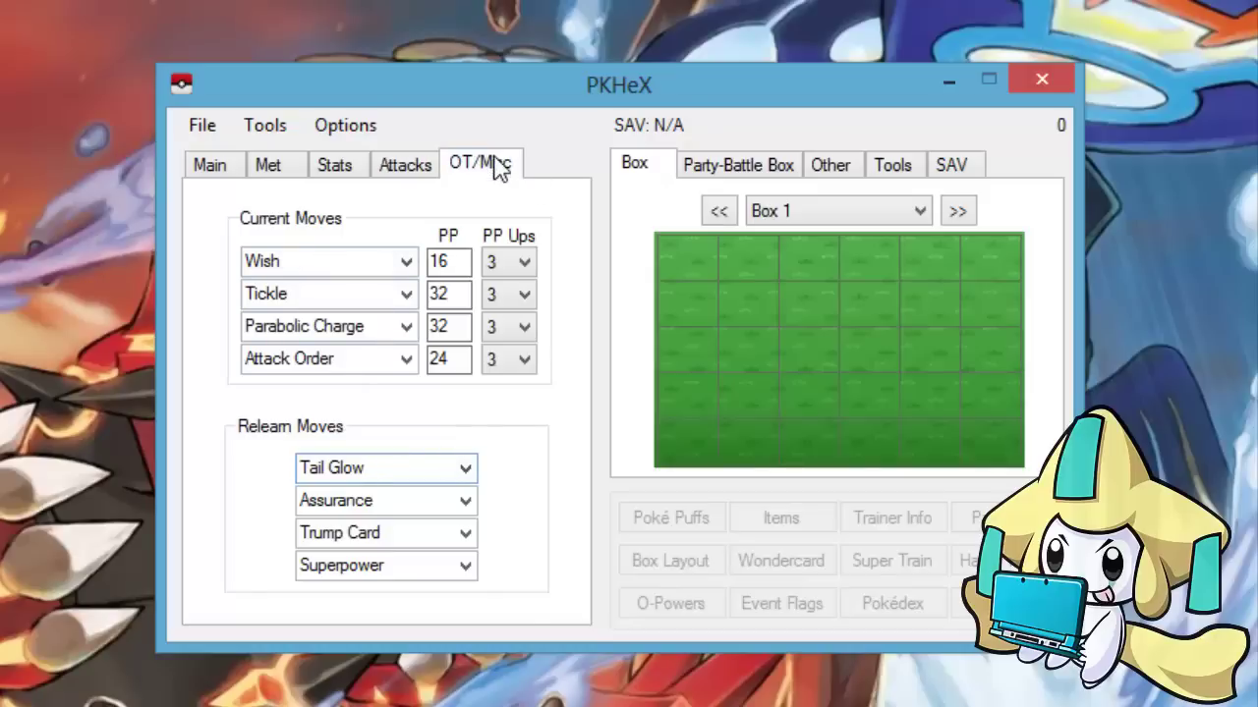
{"action": "left_click_drag", "start_coordinate": [371, 237], "coordinate": [242, 253]}
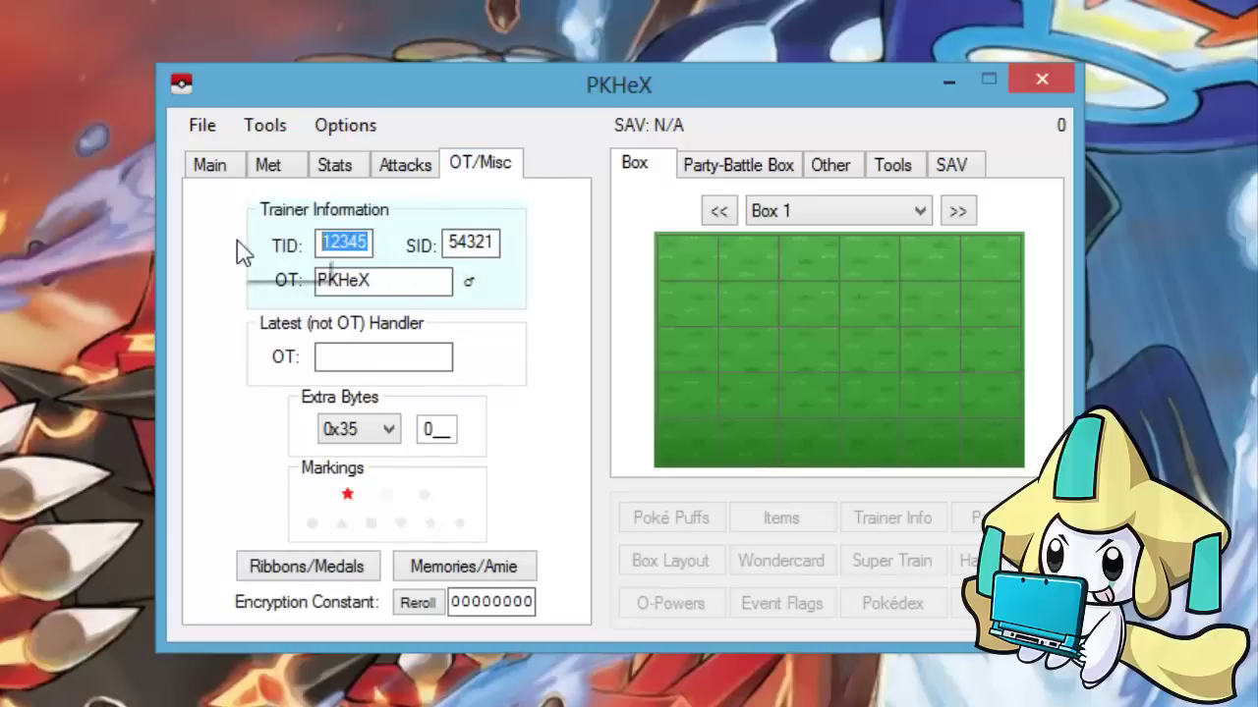
{"action": "left_click", "coordinate": [402, 275]}
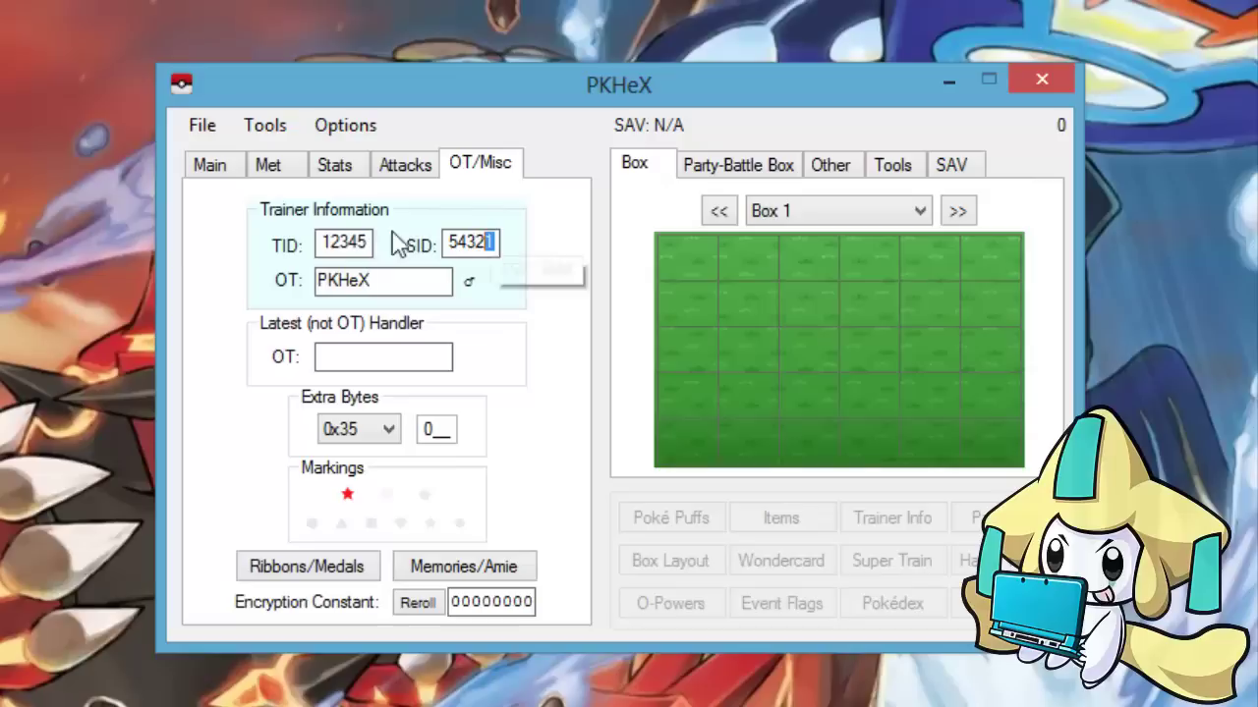
{"action": "double_click", "coordinate": [334, 242]}
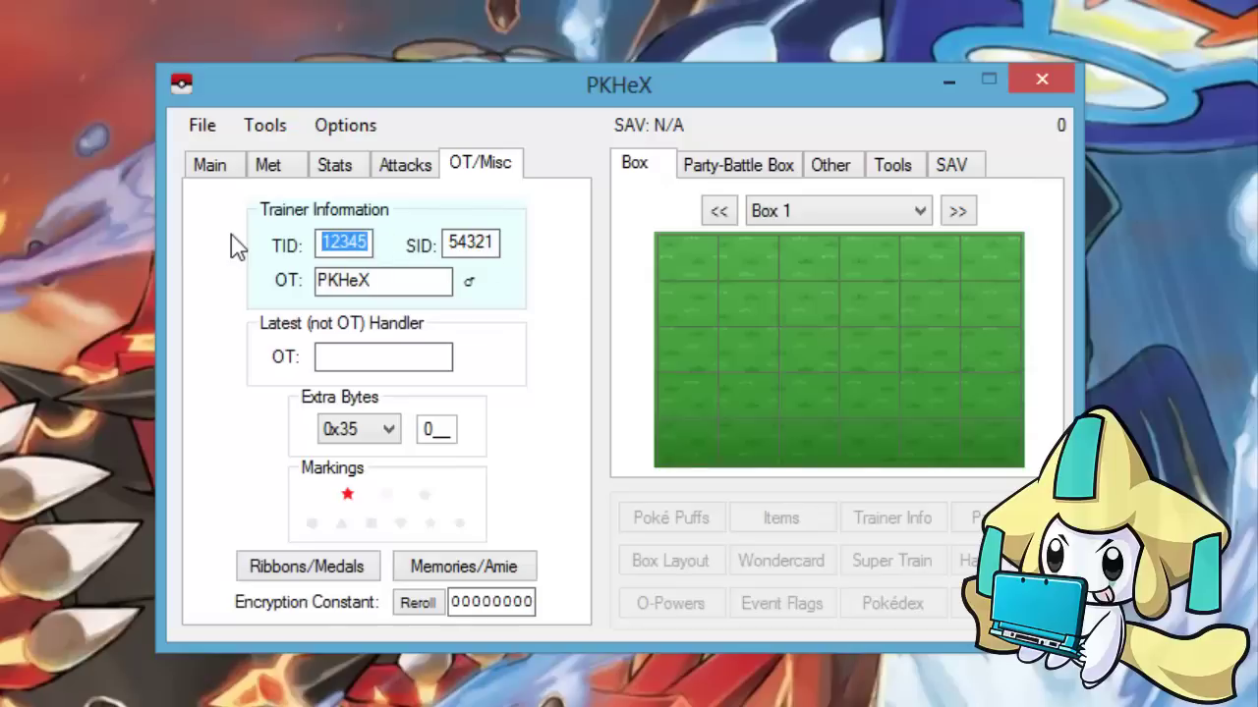
{"action": "type", "text": "65474"}
Replace the original trainer's name with the player's own and enter a new five-digit secret ID as the SID
{"action": "left_click_drag", "start_coordinate": [421, 281], "coordinate": [204, 280]}
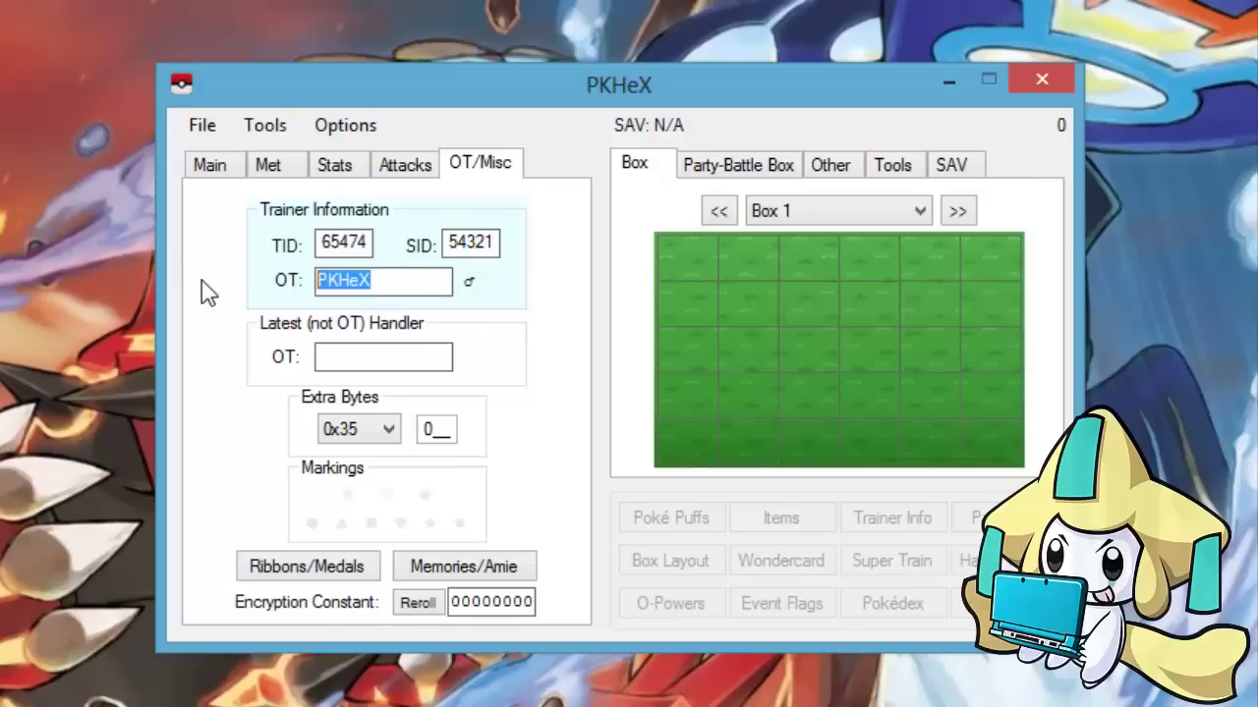
{"action": "key", "text": "BackSpace"}
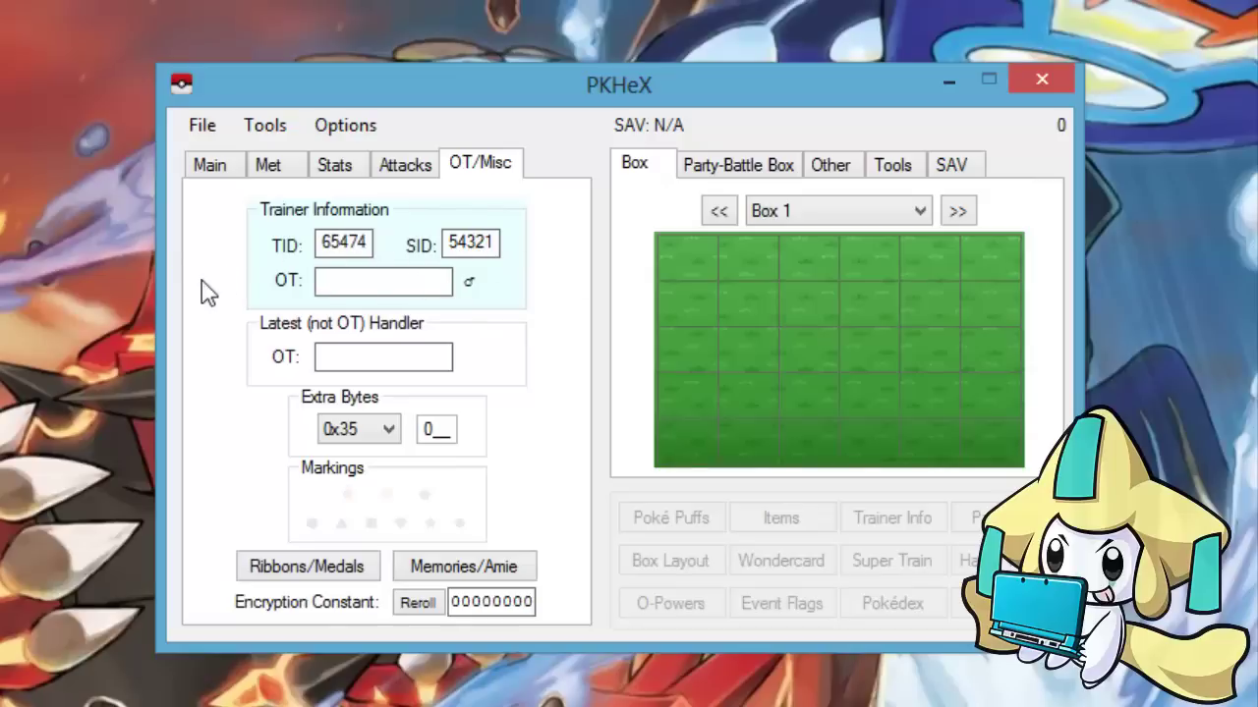
{"action": "type", "text": "S"}
{"action": "key", "text": "BackSpace"}
{"action": "double_click", "coordinate": [496, 243]}
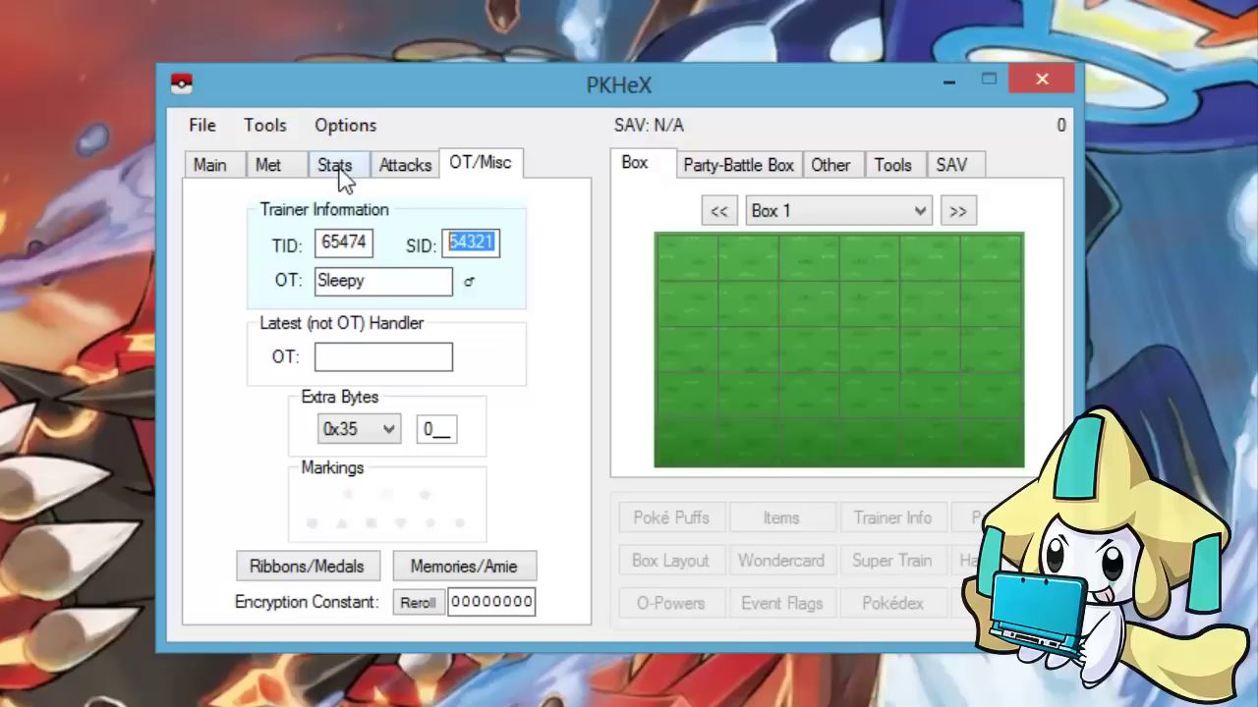
{"action": "type", "text": "65453"}
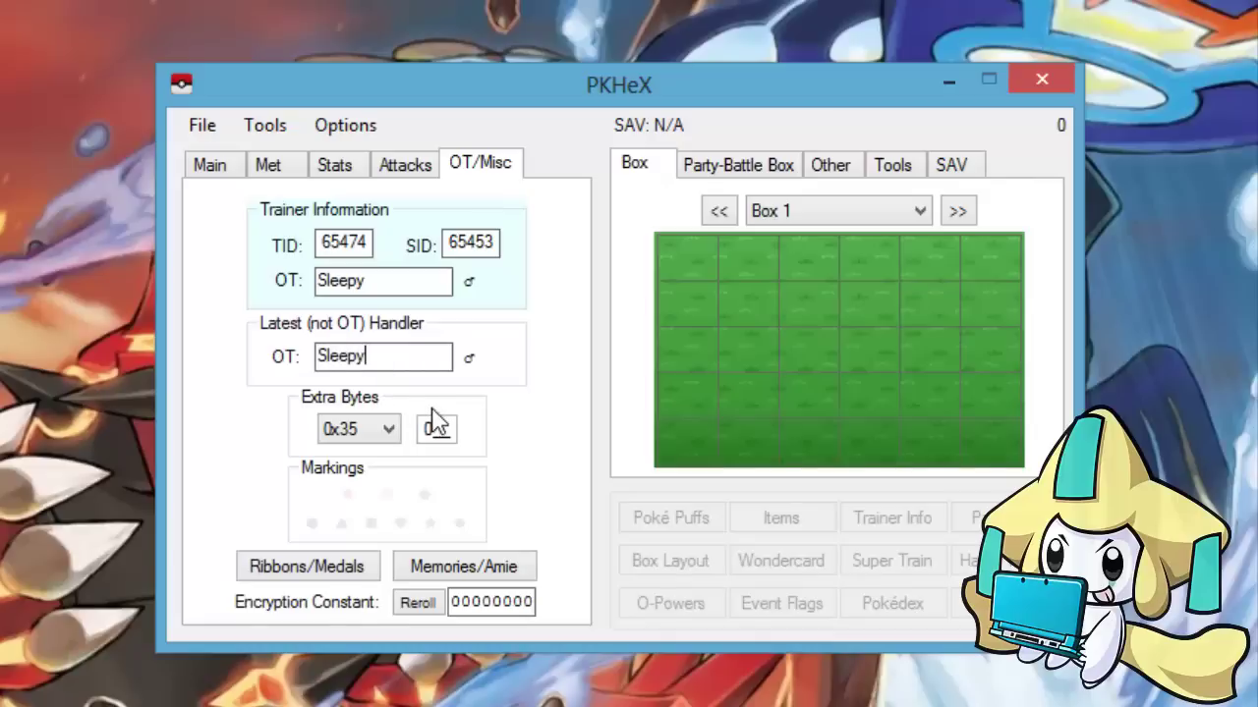
{"action": "left_click", "coordinate": [426, 279]}
{"action": "double_click", "coordinate": [373, 355]}
{"action": "left_click", "coordinate": [382, 355]}
{"action": "double_click", "coordinate": [371, 355]}
{"action": "left_click", "coordinate": [378, 356]}
{"action": "left_click_drag", "start_coordinate": [394, 285], "coordinate": [270, 285]}
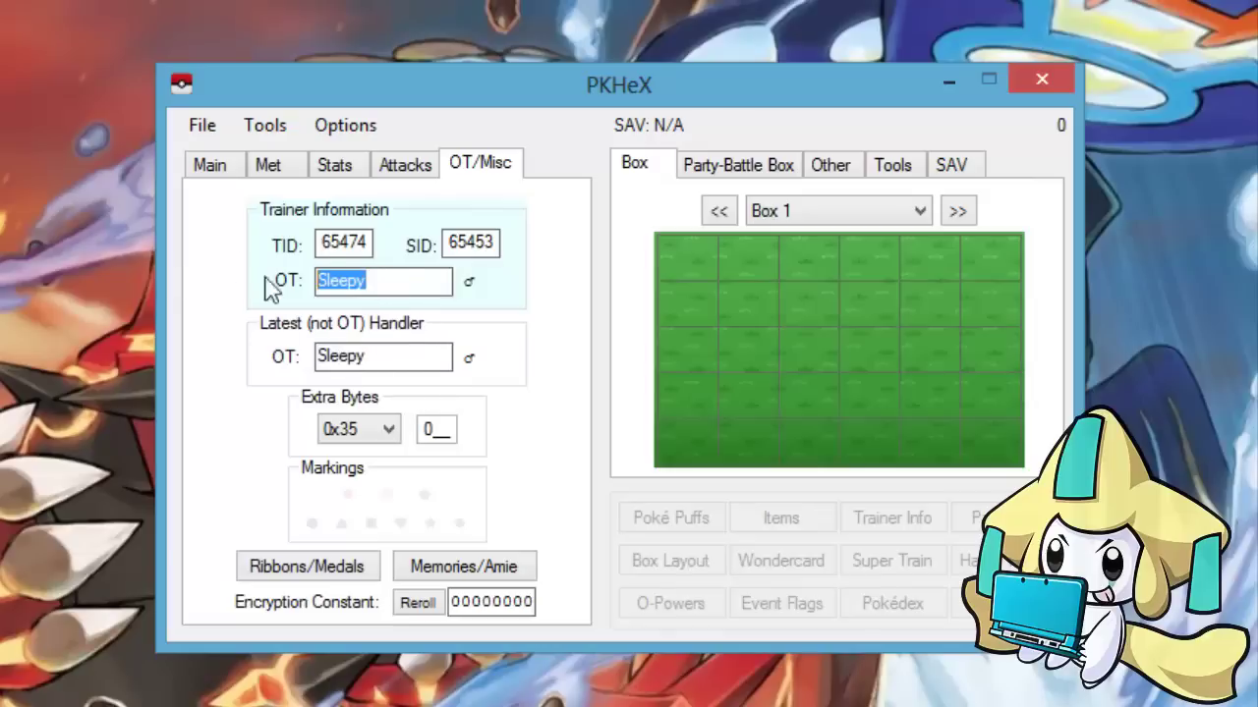
{"action": "left_click", "coordinate": [350, 284]}
{"action": "double_click", "coordinate": [349, 284]}
{"action": "left_click", "coordinate": [415, 281]}
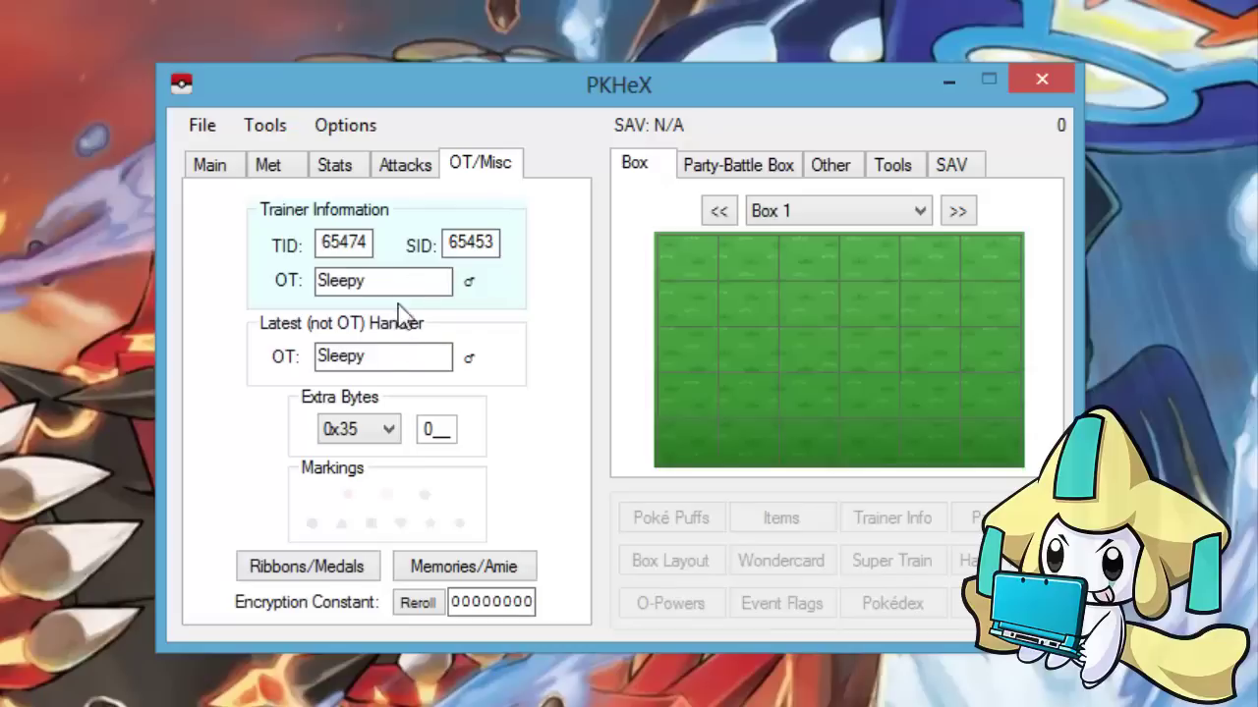
{"action": "left_click_drag", "start_coordinate": [398, 285], "coordinate": [233, 267]}
{"action": "left_click", "coordinate": [371, 279]}
{"action": "left_click_drag", "start_coordinate": [414, 364], "coordinate": [239, 348]}
{"action": "left_click", "coordinate": [401, 362]}
{"action": "double_click", "coordinate": [396, 363]}
{"action": "key", "text": "Delete"}
{"action": "key", "text": "ctrl+z"}
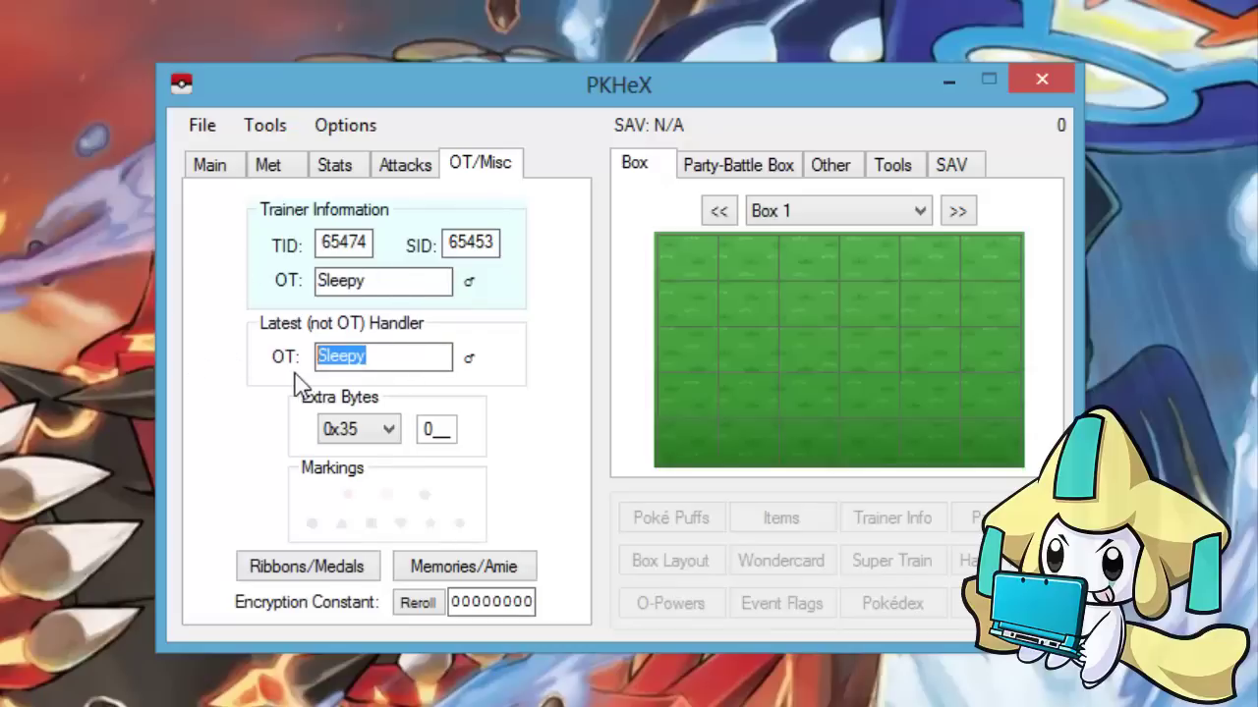
Switch the gender of both the original trainer and the latest handler to female
{"action": "left_click", "coordinate": [364, 356]}
{"action": "left_click", "coordinate": [468, 358]}
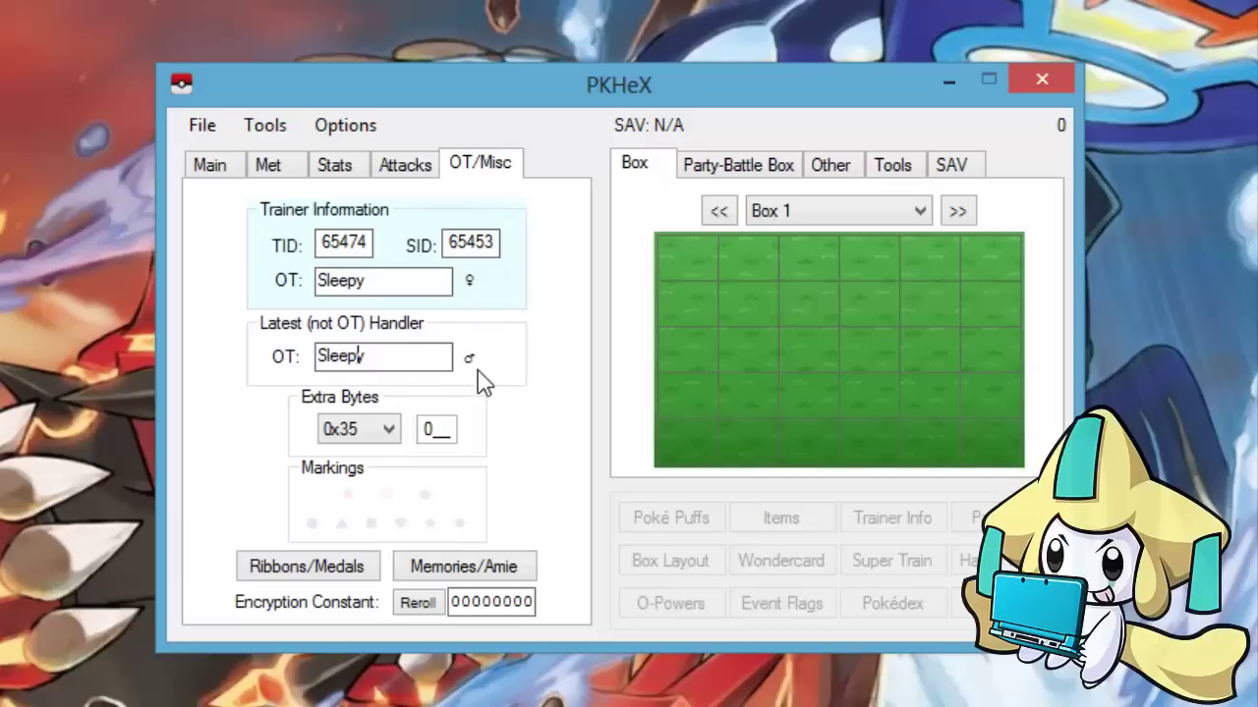
Reroll the Garbodor's PID and make the Pokémon shiny
{"action": "left_click", "coordinate": [210, 166]}
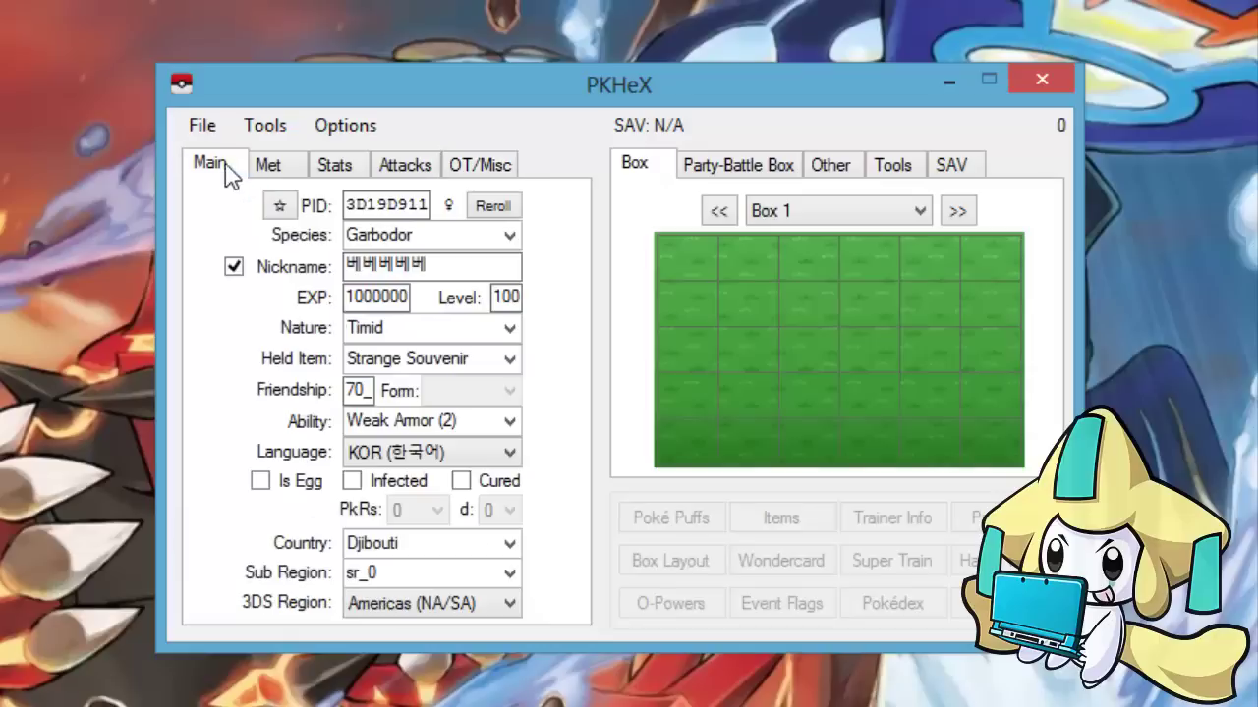
{"action": "left_click", "coordinate": [279, 205]}
{"action": "left_click", "coordinate": [448, 205]}
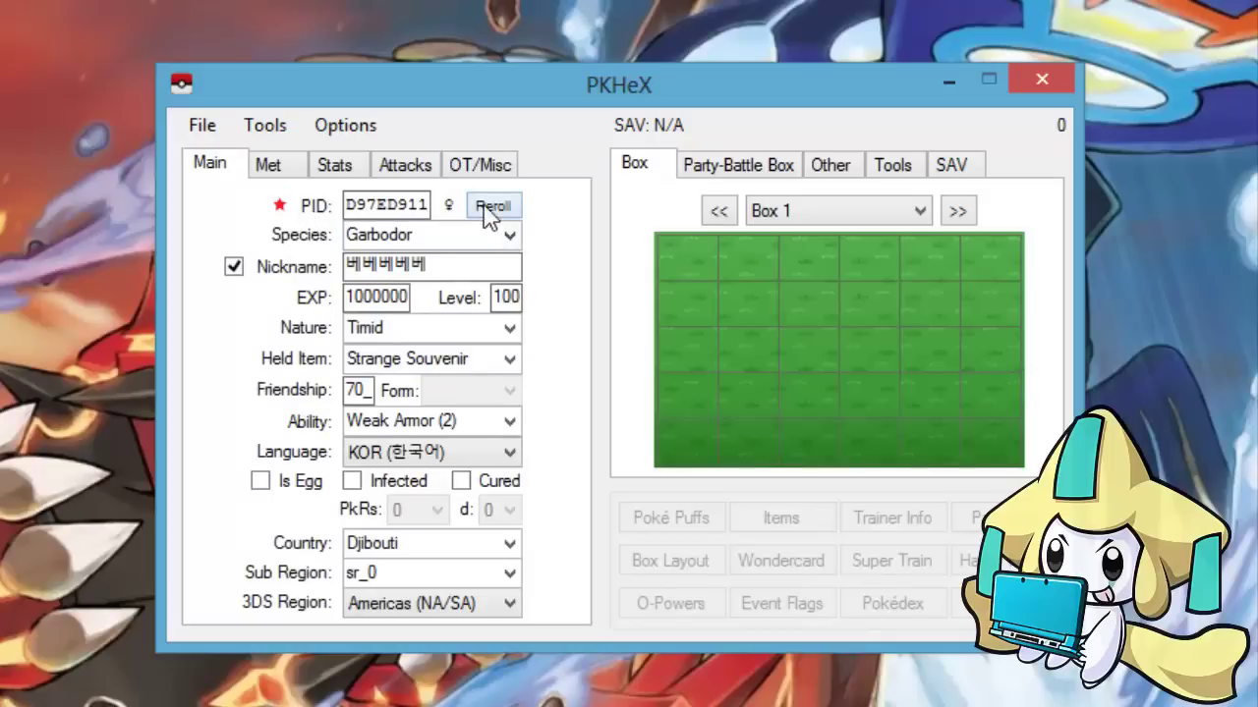
{"action": "left_click", "coordinate": [494, 206]}
{"action": "left_click", "coordinate": [279, 205]}
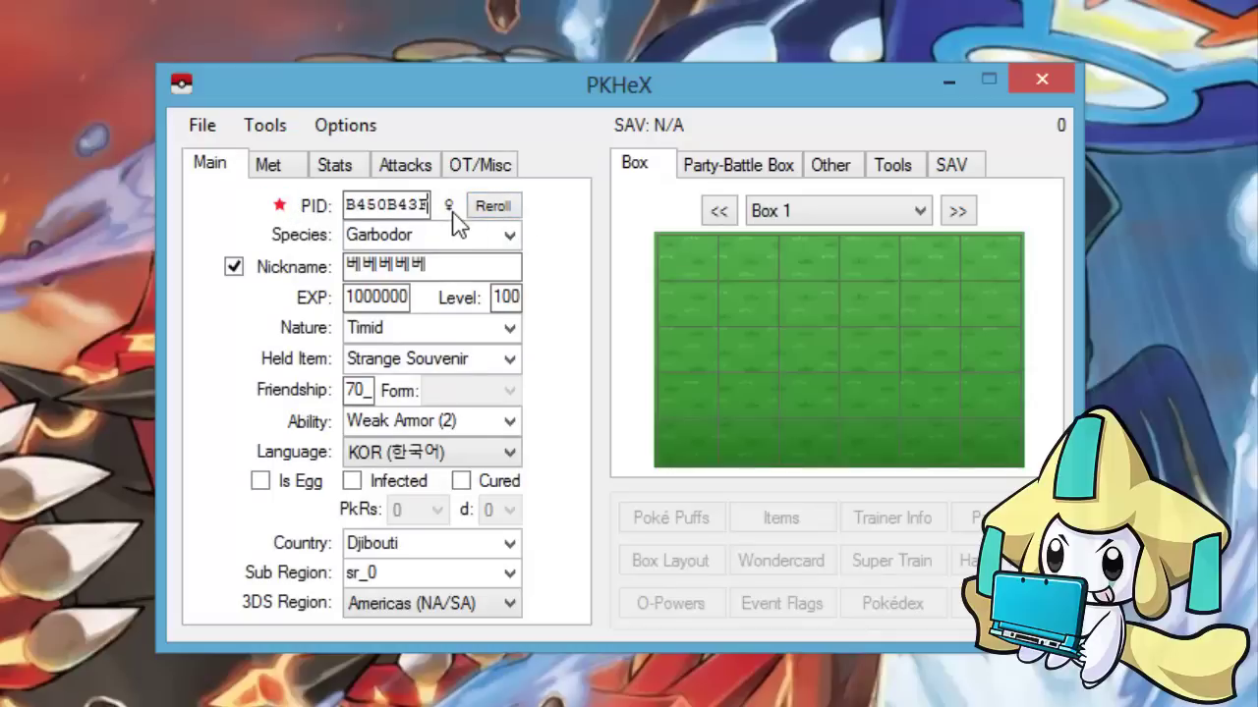
Return to the trainer and miscellaneous data and open the Ribbon / Medal Editor
{"action": "left_click", "coordinate": [412, 167]}
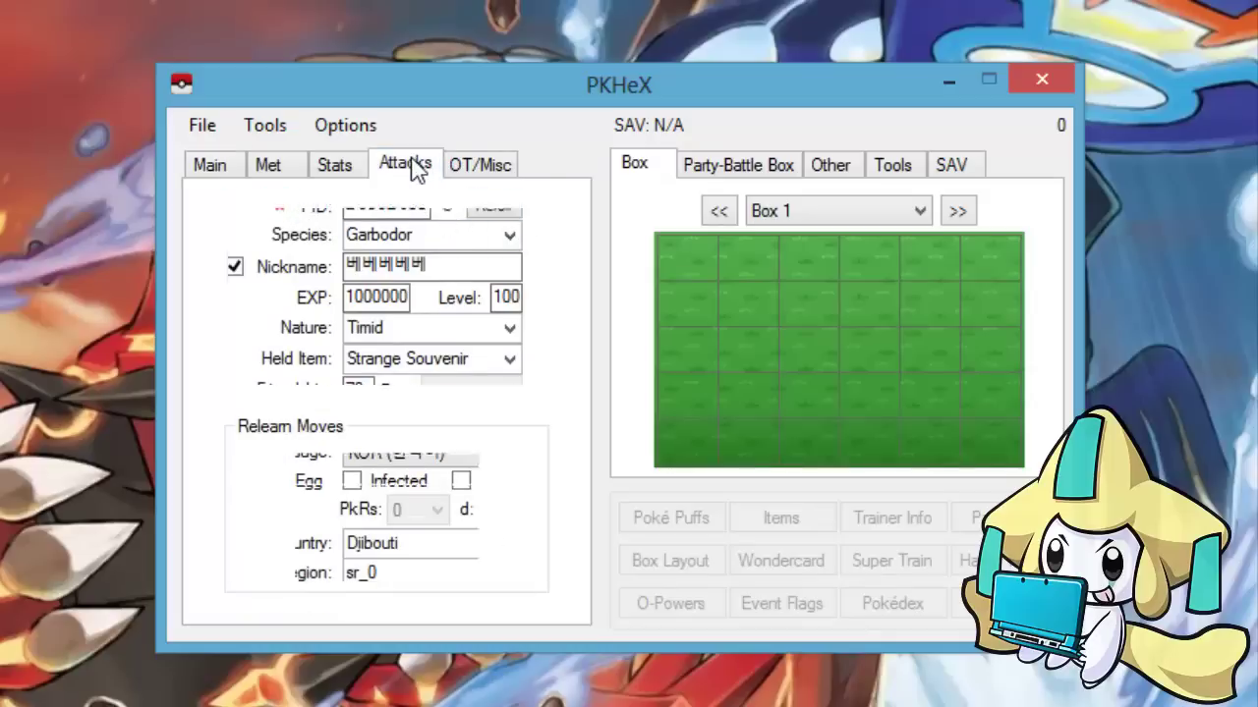
{"action": "left_click", "coordinate": [468, 167]}
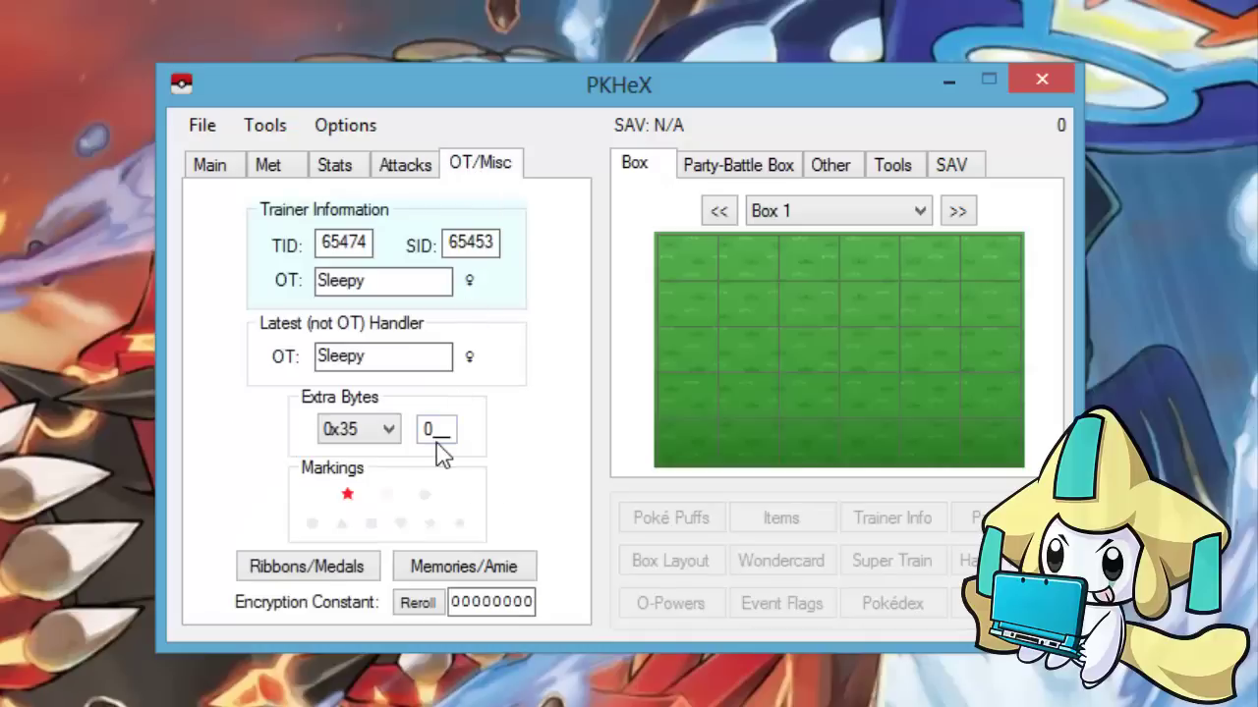
{"action": "left_click", "coordinate": [357, 430]}
{"action": "left_click", "coordinate": [359, 445]}
{"action": "left_click", "coordinate": [362, 577]}
Award the Sinnoh Champ, Expert Battler, Downcast, Snooze, Legend, National, World, Premier and Souvenir common ribbons
{"action": "left_click", "coordinate": [521, 302]}
{"action": "left_click", "coordinate": [705, 360]}
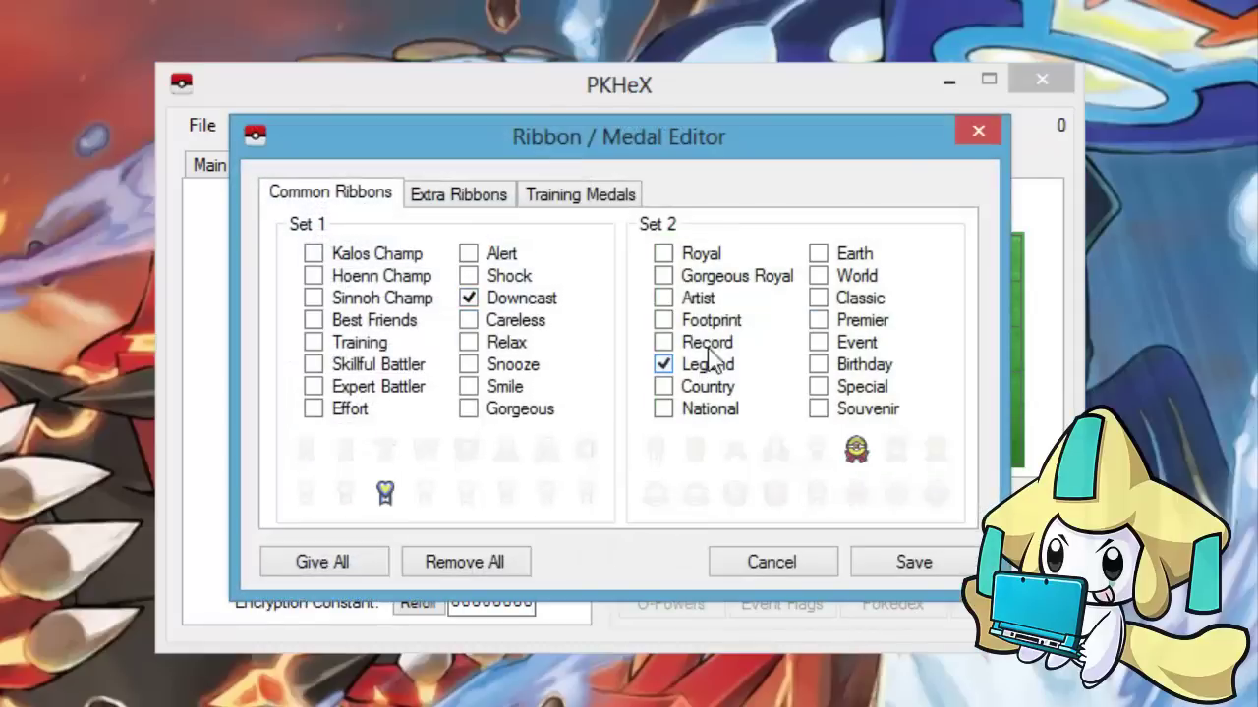
{"action": "left_click", "coordinate": [823, 320]}
{"action": "left_click", "coordinate": [853, 409]}
{"action": "left_click", "coordinate": [378, 300]}
{"action": "left_click", "coordinate": [371, 387]}
{"action": "left_click", "coordinate": [495, 365]}
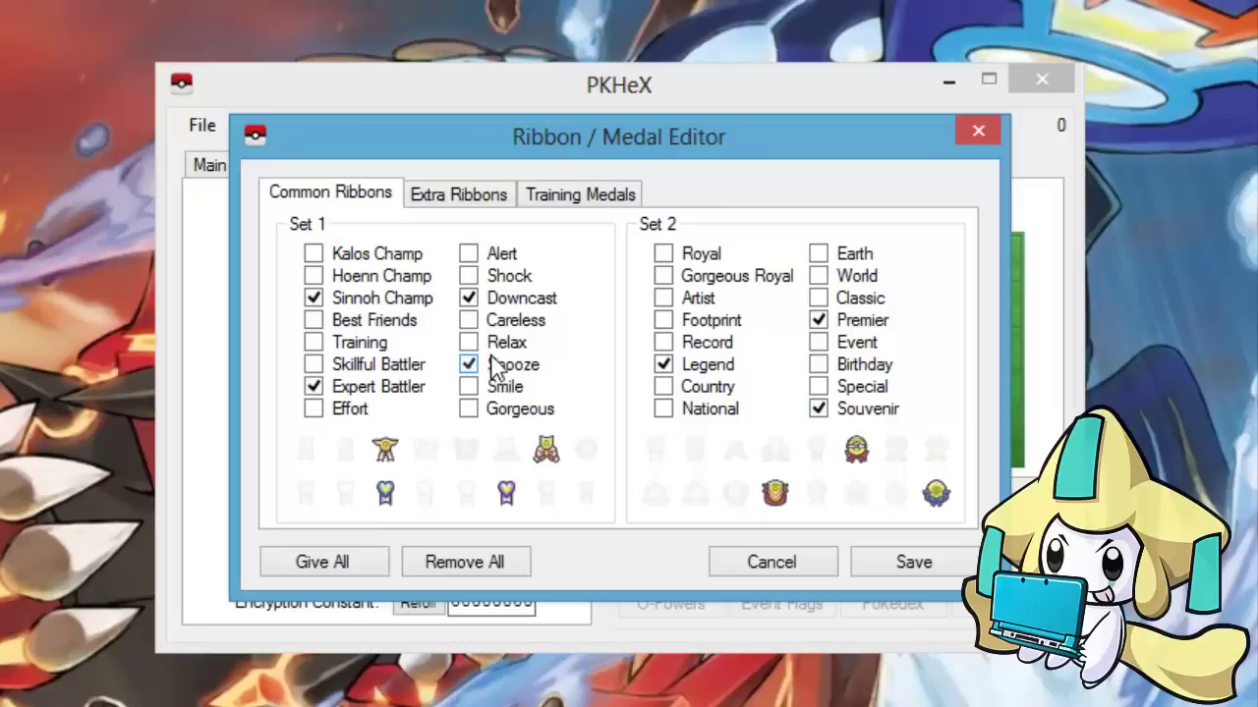
{"action": "left_click", "coordinate": [663, 409]}
{"action": "left_click", "coordinate": [819, 276]}
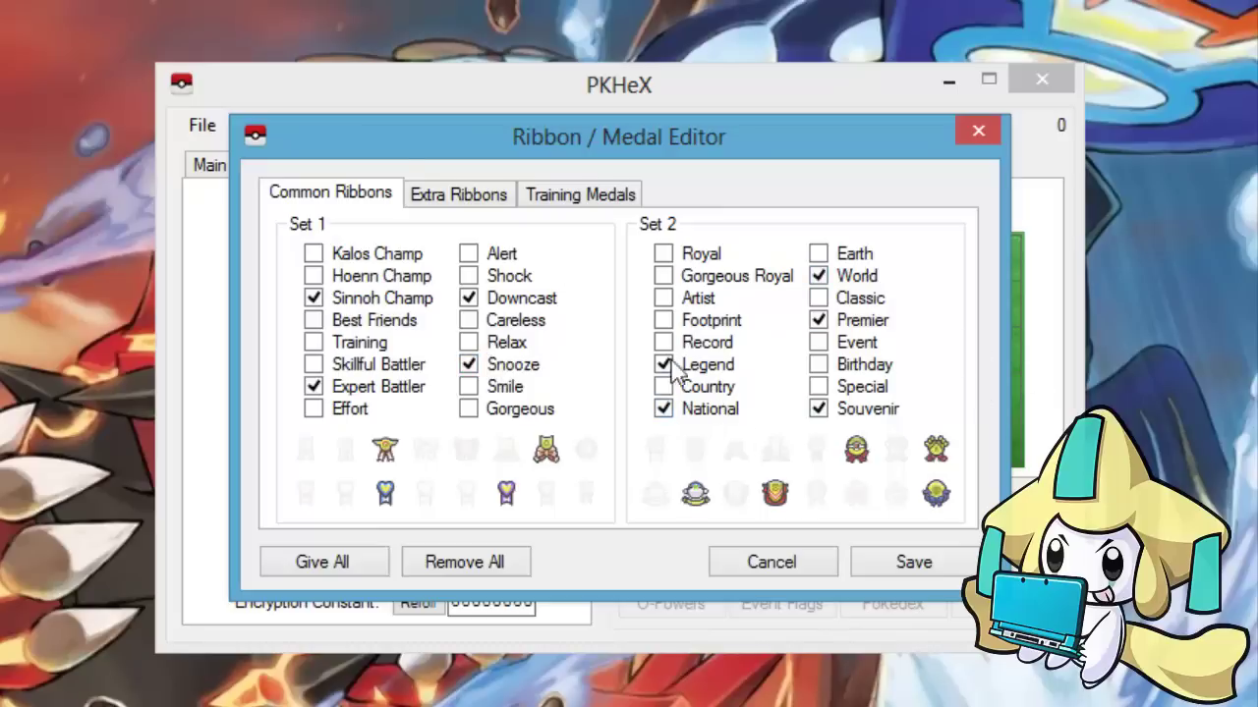
Award the Wishing, World Champ and National Champ ribbons from the extra ribbons set
{"action": "left_click", "coordinate": [444, 195]}
{"action": "left_click", "coordinate": [423, 257]}
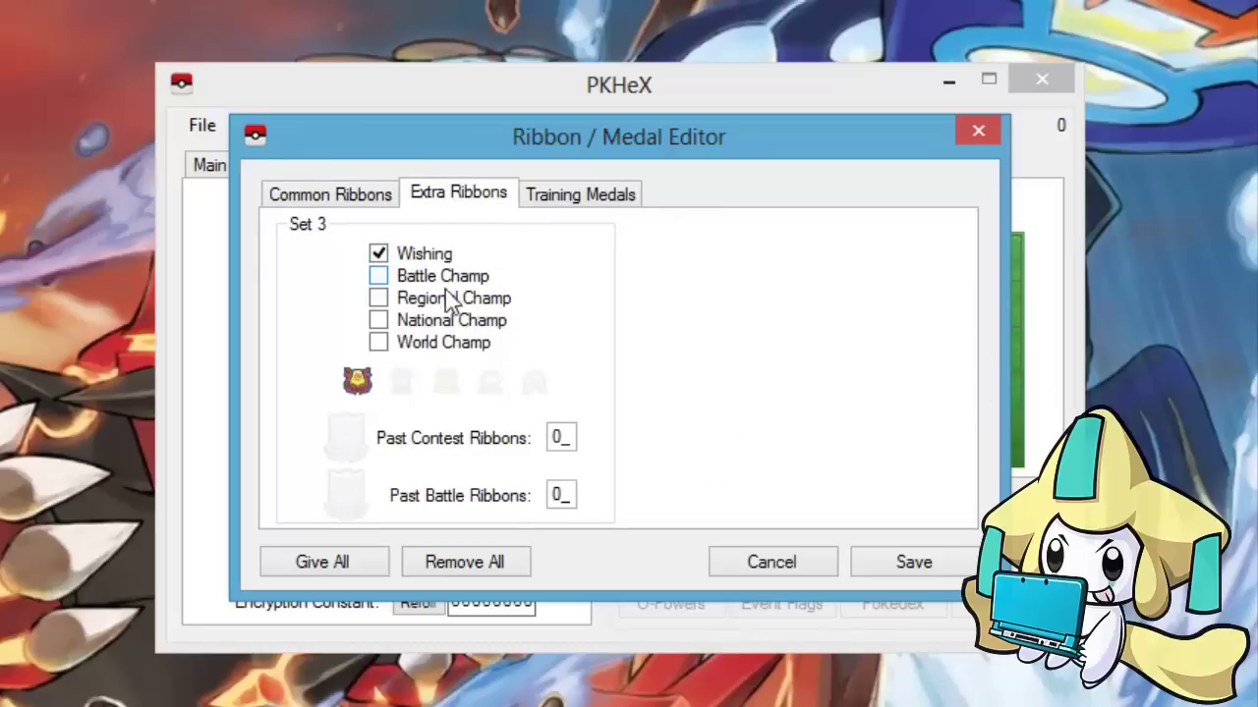
{"action": "left_click", "coordinate": [439, 344]}
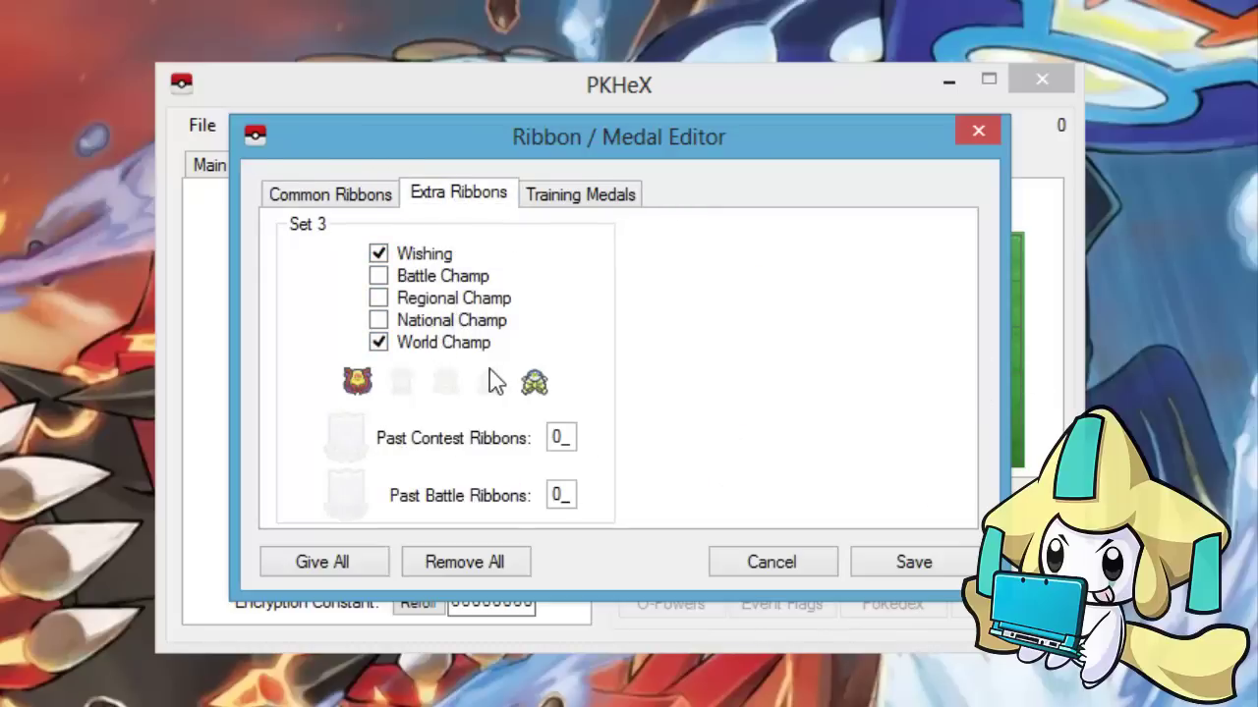
{"action": "left_click", "coordinate": [462, 321]}
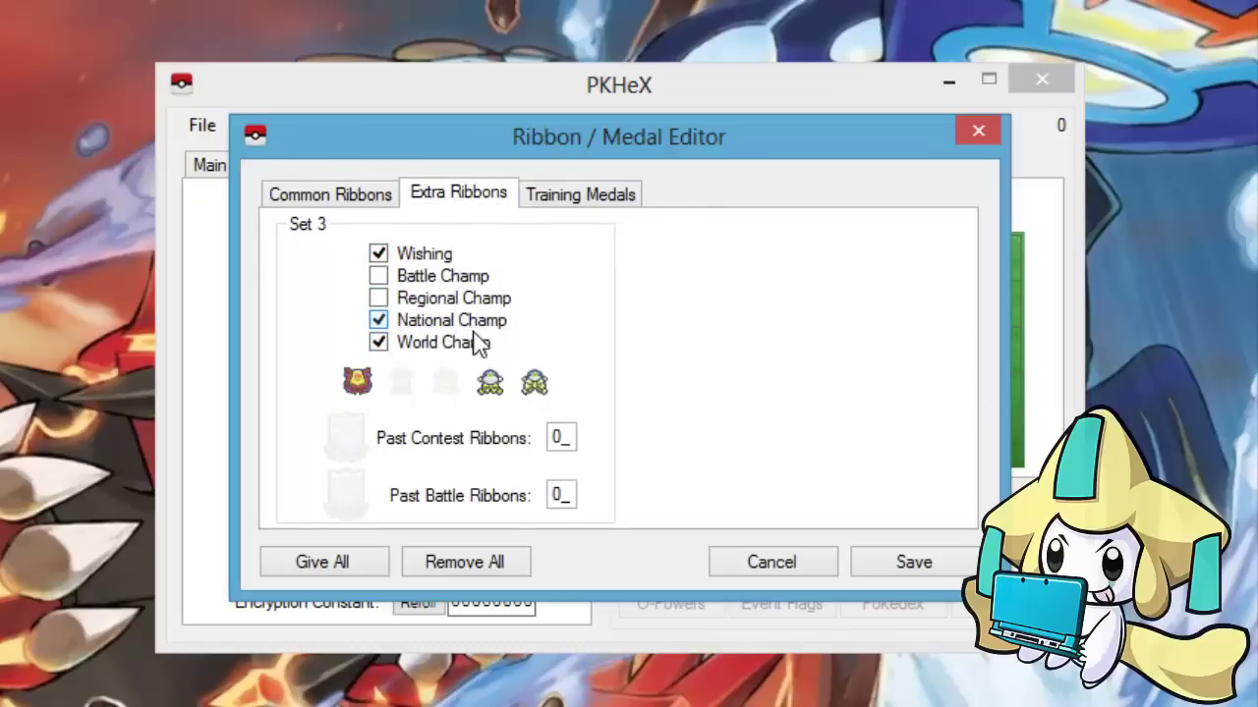
Try Past Contest Ribbons counts of 55 and 1 for the Pokémon
{"action": "double_click", "coordinate": [568, 436]}
{"action": "type", "text": "55"}
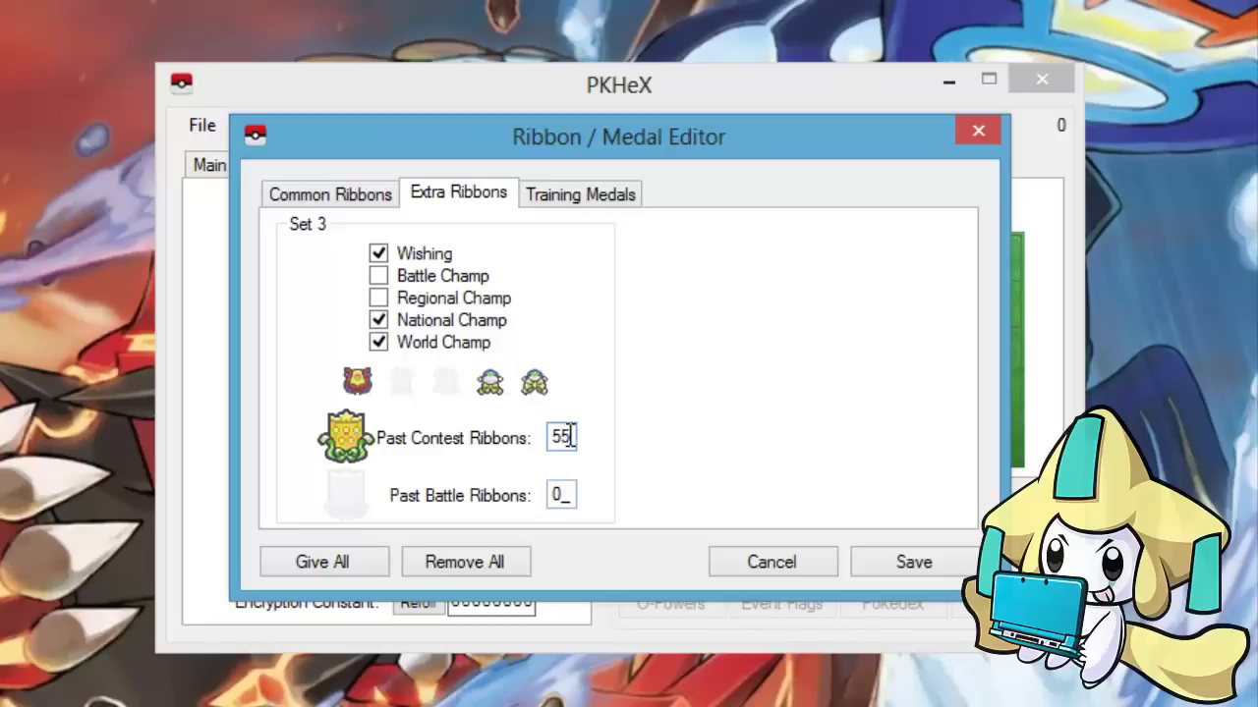
{"action": "double_click", "coordinate": [570, 436]}
{"action": "type", "text": "99"}
{"action": "type", "text": "55"}
{"action": "double_click", "coordinate": [570, 436]}
{"action": "type", "text": "2"}
{"action": "key", "text": "BackSpace"}
{"action": "type", "text": "1"}
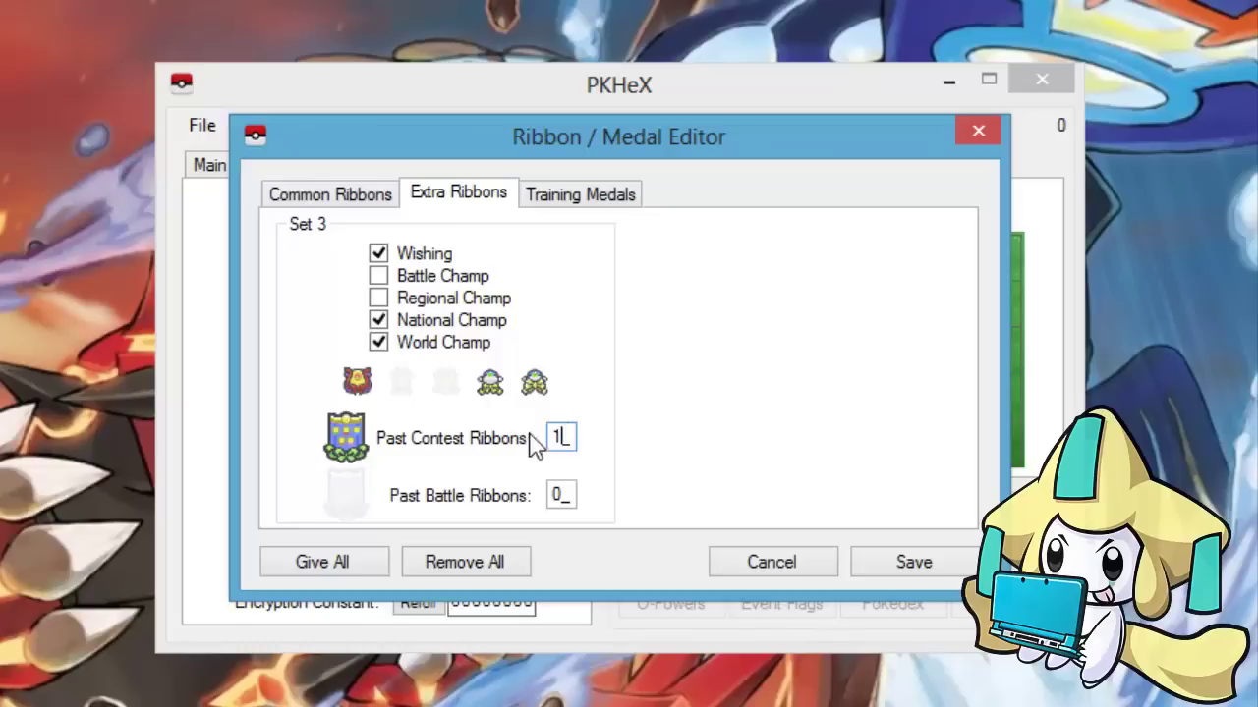
Try further Past Contest Ribbons counts of 10 and 30
{"action": "double_click", "coordinate": [567, 438]}
{"action": "type", "text": "6"}
{"action": "key", "text": "BackSpace"}
{"action": "type", "text": "10"}
{"action": "key", "text": "ctrl+a"}
{"action": "key", "text": "ctrl+a"}
{"action": "type", "text": "30"}
Set both the Past Contest Ribbons and the Past Battle Ribbons counts to 99
{"action": "left_click_drag", "start_coordinate": [572, 437], "coordinate": [485, 429]}
{"action": "type", "text": "99"}
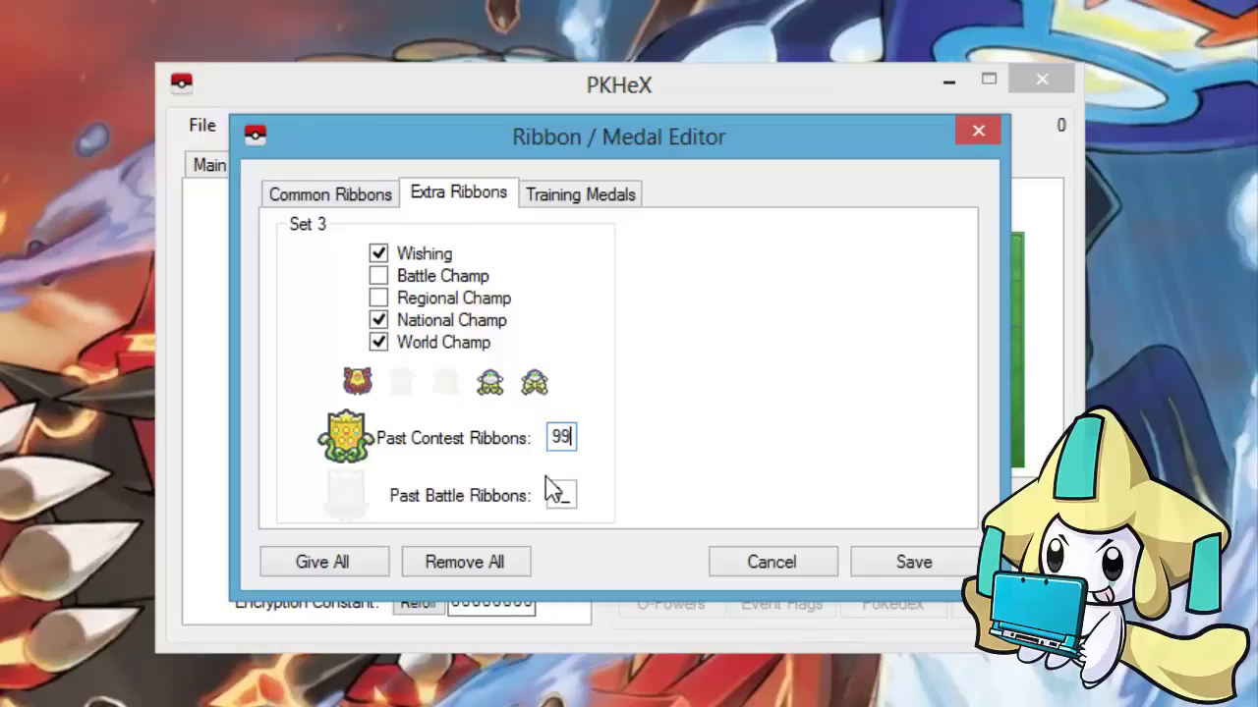
{"action": "left_click_drag", "start_coordinate": [556, 494], "coordinate": [597, 500]}
{"action": "type", "text": "99"}
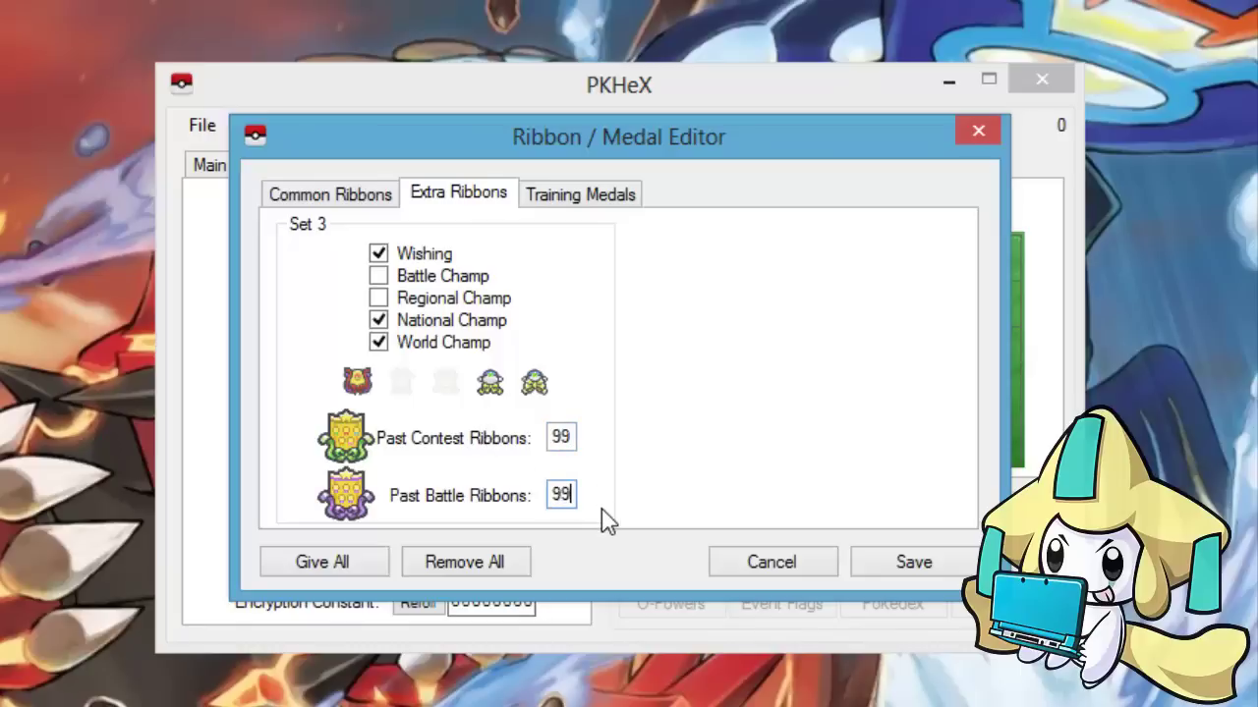
Award the Battle Champ and Regional Champ extra ribbons, and grant all of the common ribbons
{"action": "left_click", "coordinate": [454, 277]}
{"action": "left_click", "coordinate": [464, 299]}
{"action": "left_click", "coordinate": [580, 202]}
{"action": "left_click", "coordinate": [334, 194]}
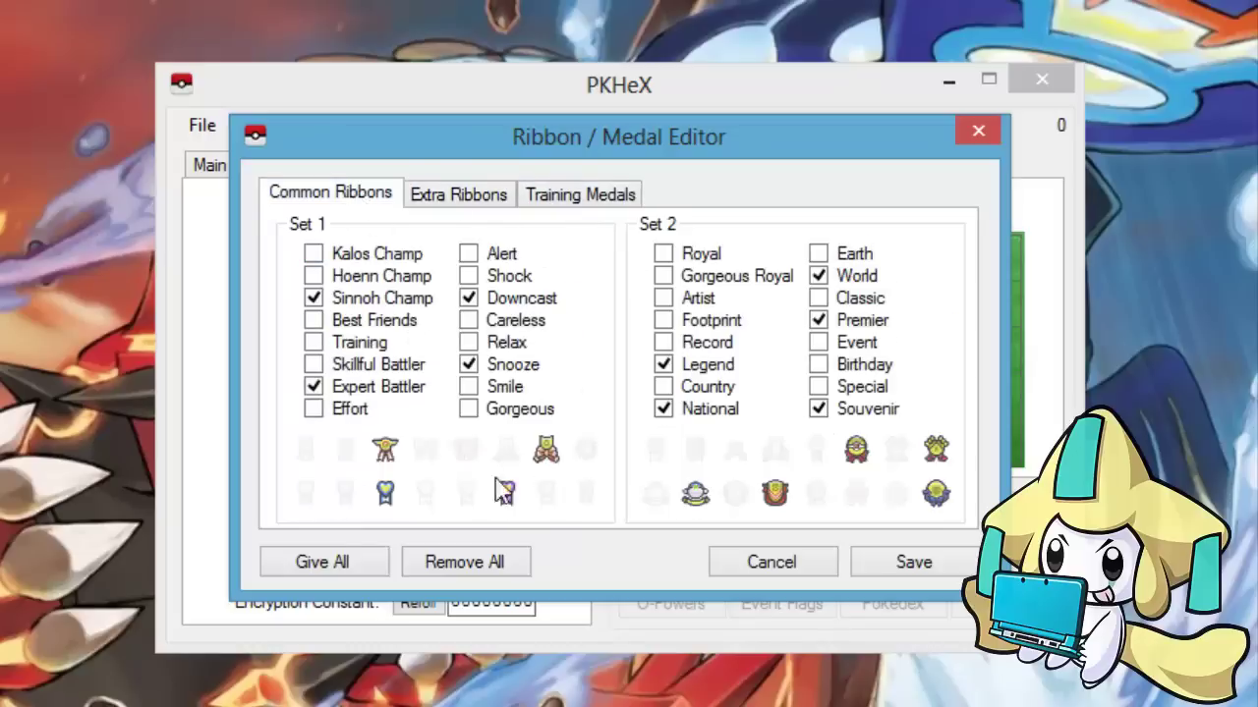
{"action": "left_click", "coordinate": [346, 562]}
{"action": "left_click", "coordinate": [486, 194]}
{"action": "left_click", "coordinate": [395, 193]}
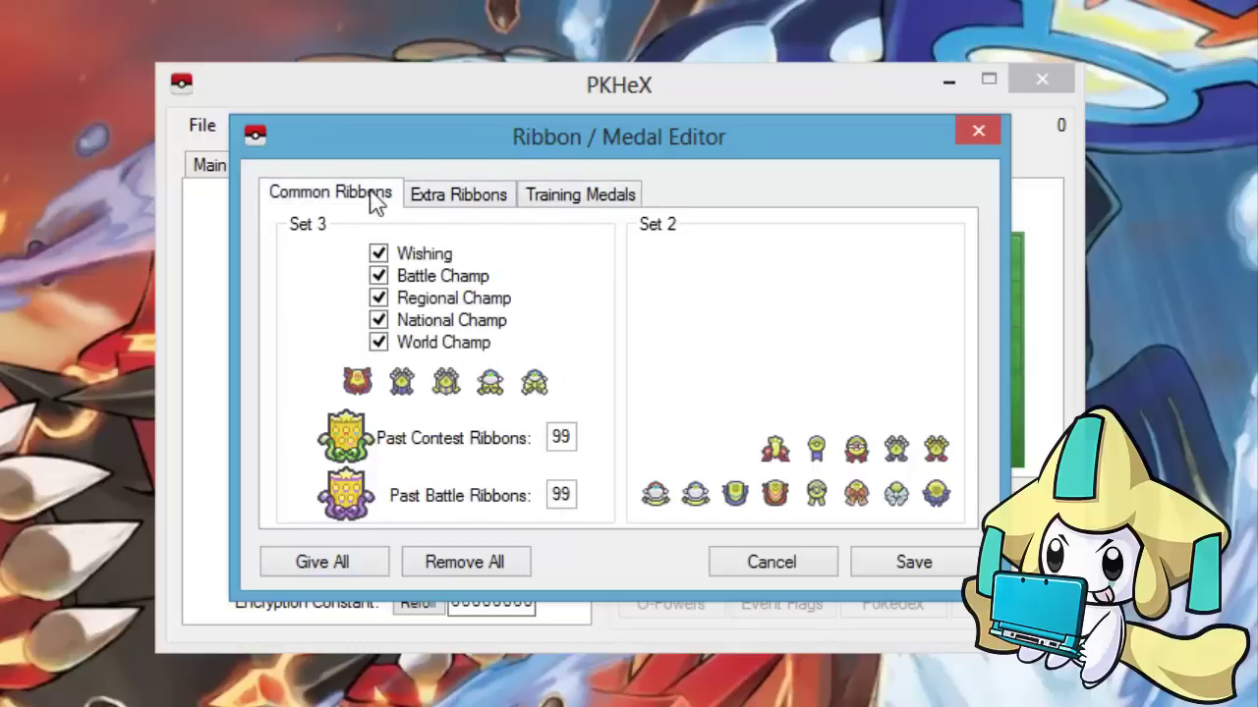
Grant all normal Super Training medals and remove all of the training medals again
{"action": "left_click", "coordinate": [580, 195]}
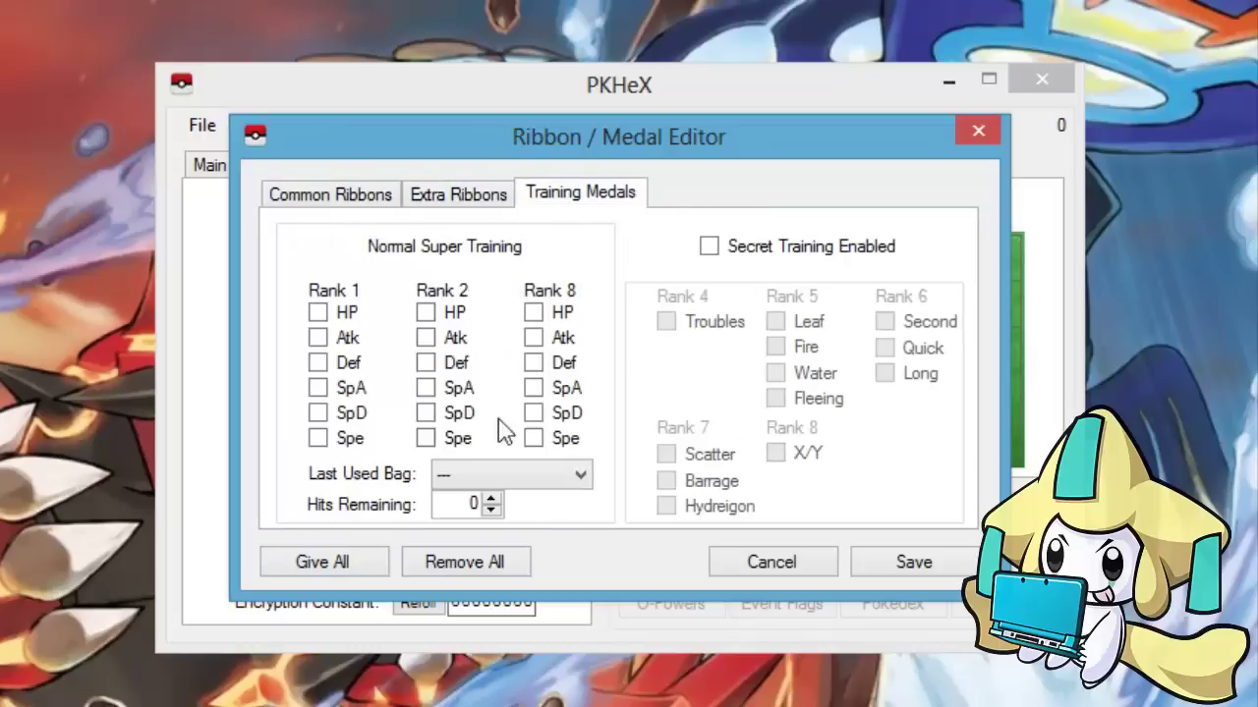
{"action": "left_click", "coordinate": [344, 561]}
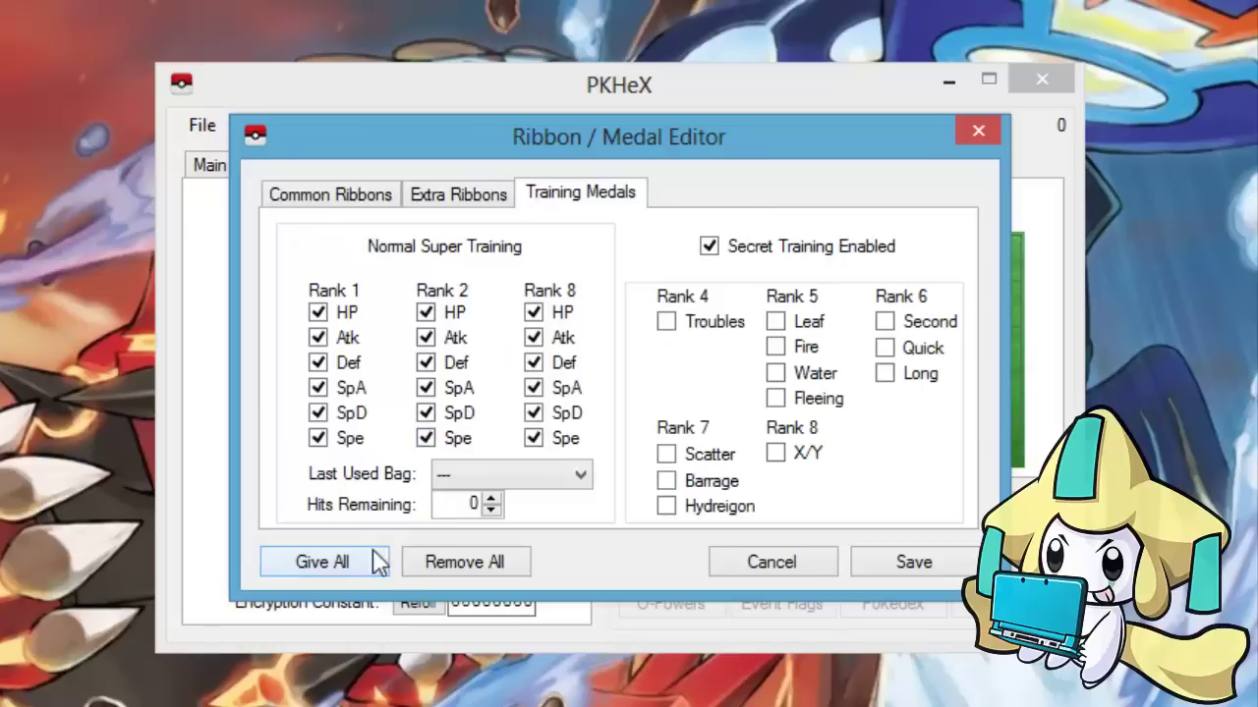
{"action": "left_click", "coordinate": [467, 562]}
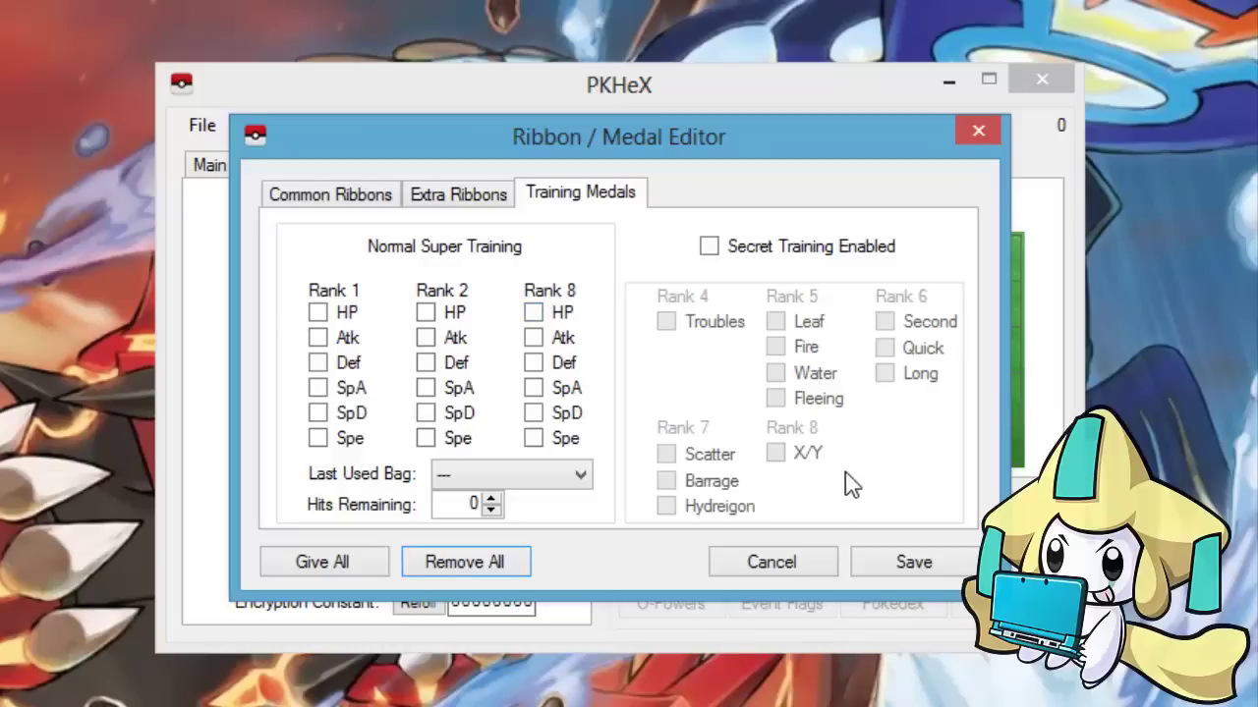
Check the last used bag and remaining hits settings and save the ribbon and medal changes
{"action": "left_click", "coordinate": [491, 474]}
{"action": "left_click", "coordinate": [462, 505]}
{"action": "left_click", "coordinate": [935, 560]}
Open the Memories / Amie Editor and examine the memory options for the original trainer and the other handler, including the memory types
{"action": "left_click", "coordinate": [457, 570]}
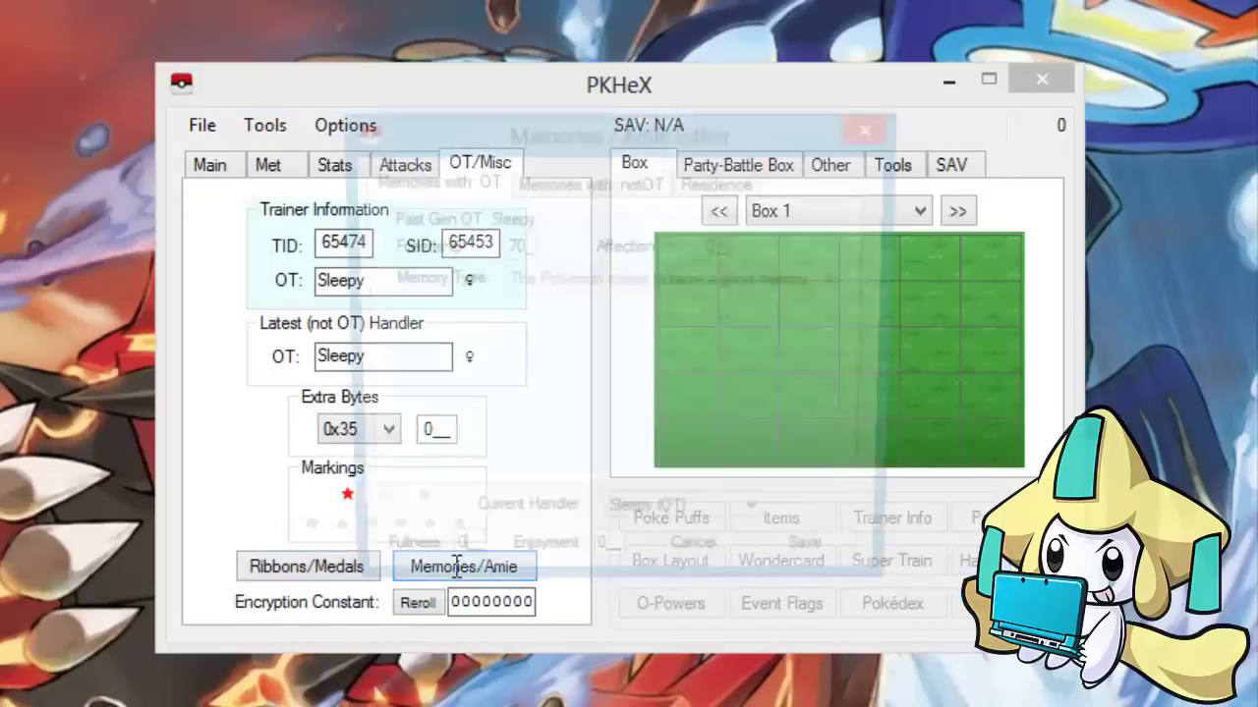
{"action": "left_click", "coordinate": [579, 194]}
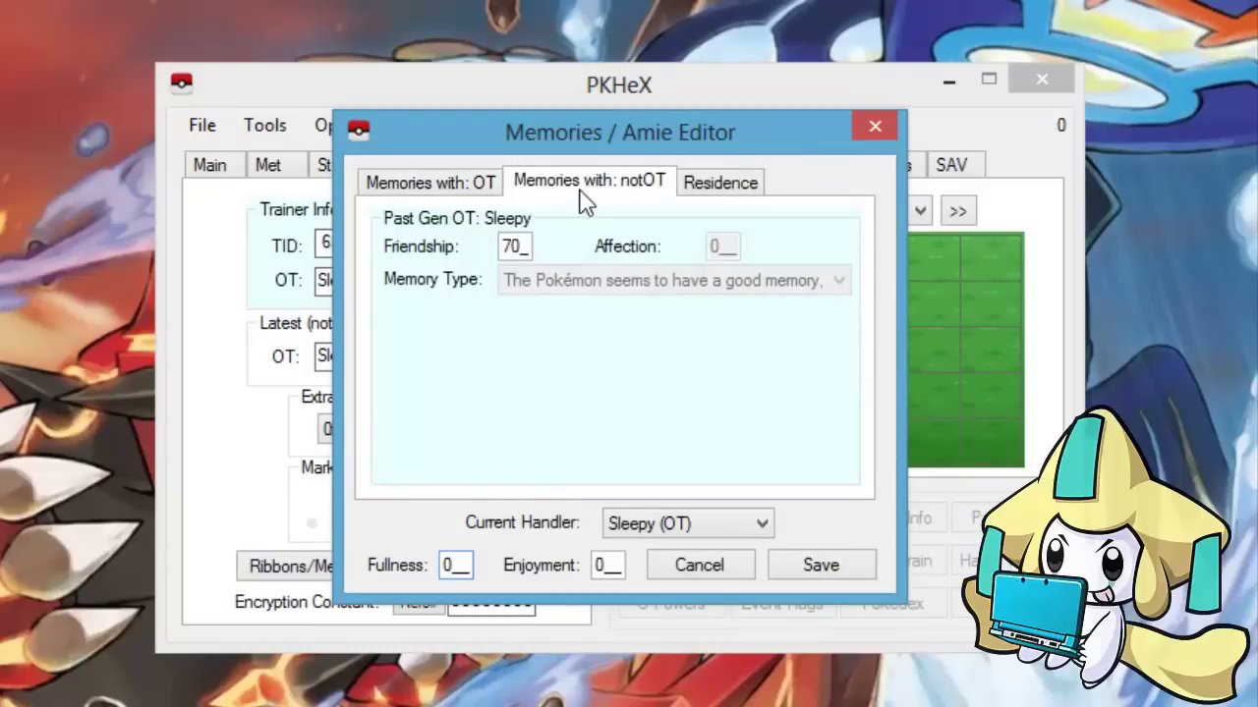
{"action": "left_click", "coordinate": [435, 184]}
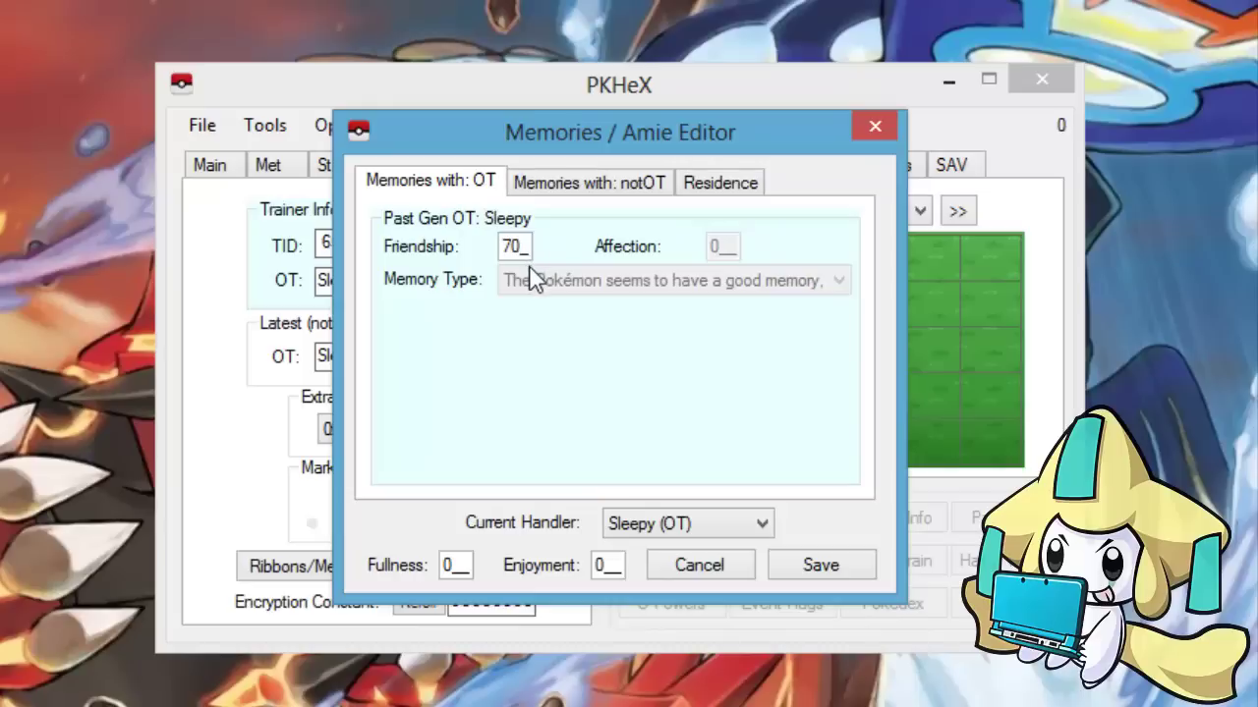
{"action": "left_click", "coordinate": [588, 186]}
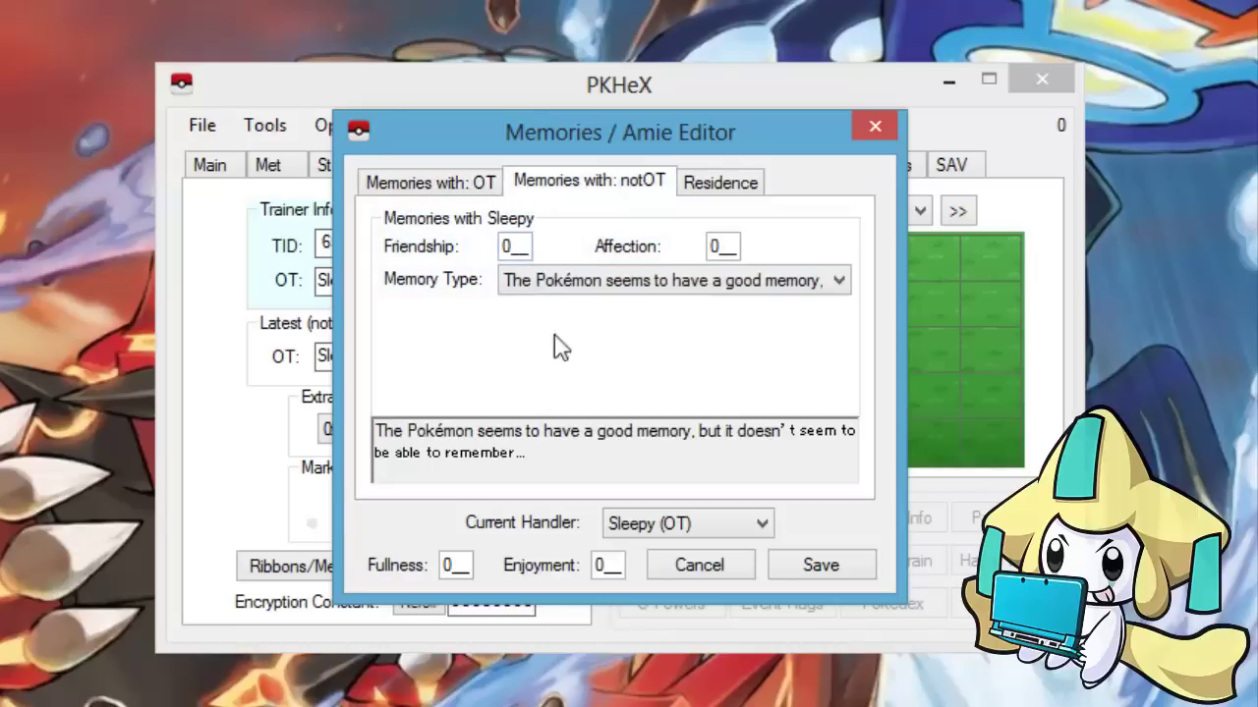
{"action": "left_click", "coordinate": [676, 281]}
{"action": "scroll", "coordinate": [756, 482], "scroll_direction": "down", "scroll_amount": 1}
{"action": "scroll", "coordinate": [747, 492], "scroll_direction": "down", "scroll_amount": 5}
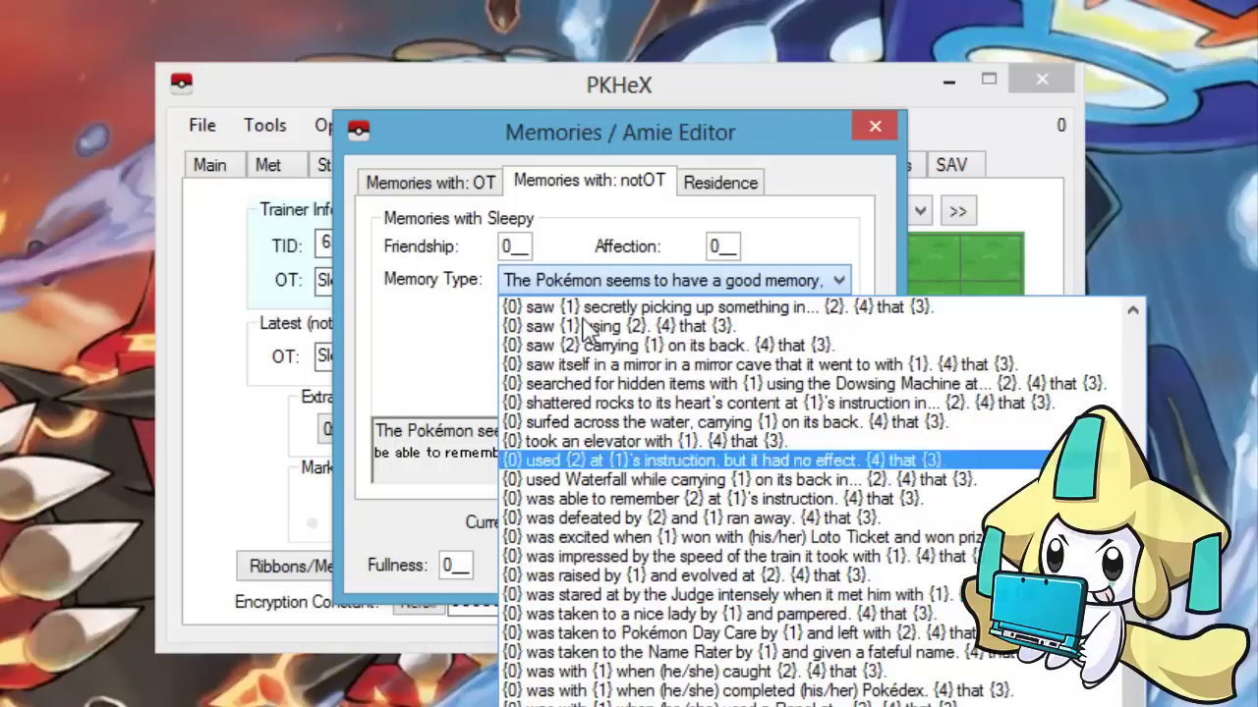
{"action": "left_click", "coordinate": [457, 183]}
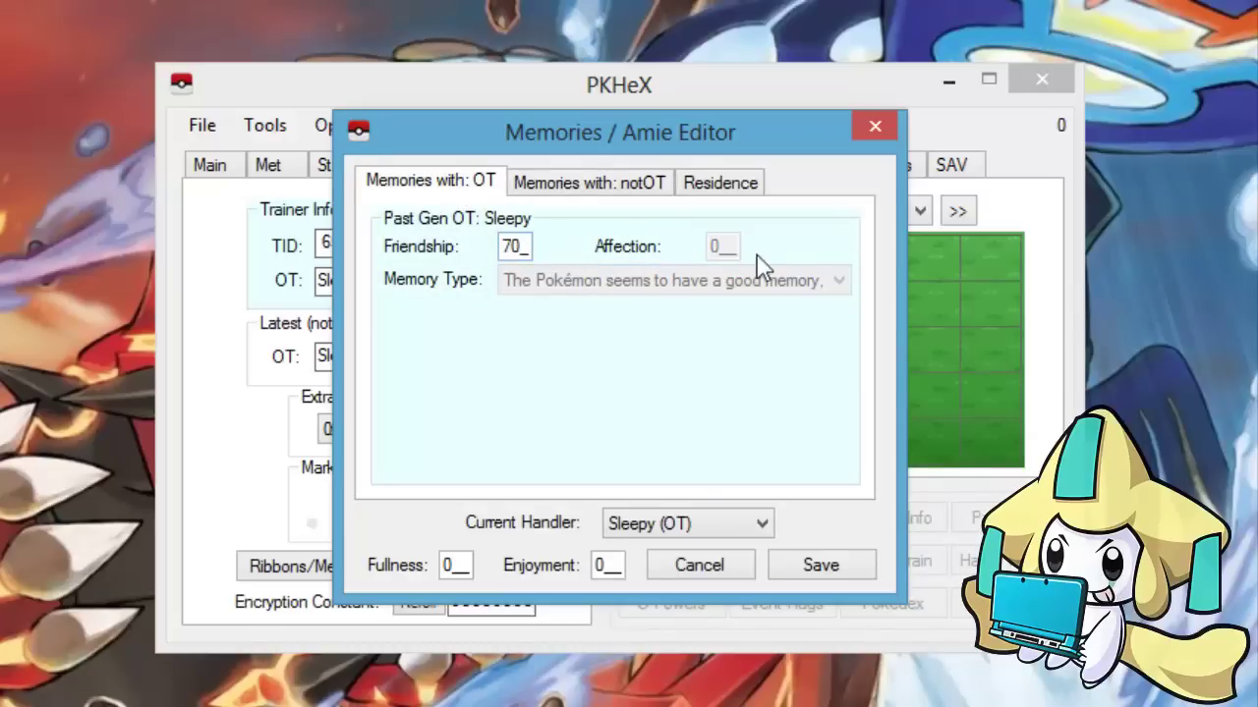
Set the friendship with the non-original-trainer handler to 999
{"action": "left_click_drag", "start_coordinate": [524, 247], "coordinate": [364, 270]}
{"action": "left_click", "coordinate": [594, 182]}
{"action": "left_click_drag", "start_coordinate": [520, 247], "coordinate": [418, 256]}
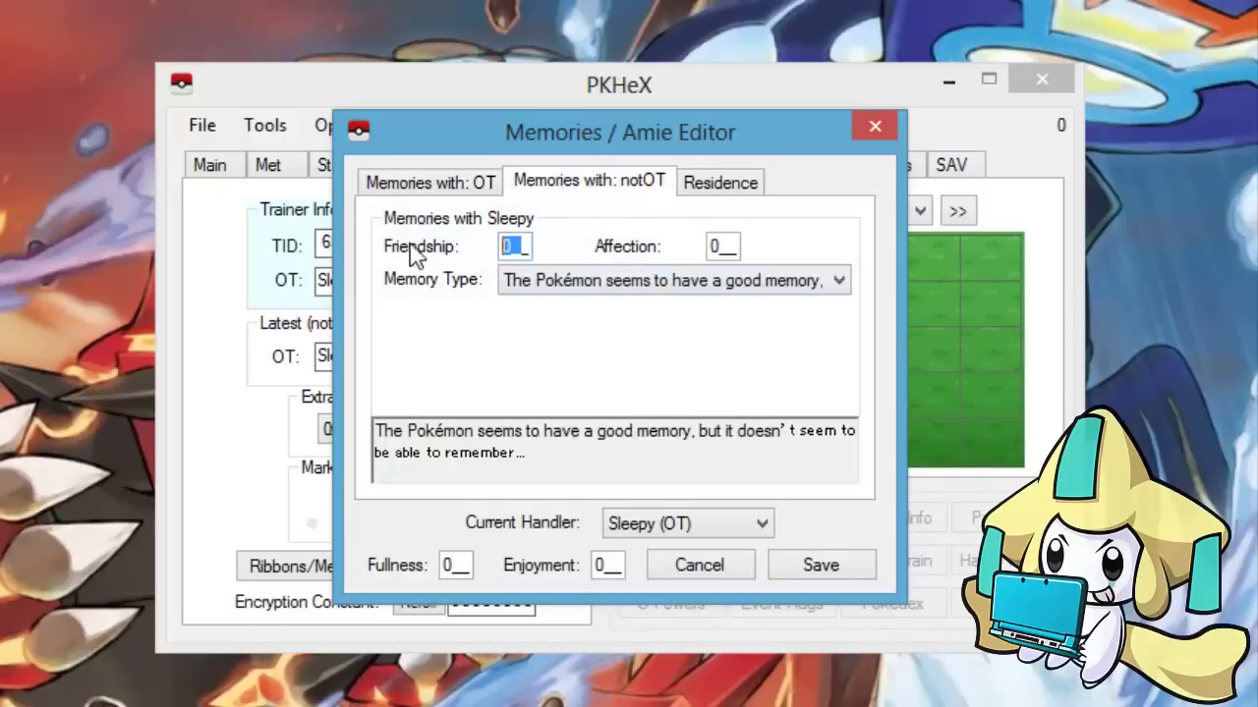
{"action": "type", "text": "999"}
Set the handler's memory type to "{0} learned {2} from {1}. {4} that {3}." with Acrobatics as the move
{"action": "left_click", "coordinate": [615, 283]}
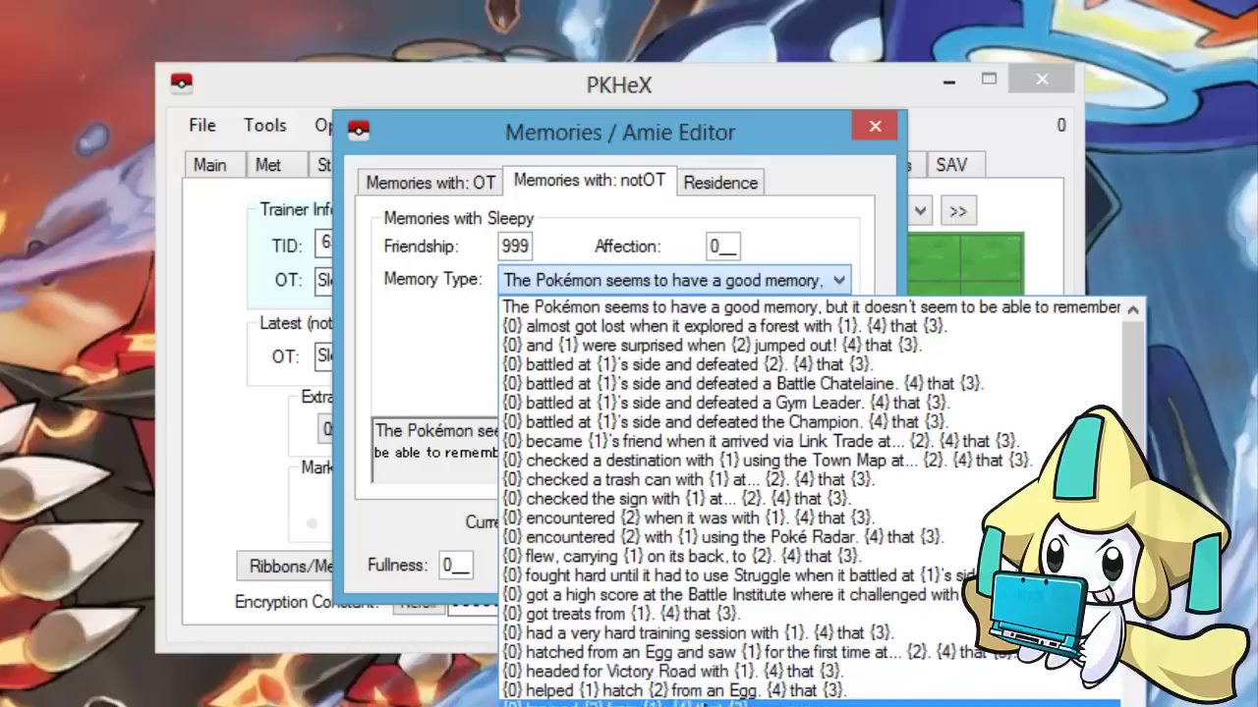
{"action": "left_click", "coordinate": [693, 704]}
{"action": "left_click", "coordinate": [645, 281]}
{"action": "left_click", "coordinate": [656, 287]}
{"action": "left_click", "coordinate": [592, 315]}
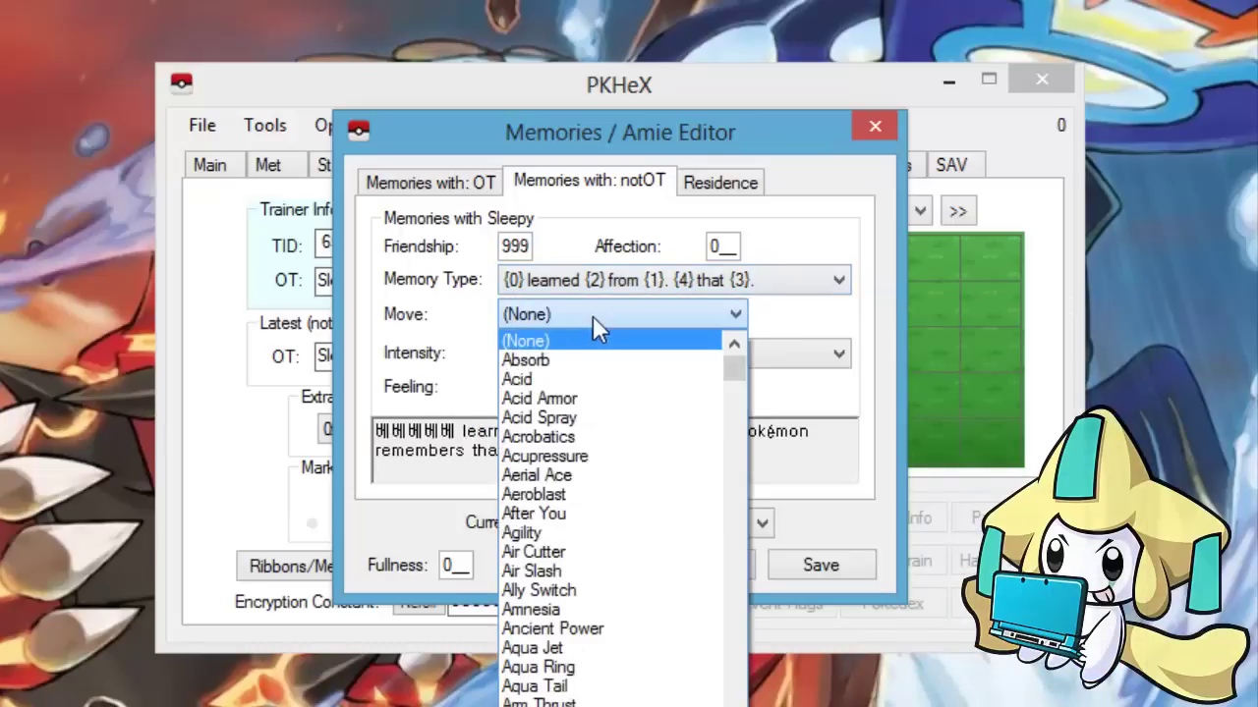
{"action": "left_click", "coordinate": [590, 430]}
Set the handler memory's intensity to "The Pokémon clearly remembers" and its feeling to "it felt sorry"
{"action": "left_click", "coordinate": [629, 356]}
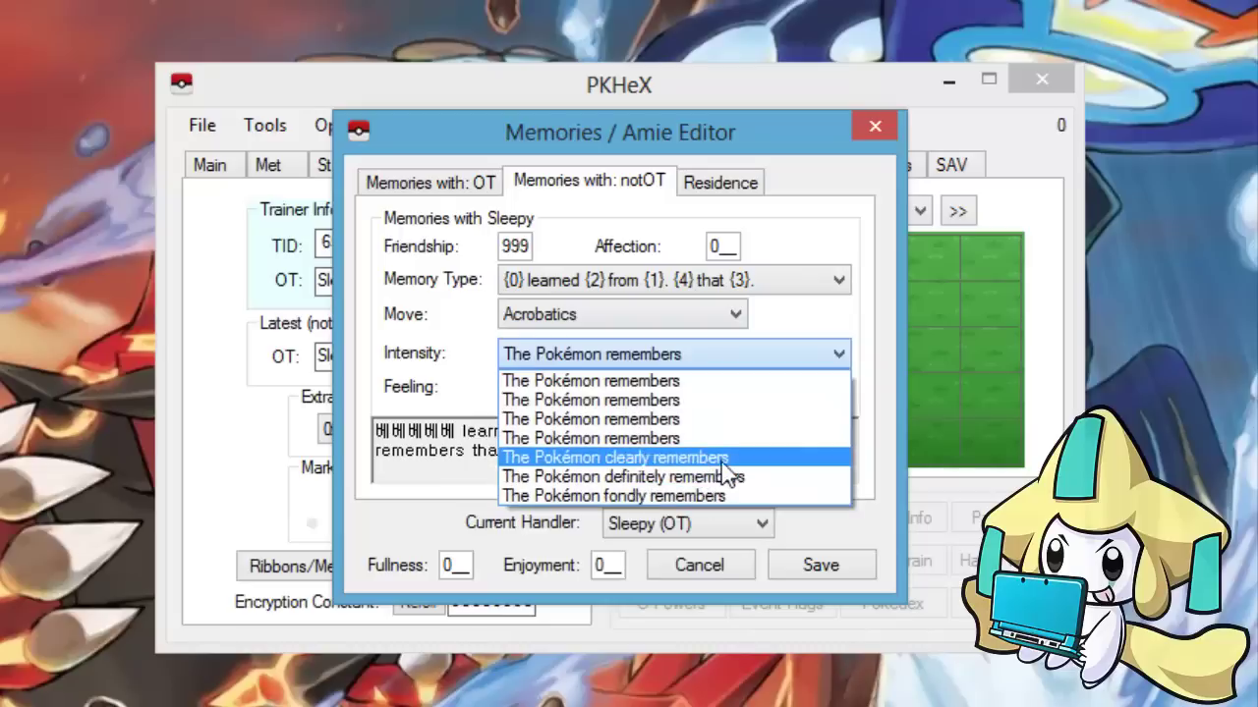
{"action": "left_click", "coordinate": [705, 457]}
{"action": "left_click", "coordinate": [657, 386]}
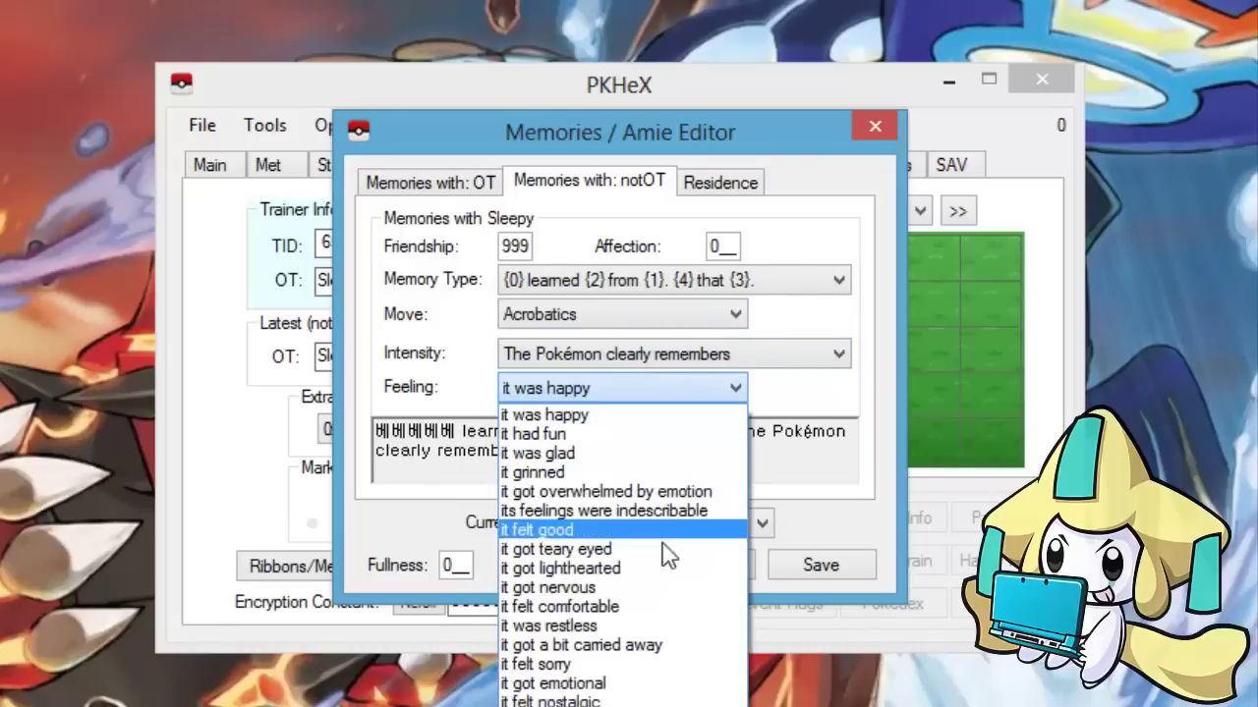
{"action": "left_click", "coordinate": [631, 663]}
{"action": "left_click", "coordinate": [665, 449]}
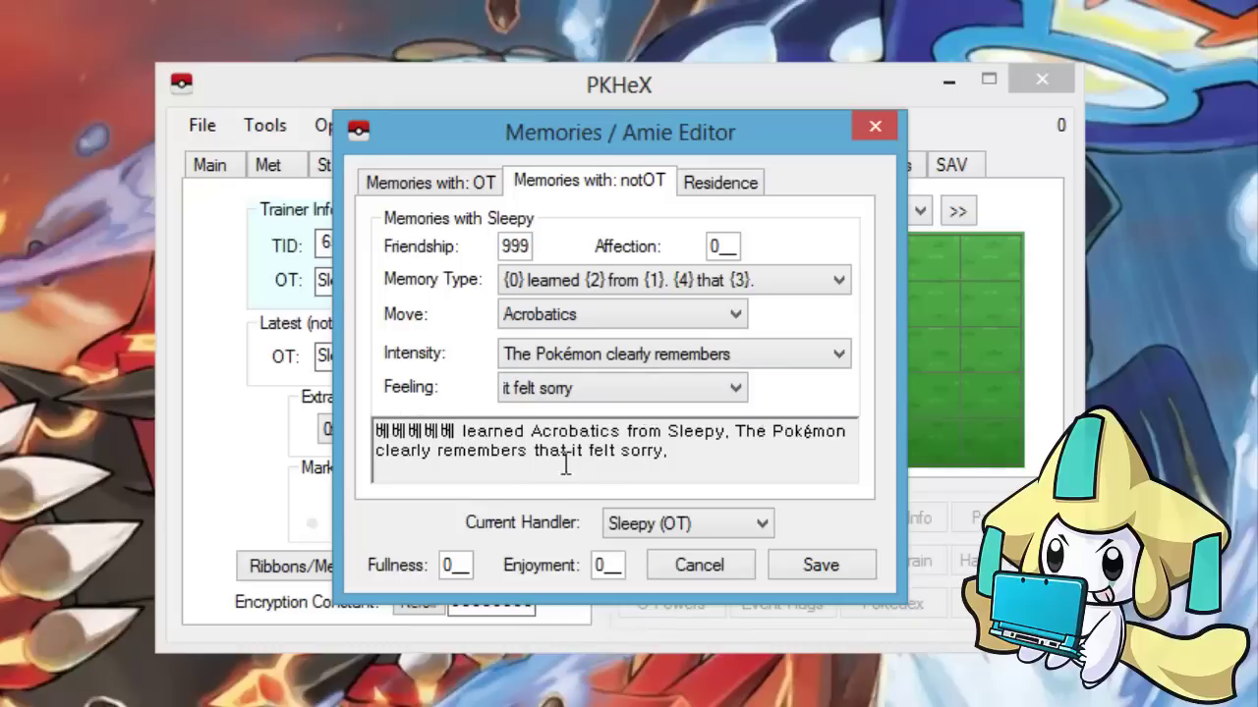
Switch the current handler to the non-original trainer and back to the original trainer
{"action": "left_click", "coordinate": [702, 529]}
{"action": "left_click", "coordinate": [704, 532]}
{"action": "left_click", "coordinate": [697, 534]}
{"action": "left_click", "coordinate": [682, 570]}
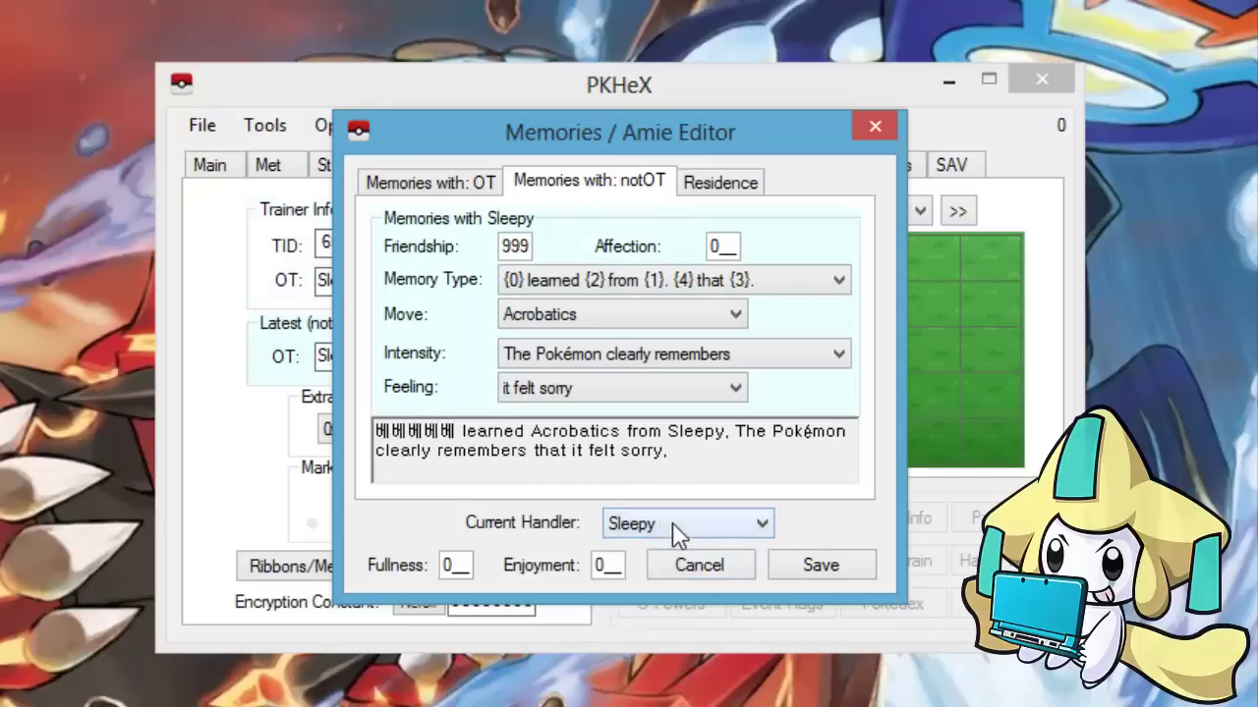
{"action": "left_click", "coordinate": [688, 522]}
{"action": "left_click", "coordinate": [672, 551]}
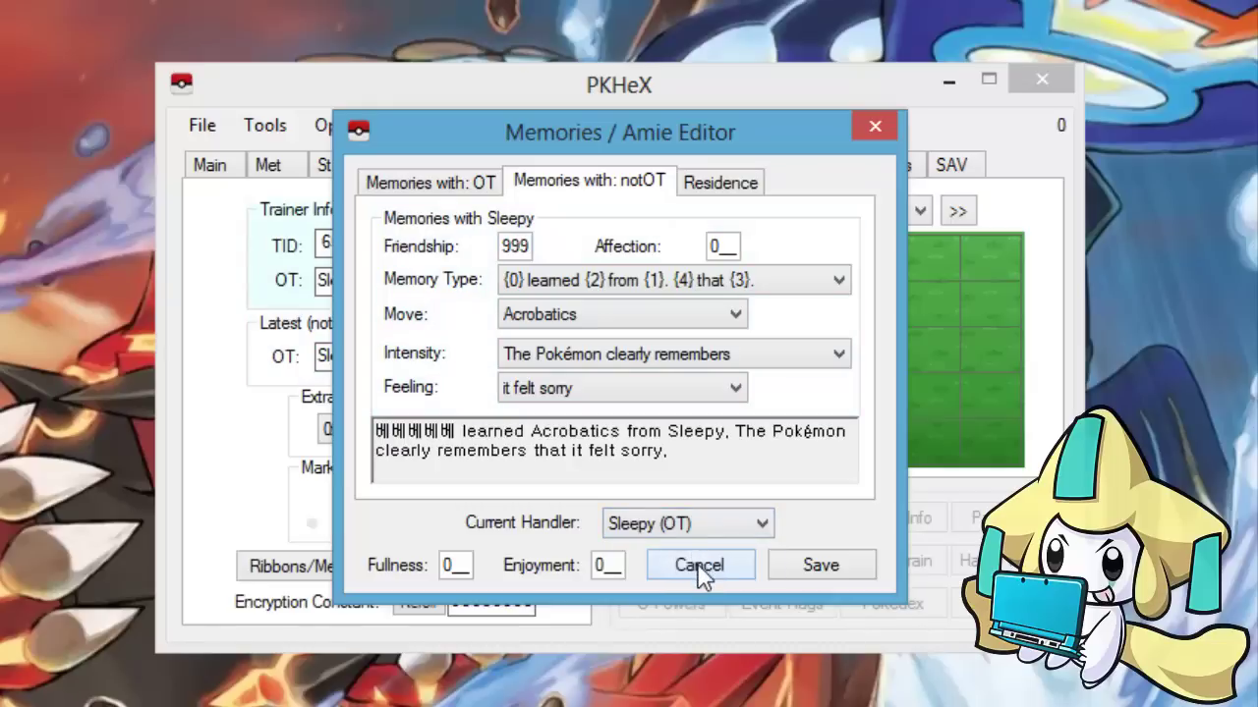
In the residence history, set the country of Previous Geolocation 0 to Trinidad and Tobago
{"action": "left_click", "coordinate": [721, 183]}
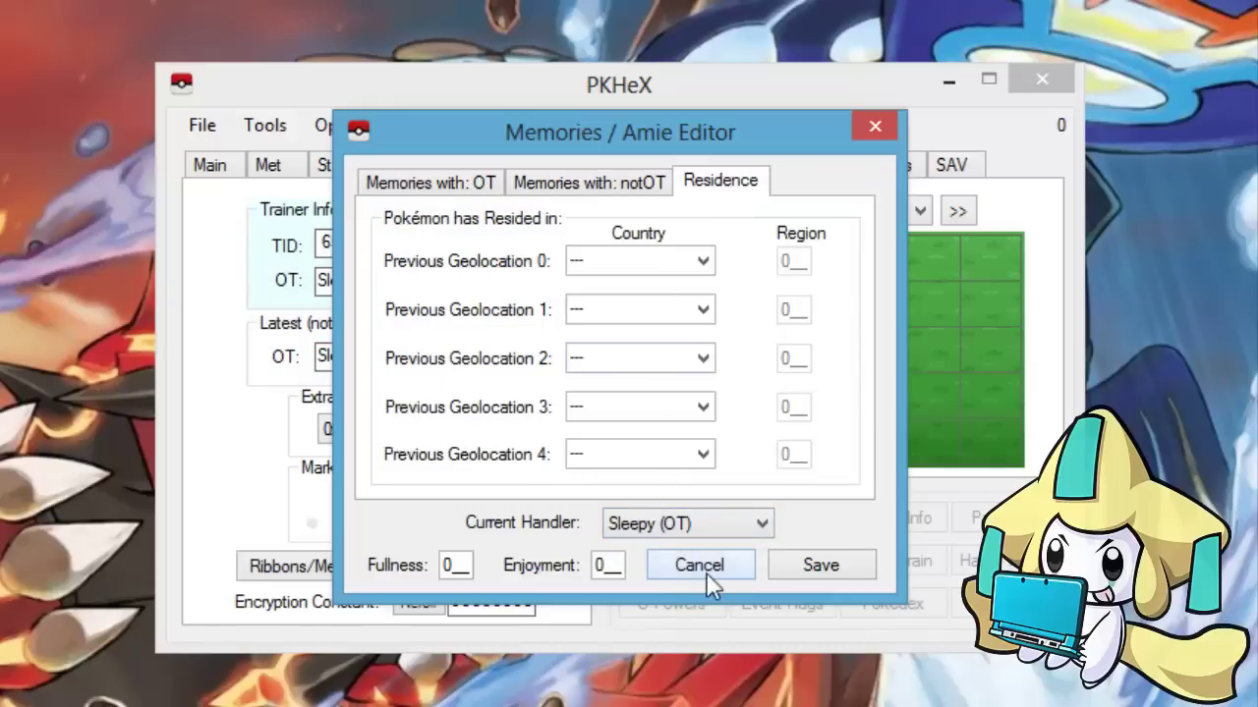
{"action": "left_click", "coordinate": [703, 262]}
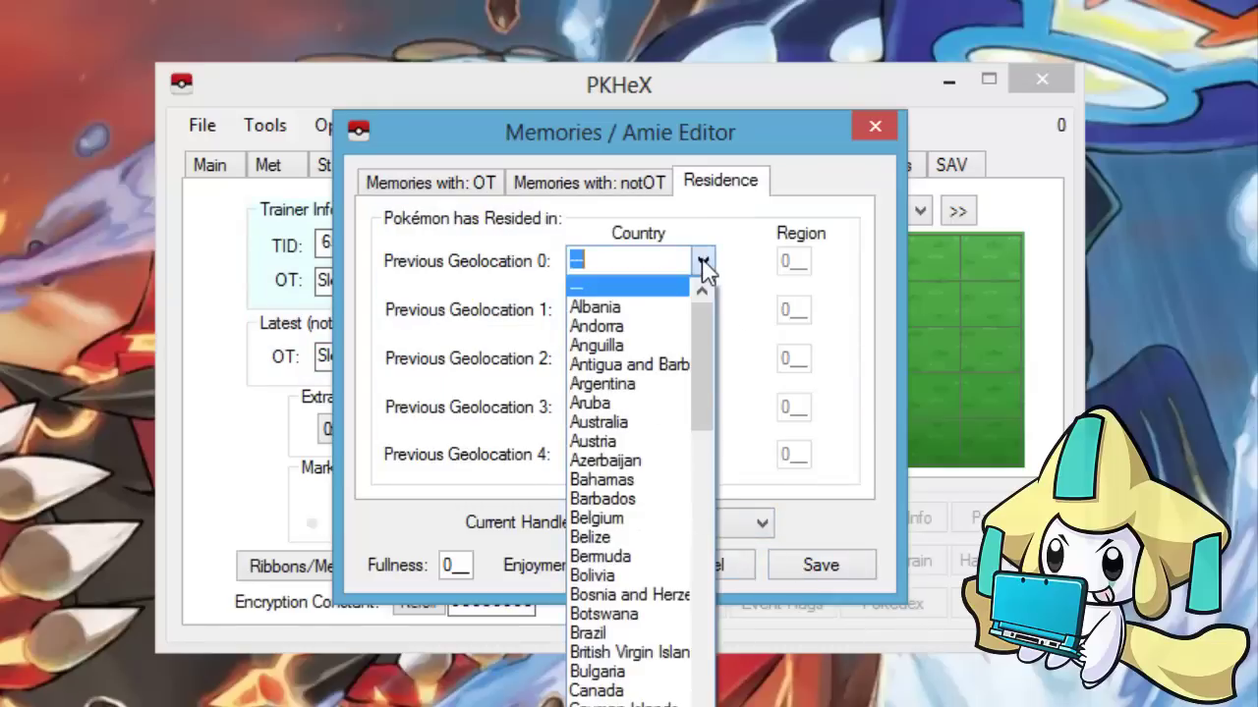
{"action": "left_click_drag", "start_coordinate": [701, 366], "coordinate": [702, 660]}
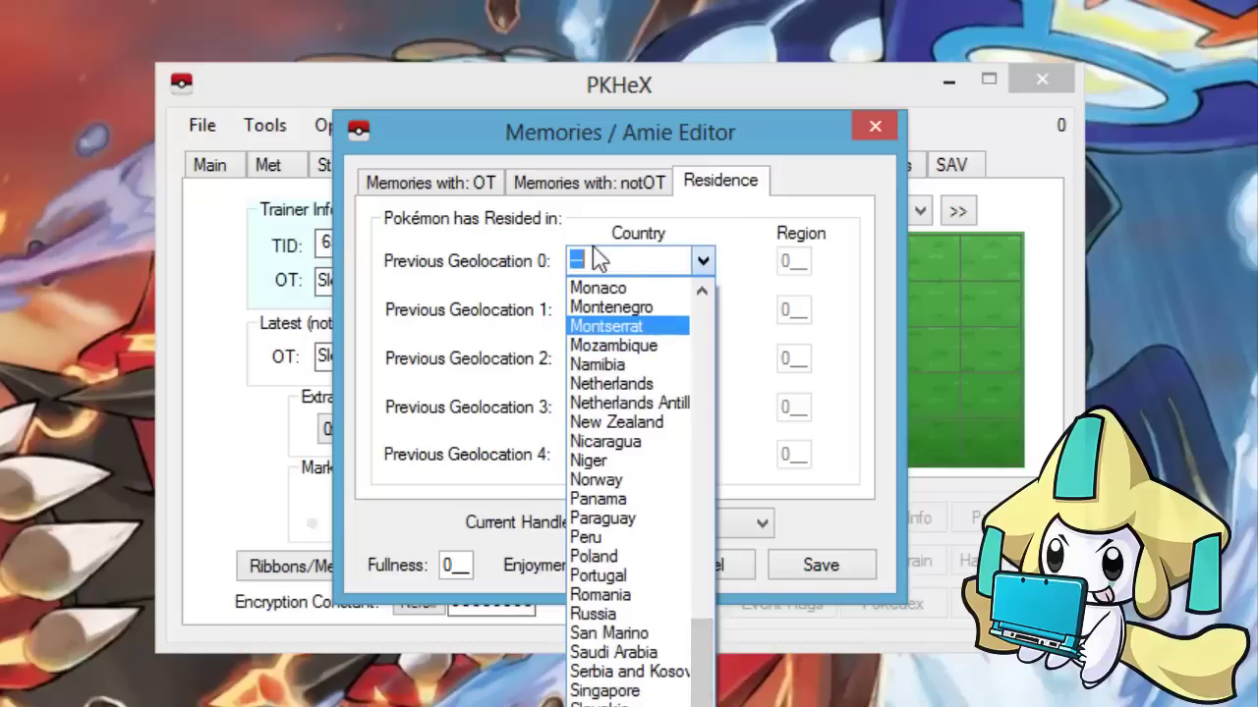
{"action": "left_click_drag", "start_coordinate": [699, 640], "coordinate": [671, 676]}
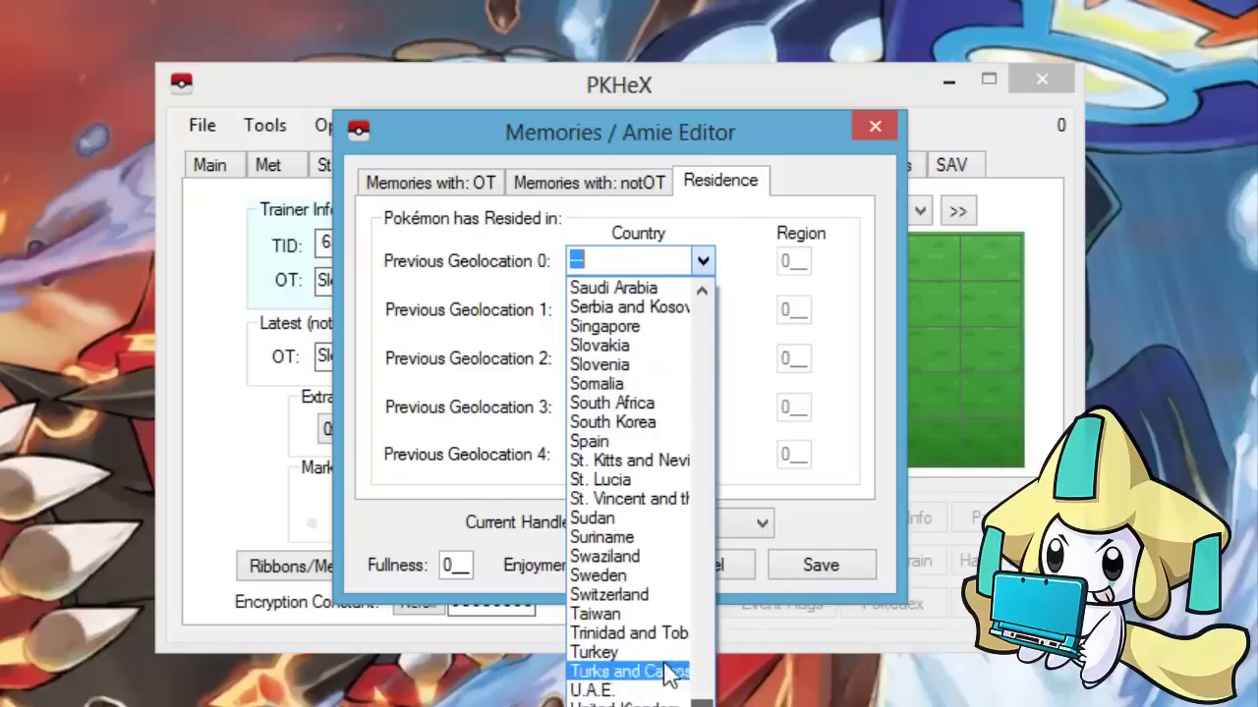
{"action": "left_click", "coordinate": [649, 633]}
Set the country of Previous Geolocation 1 to Macedonia (Republic of) and save the memory and residence changes
{"action": "left_click", "coordinate": [702, 311]}
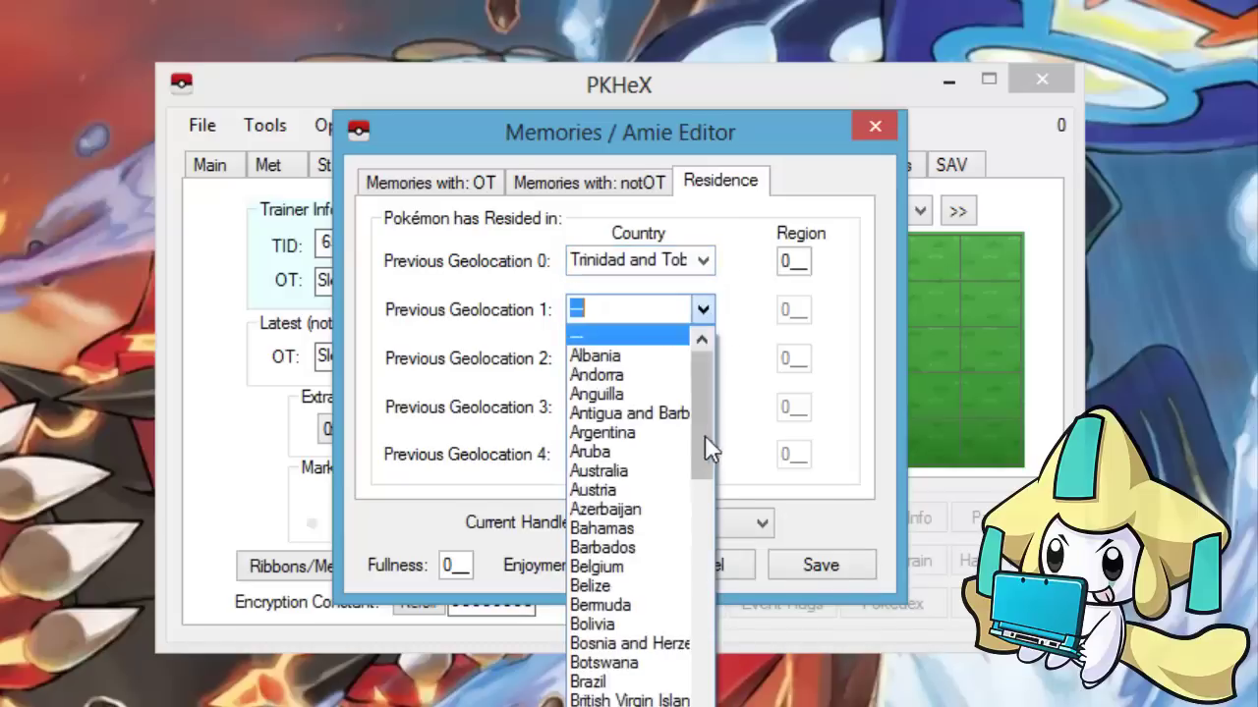
{"action": "left_click_drag", "start_coordinate": [705, 447], "coordinate": [701, 589]}
{"action": "left_click", "coordinate": [629, 482]}
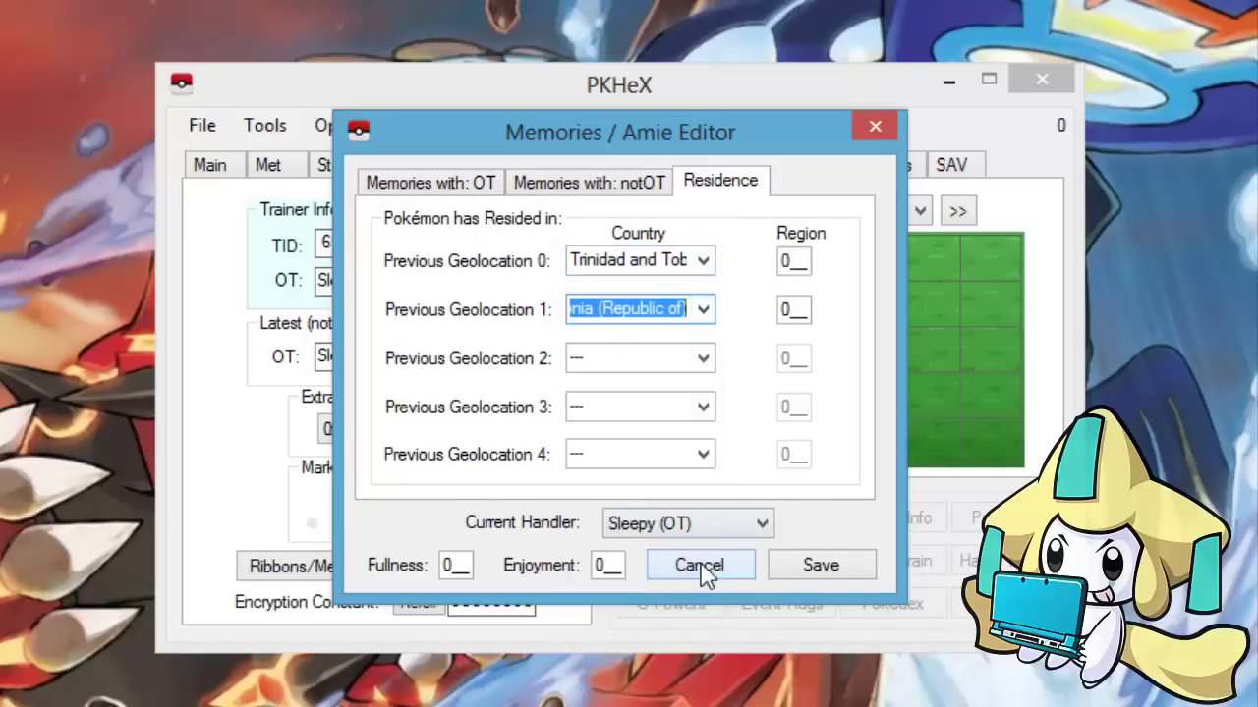
{"action": "left_click", "coordinate": [818, 567]}
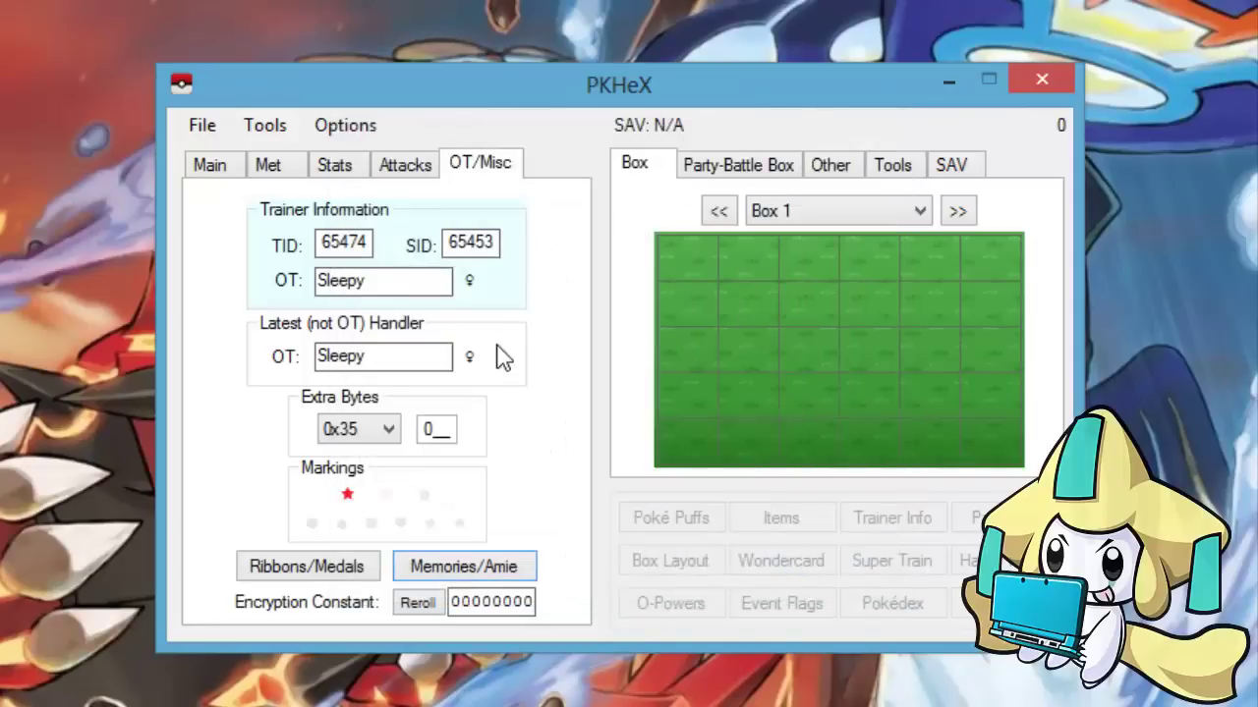
Reroll the encryption constant and save the Pokémon as a PKX file in the Documents library under the suggested name
{"action": "left_click", "coordinate": [430, 610]}
{"action": "left_click", "coordinate": [422, 609]}
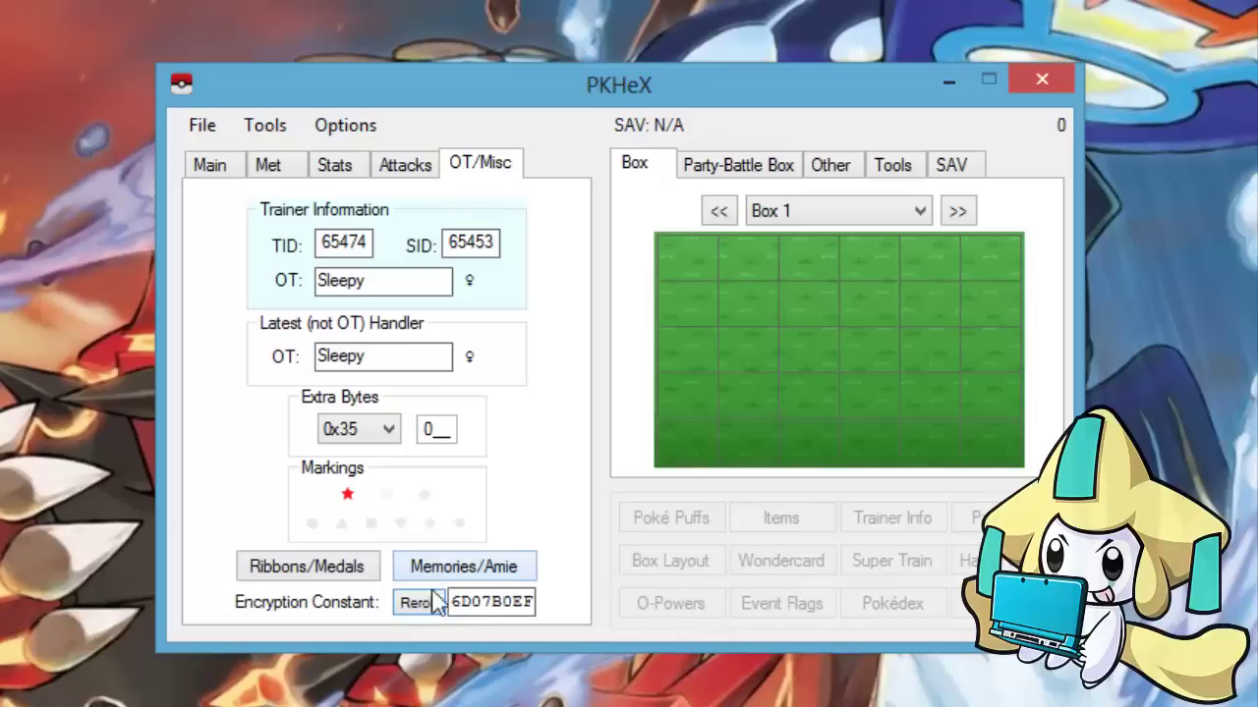
{"action": "left_click", "coordinate": [214, 130]}
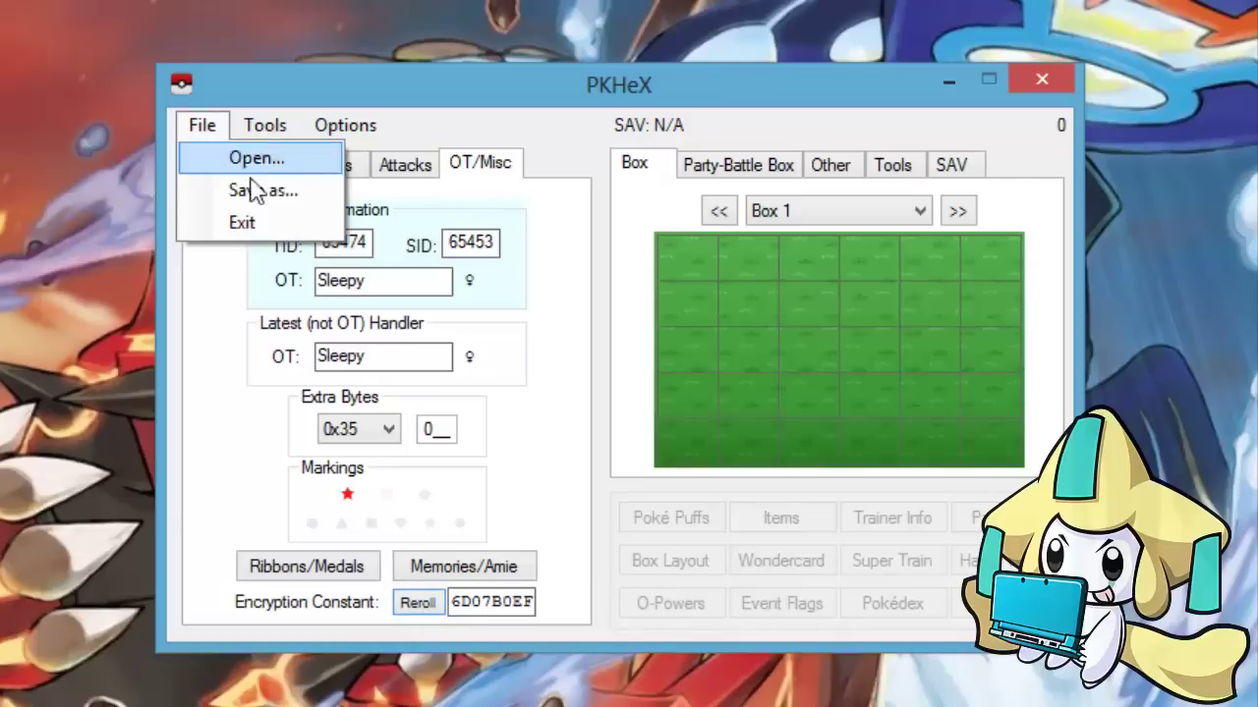
{"action": "left_click", "coordinate": [246, 186]}
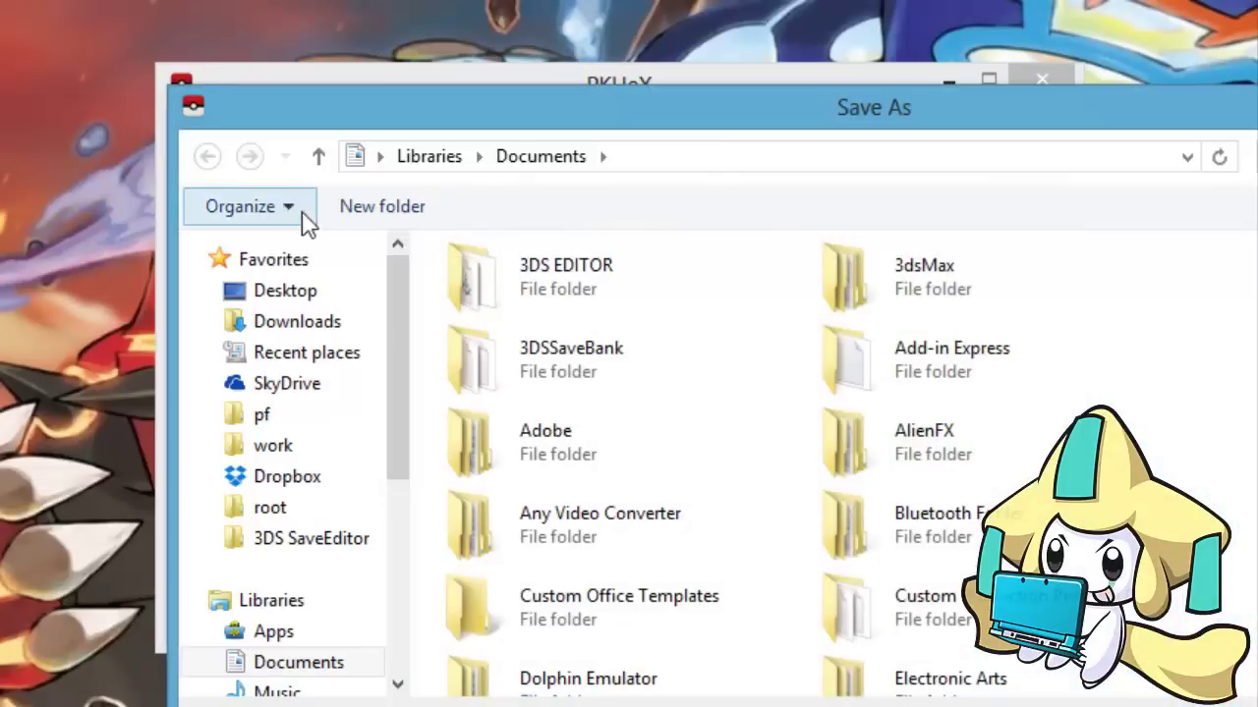
{"action": "left_click_drag", "start_coordinate": [540, 103], "coordinate": [263, 107]}
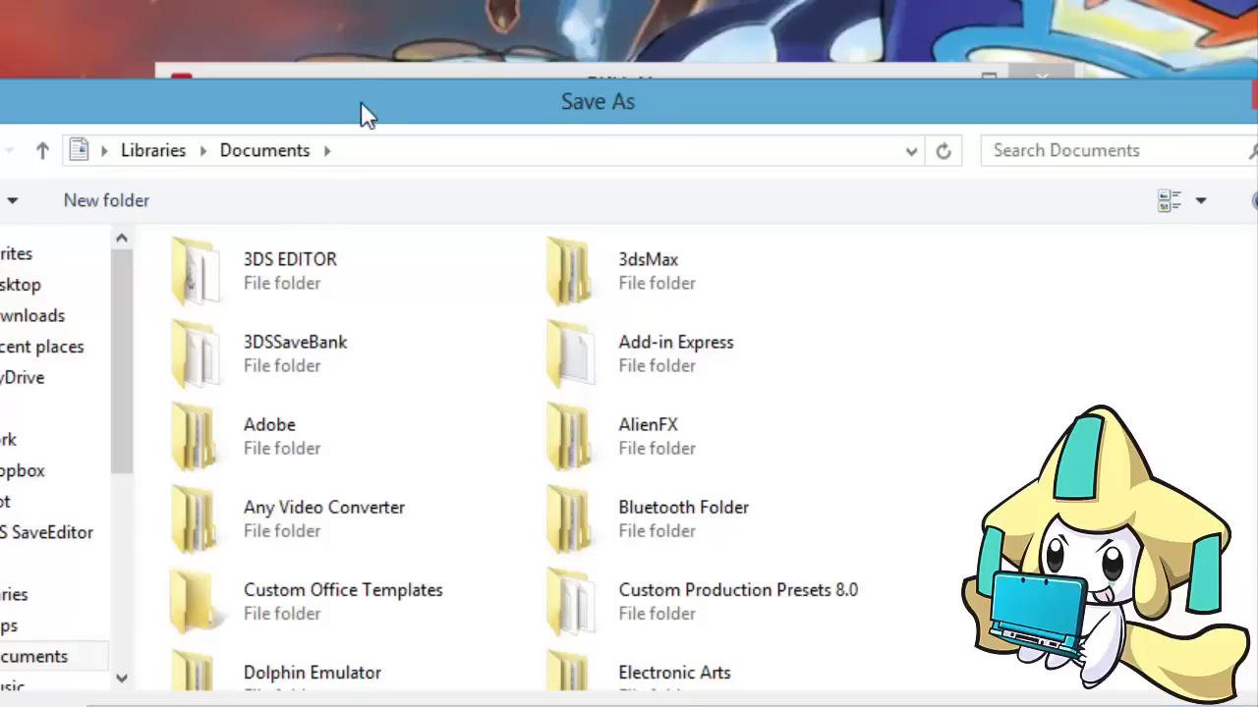
{"action": "left_click_drag", "start_coordinate": [361, 101], "coordinate": [353, 22]}
{"action": "left_click", "coordinate": [207, 676]}
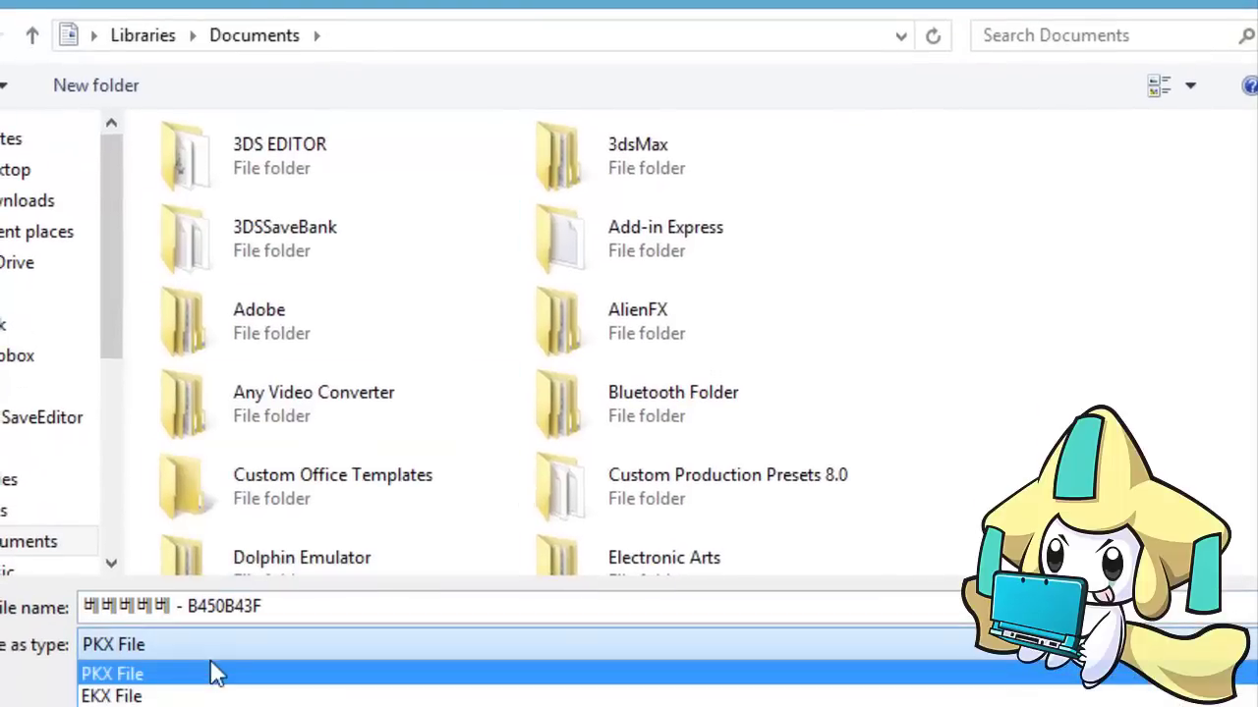
{"action": "left_click", "coordinate": [145, 676]}
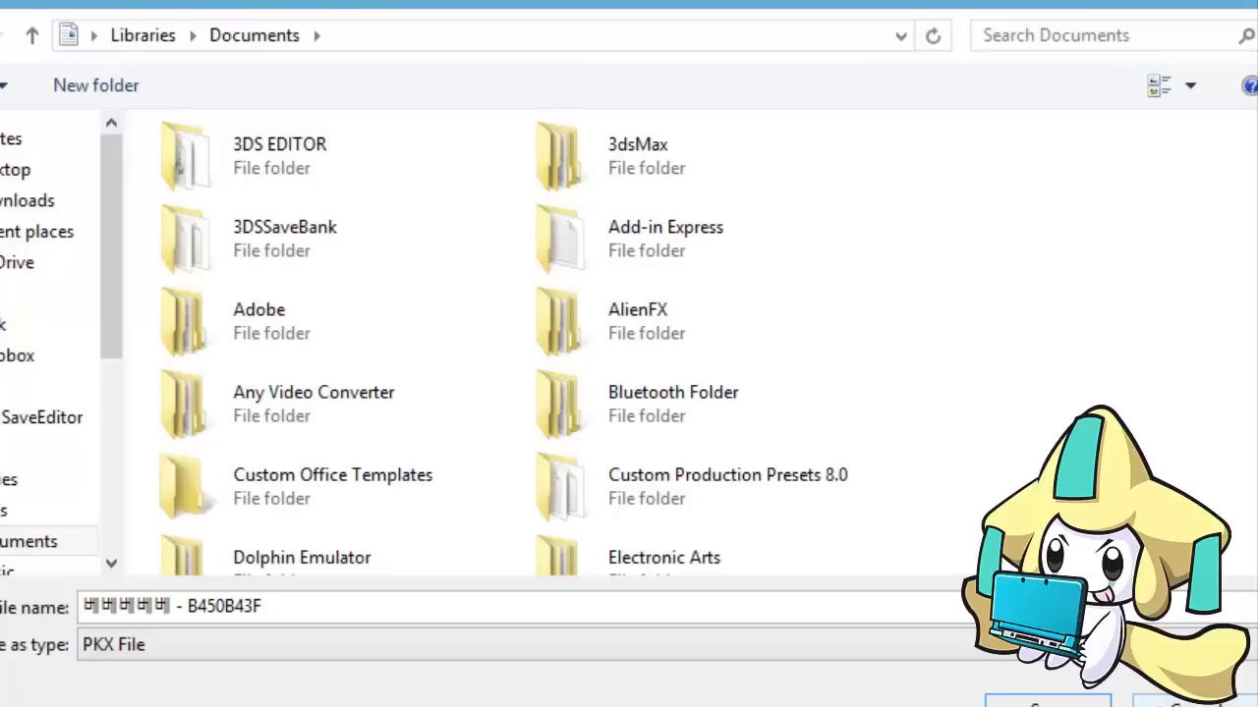
{"action": "left_click", "coordinate": [1047, 702]}
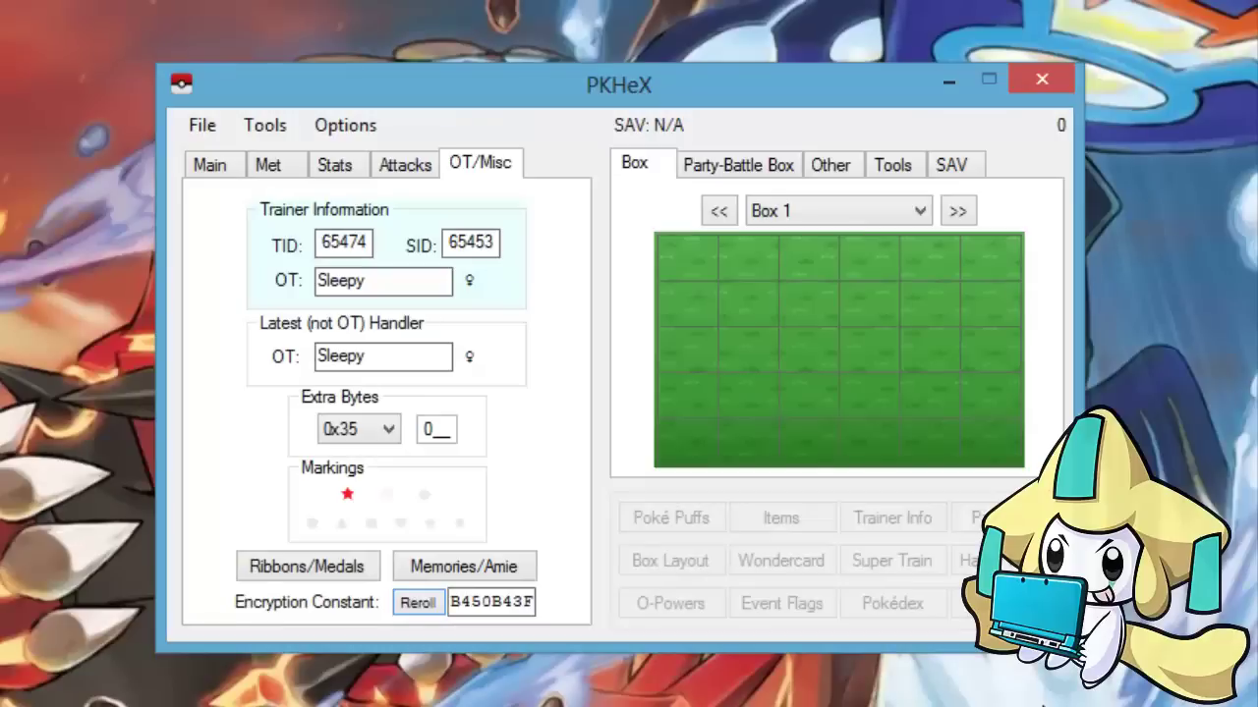
Bring up the dialog for opening a PKX file and dismiss it without choosing a file
{"action": "left_click", "coordinate": [266, 125]}
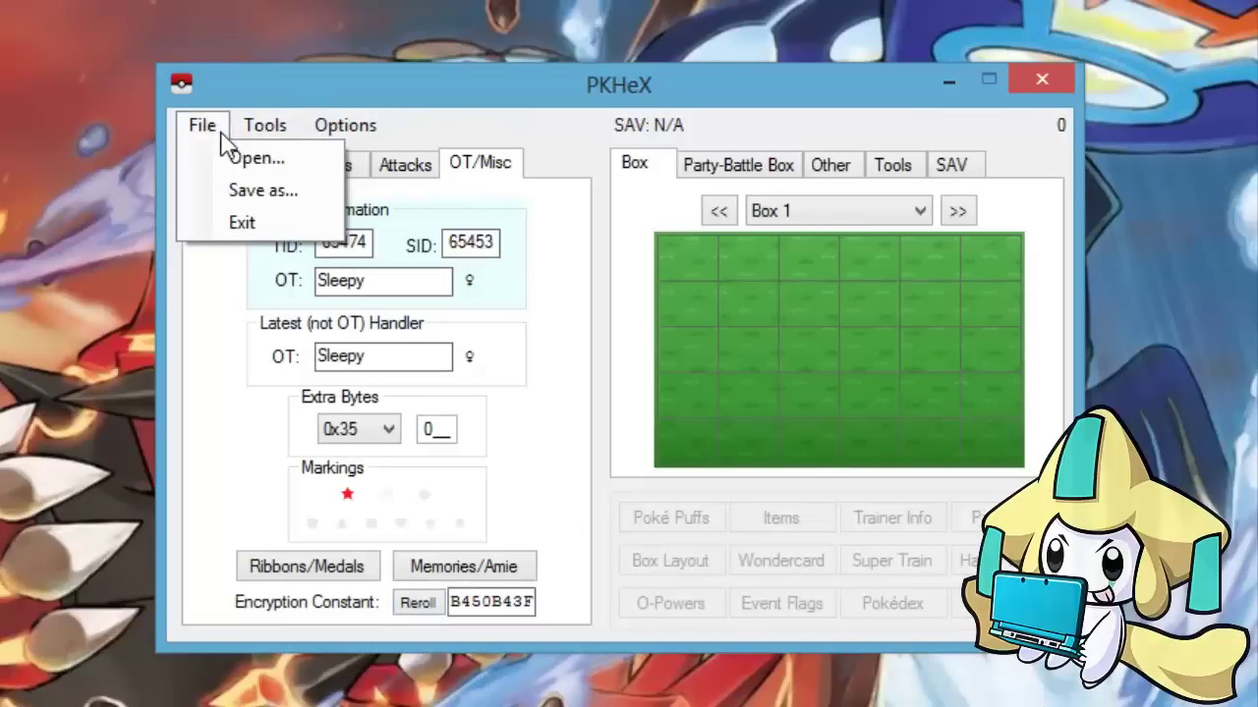
{"action": "left_click", "coordinate": [201, 124]}
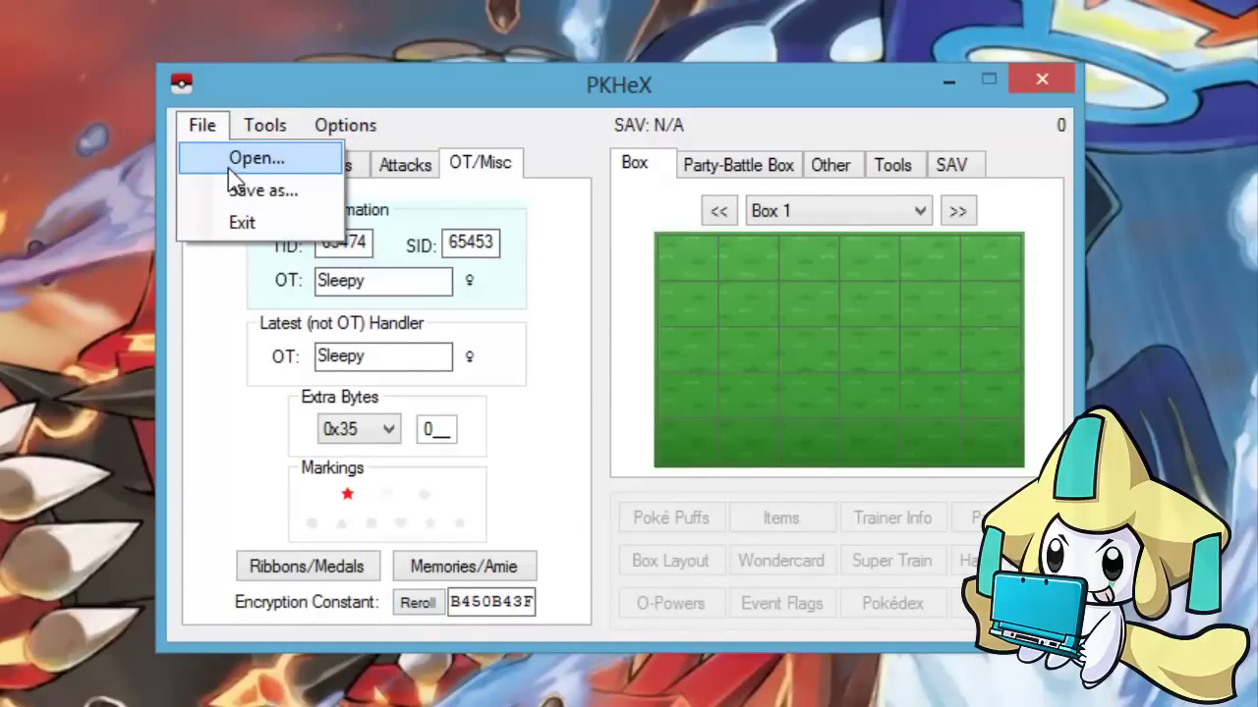
{"action": "left_click", "coordinate": [228, 163]}
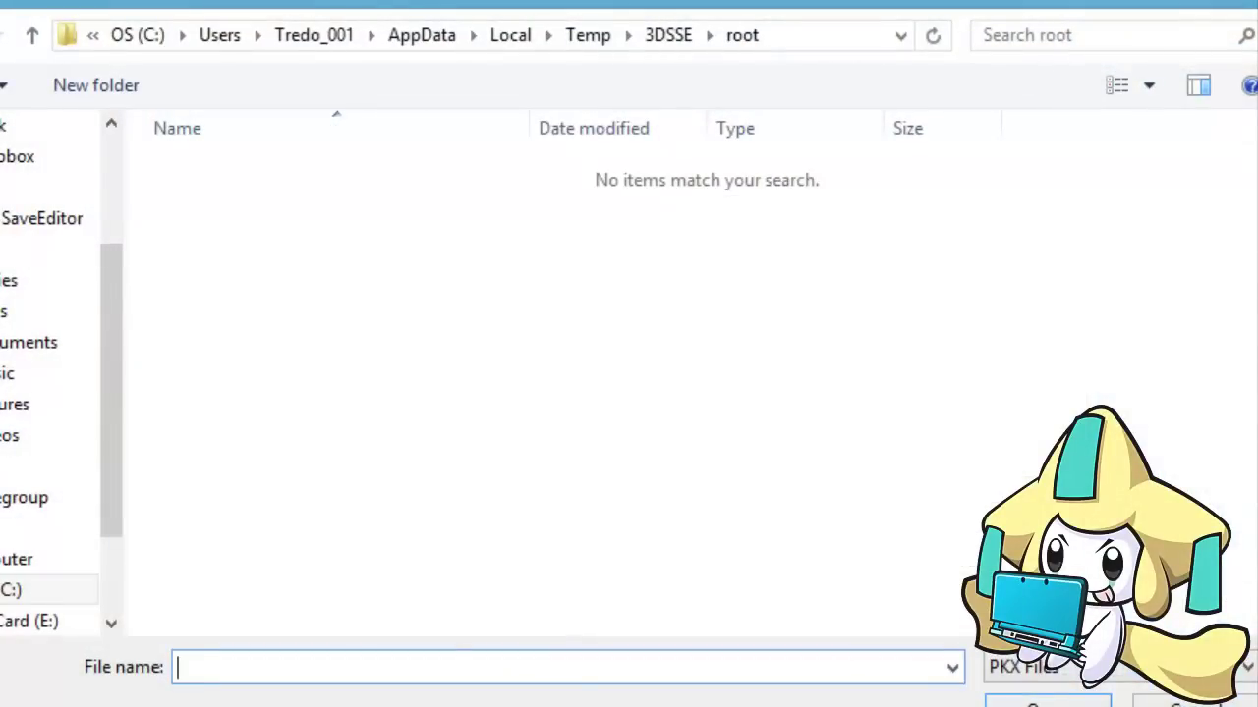
{"action": "key", "text": "Escape"}
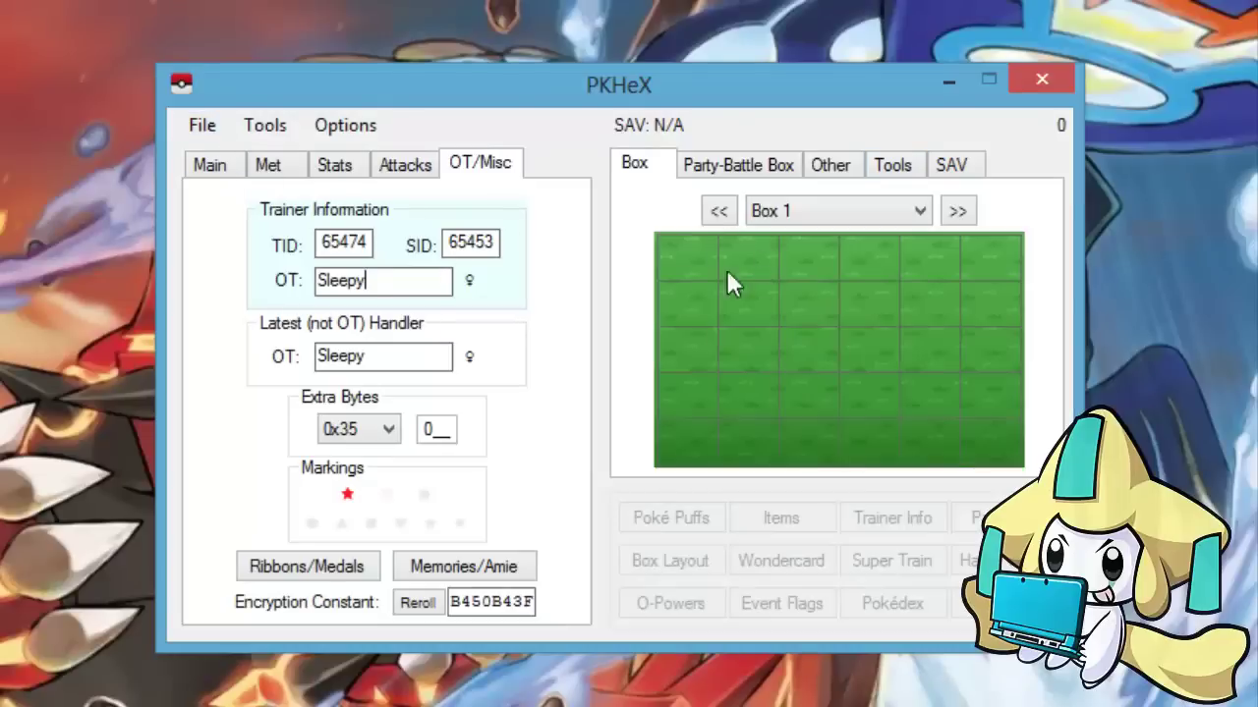
Toggle the box interface off and back on
{"action": "right_click", "coordinate": [700, 262]}
{"action": "left_click", "coordinate": [634, 133]}
{"action": "left_click", "coordinate": [265, 124]}
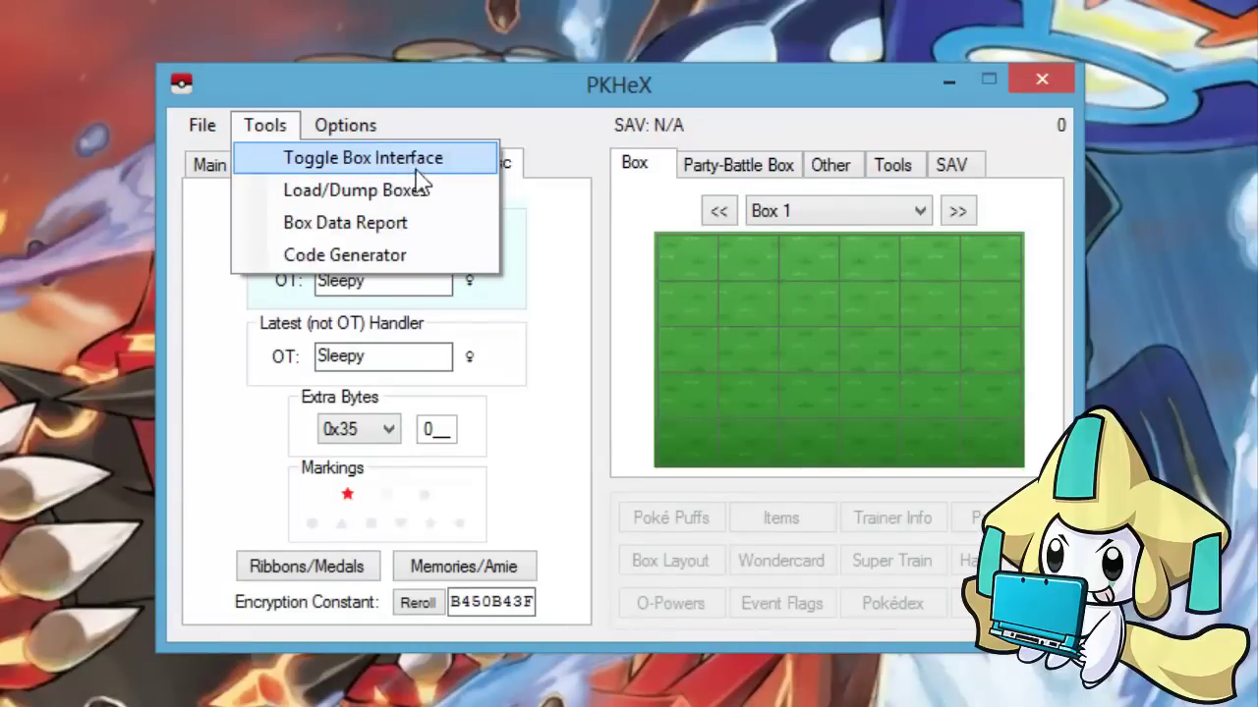
{"action": "left_click", "coordinate": [430, 158]}
{"action": "left_click", "coordinate": [265, 125]}
{"action": "left_click", "coordinate": [292, 158]}
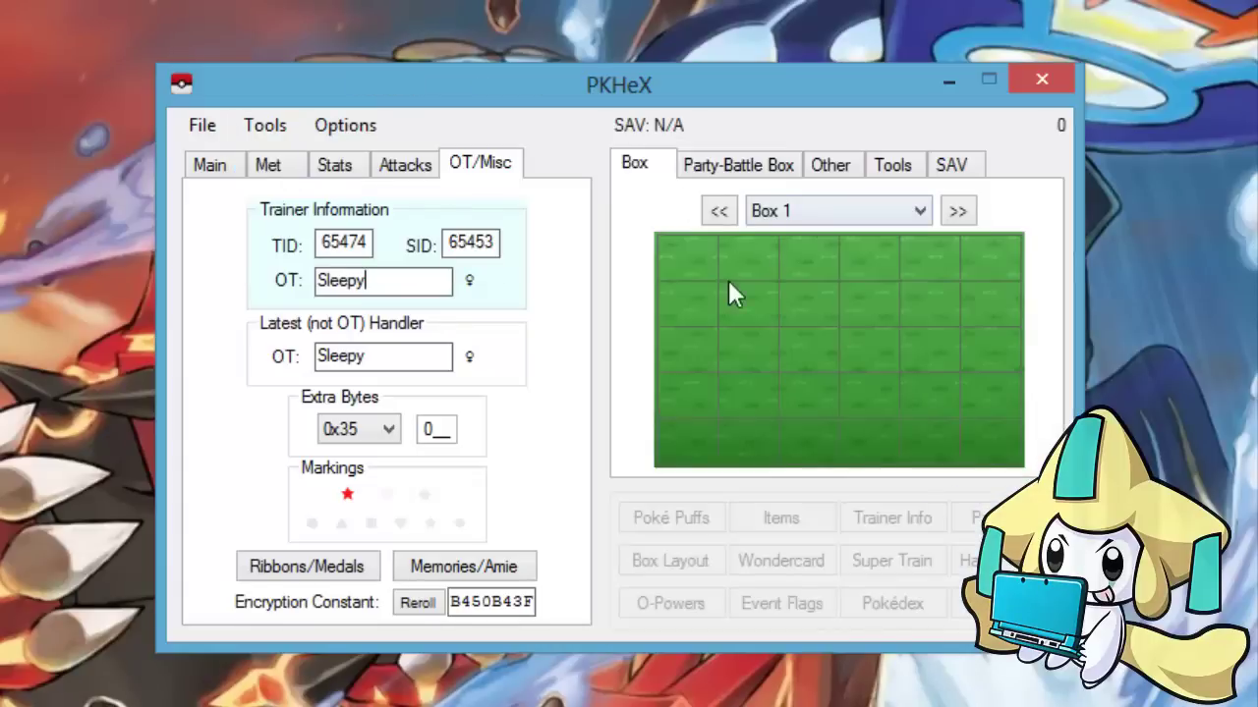
Start dumping all boxes to a folder and cancel at the folder selection
{"action": "left_click", "coordinate": [280, 126]}
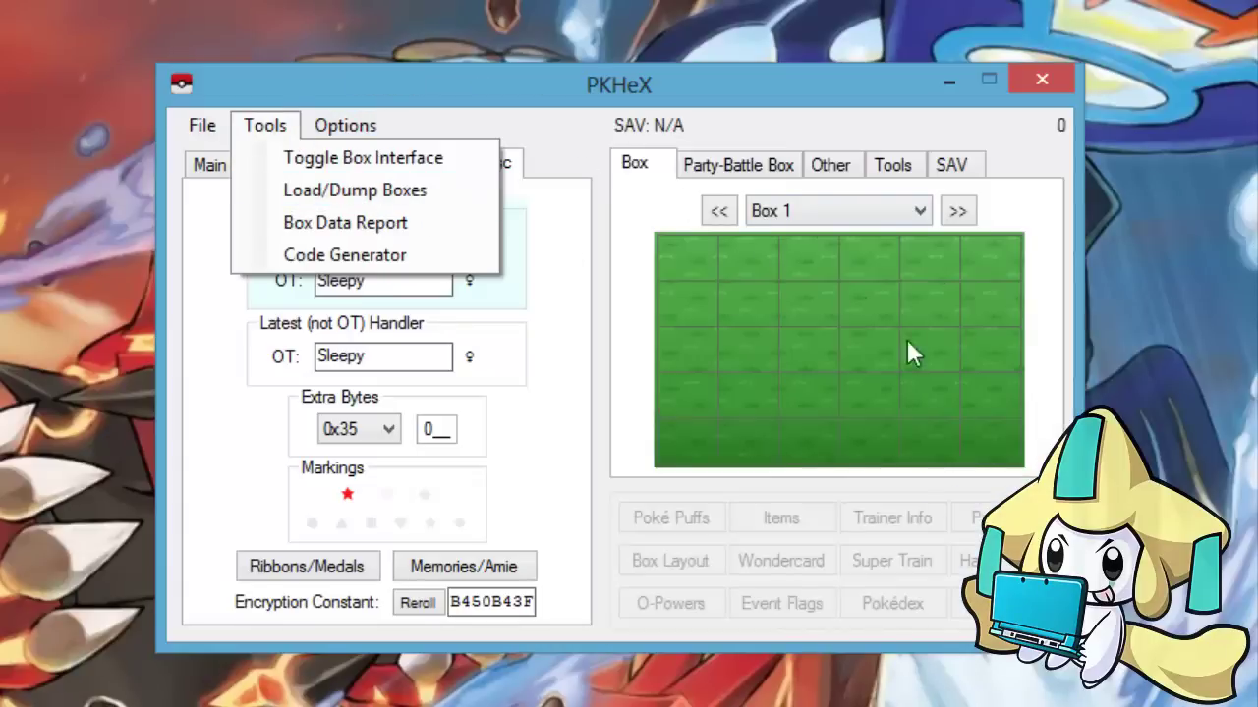
{"action": "left_click", "coordinate": [460, 201]}
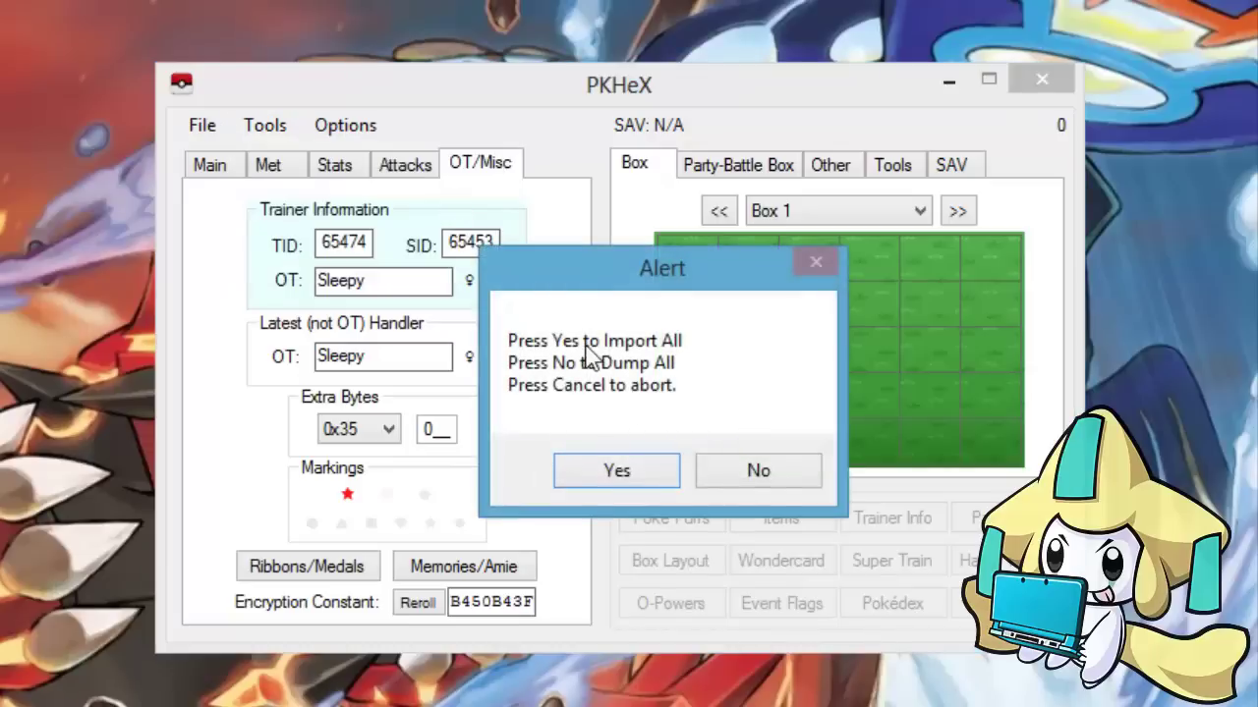
{"action": "left_click", "coordinate": [753, 476]}
{"action": "left_click", "coordinate": [757, 460]}
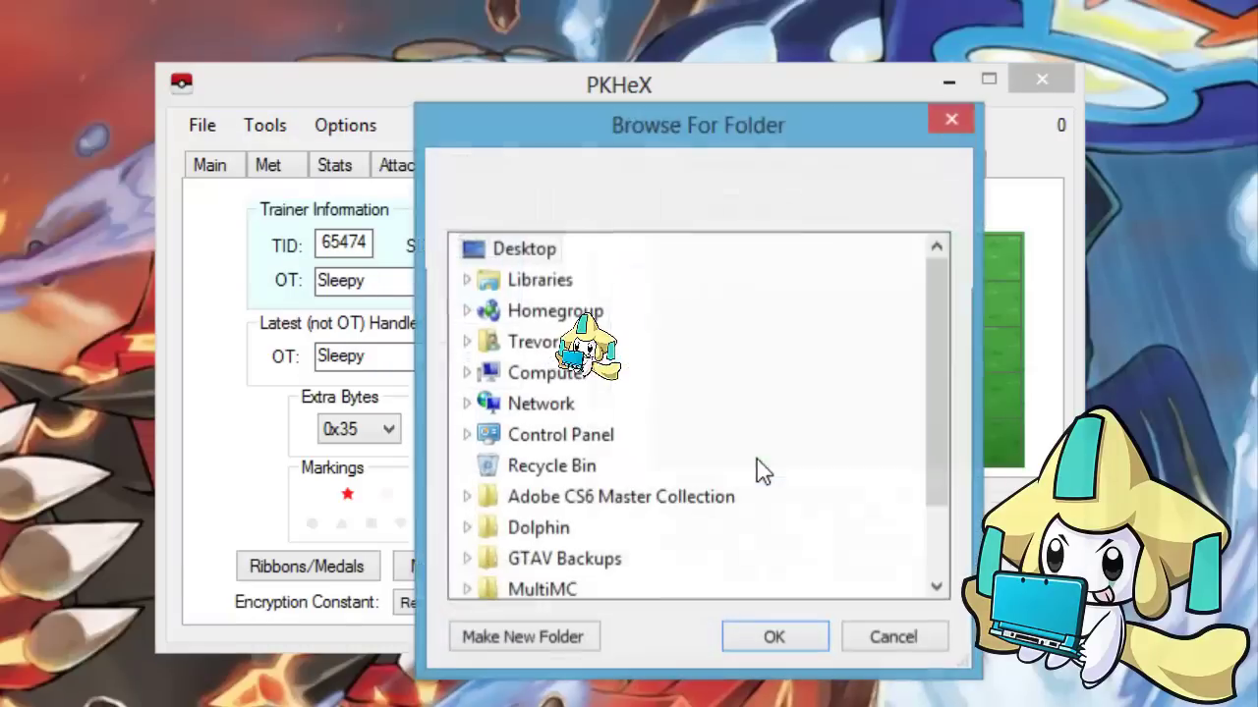
{"action": "left_click", "coordinate": [893, 636]}
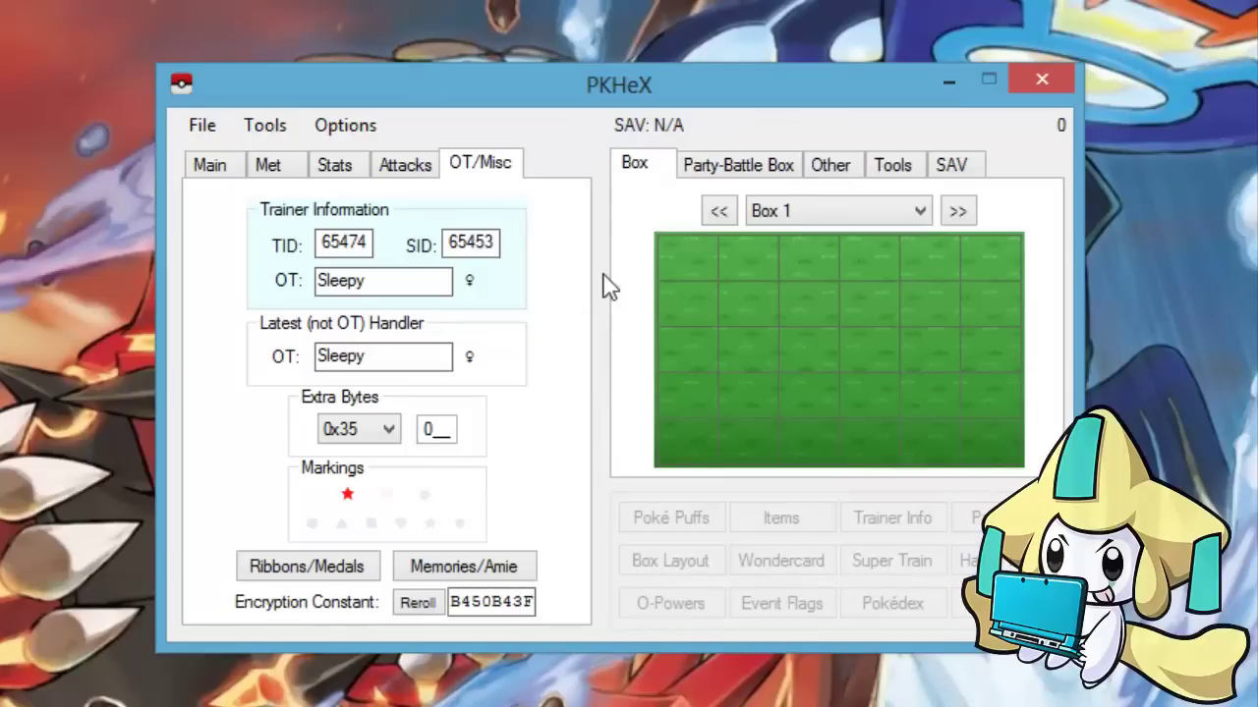
Set the edited Pokémon into all six slots of the first row of Box 1
{"action": "right_click", "coordinate": [684, 245]}
{"action": "left_click", "coordinate": [737, 307]}
{"action": "right_click", "coordinate": [740, 262]}
{"action": "left_click", "coordinate": [770, 290]}
{"action": "right_click", "coordinate": [740, 262]}
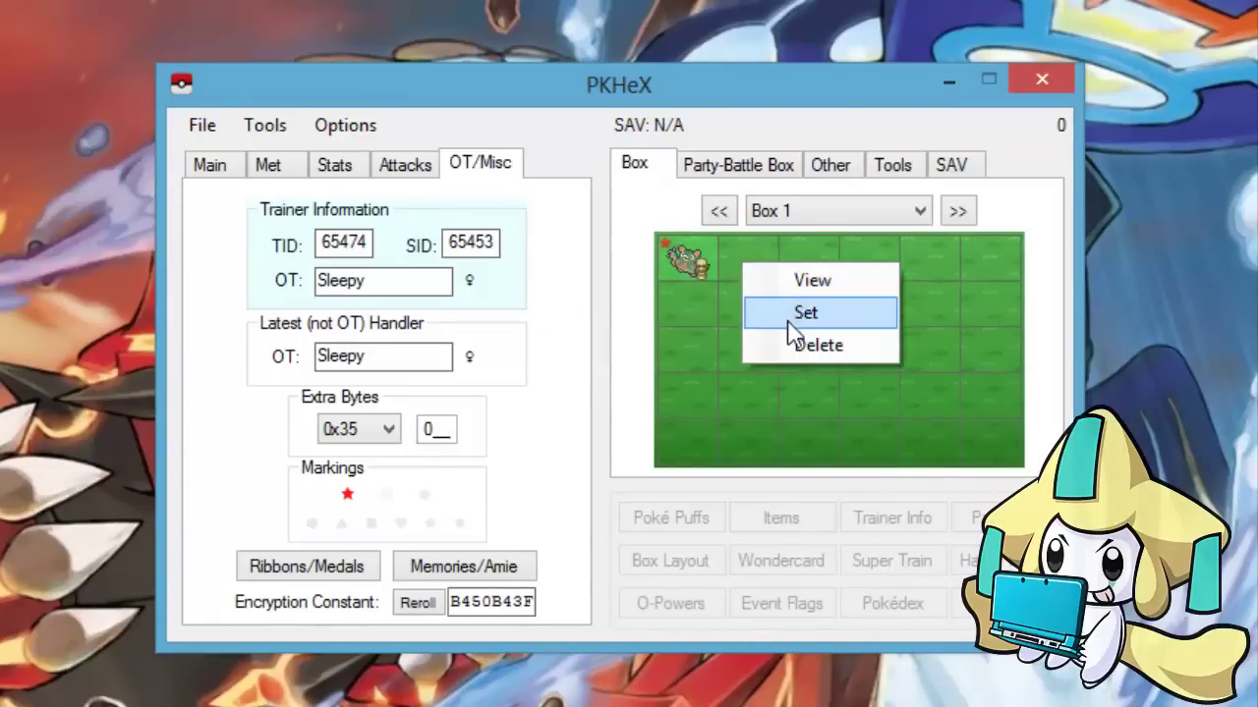
{"action": "left_click", "coordinate": [783, 313]}
{"action": "right_click", "coordinate": [801, 264]}
{"action": "left_click", "coordinate": [835, 310]}
{"action": "right_click", "coordinate": [845, 258]}
{"action": "left_click", "coordinate": [871, 308]}
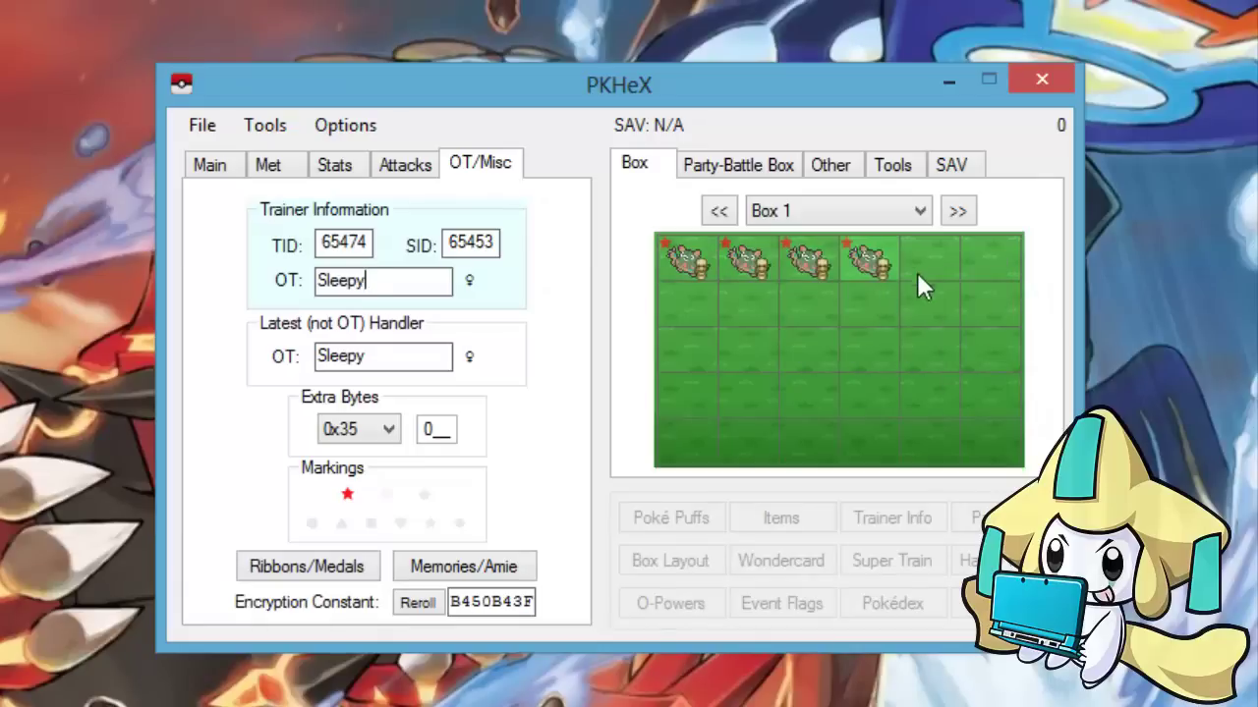
{"action": "right_click", "coordinate": [926, 268]}
{"action": "left_click", "coordinate": [988, 322]}
{"action": "right_click", "coordinate": [981, 254]}
{"action": "left_click", "coordinate": [993, 296]}
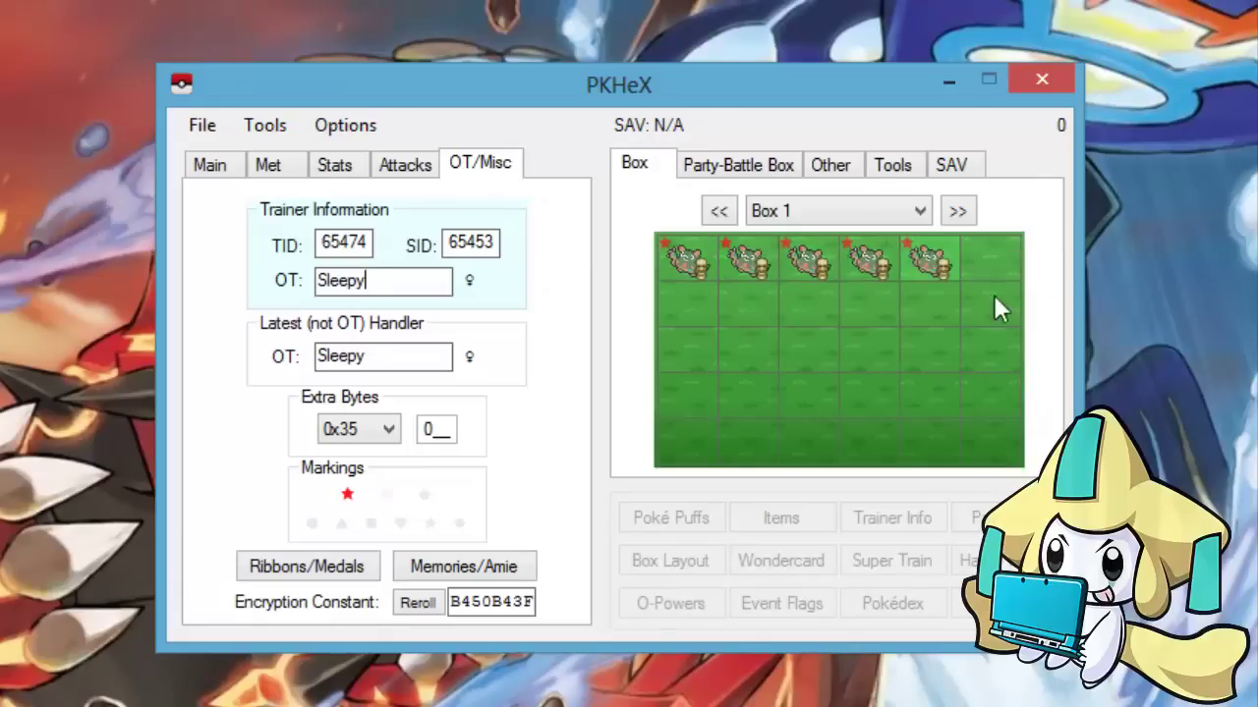
Fill all six slots of Box 1's second row with copies of the edited Pokémon
{"action": "right_click", "coordinate": [675, 296]}
{"action": "left_click", "coordinate": [744, 349]}
{"action": "right_click", "coordinate": [742, 307]}
{"action": "left_click", "coordinate": [767, 357]}
{"action": "right_click", "coordinate": [801, 307]}
{"action": "left_click", "coordinate": [827, 358]}
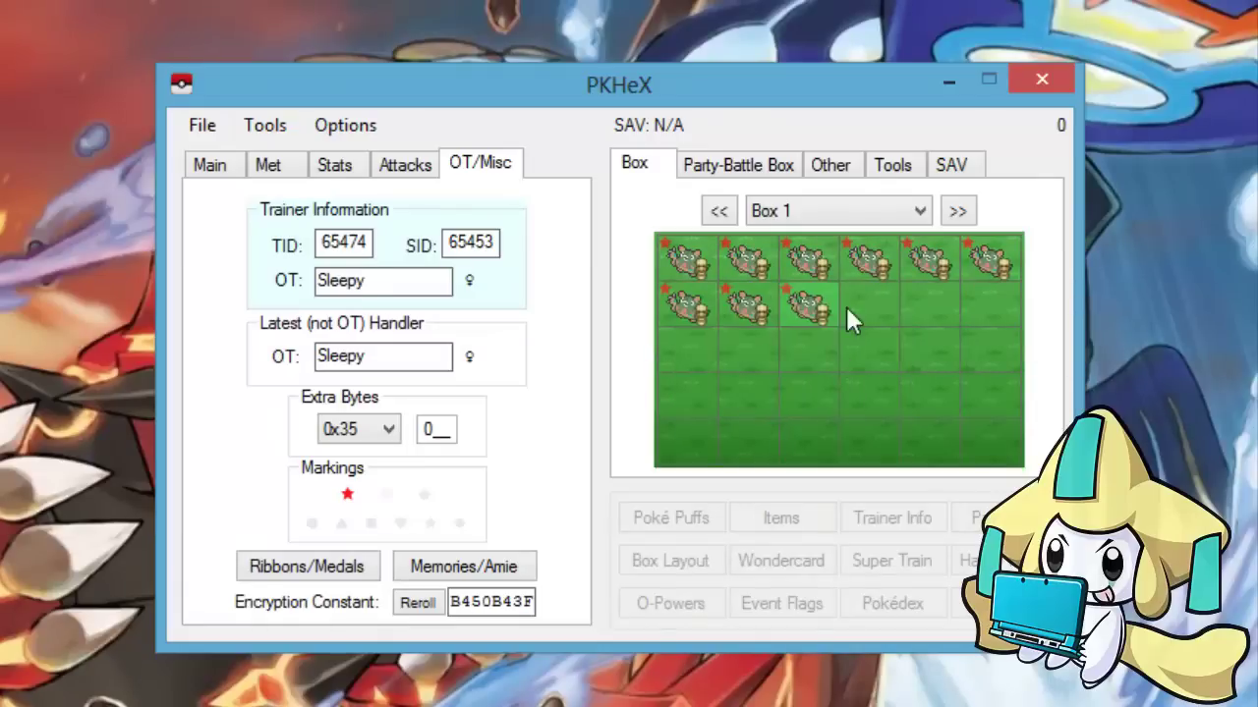
{"action": "right_click", "coordinate": [858, 302]}
{"action": "left_click", "coordinate": [885, 319]}
{"action": "right_click", "coordinate": [886, 301]}
{"action": "left_click", "coordinate": [914, 345]}
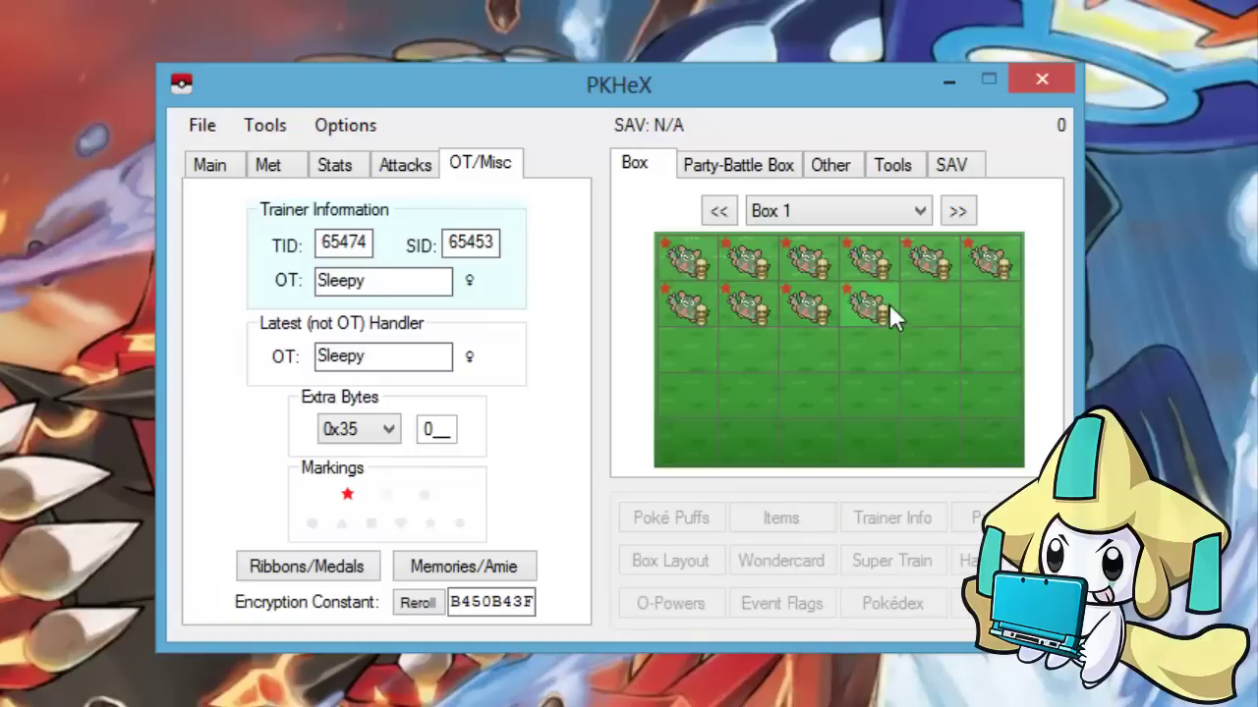
{"action": "right_click", "coordinate": [915, 308]}
{"action": "left_click", "coordinate": [949, 360]}
{"action": "right_click", "coordinate": [979, 313]}
{"action": "left_click", "coordinate": [988, 345]}
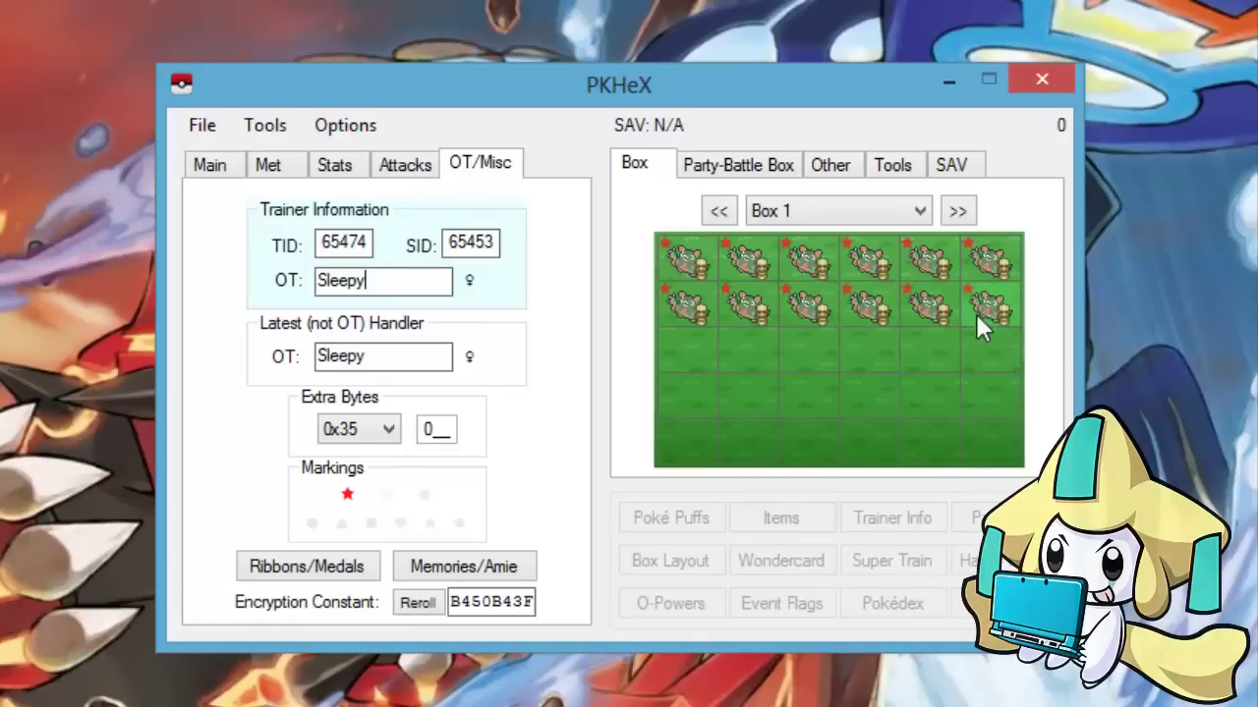
Change the edited Pokémon's species to Gloom and set it into the first two slots of Box 1's second row
{"action": "right_click", "coordinate": [691, 386]}
{"action": "left_click", "coordinate": [686, 354]}
{"action": "left_click", "coordinate": [209, 166]}
{"action": "left_click", "coordinate": [482, 235]}
{"action": "left_click", "coordinate": [509, 235]}
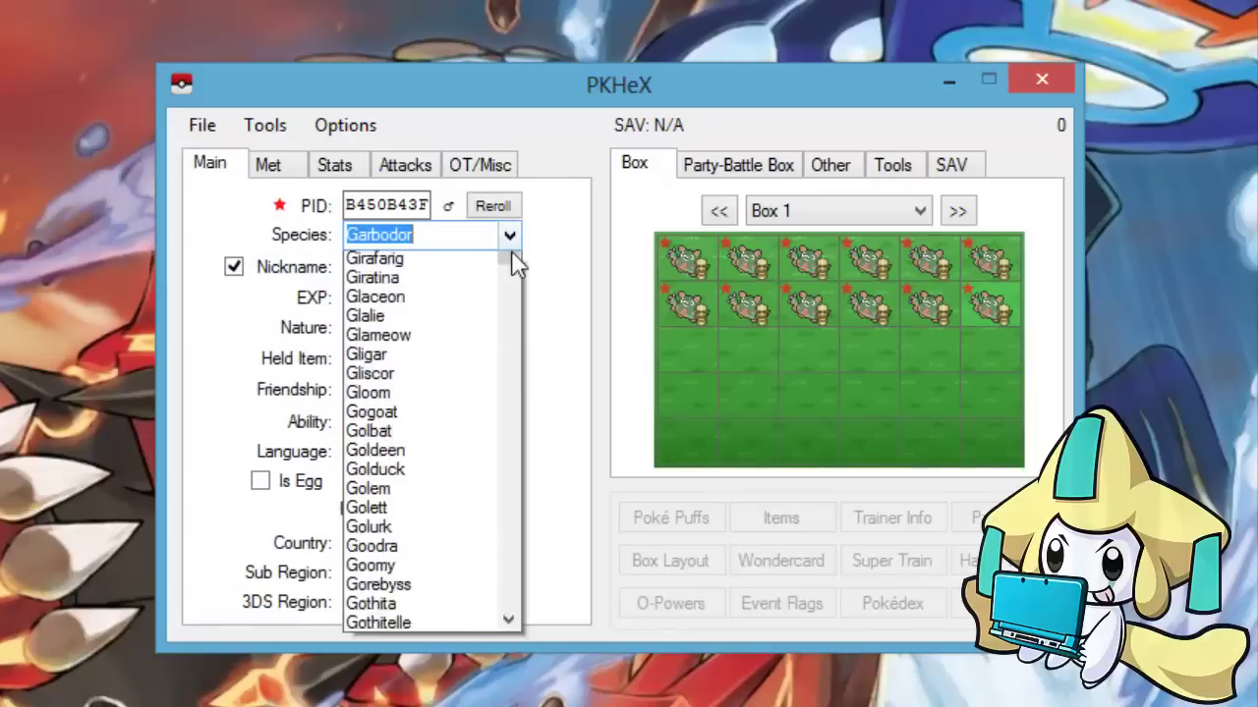
{"action": "left_click", "coordinate": [469, 588]}
{"action": "right_click", "coordinate": [690, 303]}
{"action": "left_click", "coordinate": [741, 352]}
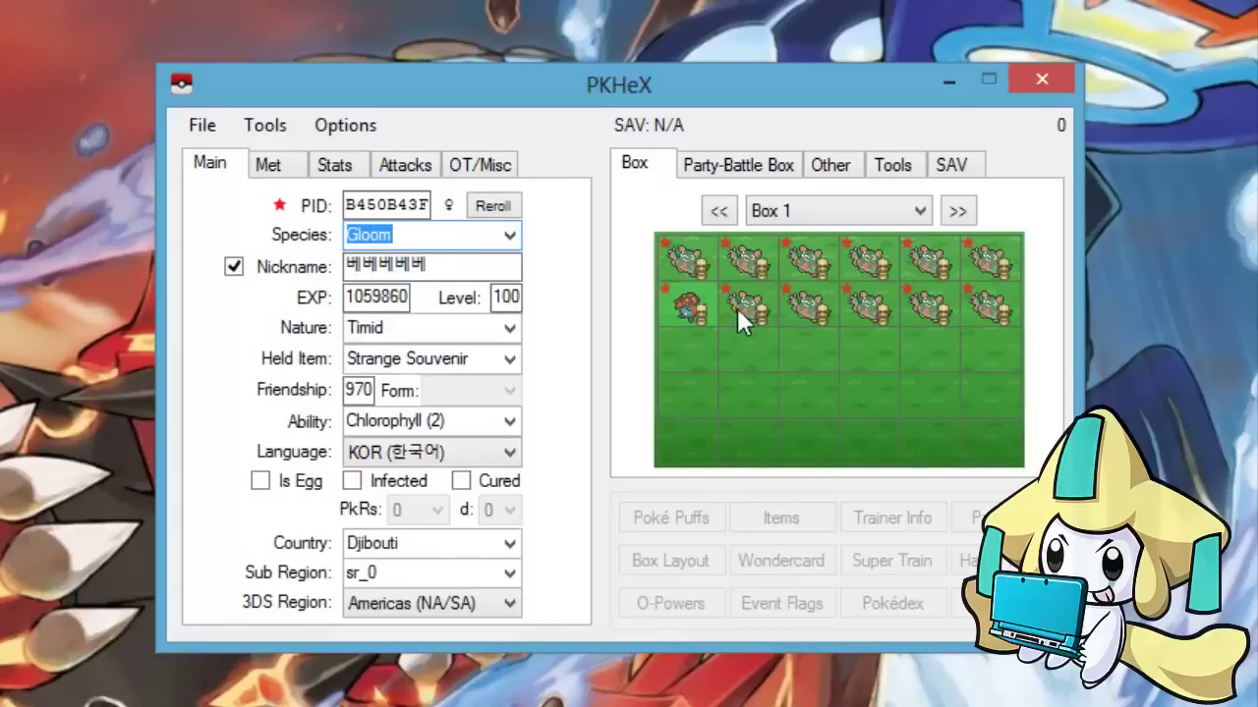
{"action": "right_click", "coordinate": [737, 307]}
{"action": "left_click", "coordinate": [786, 360]}
Change the species to Grovyle and set it into the third slot of Box 1's second row
{"action": "left_click", "coordinate": [509, 235]}
{"action": "left_click", "coordinate": [393, 656]}
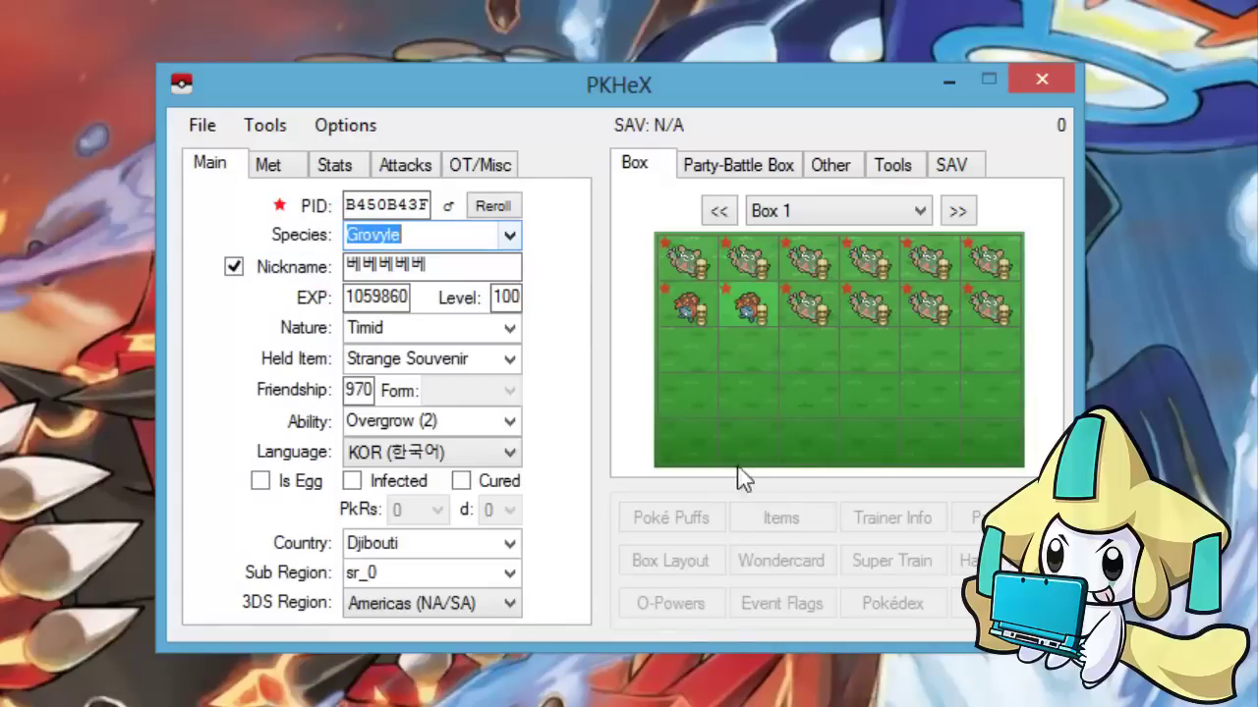
{"action": "right_click", "coordinate": [812, 301]}
{"action": "left_click", "coordinate": [840, 354]}
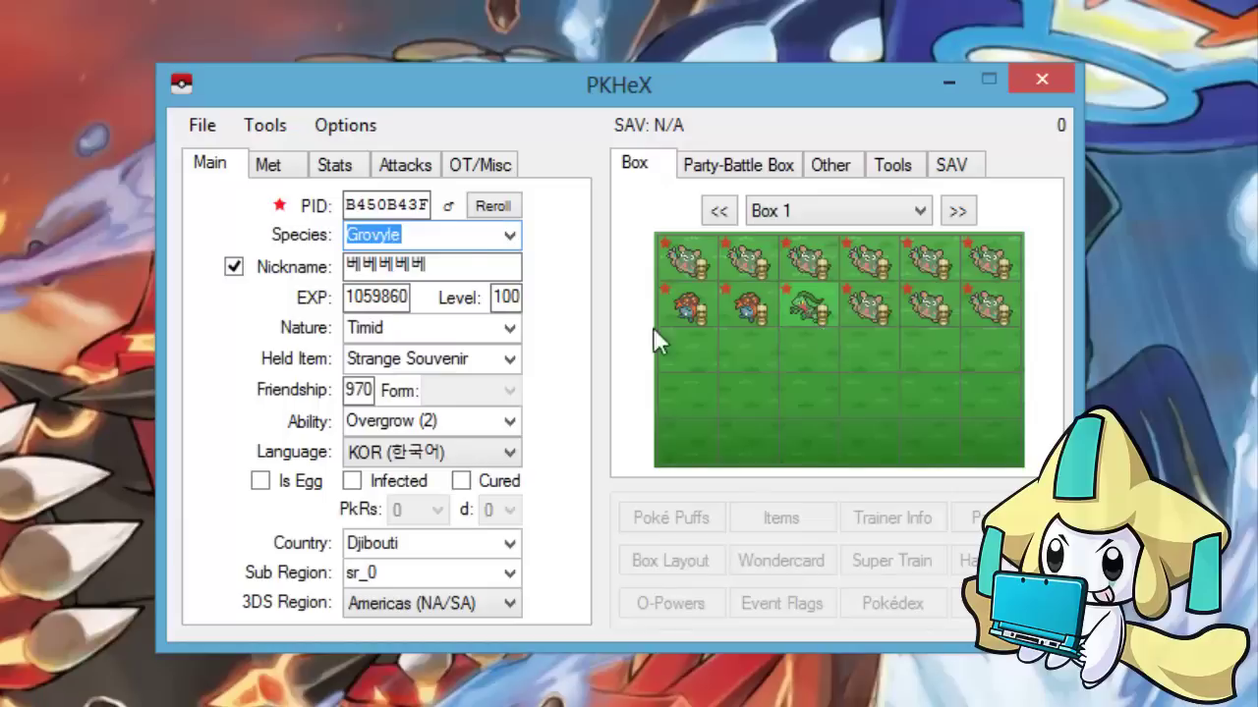
Change the species to Hitmonchan and replace the Pokémon in the second slot of Box 1's second row with it
{"action": "left_click", "coordinate": [509, 234]}
{"action": "left_click", "coordinate": [391, 627]}
{"action": "right_click", "coordinate": [753, 303]}
{"action": "left_click", "coordinate": [811, 379]}
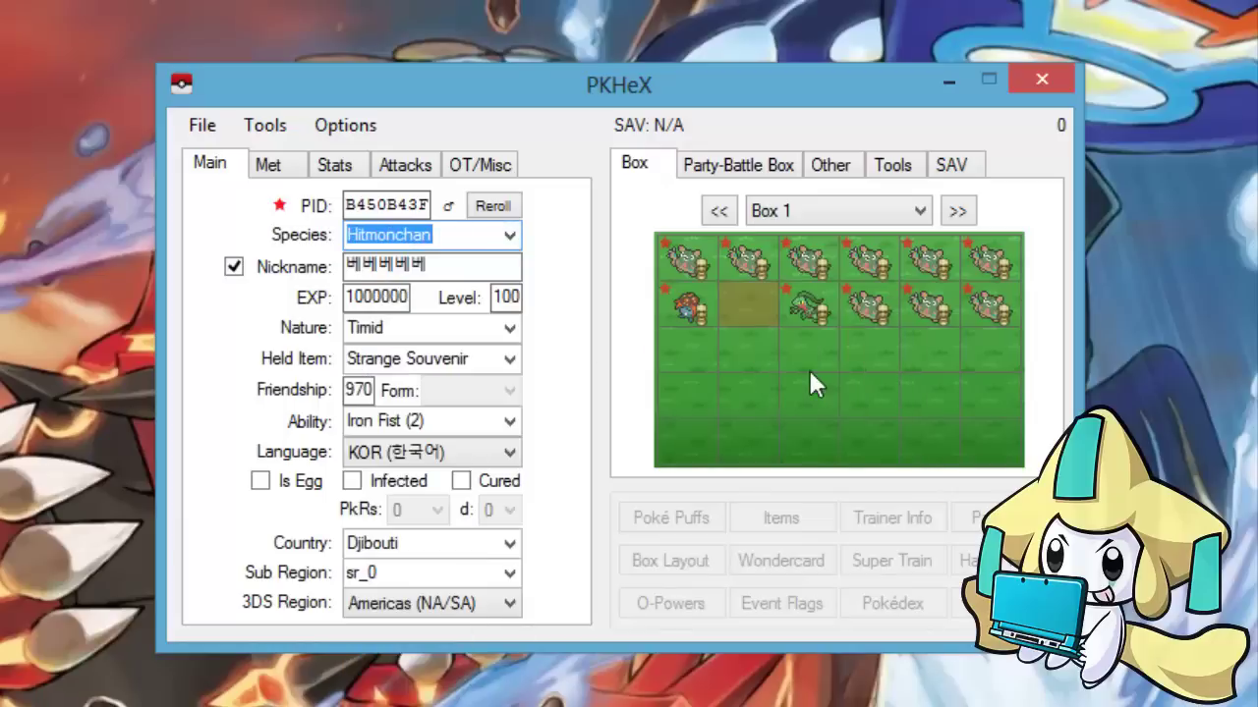
{"action": "right_click", "coordinate": [745, 306]}
{"action": "left_click", "coordinate": [777, 352]}
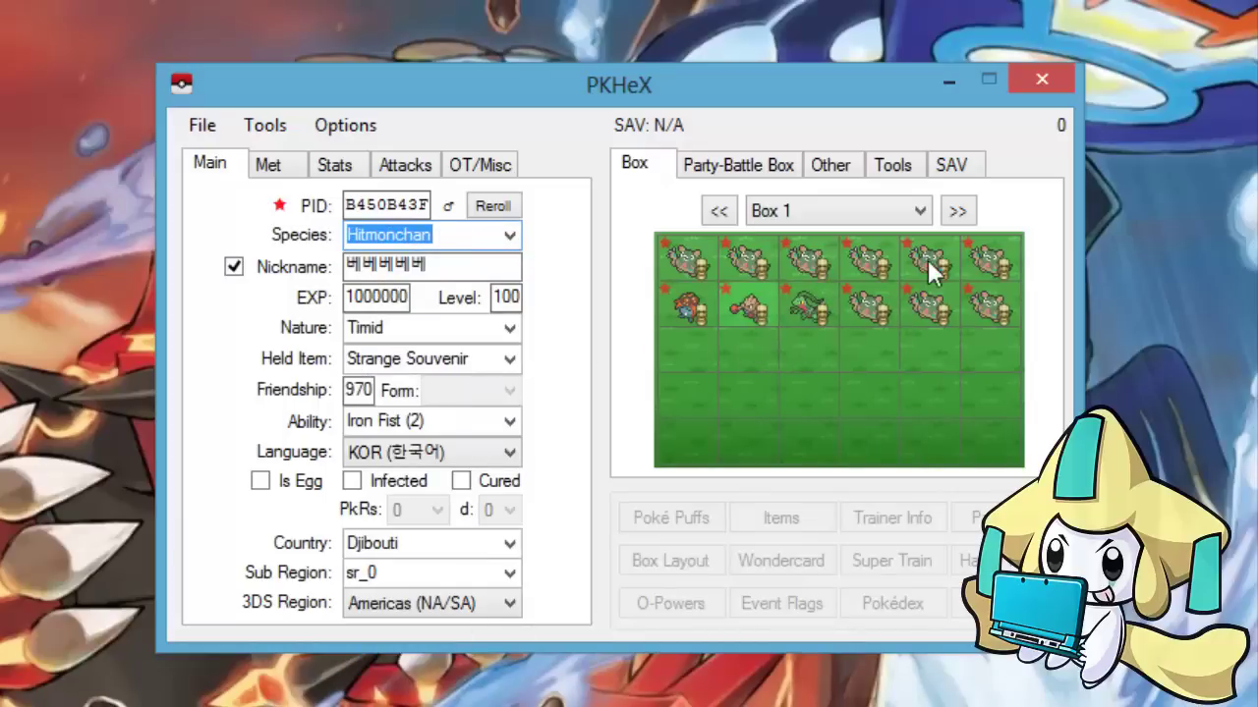
Start another dump of all boxes and cancel it at the folder selection
{"action": "left_click", "coordinate": [245, 127]}
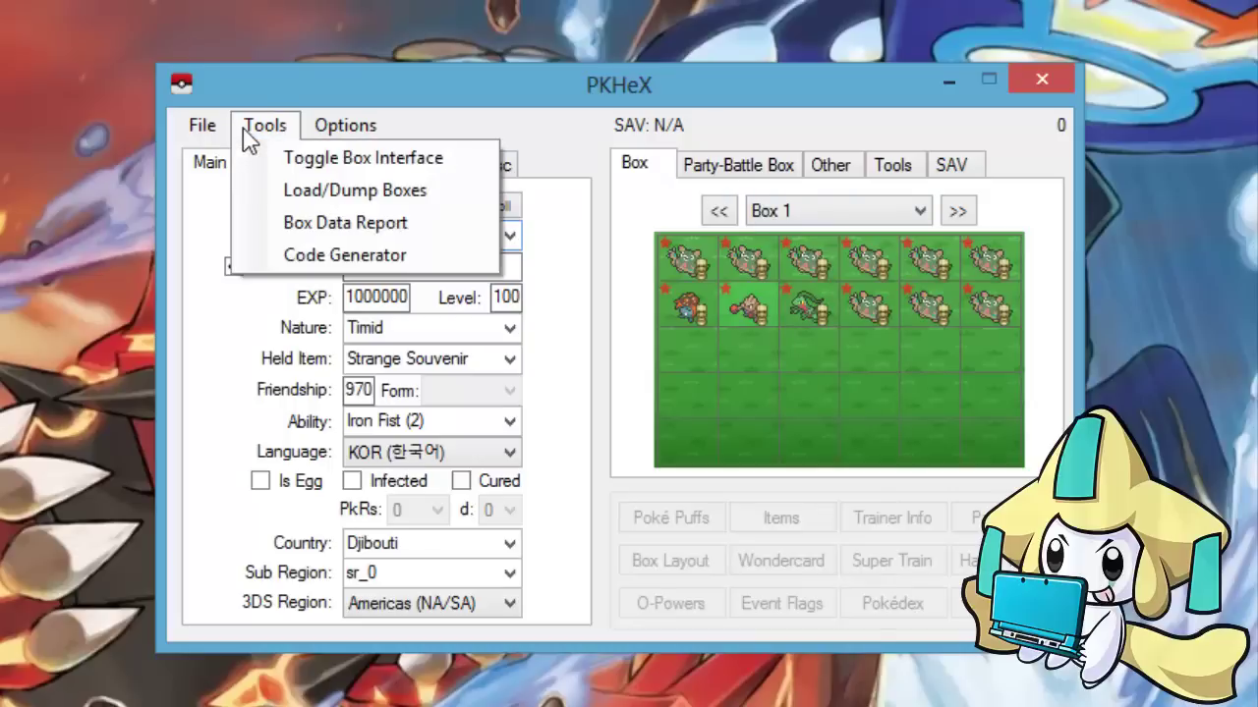
{"action": "left_click", "coordinate": [325, 191]}
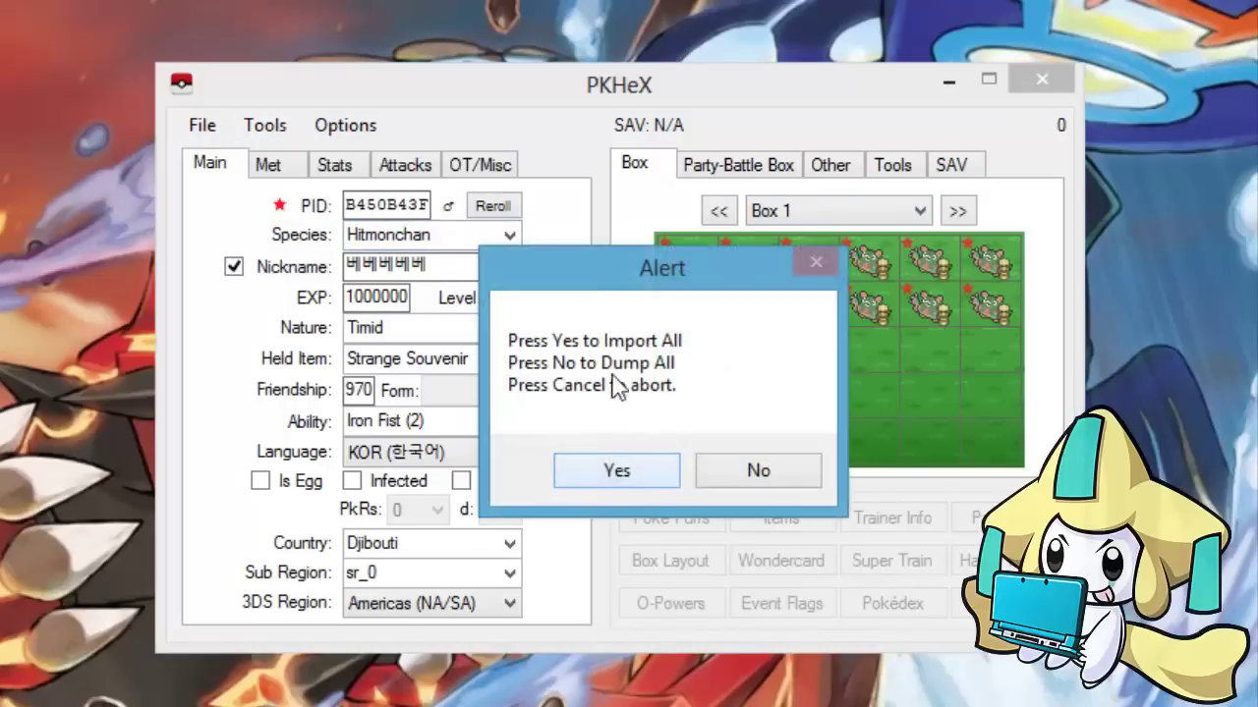
{"action": "left_click", "coordinate": [764, 477]}
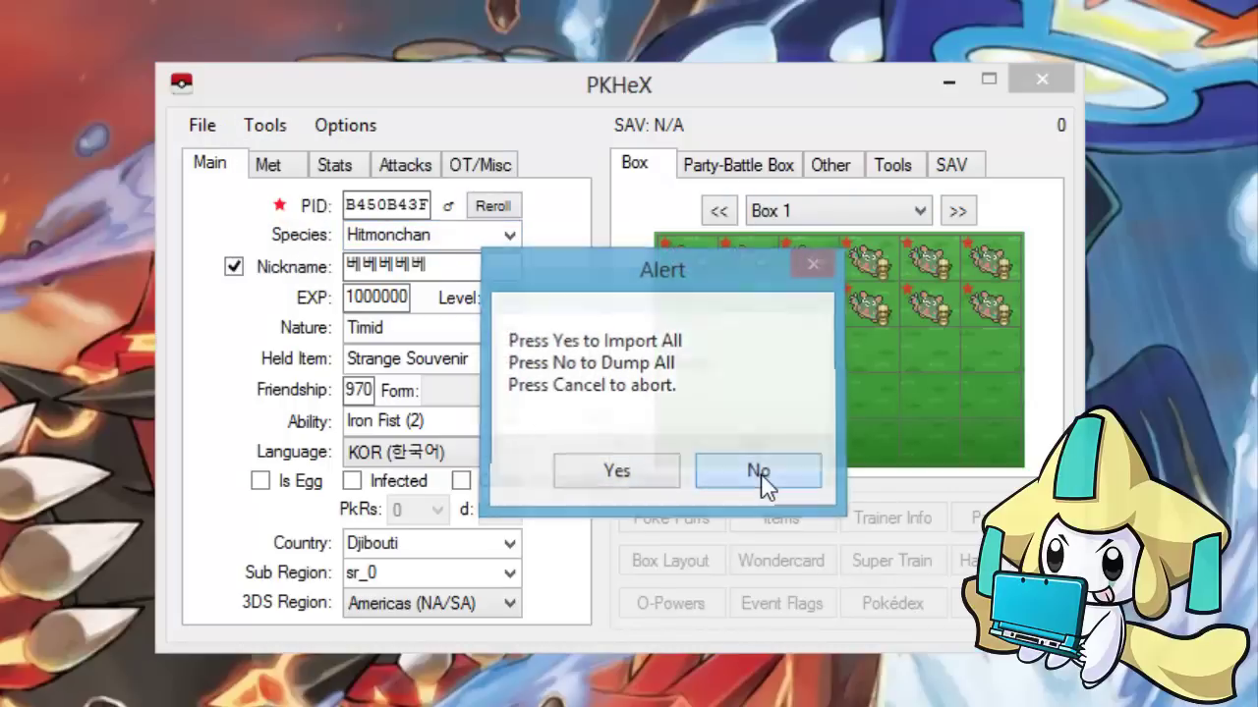
{"action": "left_click", "coordinate": [753, 457]}
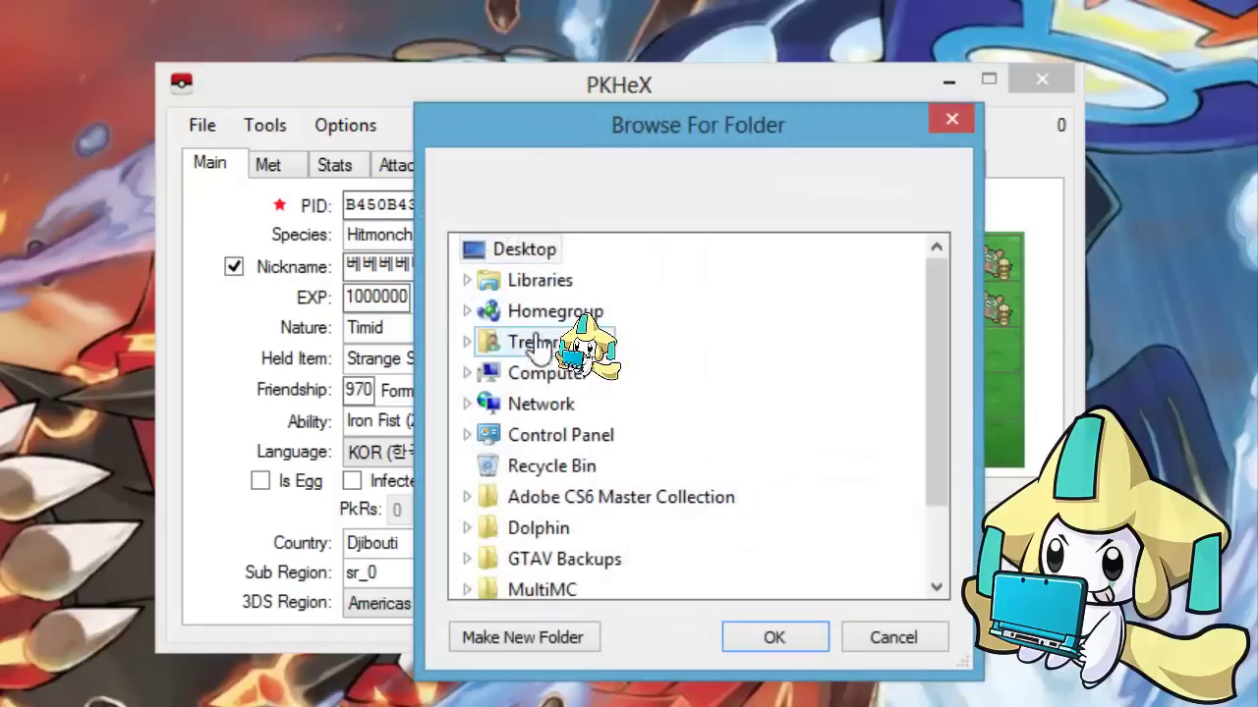
{"action": "left_click", "coordinate": [892, 630]}
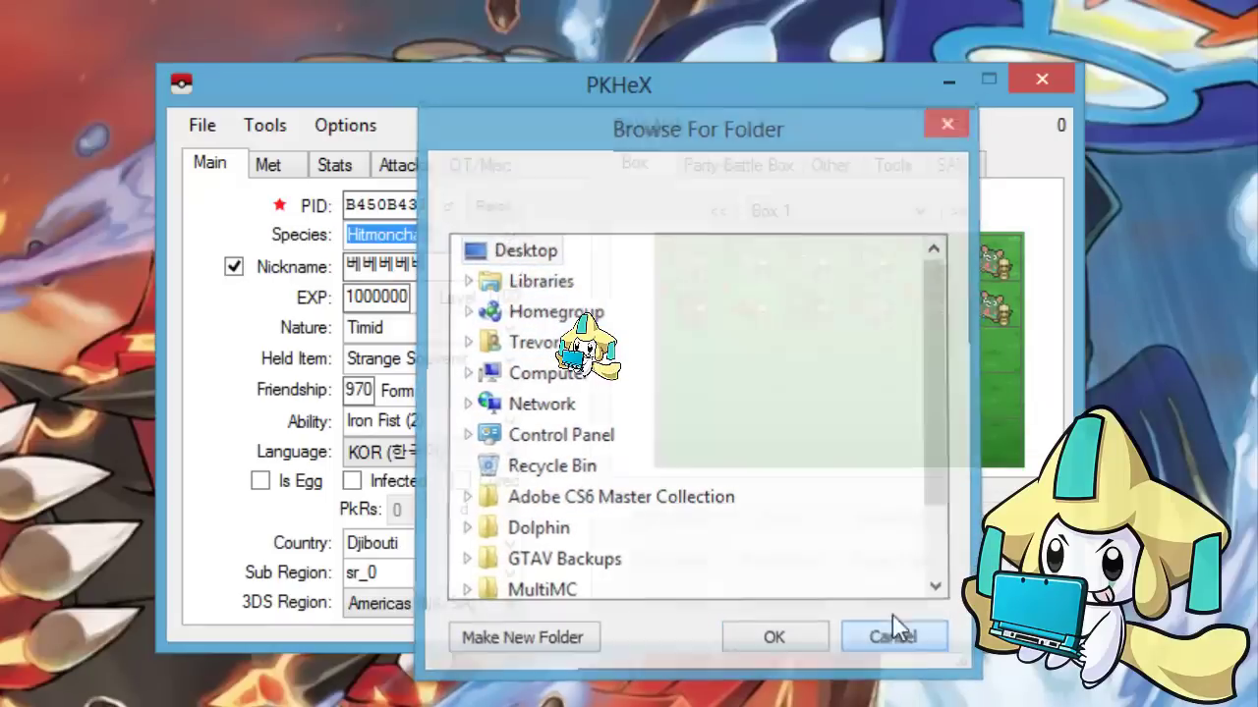
{"action": "left_click", "coordinate": [780, 433]}
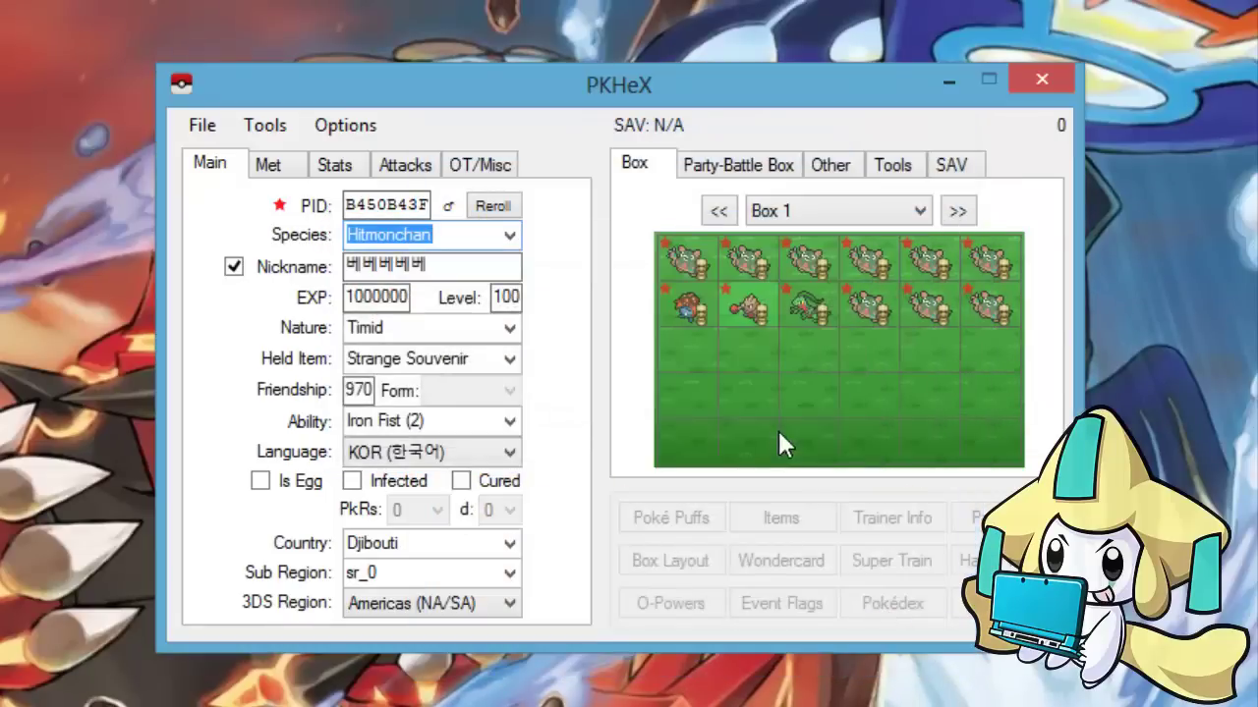
{"action": "left_click", "coordinate": [469, 224]}
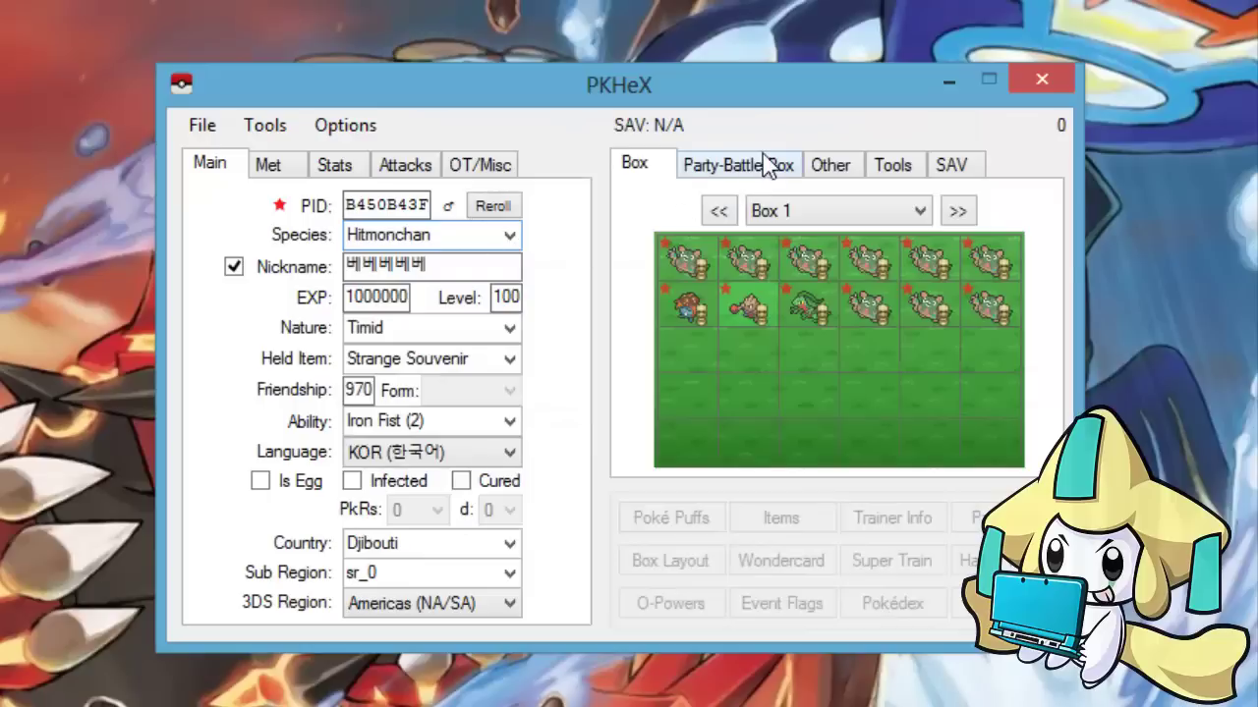
{"action": "left_click", "coordinate": [265, 124]}
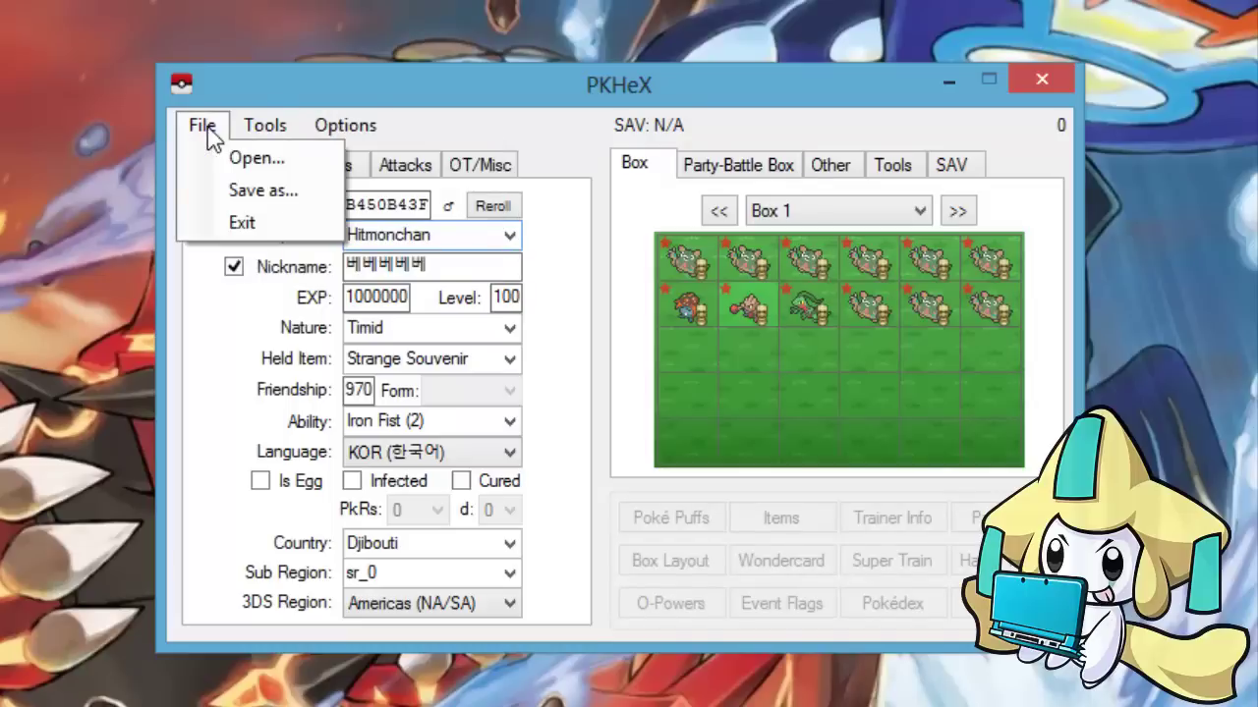
{"action": "left_click", "coordinate": [473, 127]}
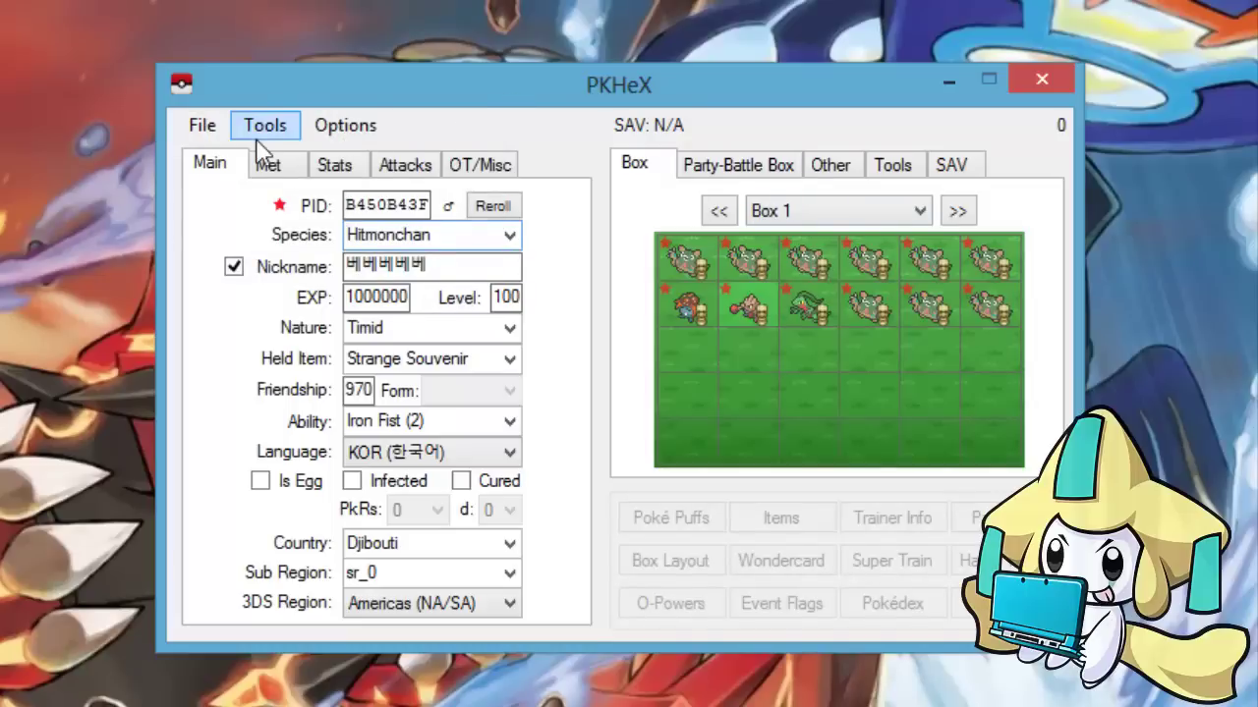
{"action": "left_click", "coordinate": [508, 429]}
{"action": "left_click", "coordinate": [509, 438]}
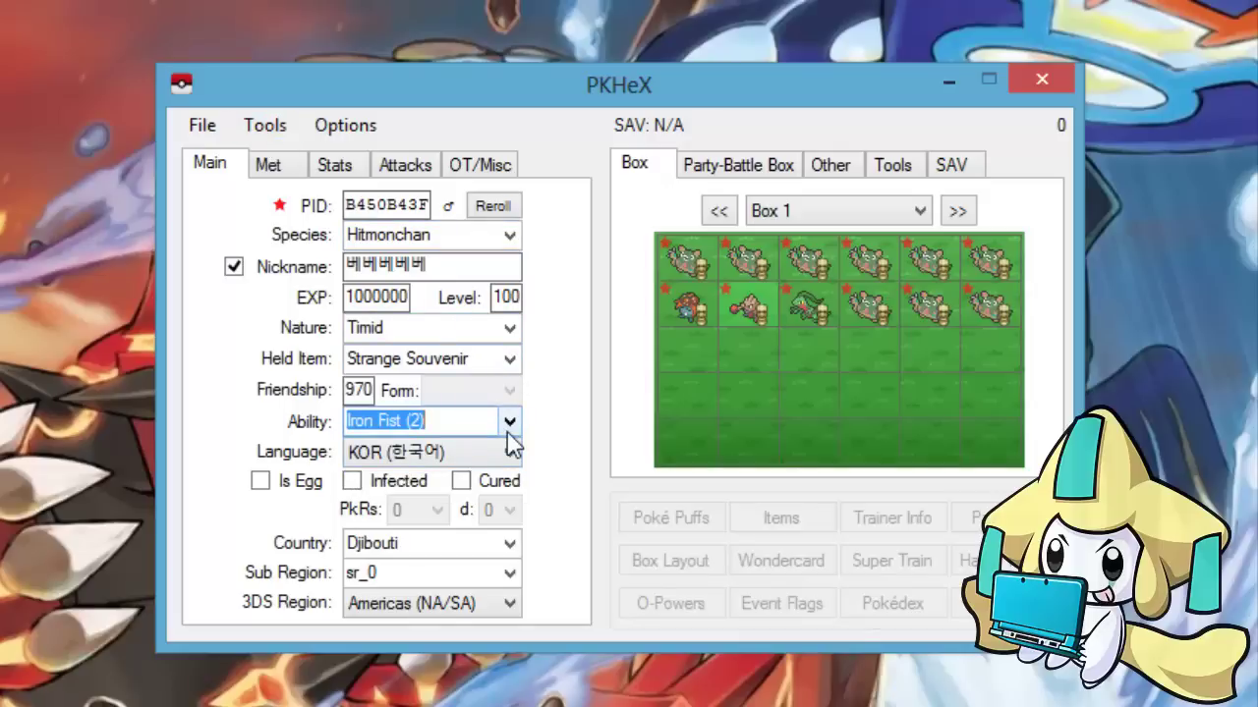
Set the Hitmonchan's Defense EV to 252 in its stats
{"action": "left_click", "coordinate": [292, 169]}
{"action": "left_click", "coordinate": [334, 165]}
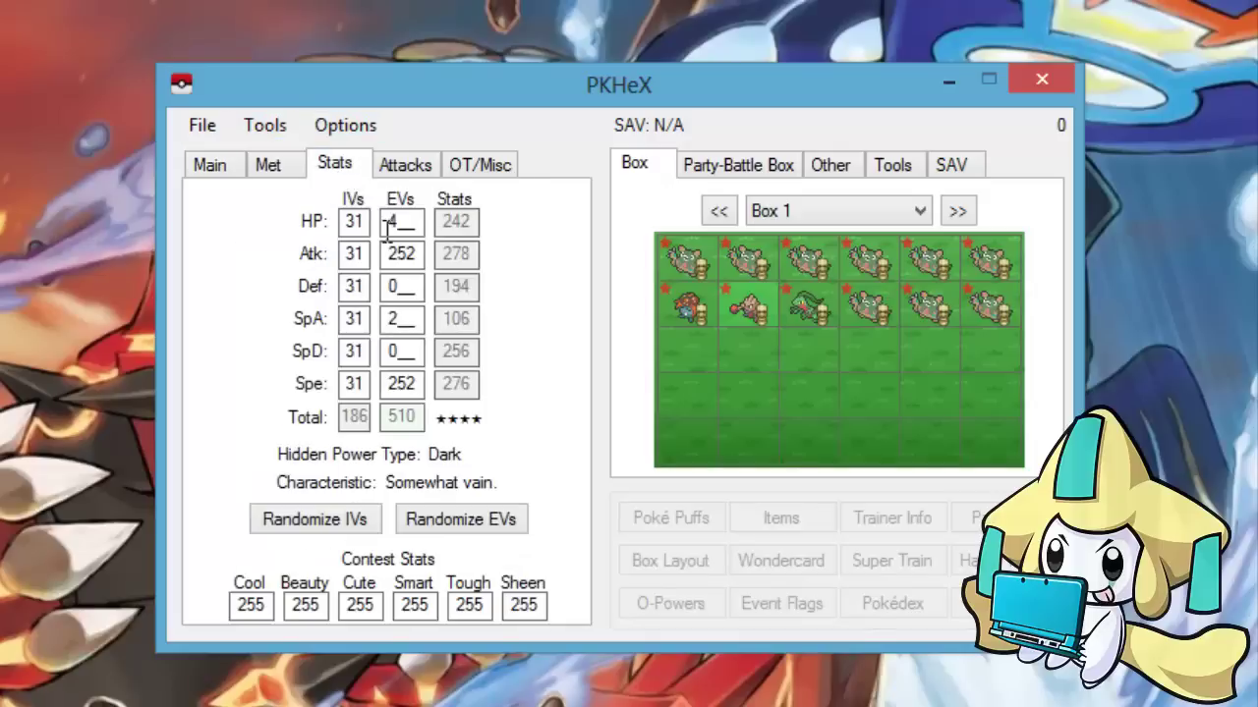
{"action": "double_click", "coordinate": [418, 252]}
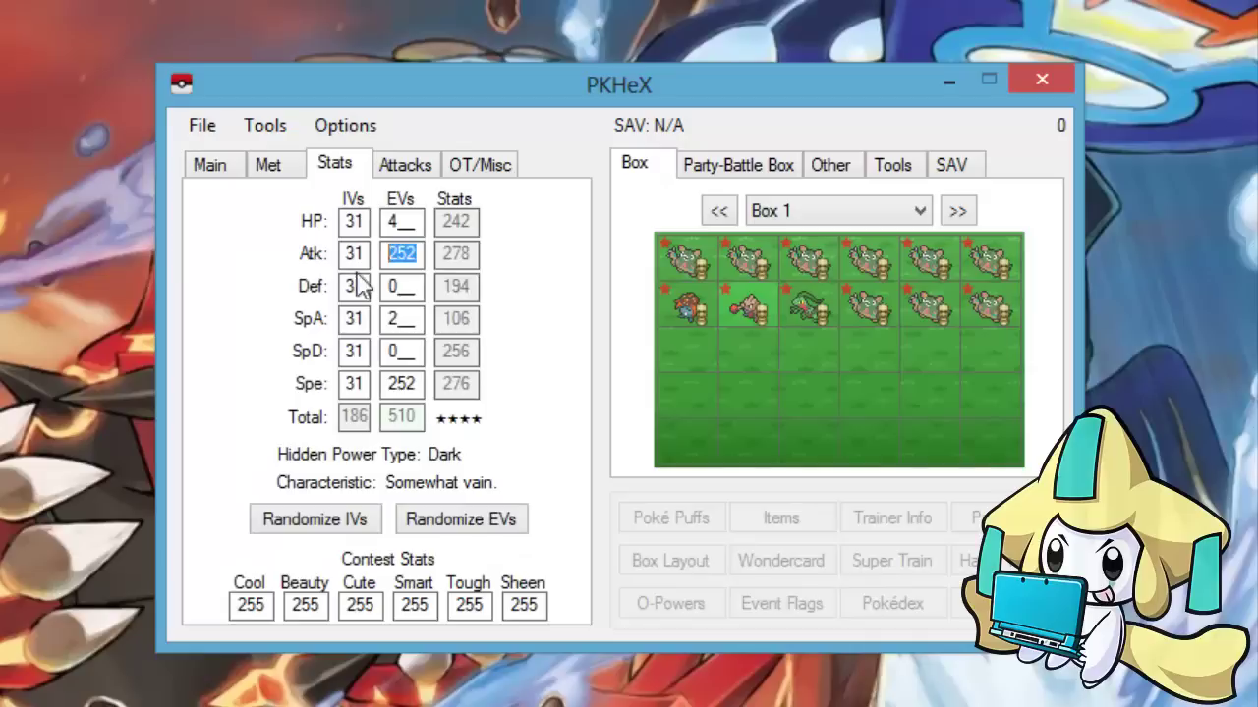
{"action": "double_click", "coordinate": [416, 287]}
{"action": "type", "text": "252"}
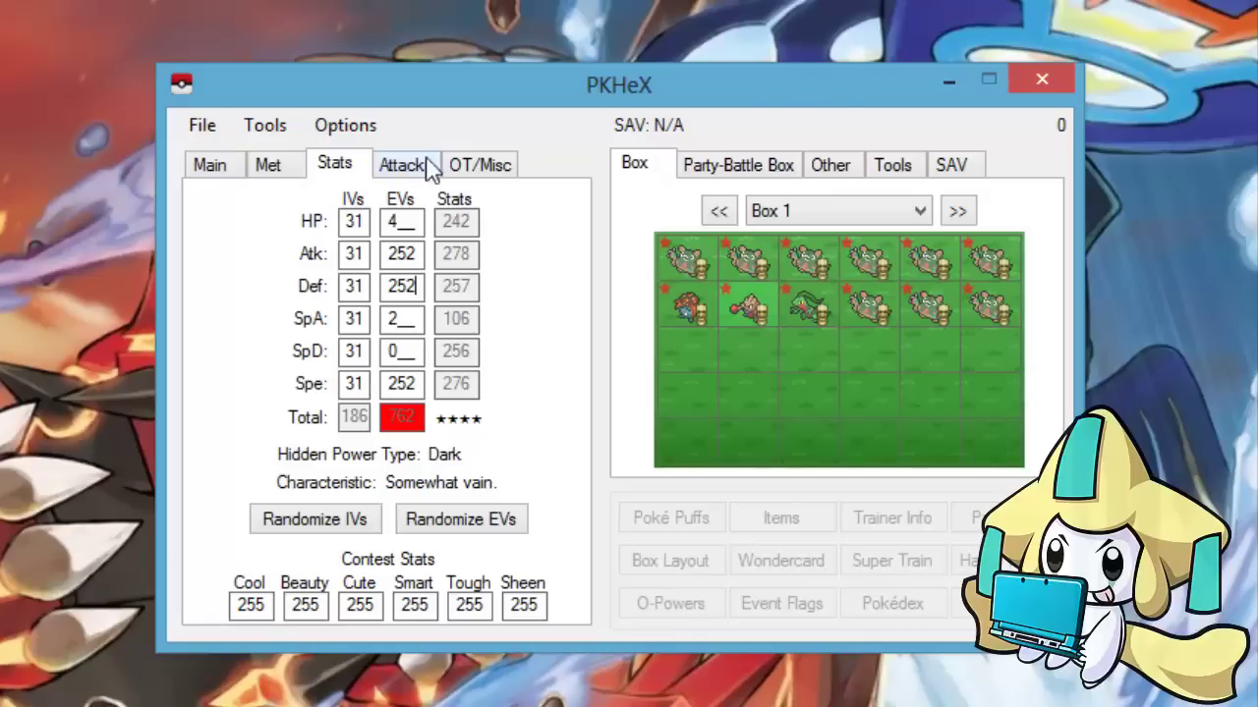
Review the Pokémon's main, attack and trainer data, plus the Party-Battle Box, Other and Tools sections of the save area
{"action": "left_click", "coordinate": [210, 169]}
{"action": "left_click", "coordinate": [510, 236]}
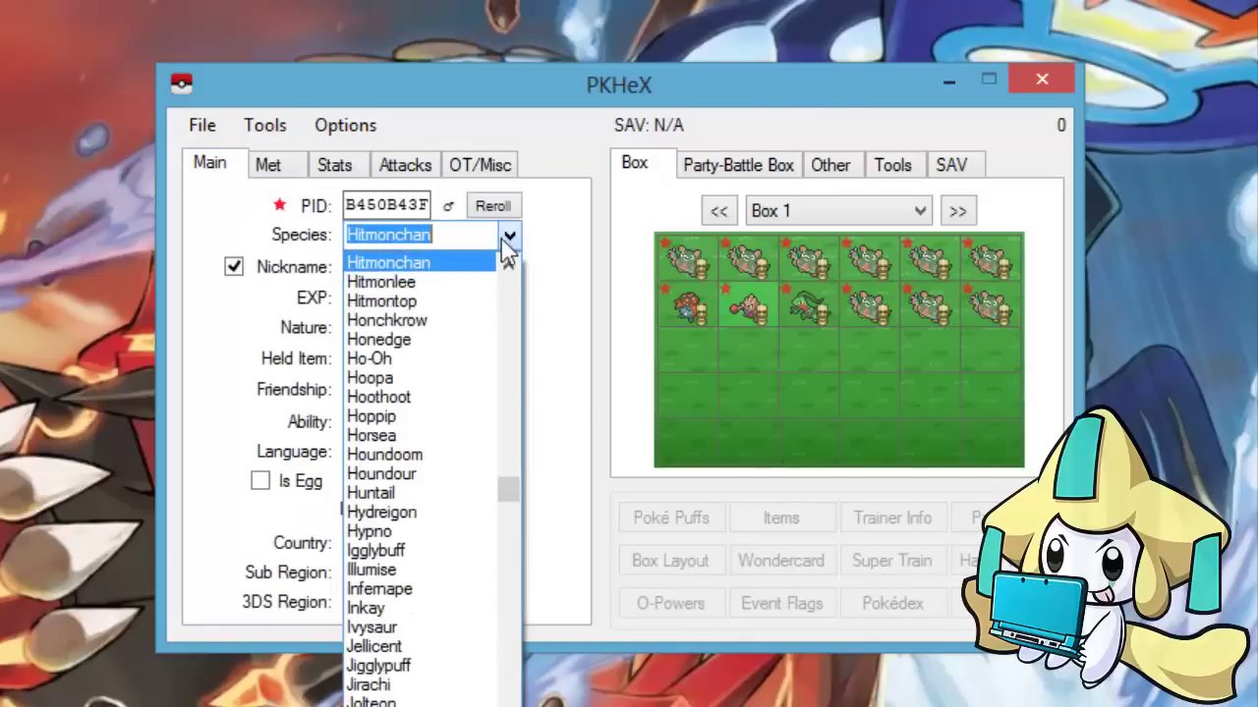
{"action": "left_click", "coordinate": [509, 237]}
{"action": "left_click", "coordinate": [483, 175]}
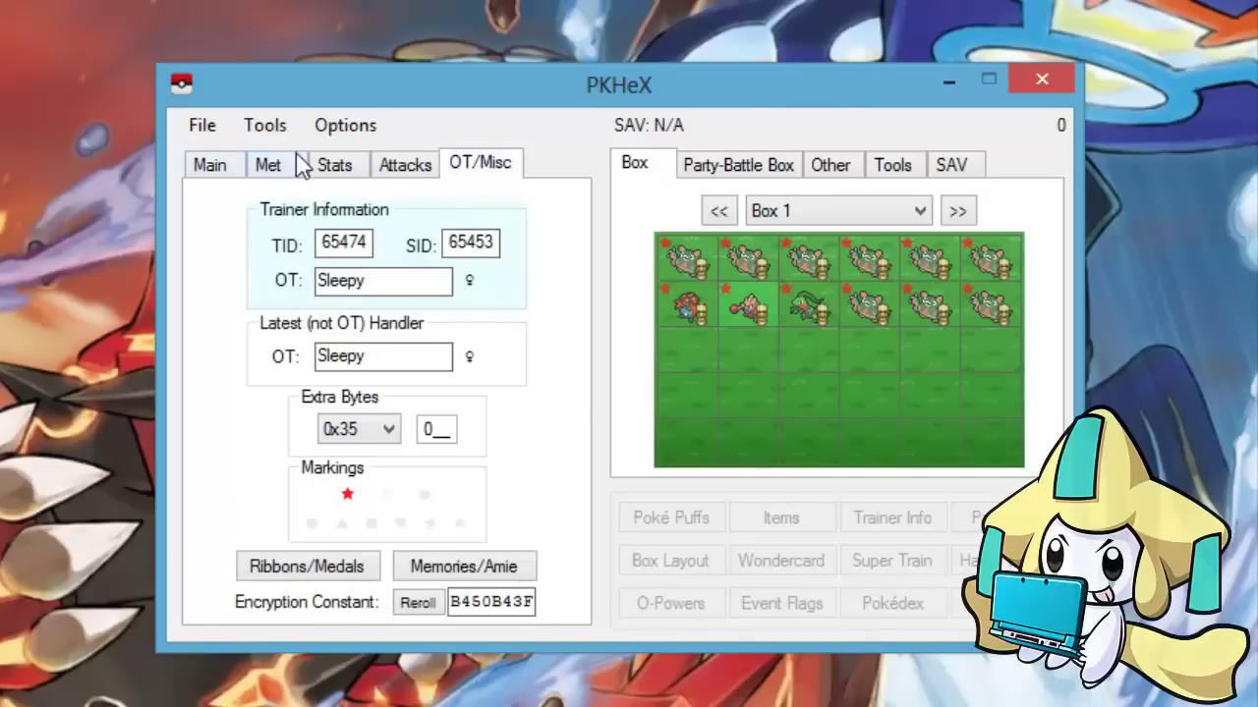
{"action": "left_click", "coordinate": [398, 173]}
{"action": "left_click", "coordinate": [210, 165]}
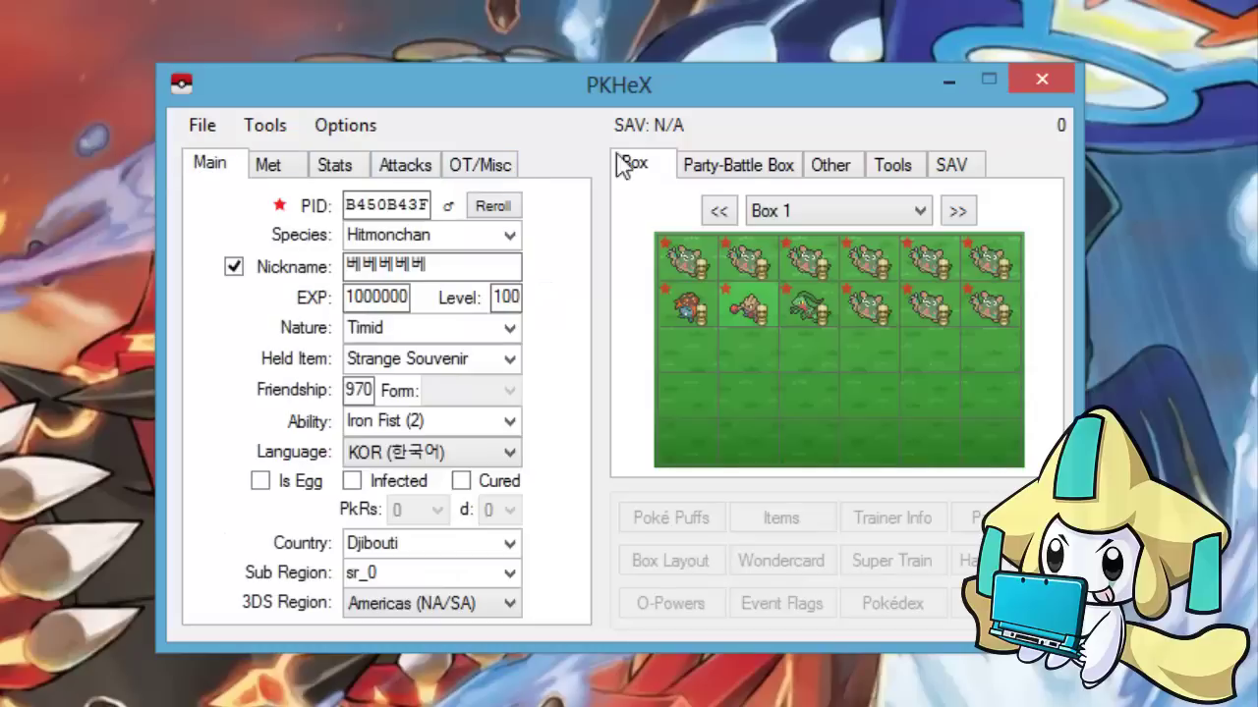
{"action": "left_click", "coordinate": [749, 169]}
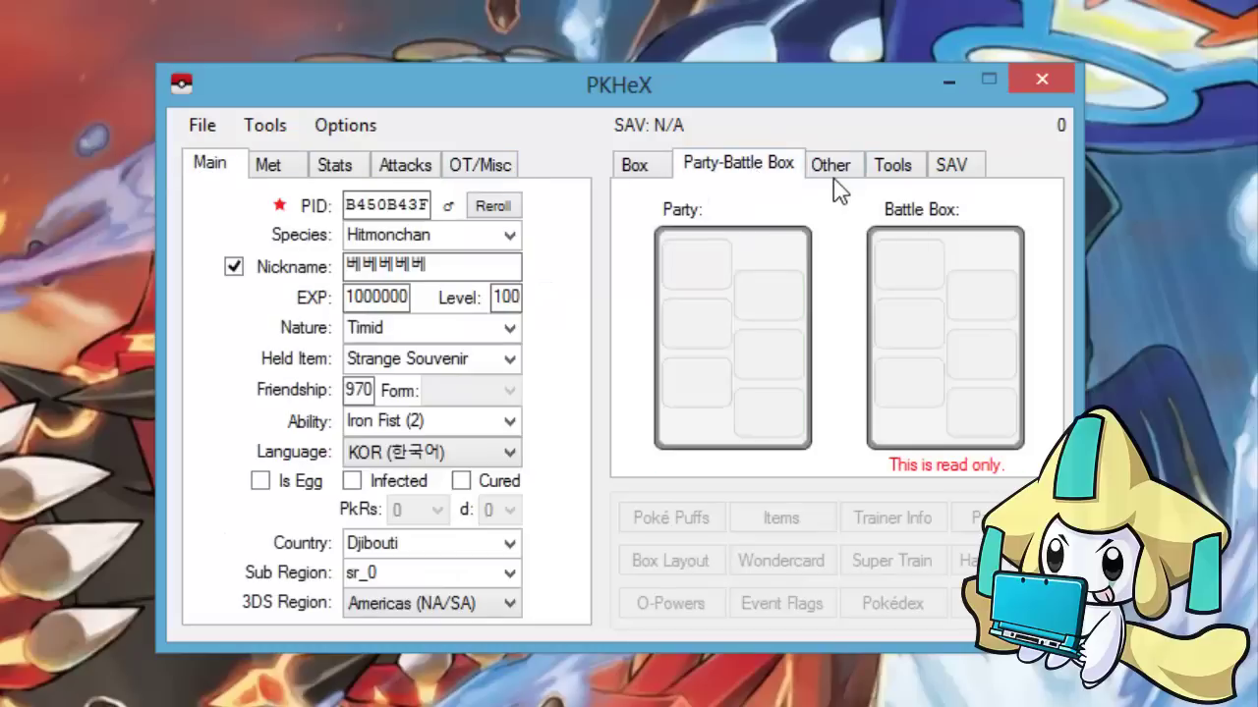
{"action": "left_click", "coordinate": [877, 169]}
{"action": "left_click", "coordinate": [829, 174]}
{"action": "left_click", "coordinate": [735, 165]}
{"action": "left_click", "coordinate": [633, 165]}
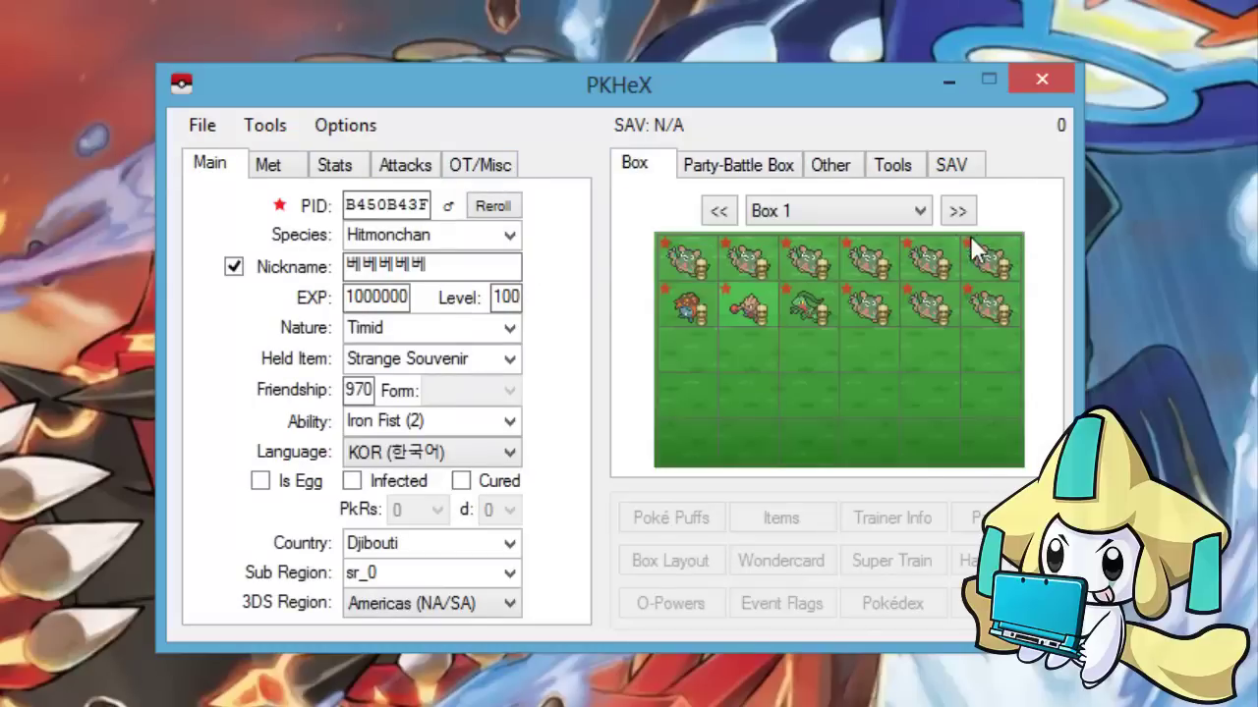
{"action": "left_click", "coordinate": [909, 210]}
{"action": "left_click", "coordinate": [866, 211]}
{"action": "left_click", "coordinate": [469, 426]}
{"action": "left_click", "coordinate": [469, 426]}
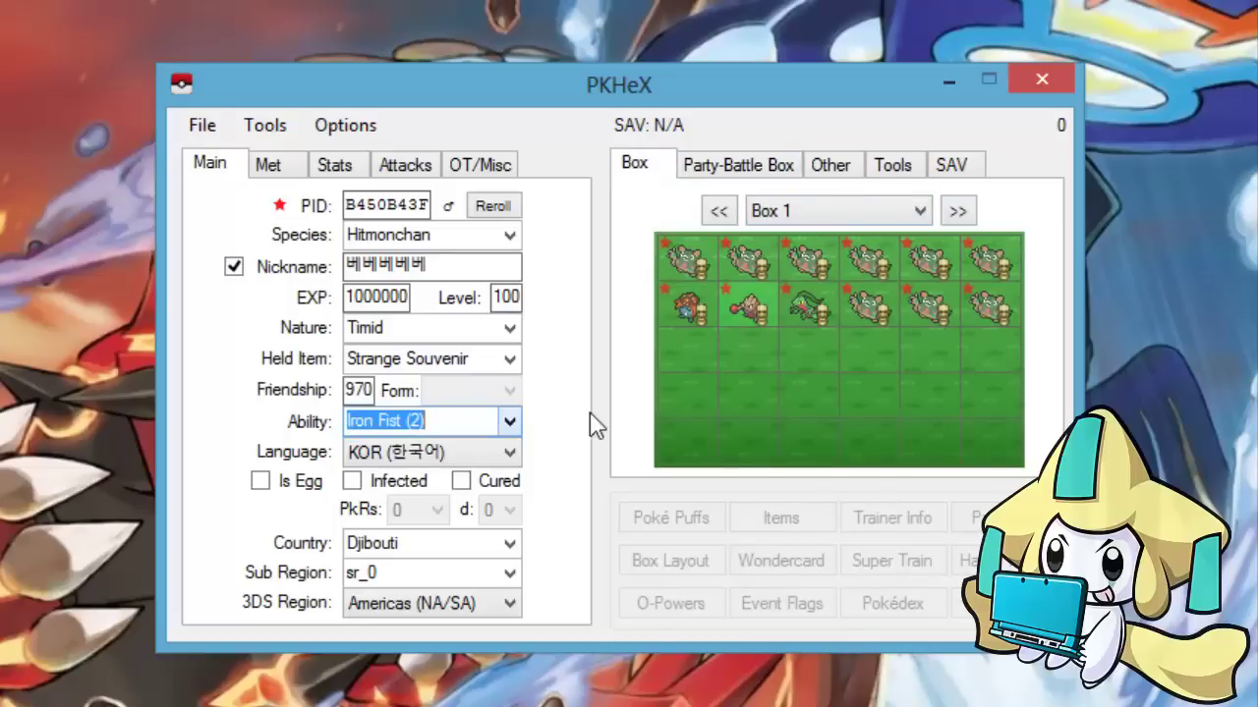